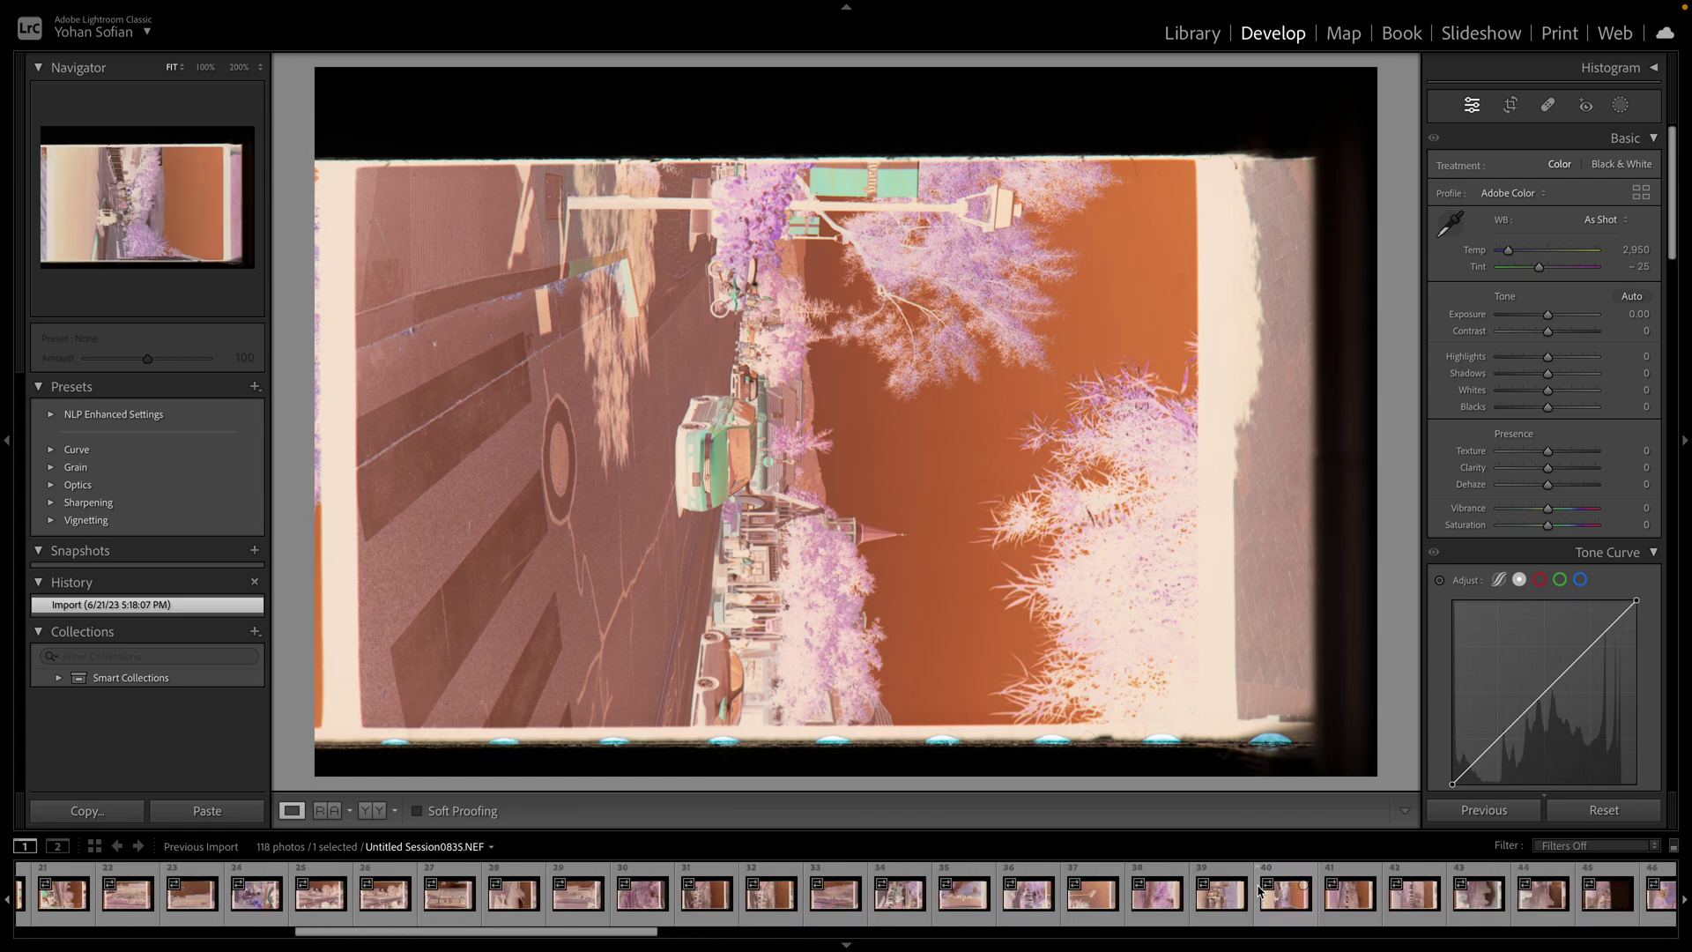
Look through the filmstrip of imported colour negative scans from the first frames to the last
scroll(1260, 895, up, 4)
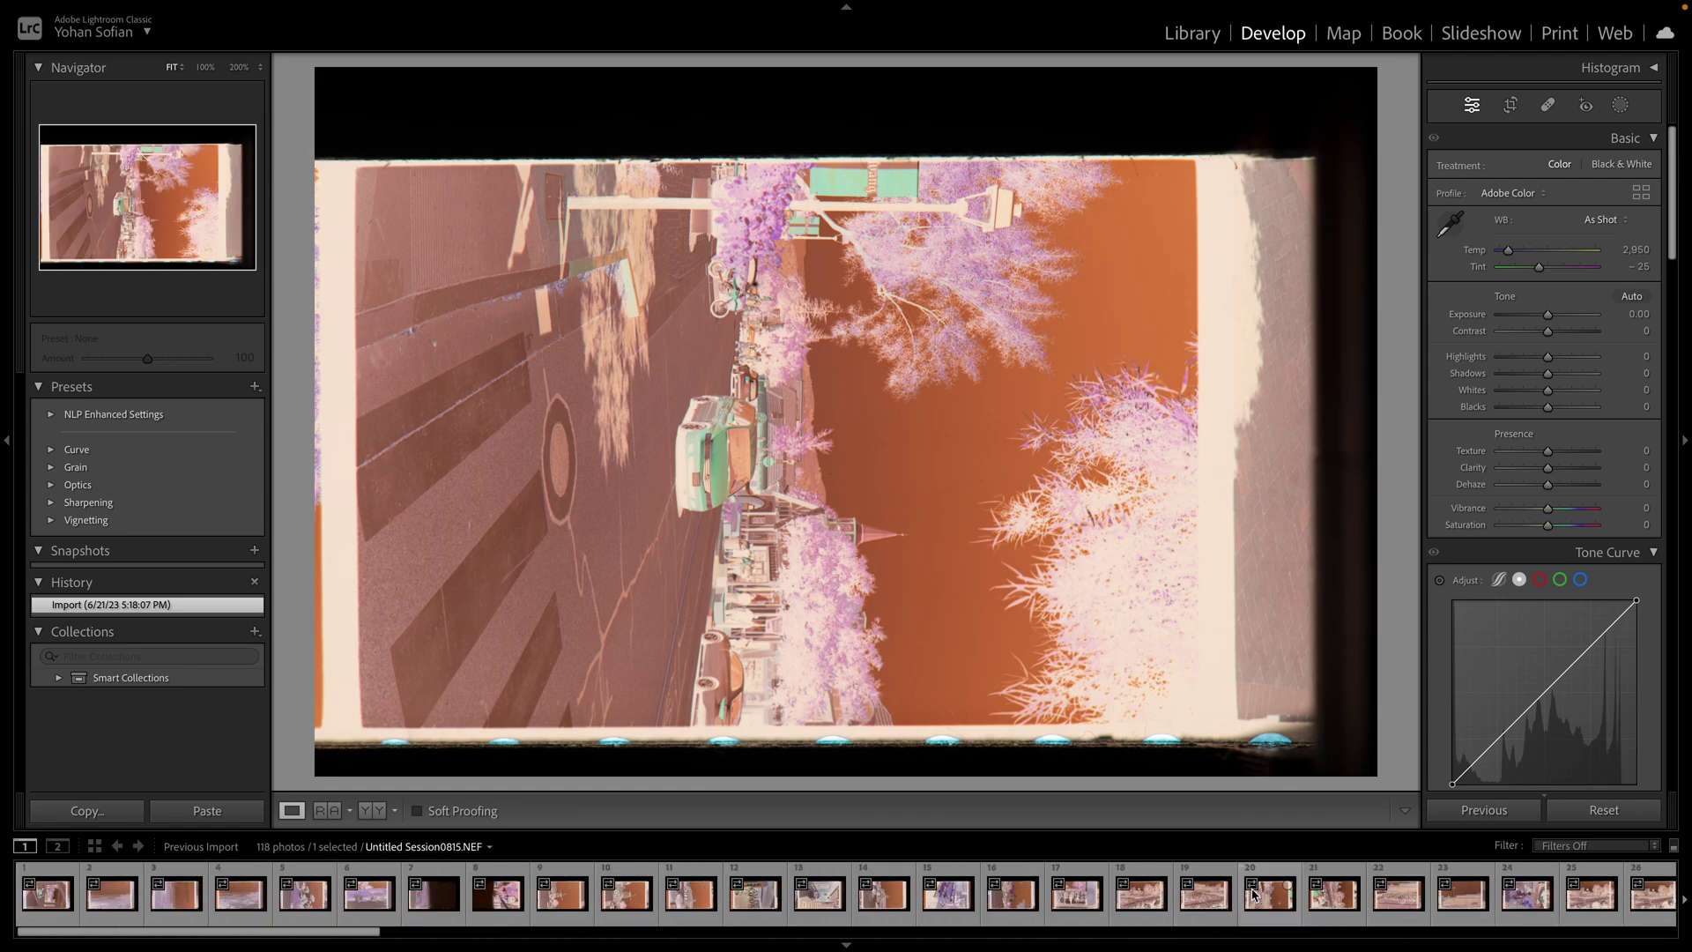
scroll(1250, 892, down, 13)
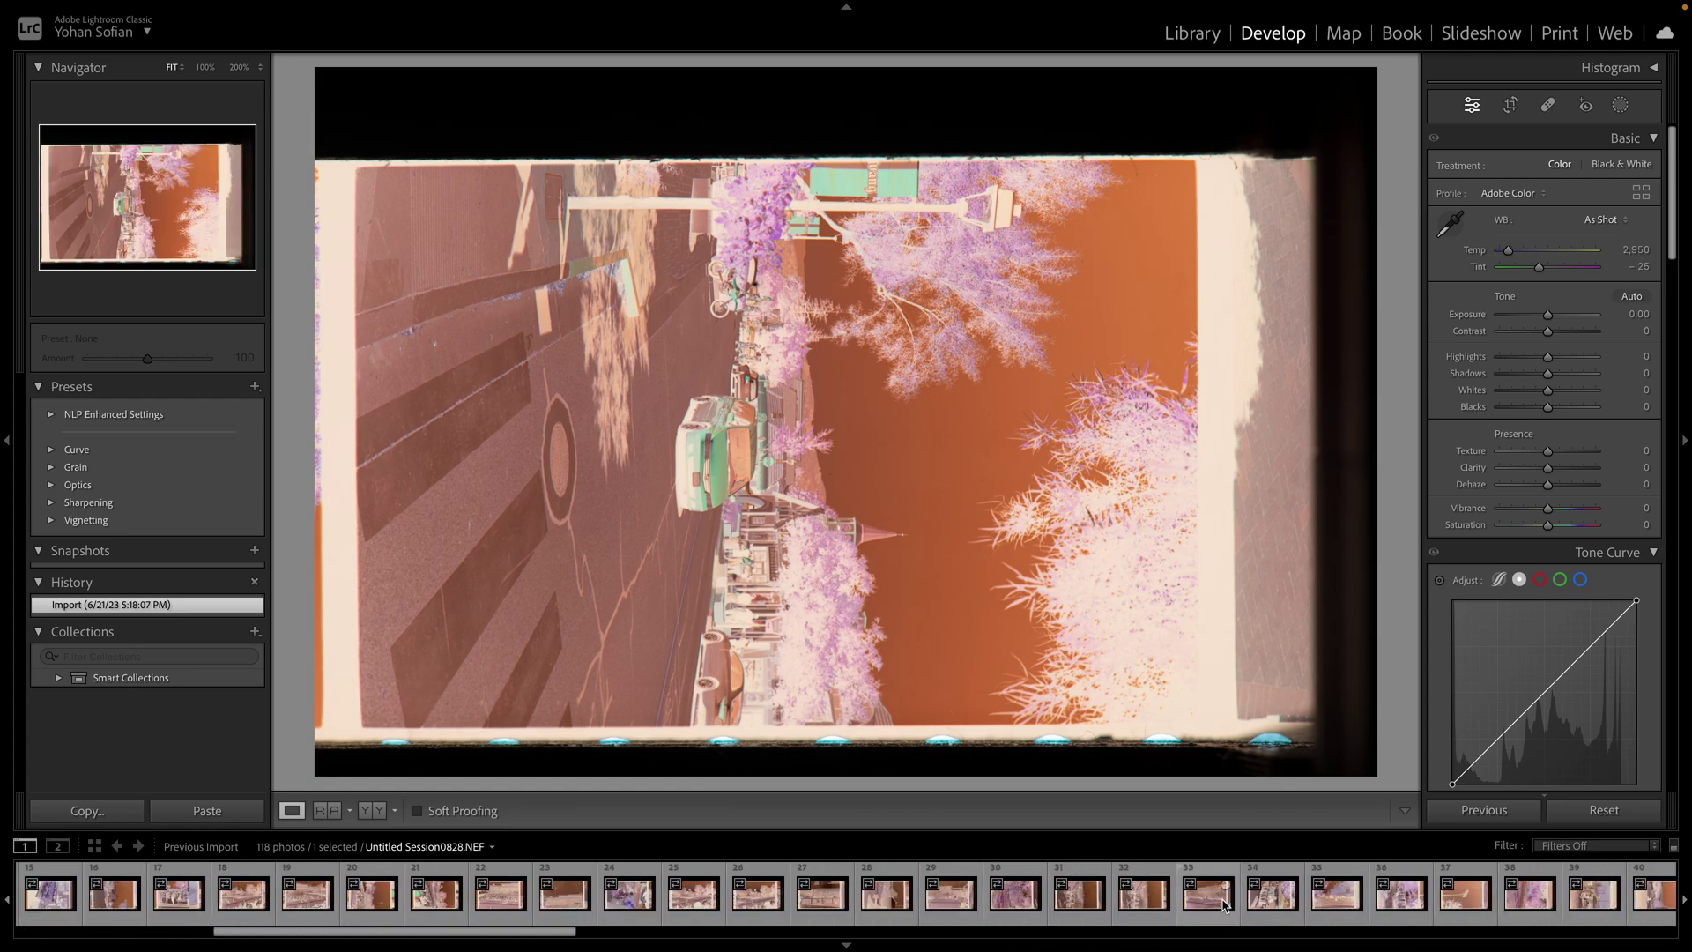
scroll(1223, 903, down, 15)
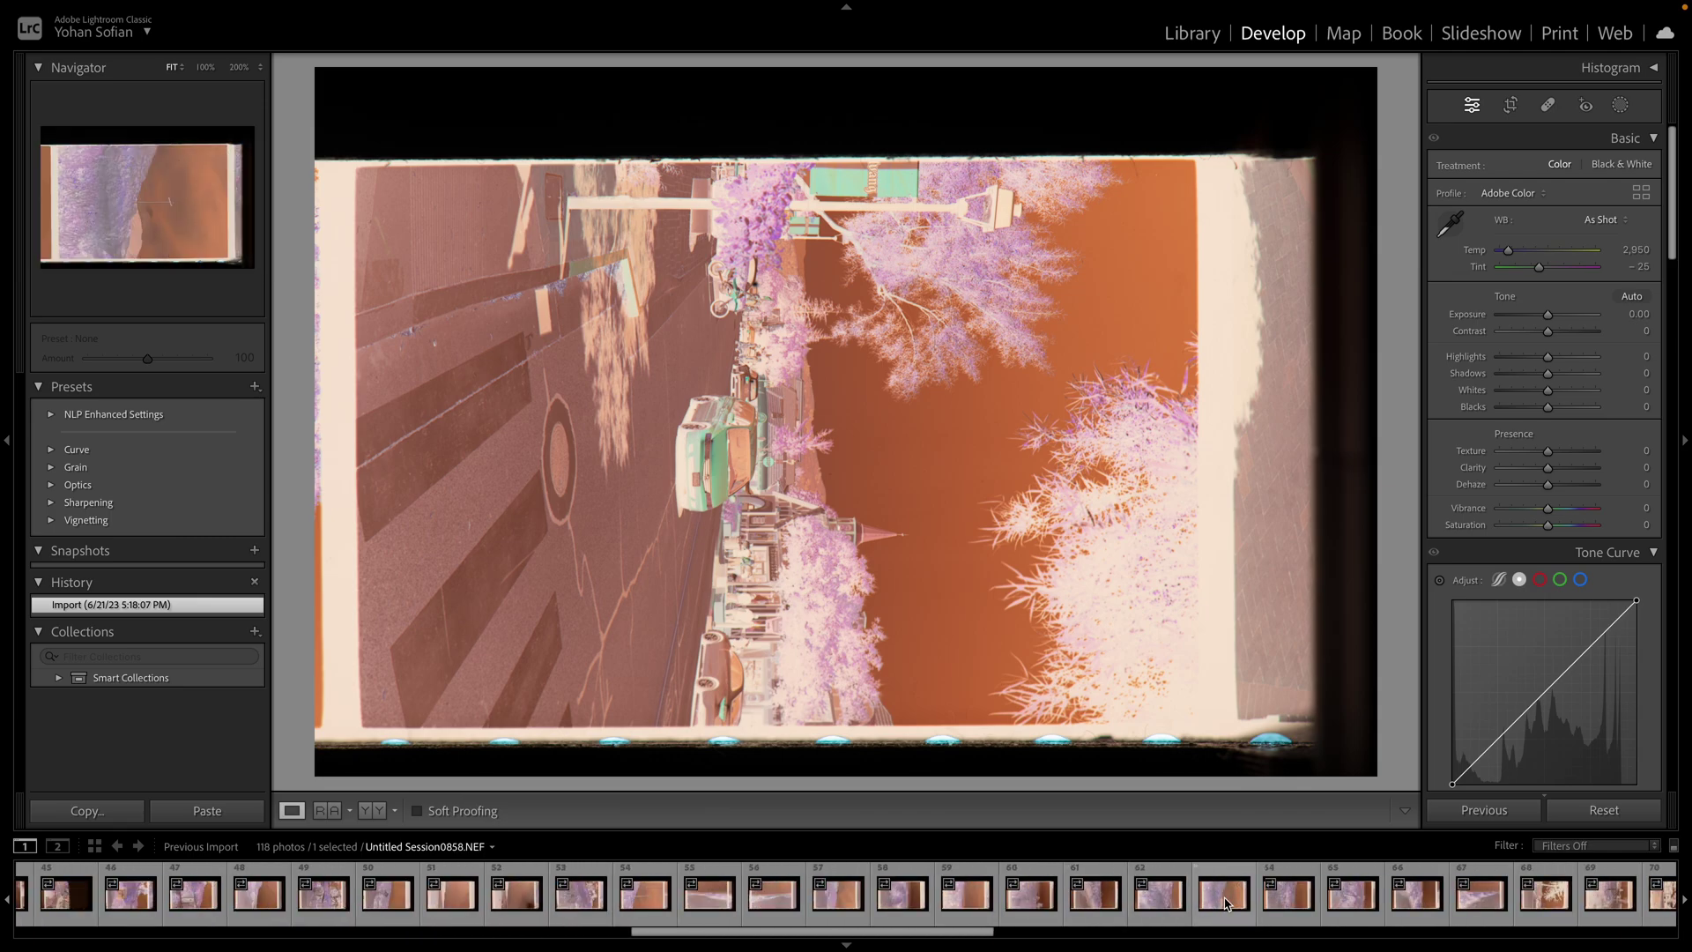
scroll(1224, 903, down, 15)
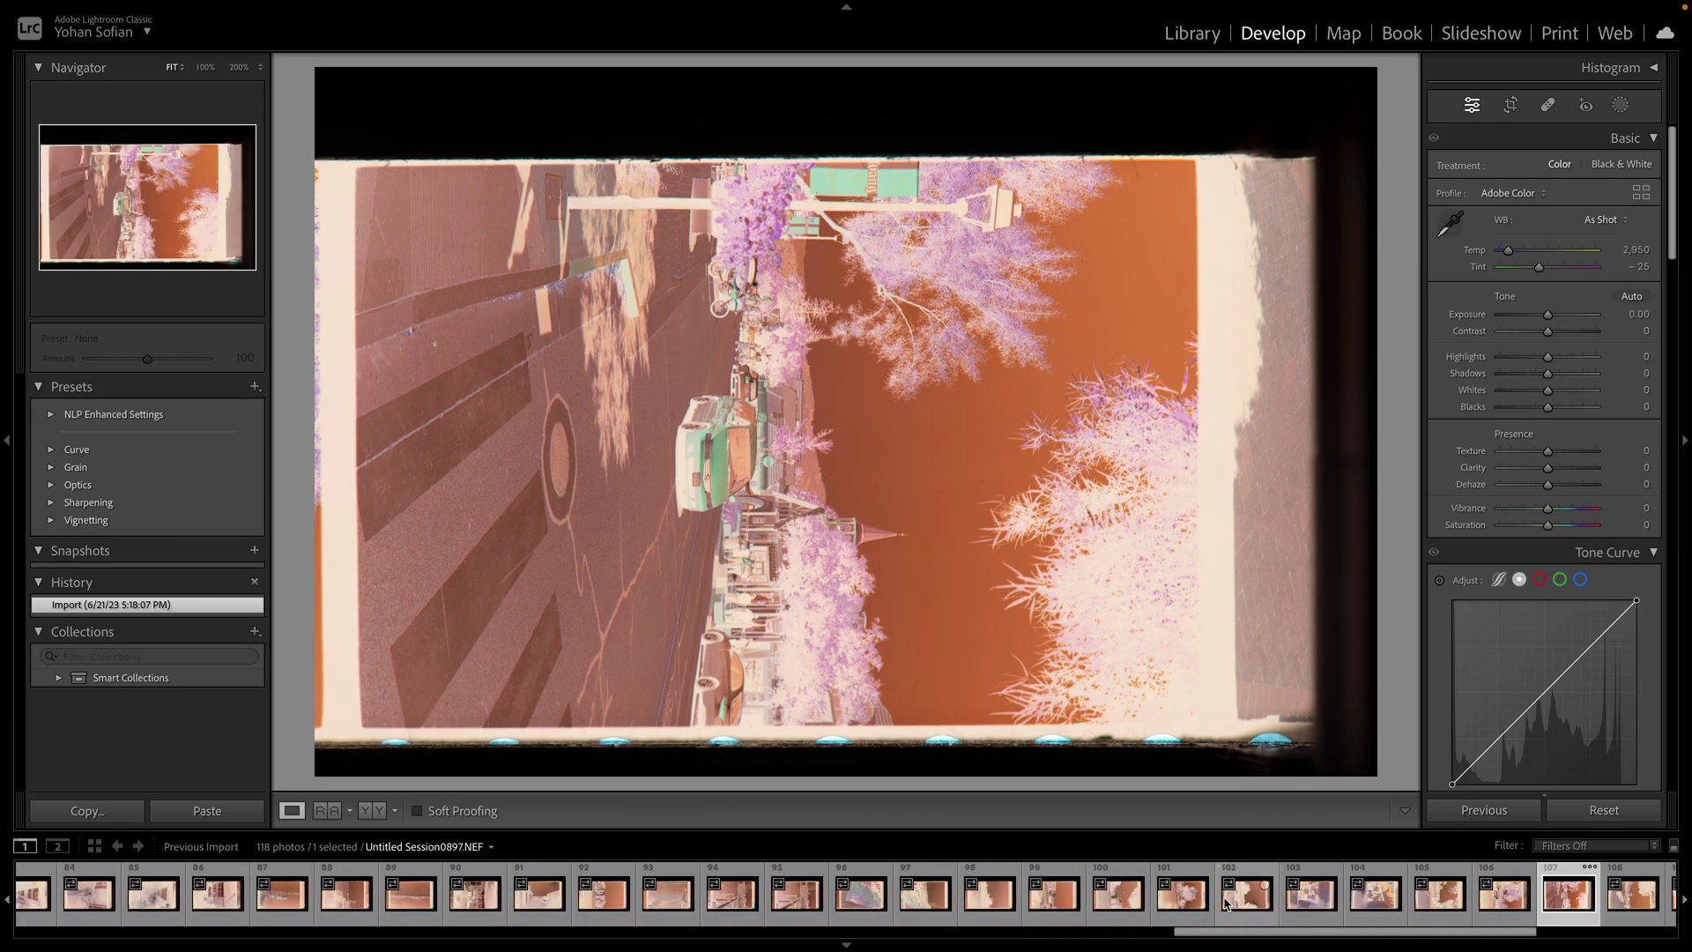
scroll(1225, 904, down, 4)
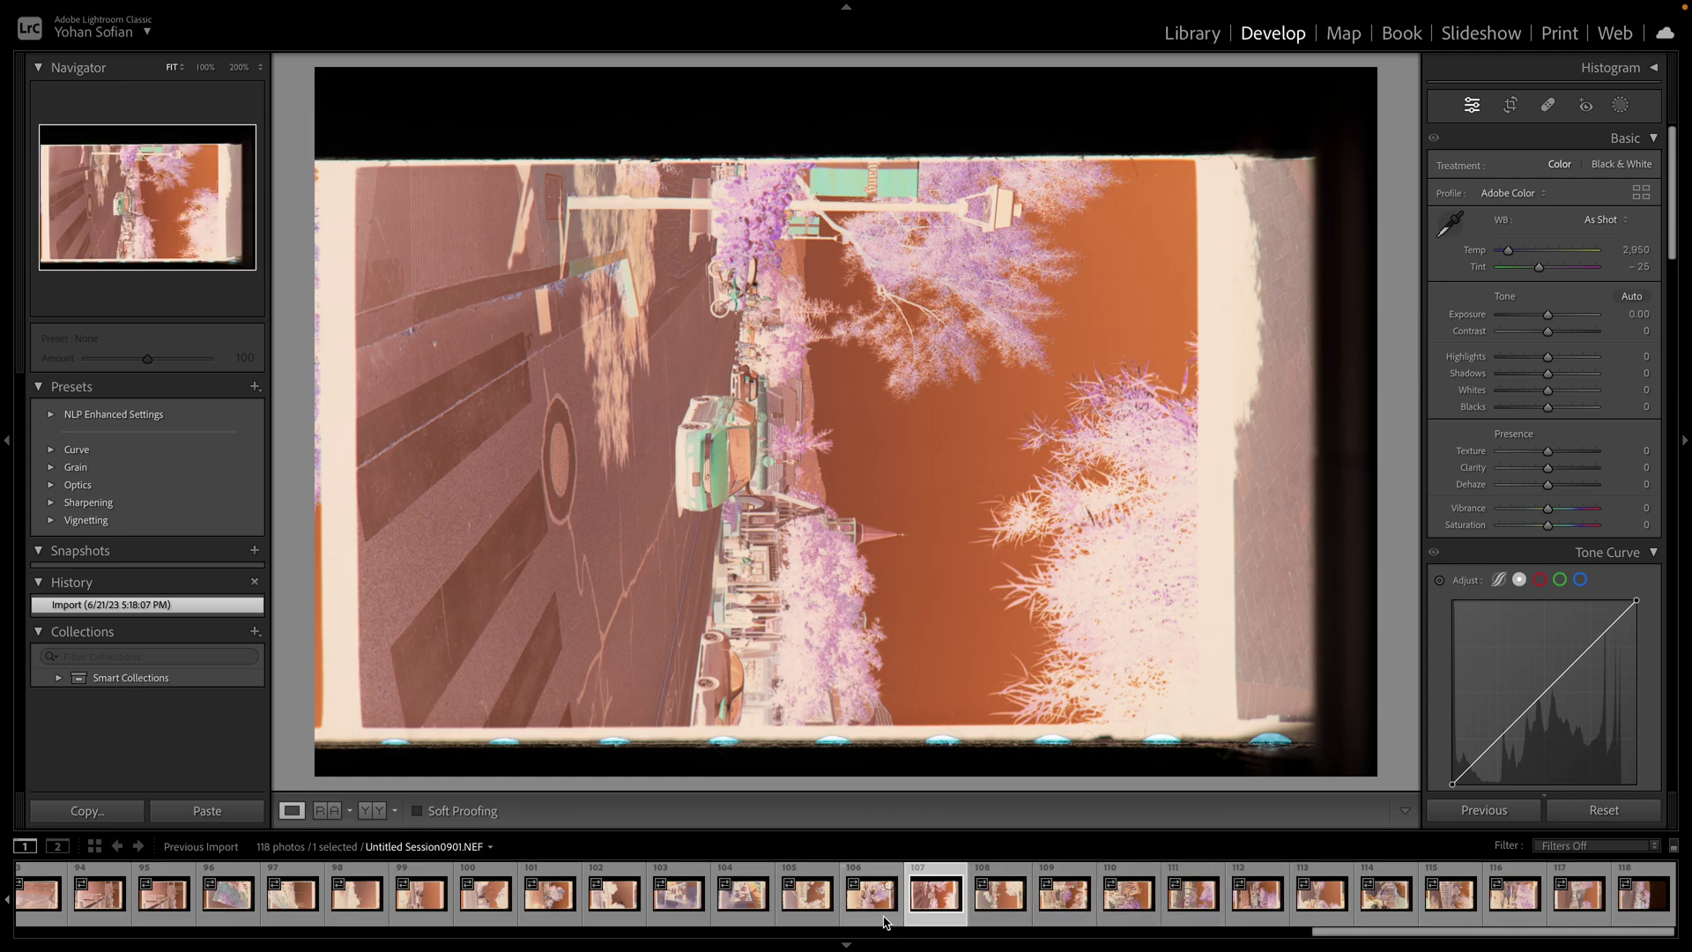
scroll(873, 914, up, 1)
scroll(872, 908, up, 6)
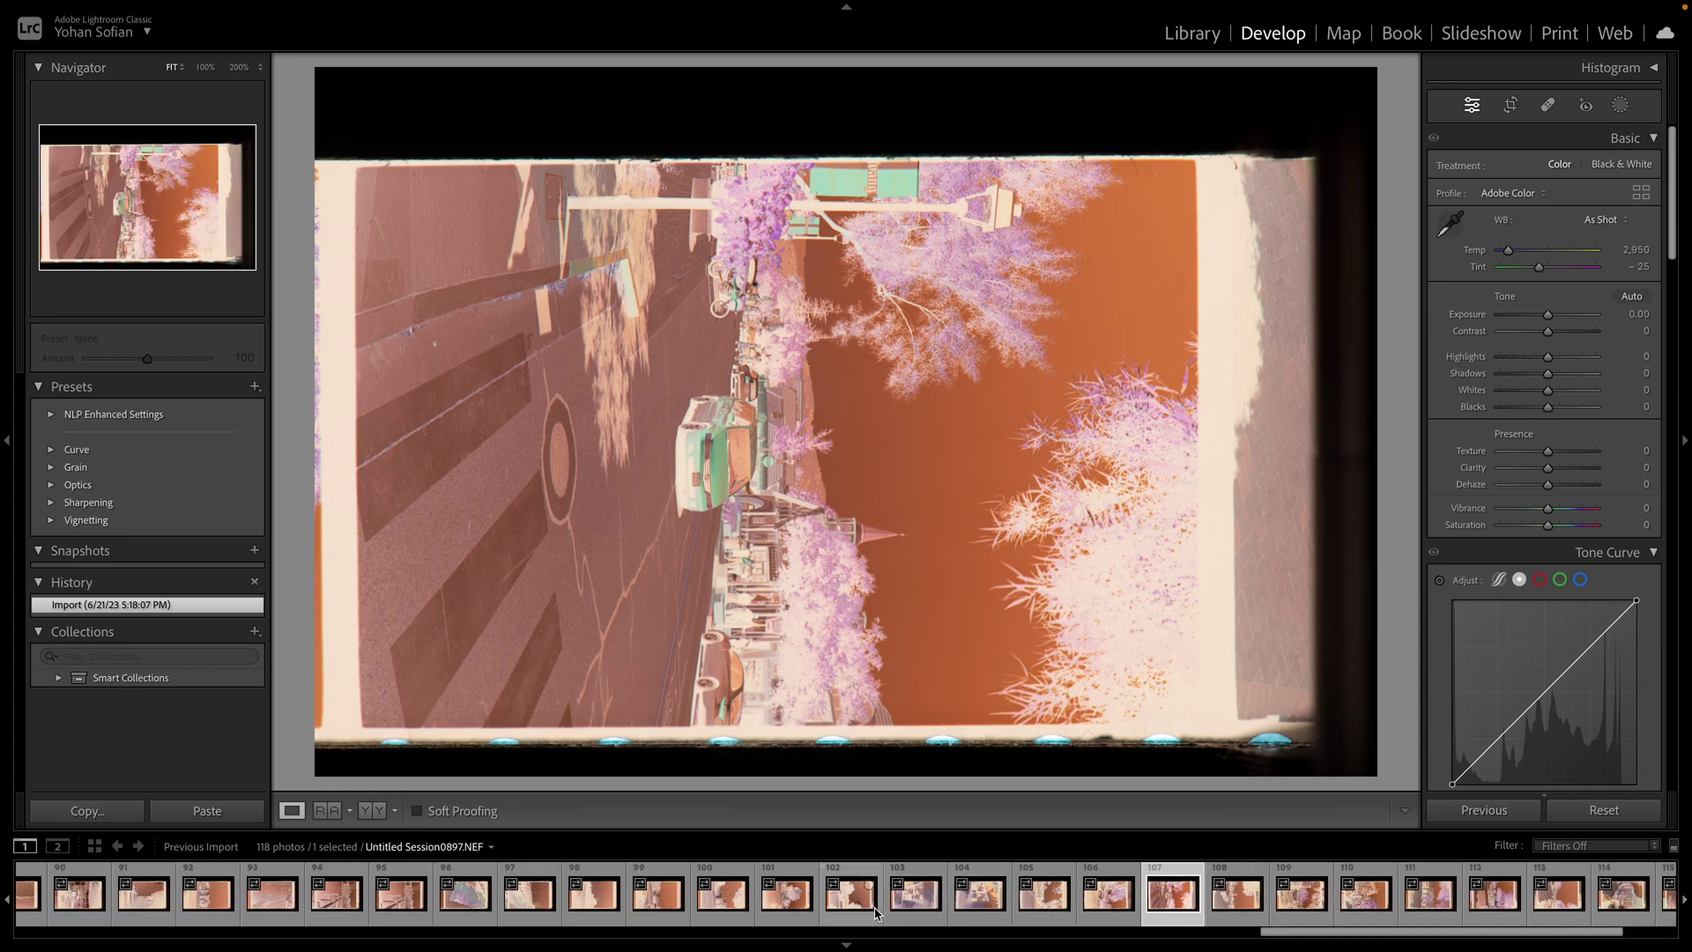
scroll(875, 908, up, 3)
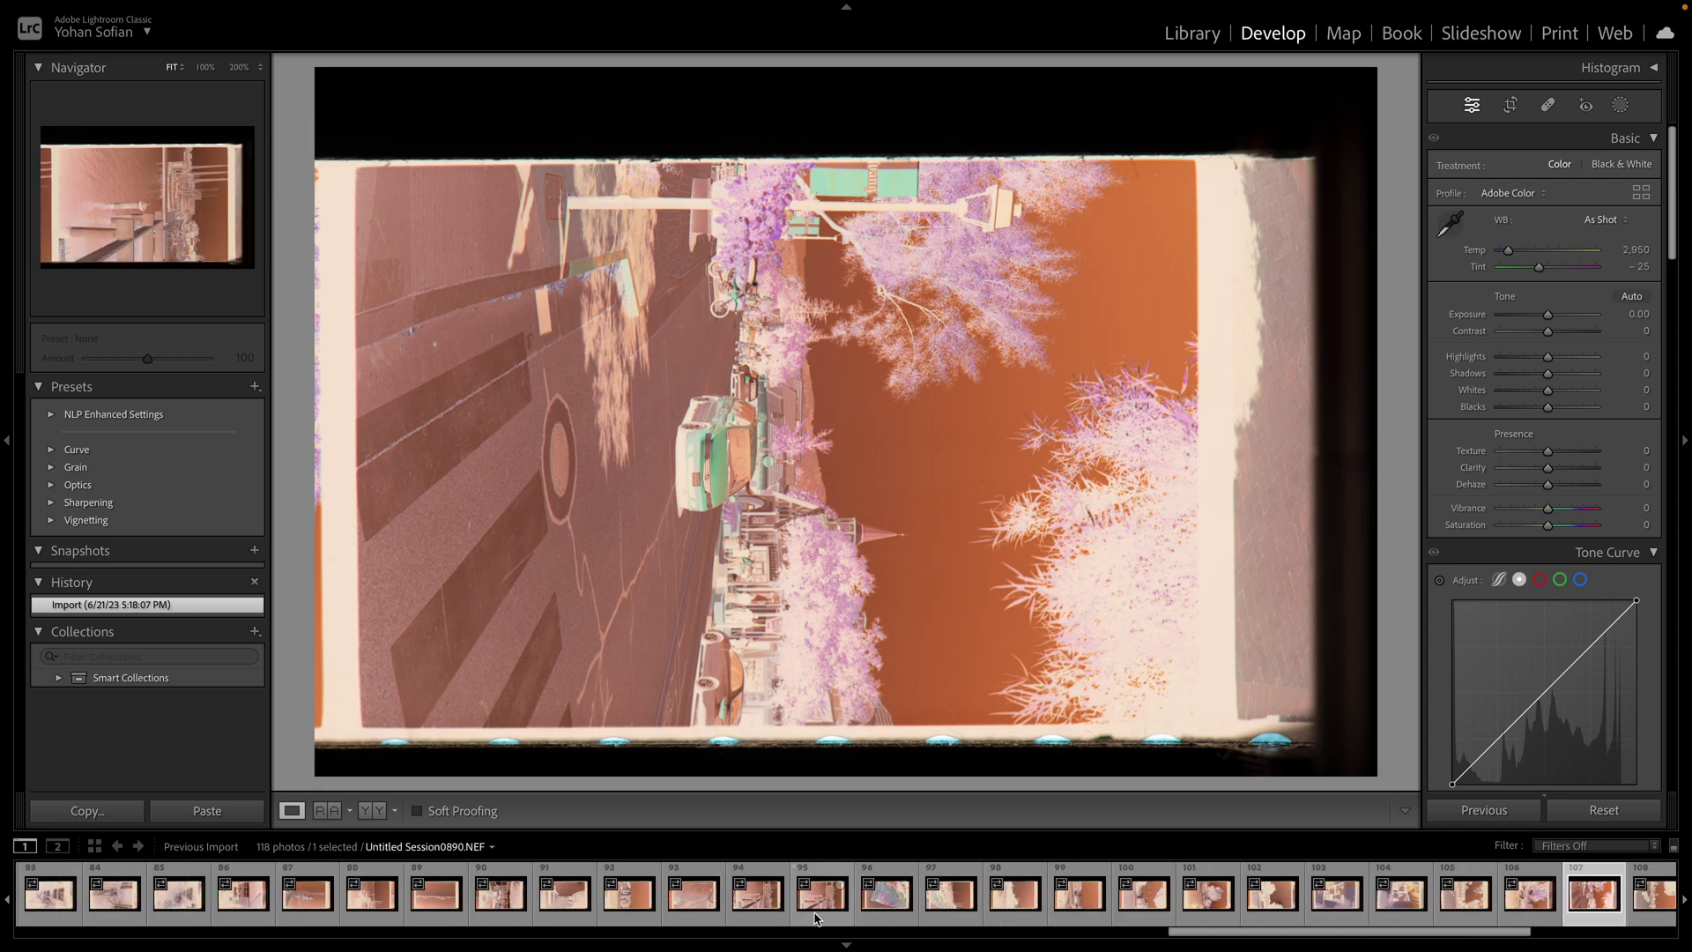
scroll(837, 916, up, 8)
scroll(815, 917, down, 18)
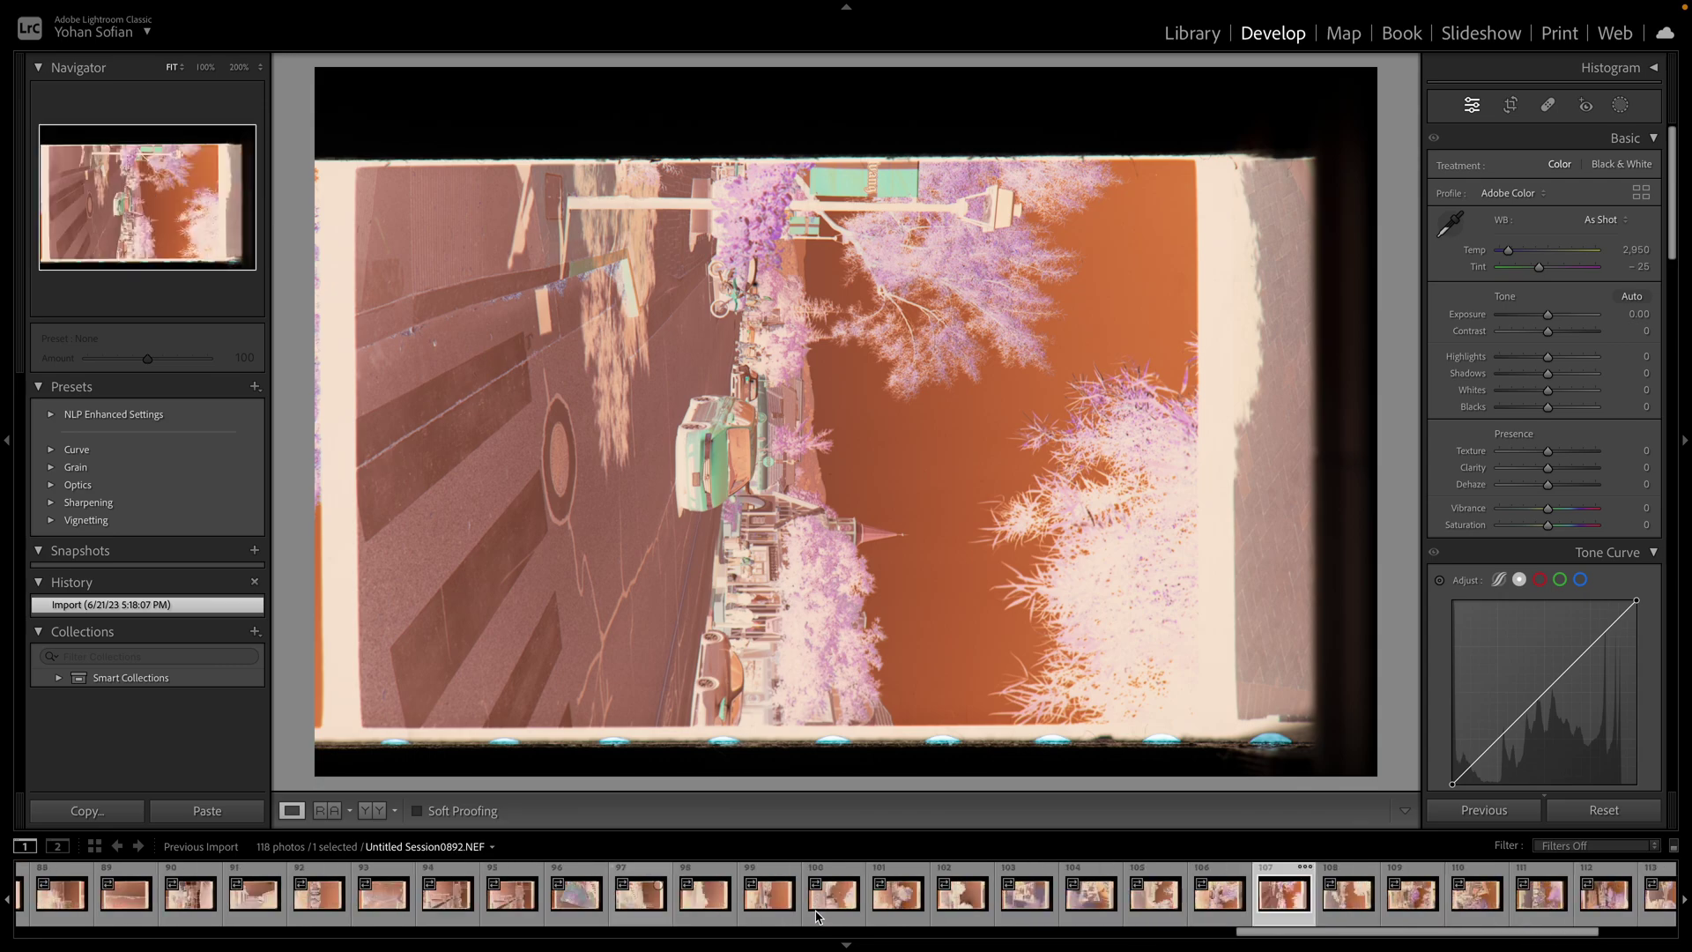
View scans 109 and 101 at full size, and browse the earlier frames between about 49 and 100
click(1066, 872)
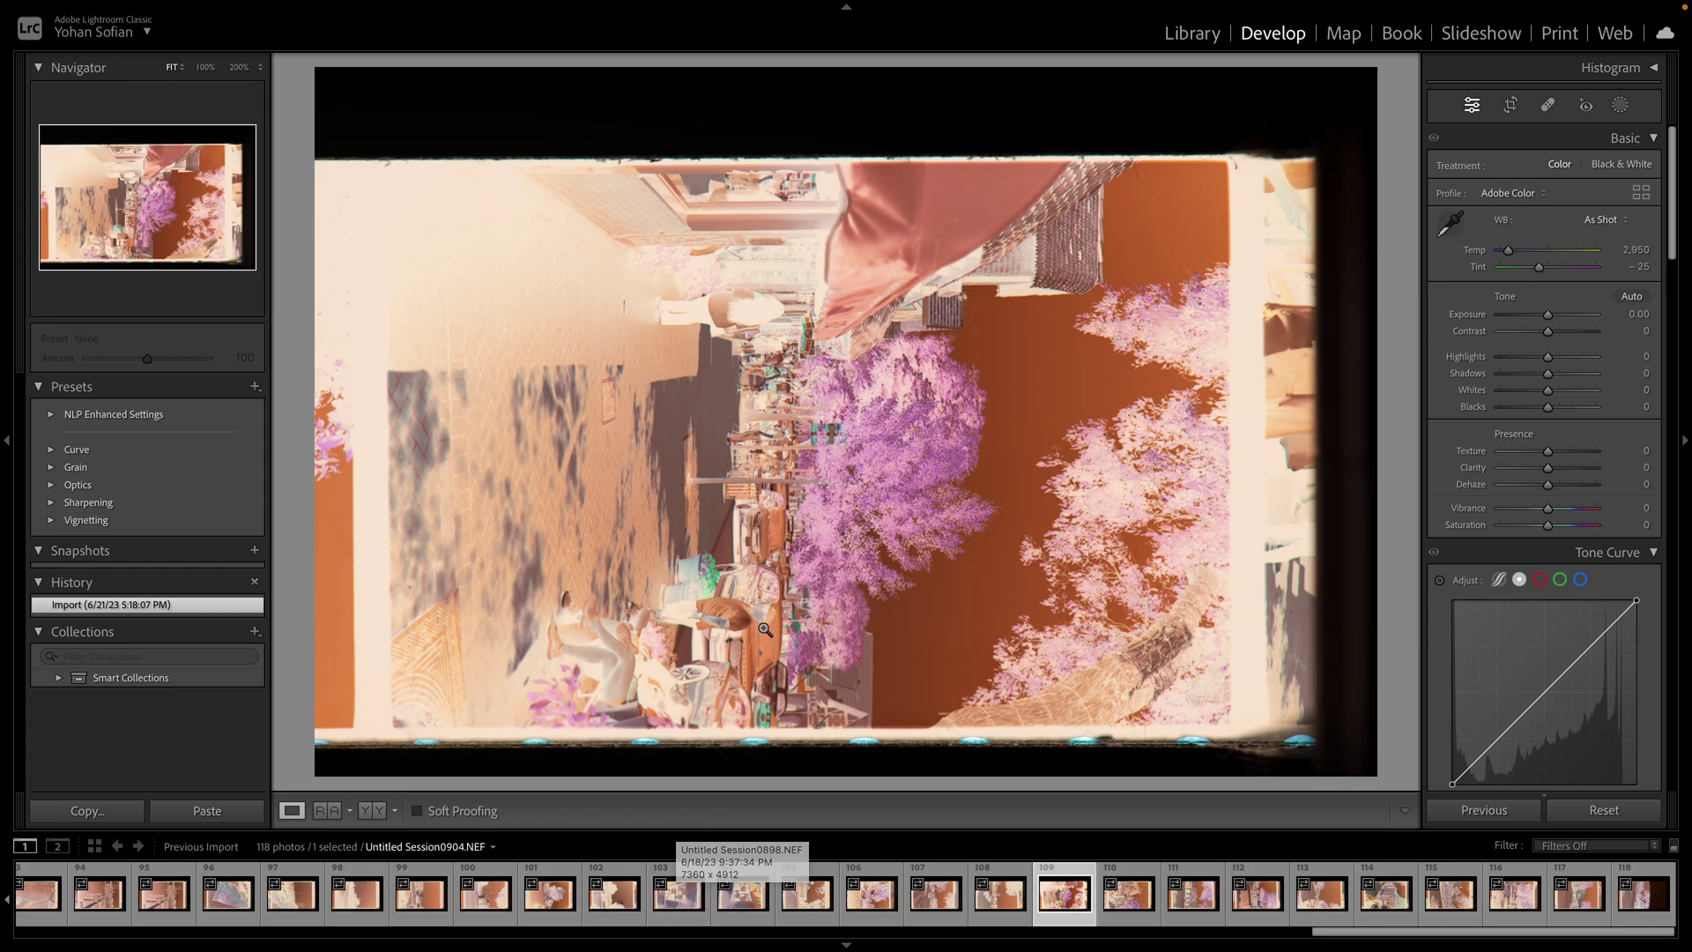
click(548, 900)
scroll(547, 900, up, 5)
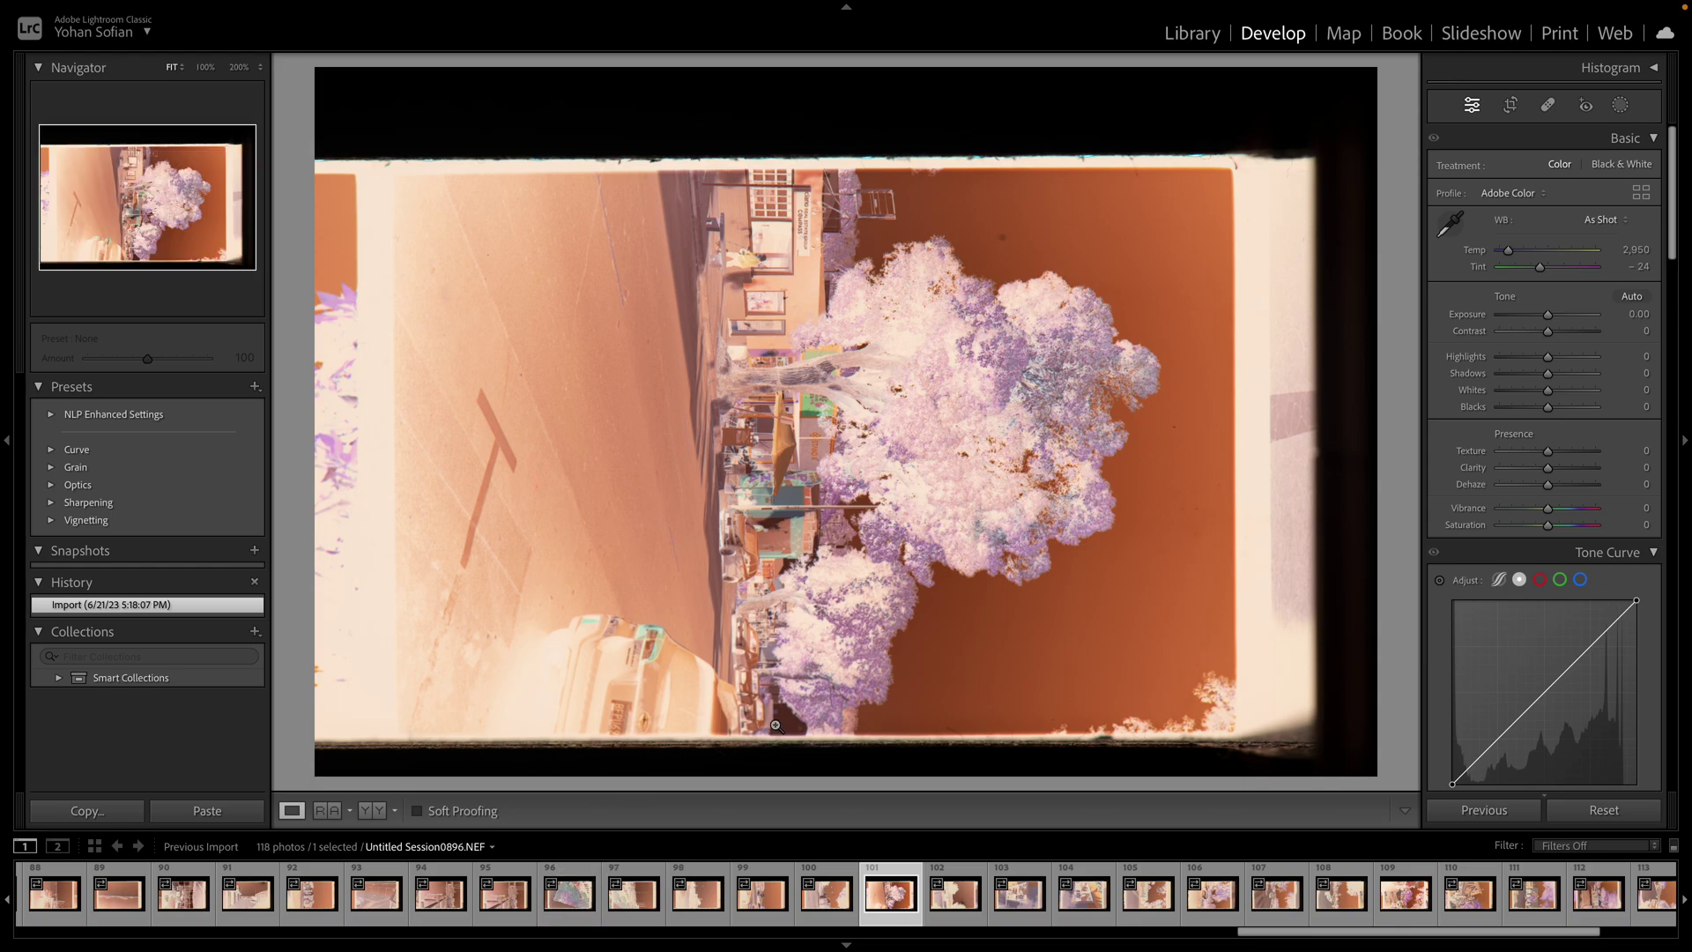
scroll(837, 895, up, 11)
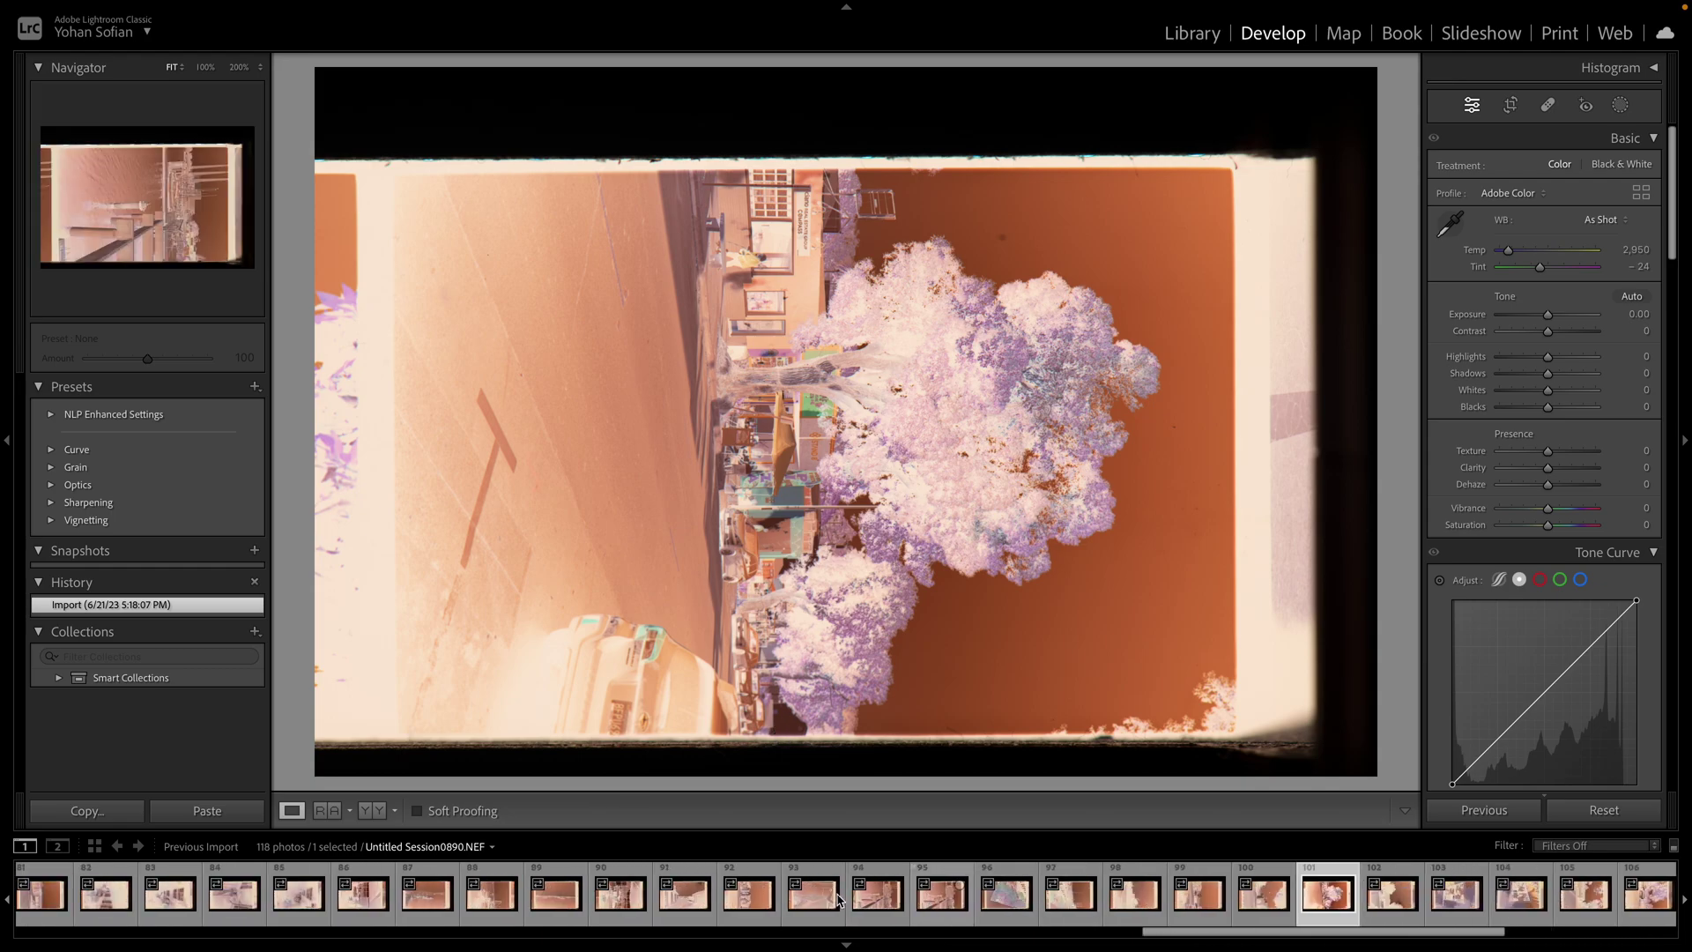
scroll(837, 899, up, 13)
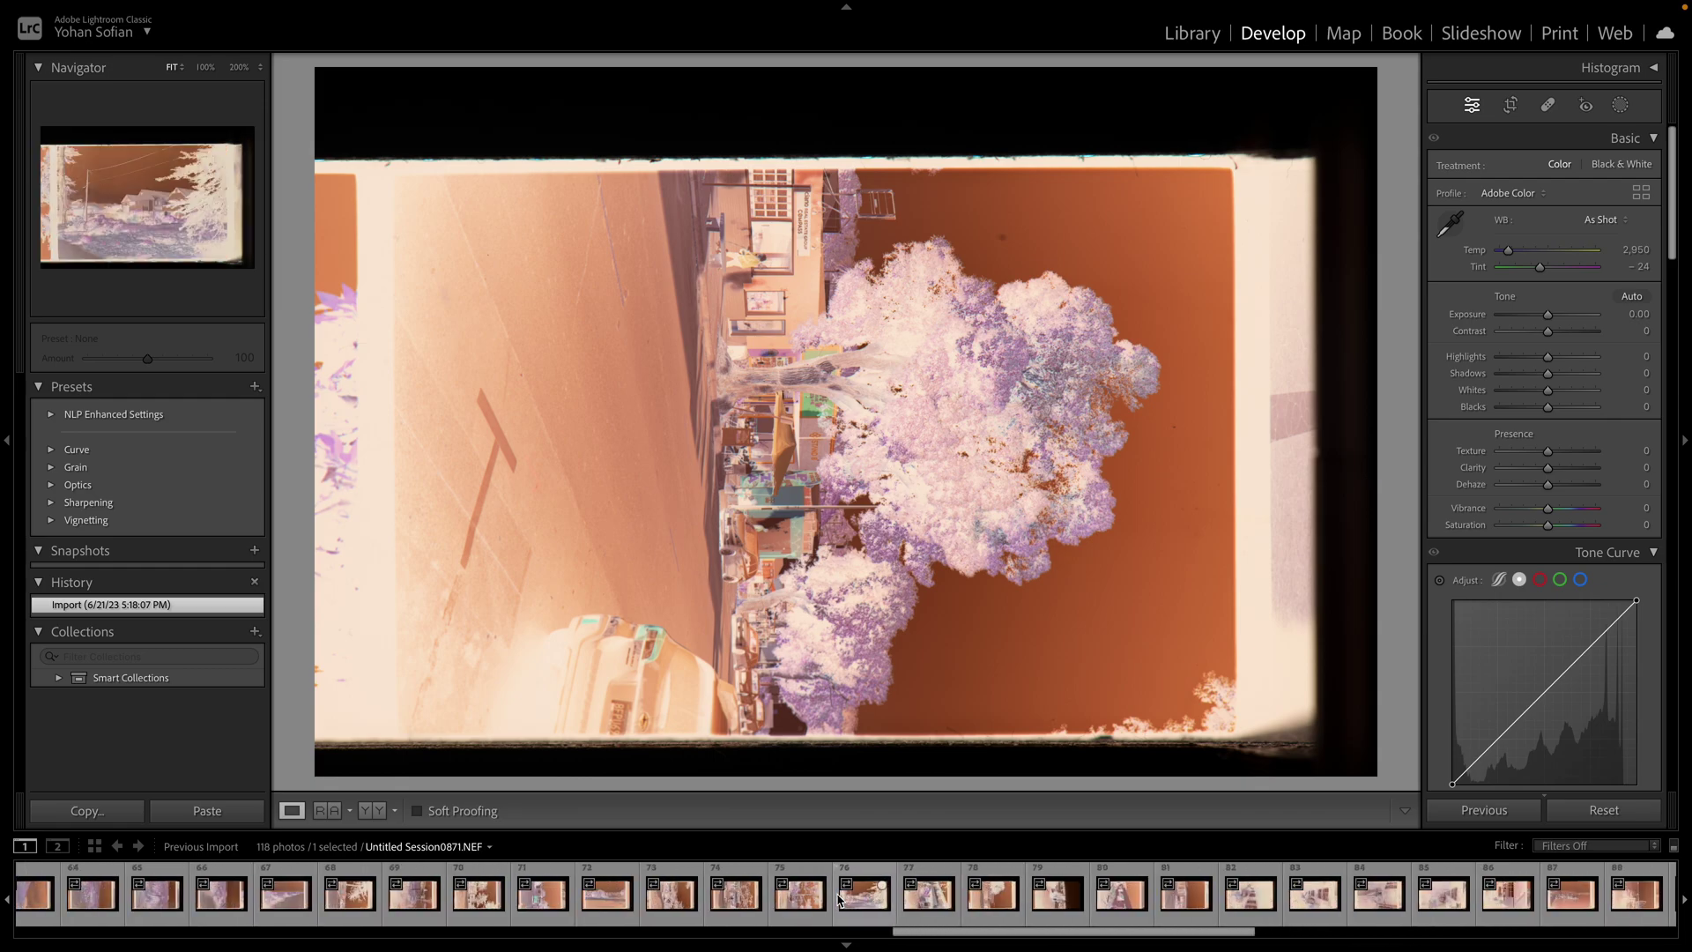
scroll(839, 901, up, 3)
scroll(839, 900, down, 3)
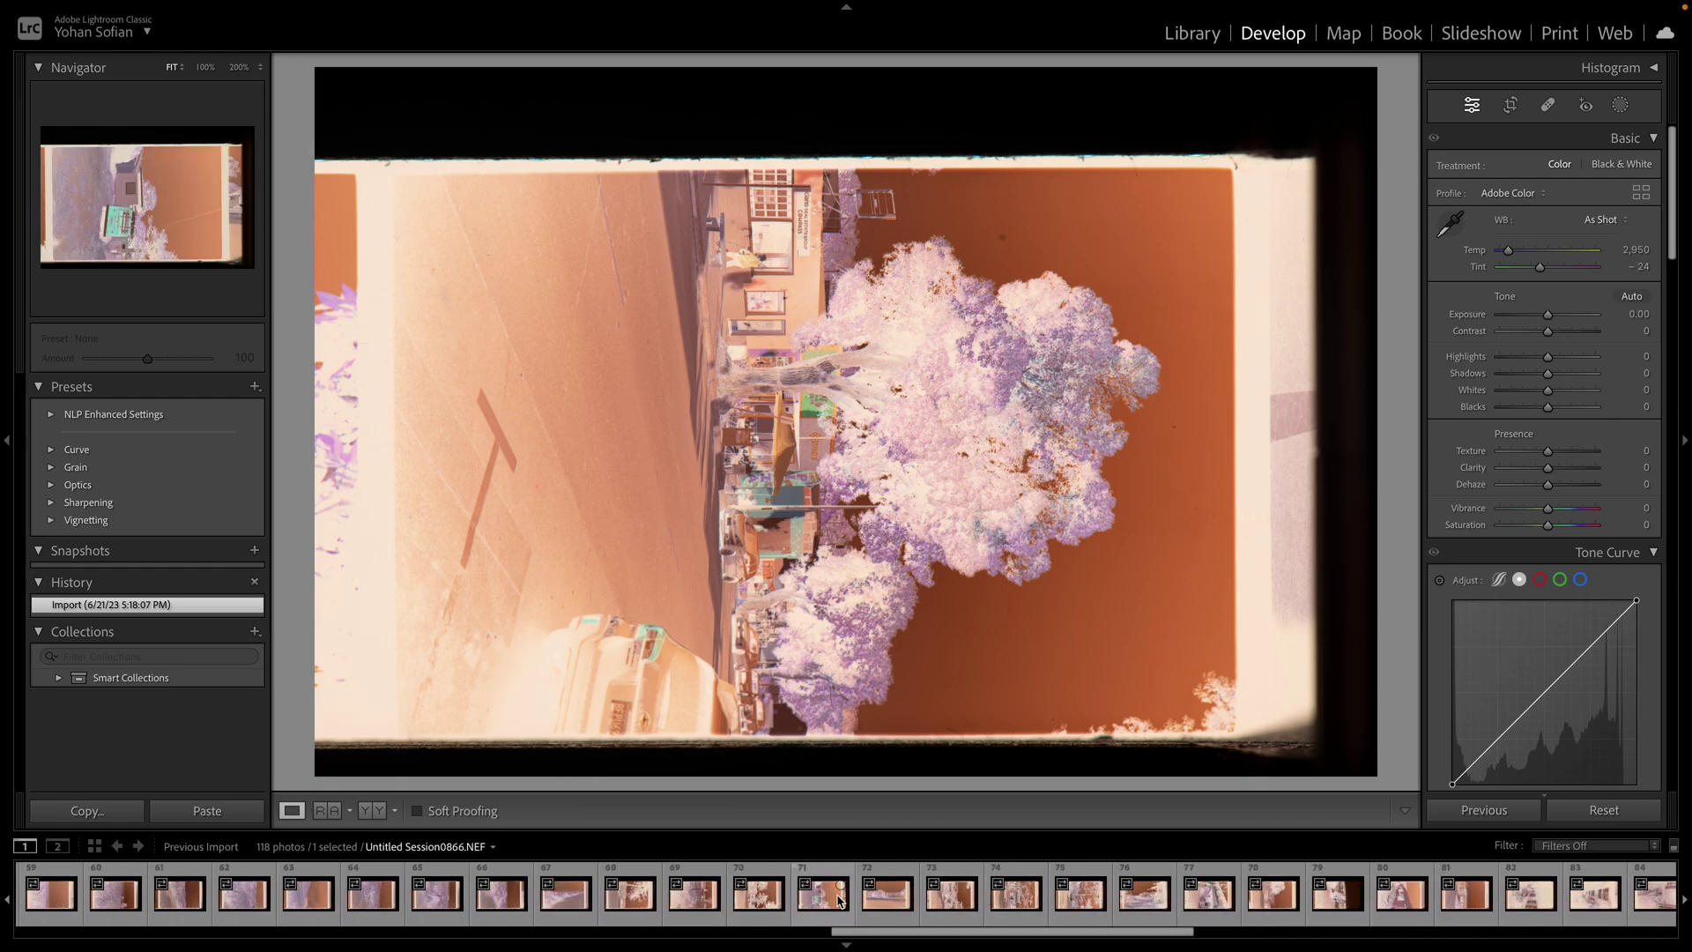
scroll(837, 899, up, 13)
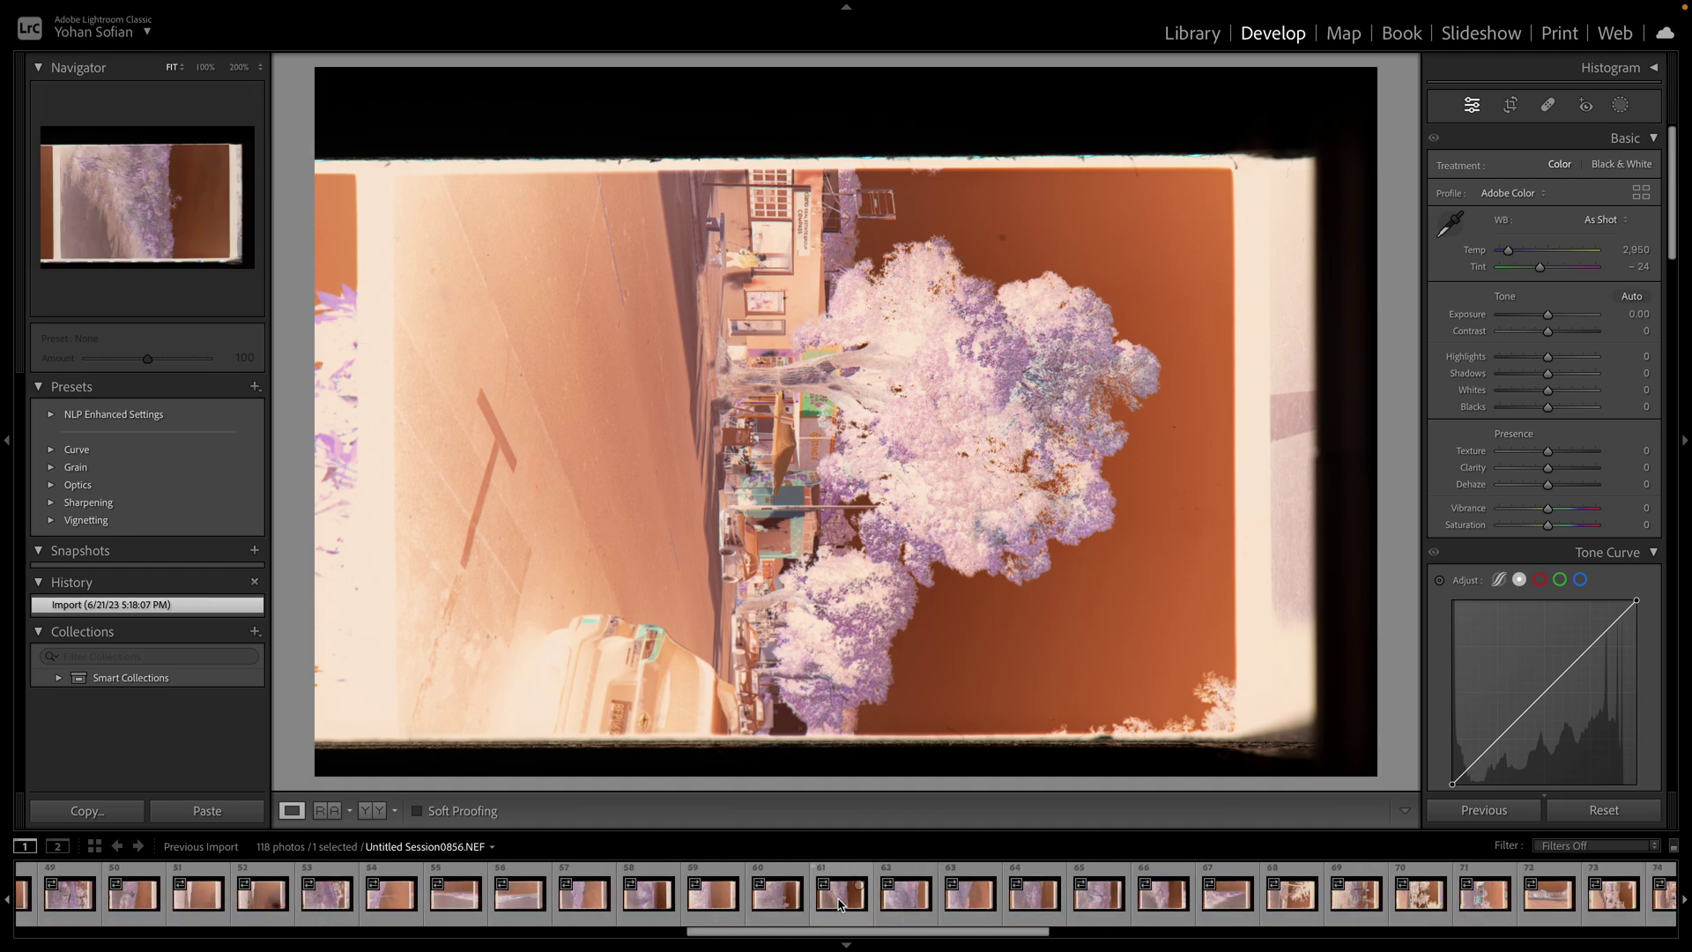
scroll(839, 901, down, 17)
scroll(839, 900, down, 17)
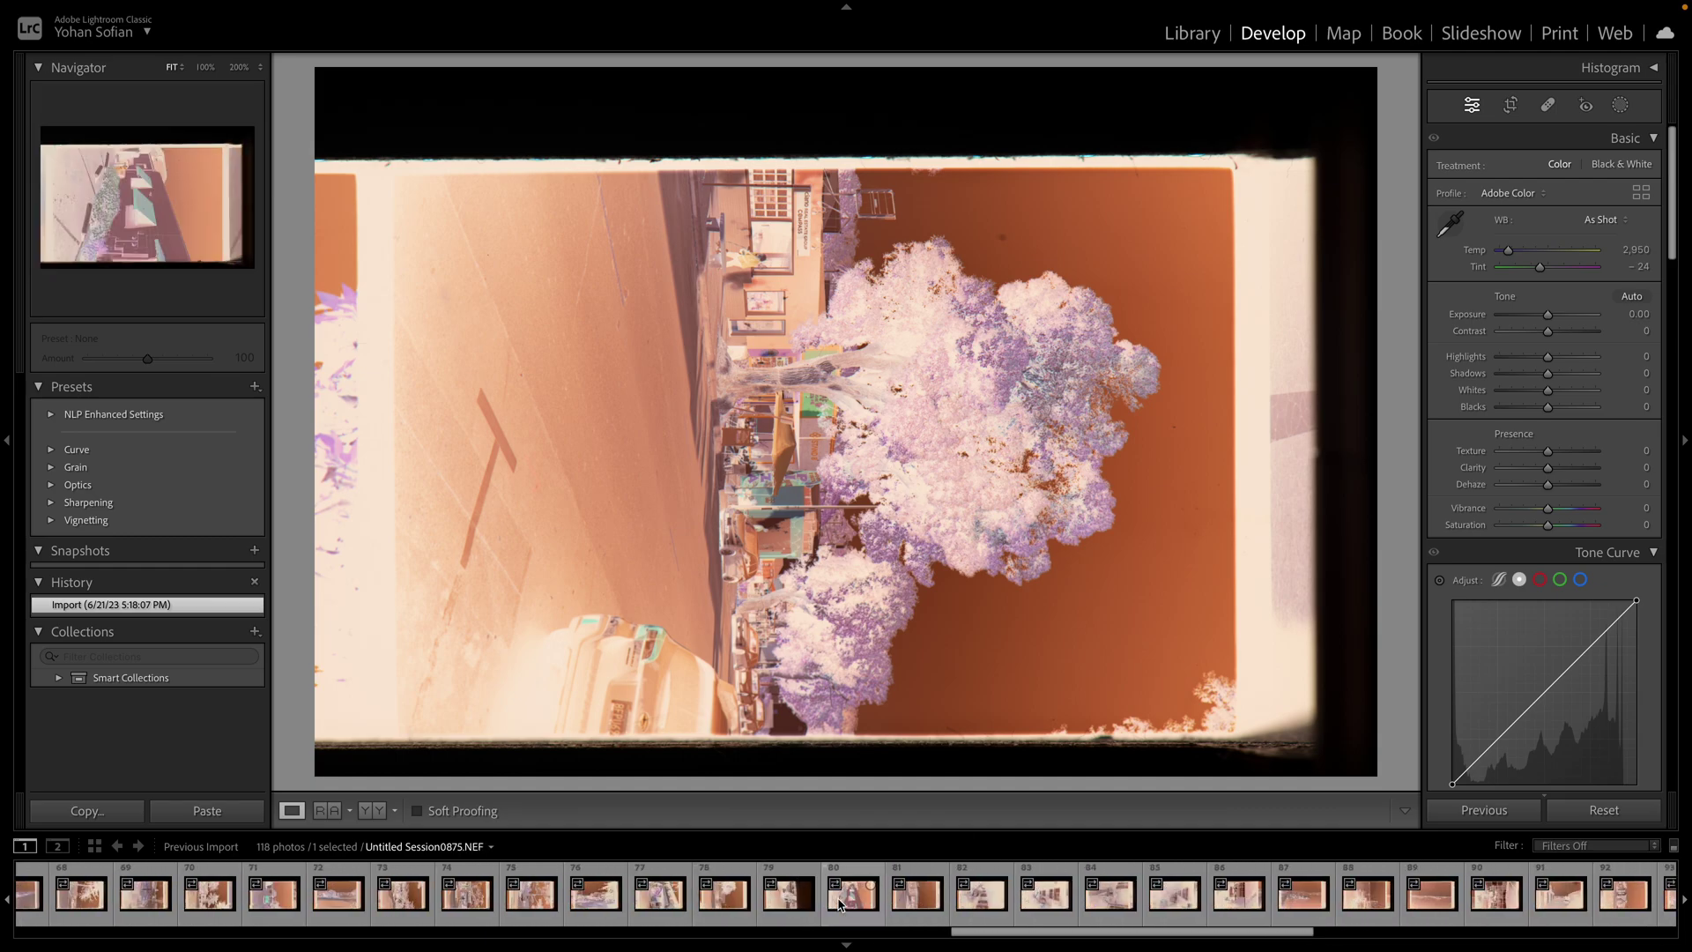
scroll(839, 901, down, 10)
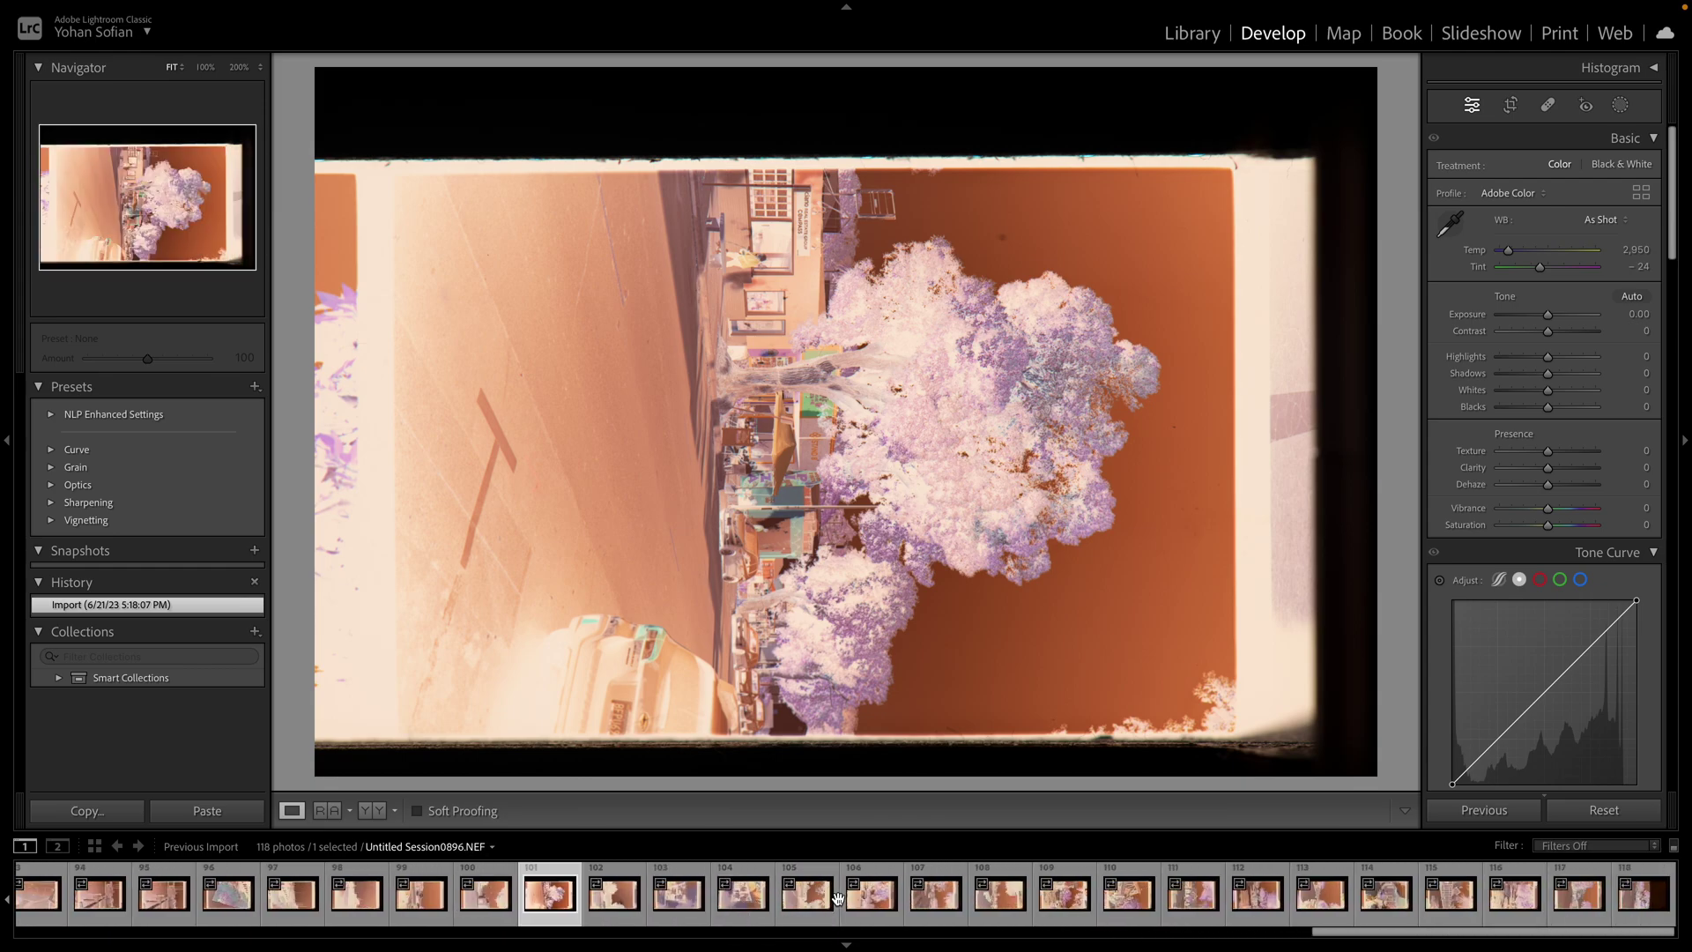
Go back through the filmstrip and open scan 64, the no-parking sign against foliage
scroll(839, 899, up, 5)
scroll(839, 901, up, 3)
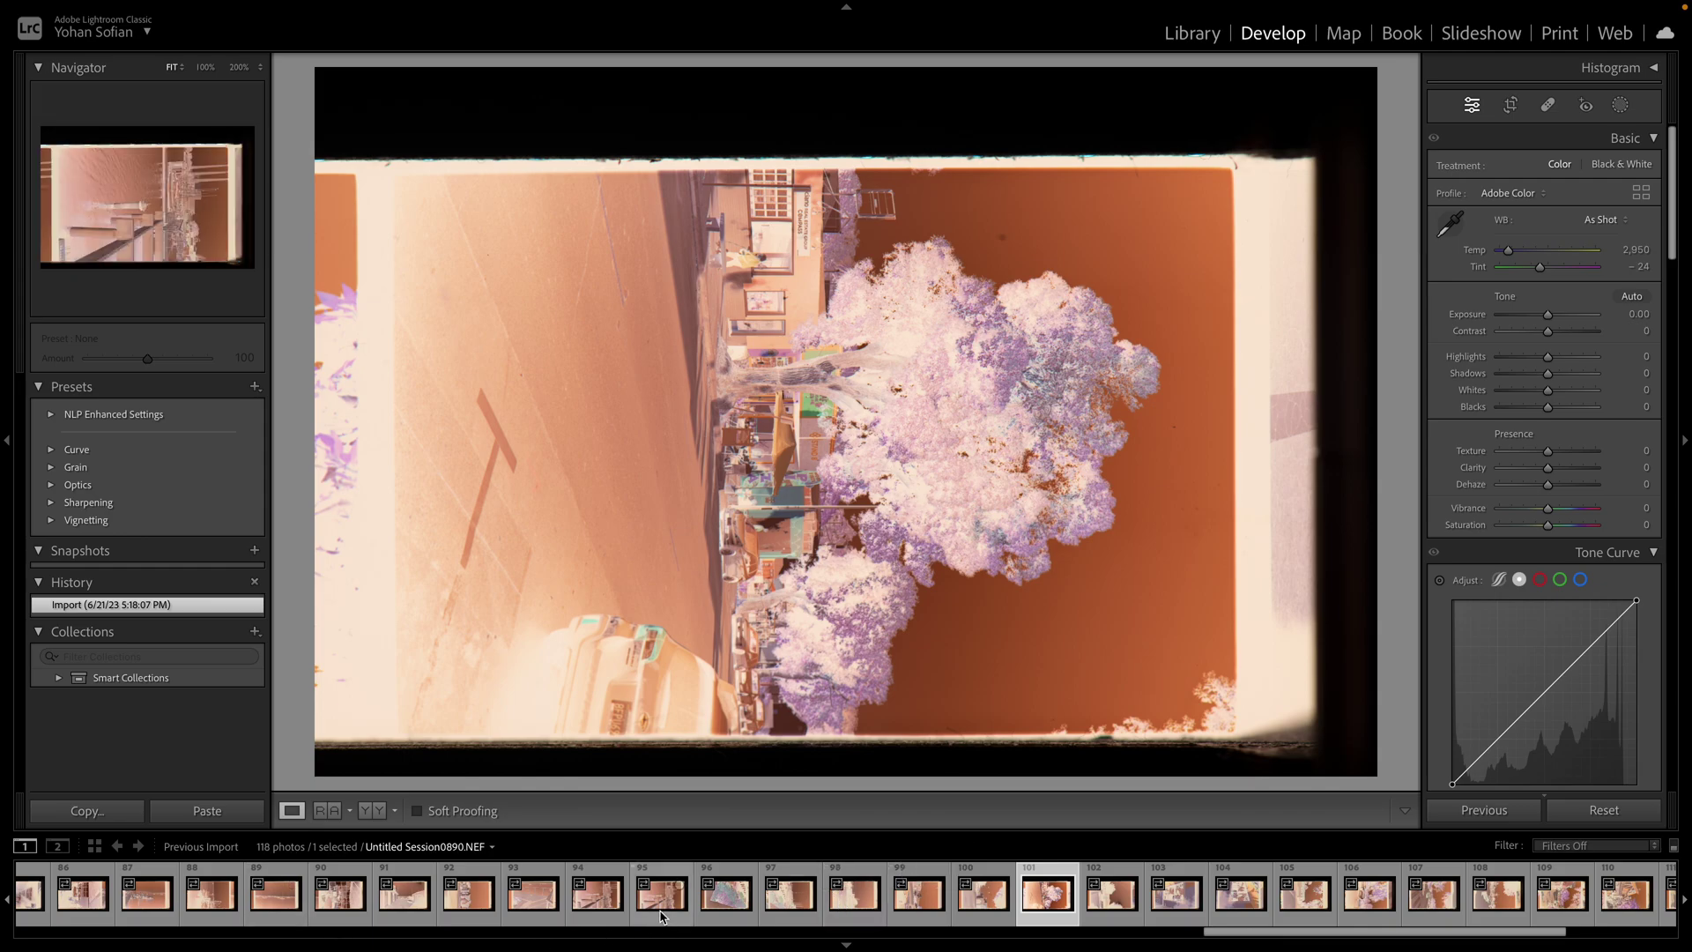
scroll(661, 916, up, 1)
scroll(661, 916, up, 9)
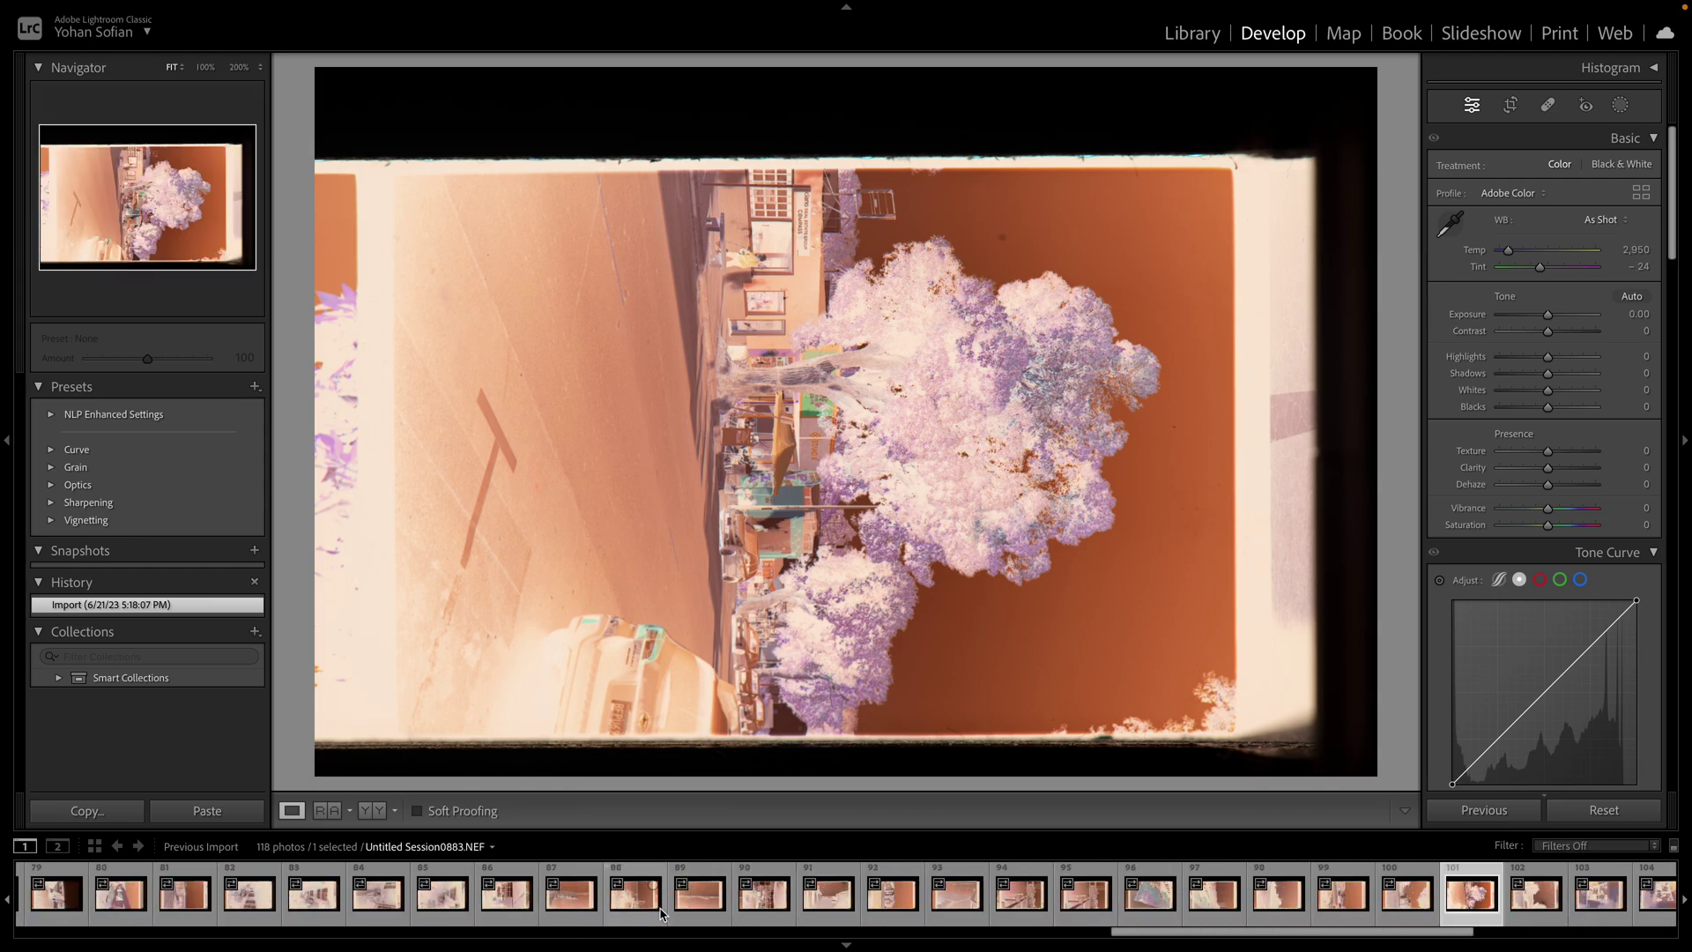
scroll(661, 912, up, 11)
scroll(661, 912, up, 10)
click(663, 914)
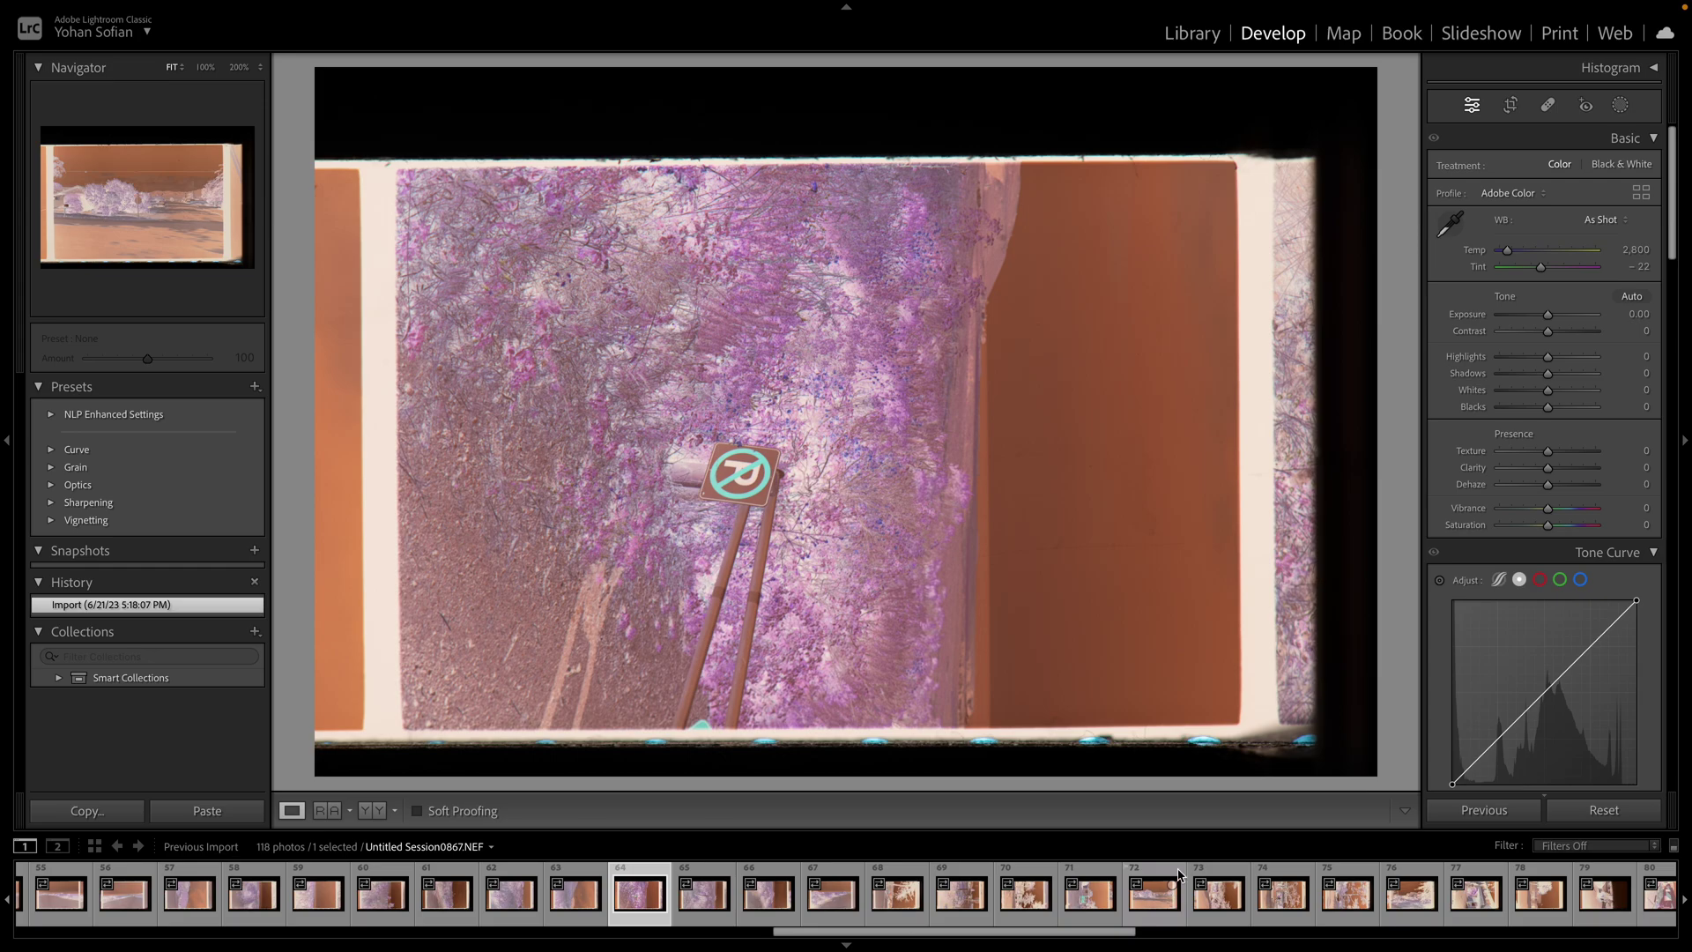
Browse the frames around scan 64 and view scans 70 and 74, the street scenes with parked cars
scroll(1181, 890, down, 6)
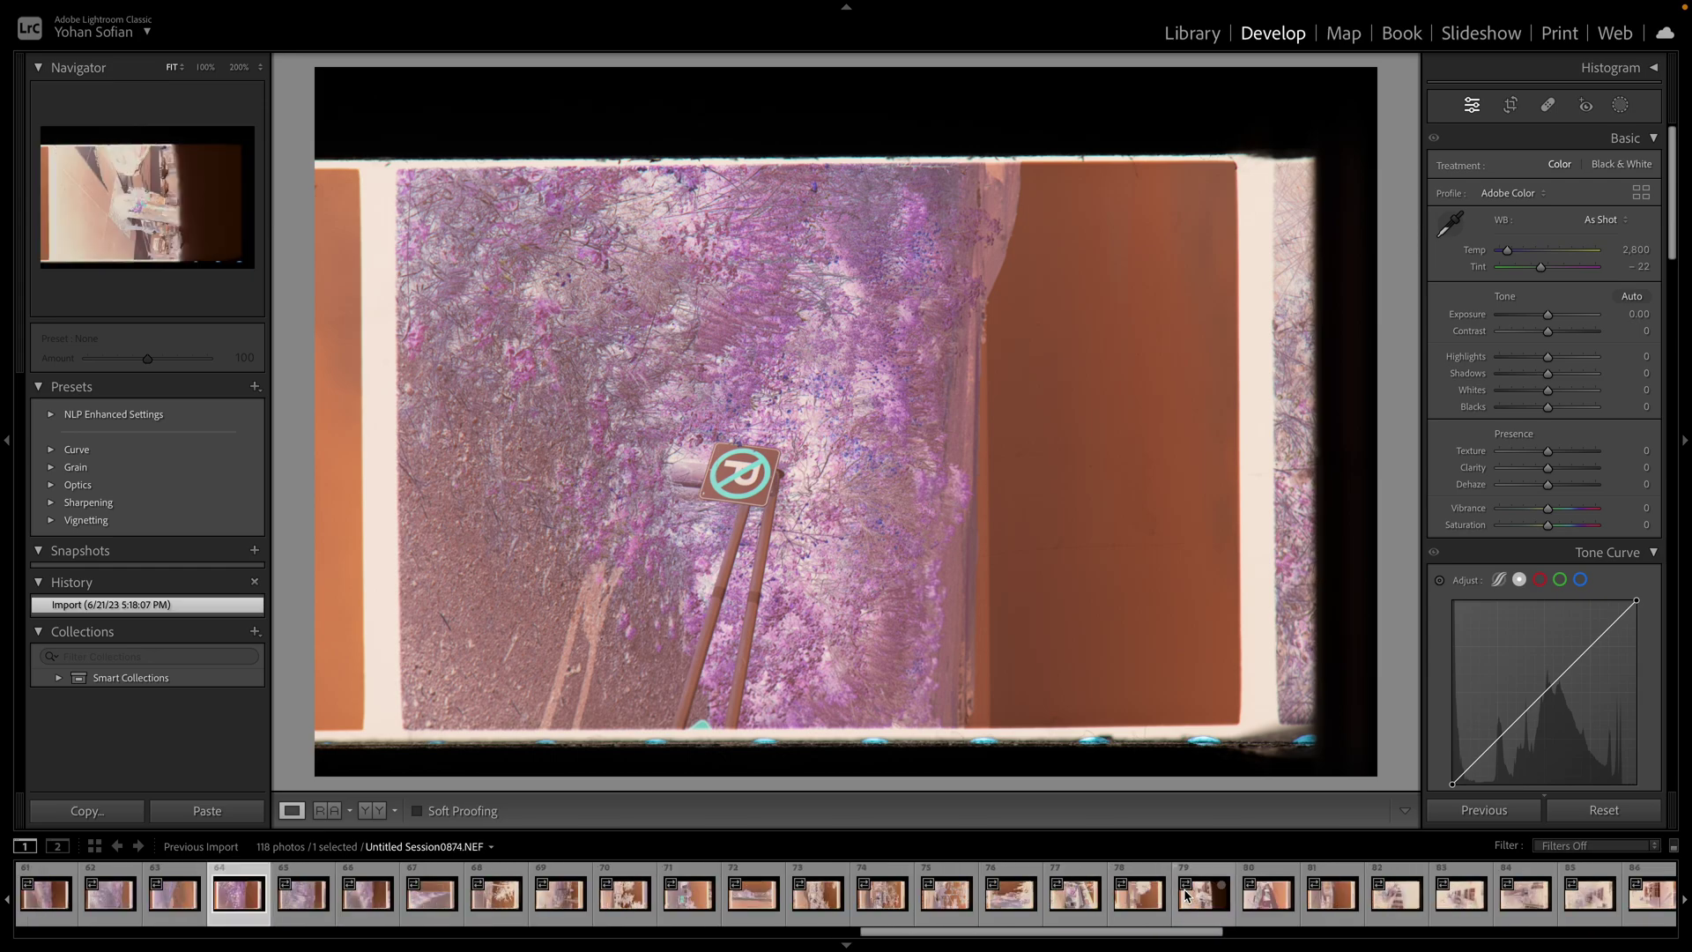
scroll(1186, 897, down, 6)
scroll(1190, 896, down, 7)
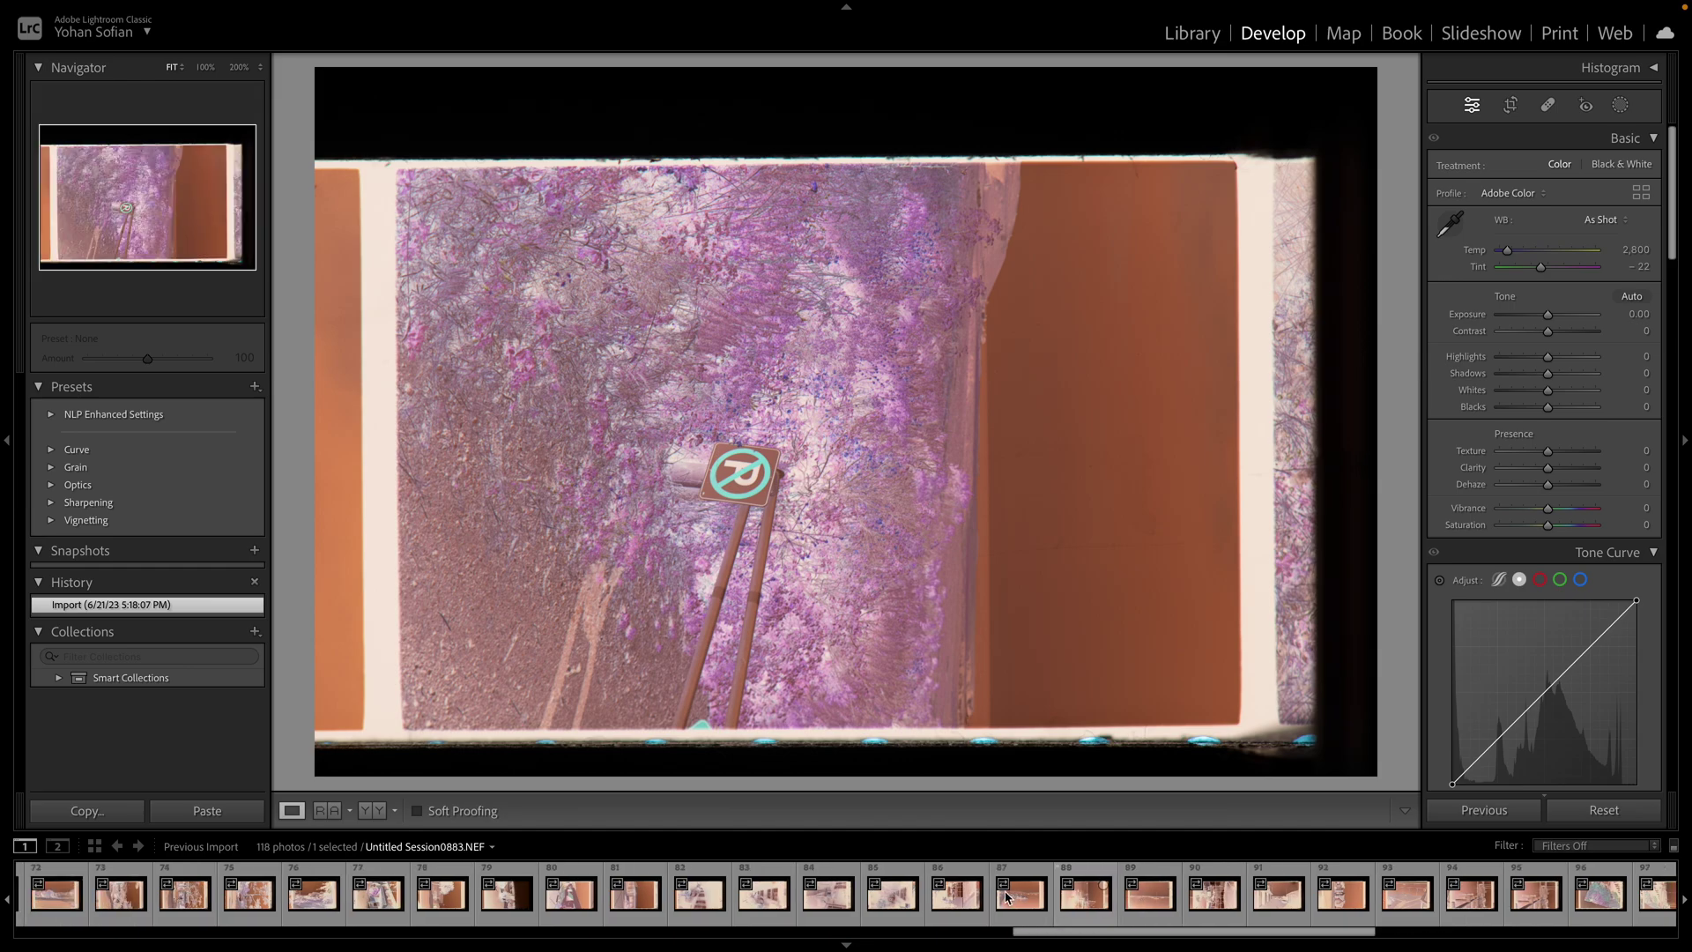
scroll(1005, 892, up, 11)
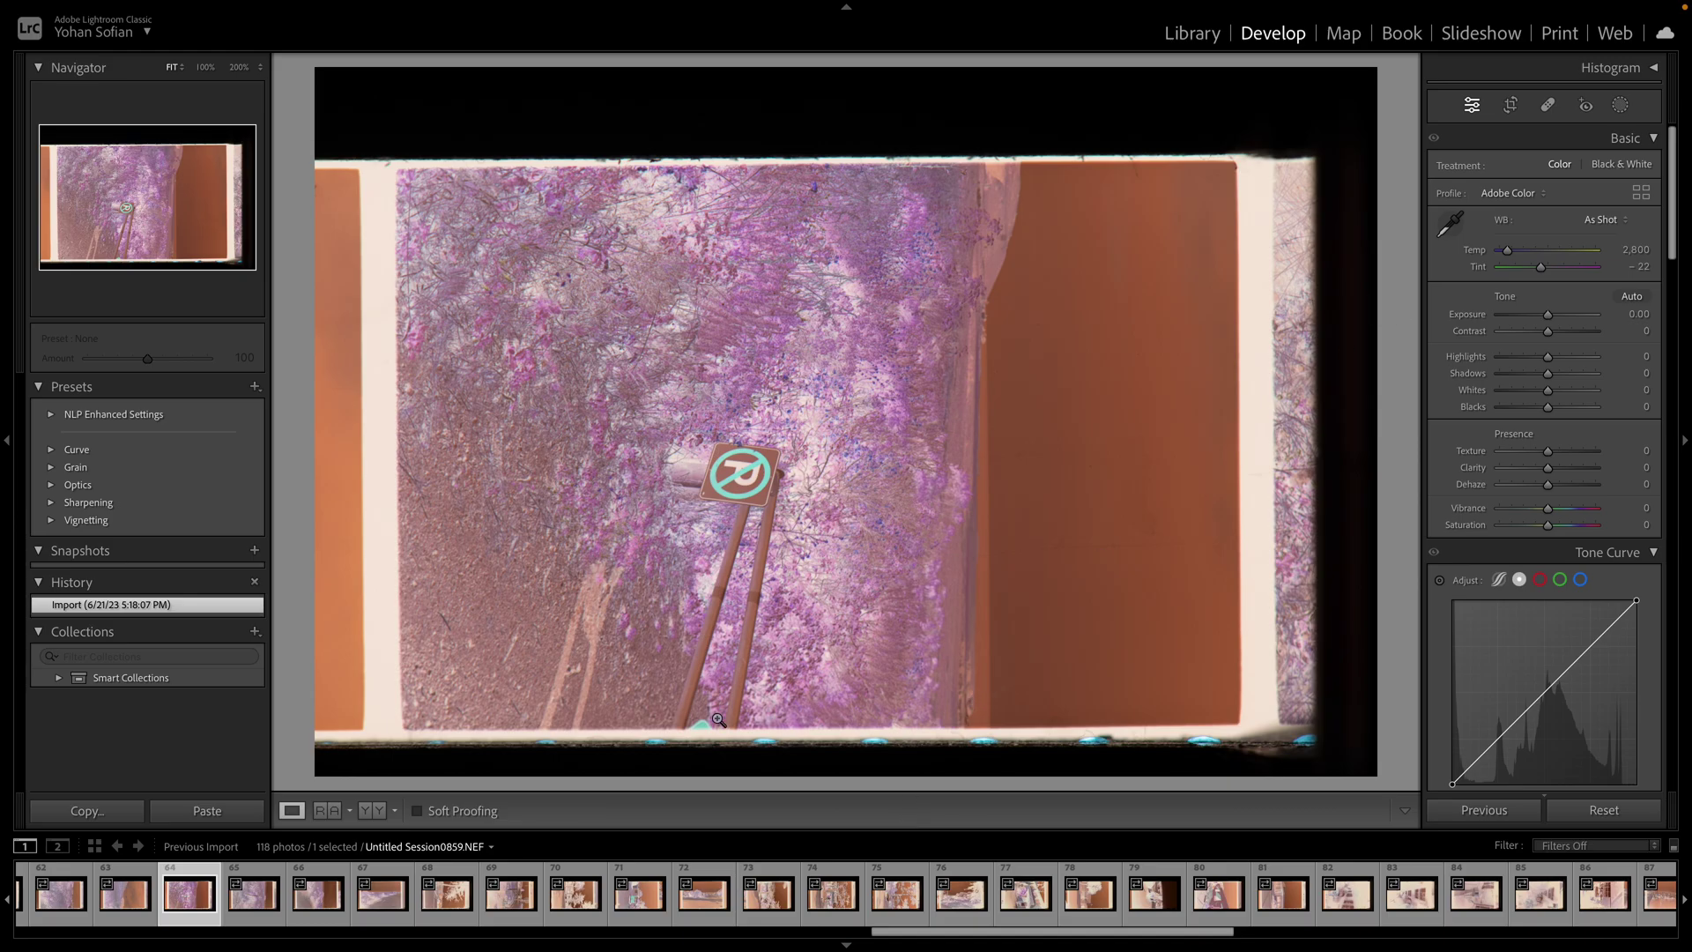
scroll(658, 914, up, 7)
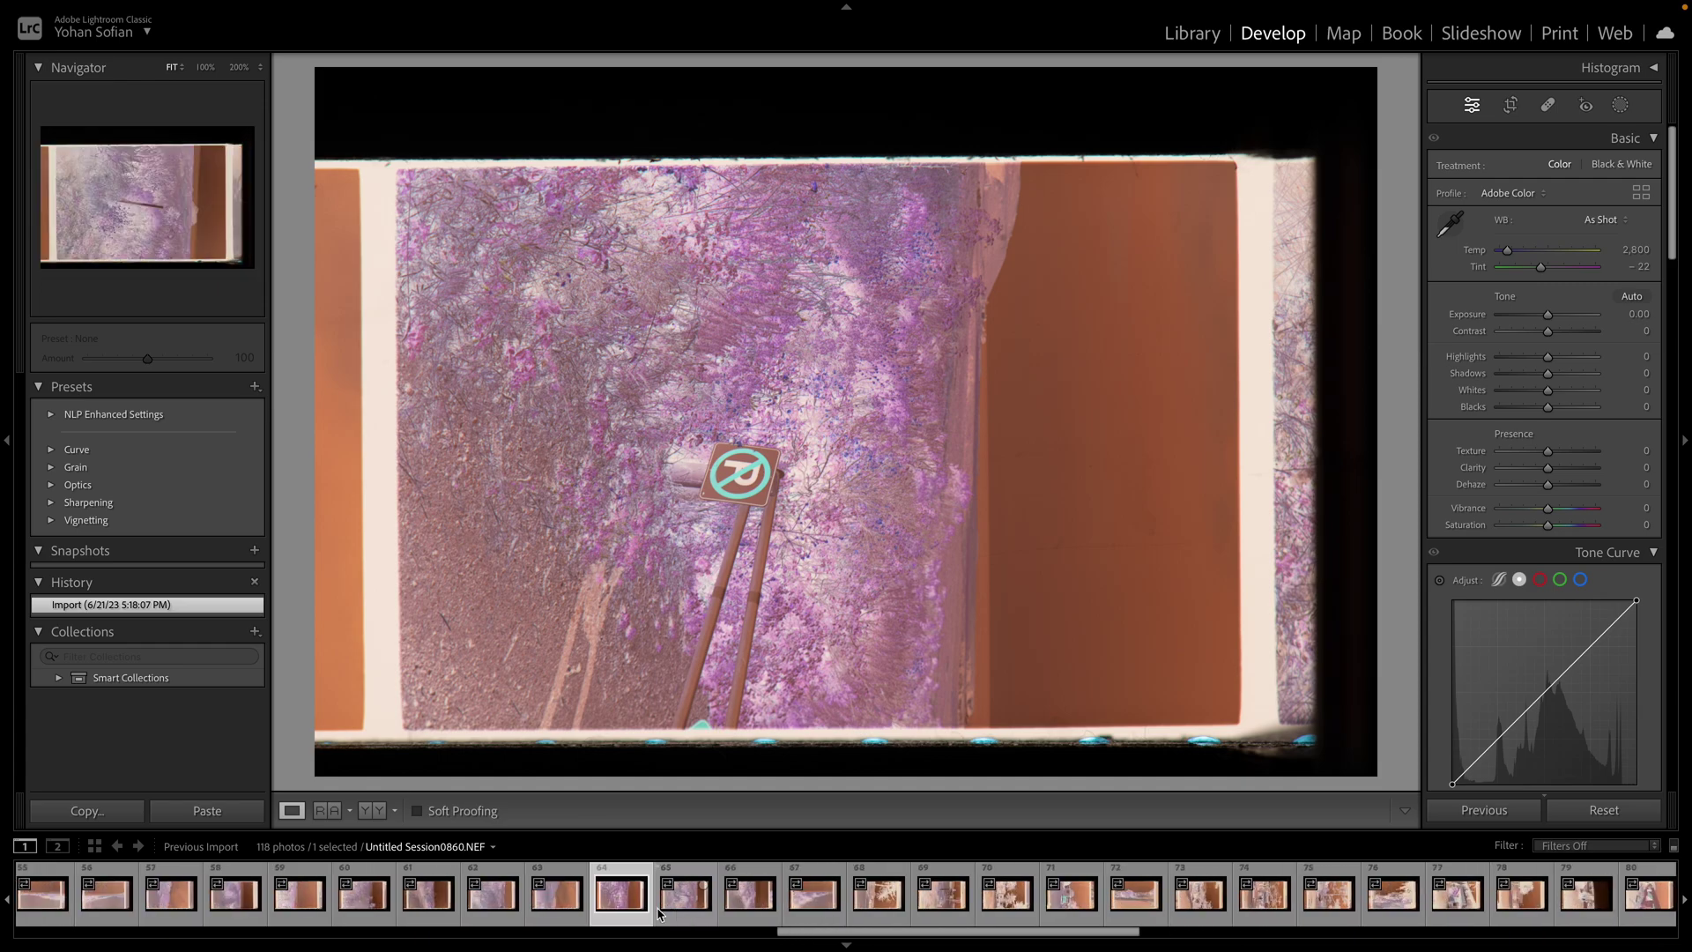
scroll(661, 913, up, 7)
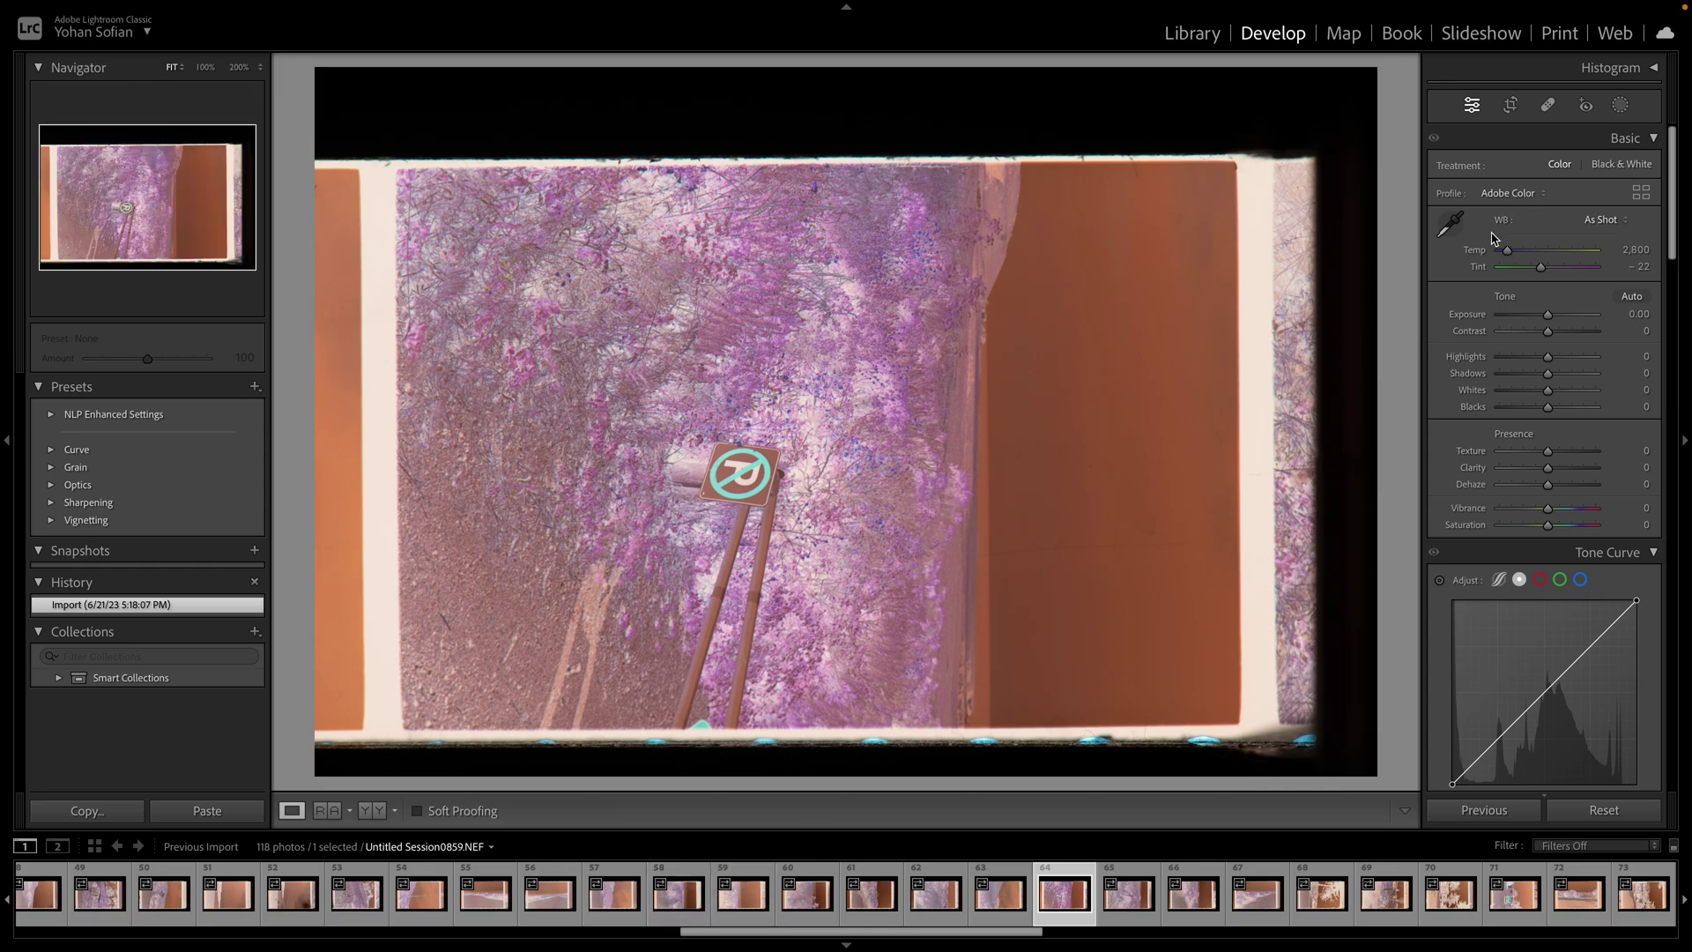
scroll(965, 881, down, 3)
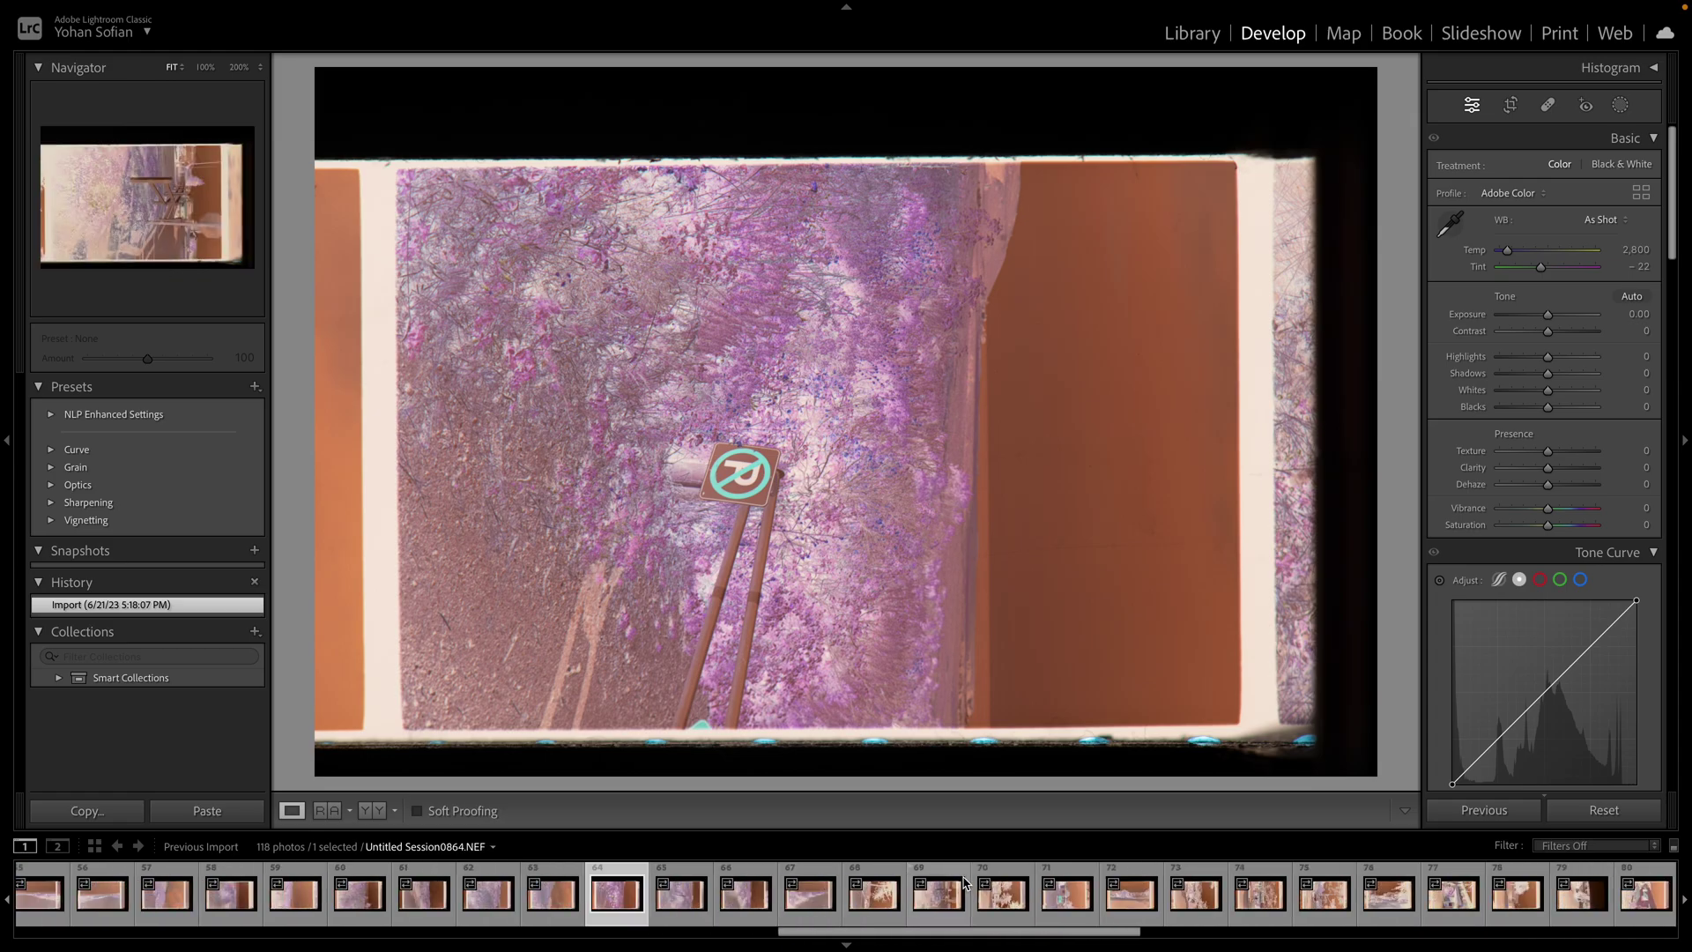
click(965, 886)
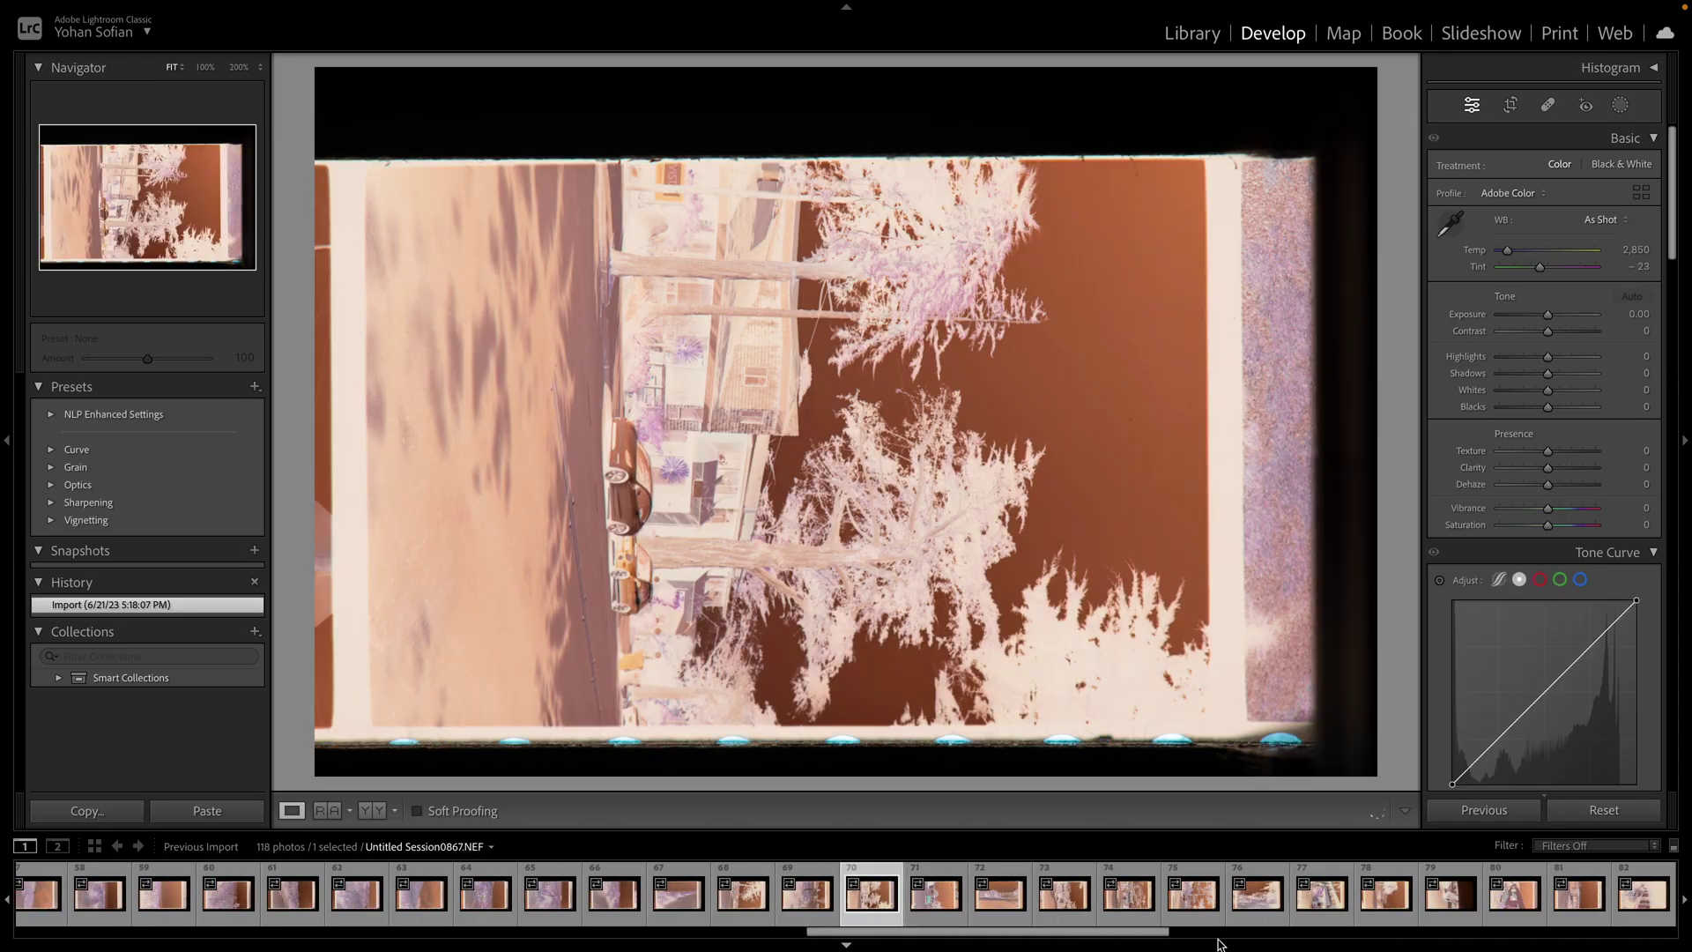
click(1106, 916)
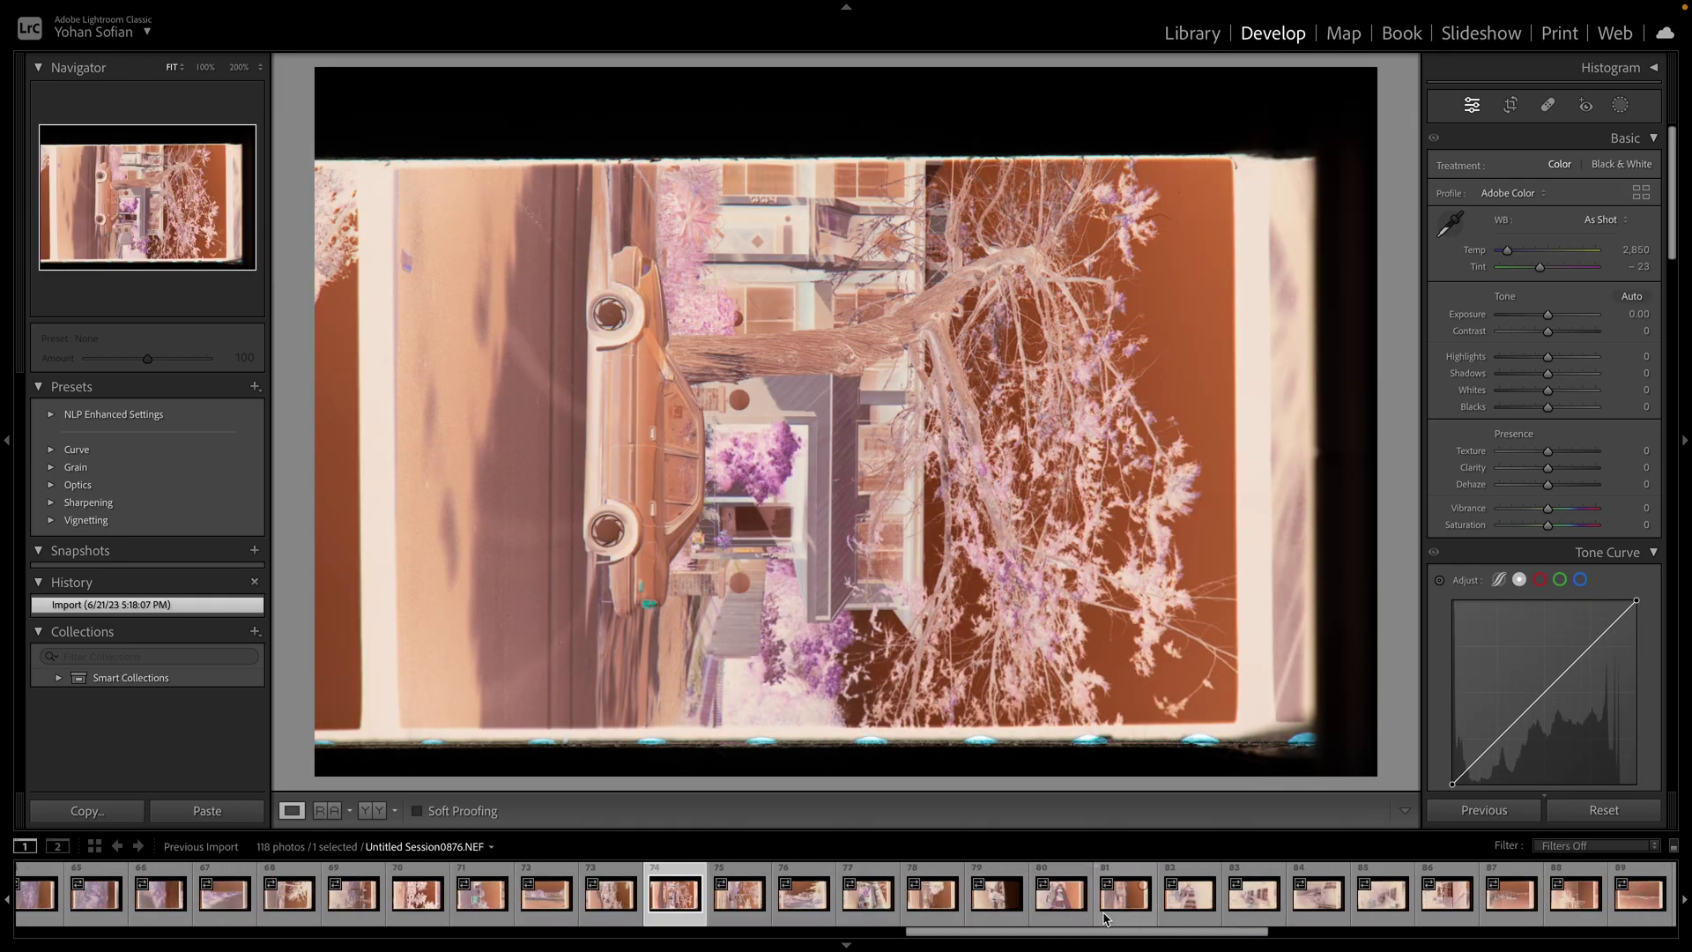
Return to the end of the filmstrip and view scans 103 and 108 among the last frames
scroll(882, 899, up, 2)
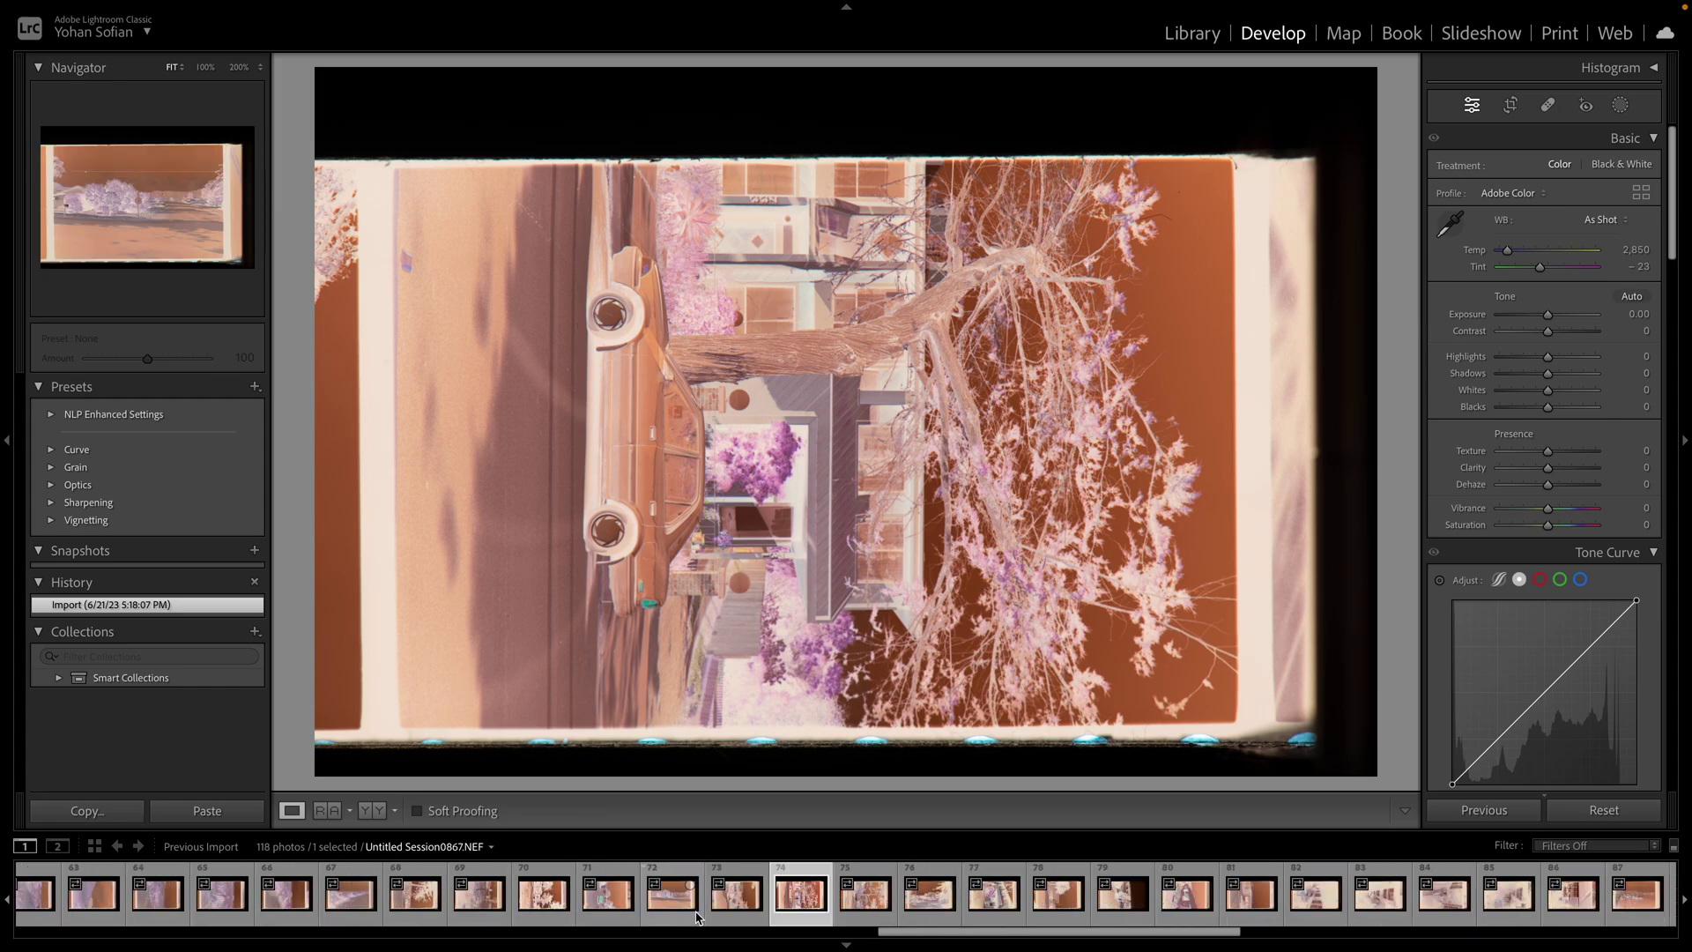
scroll(696, 916, down, 5)
scroll(696, 917, down, 2)
scroll(696, 916, down, 7)
scroll(696, 916, down, 2)
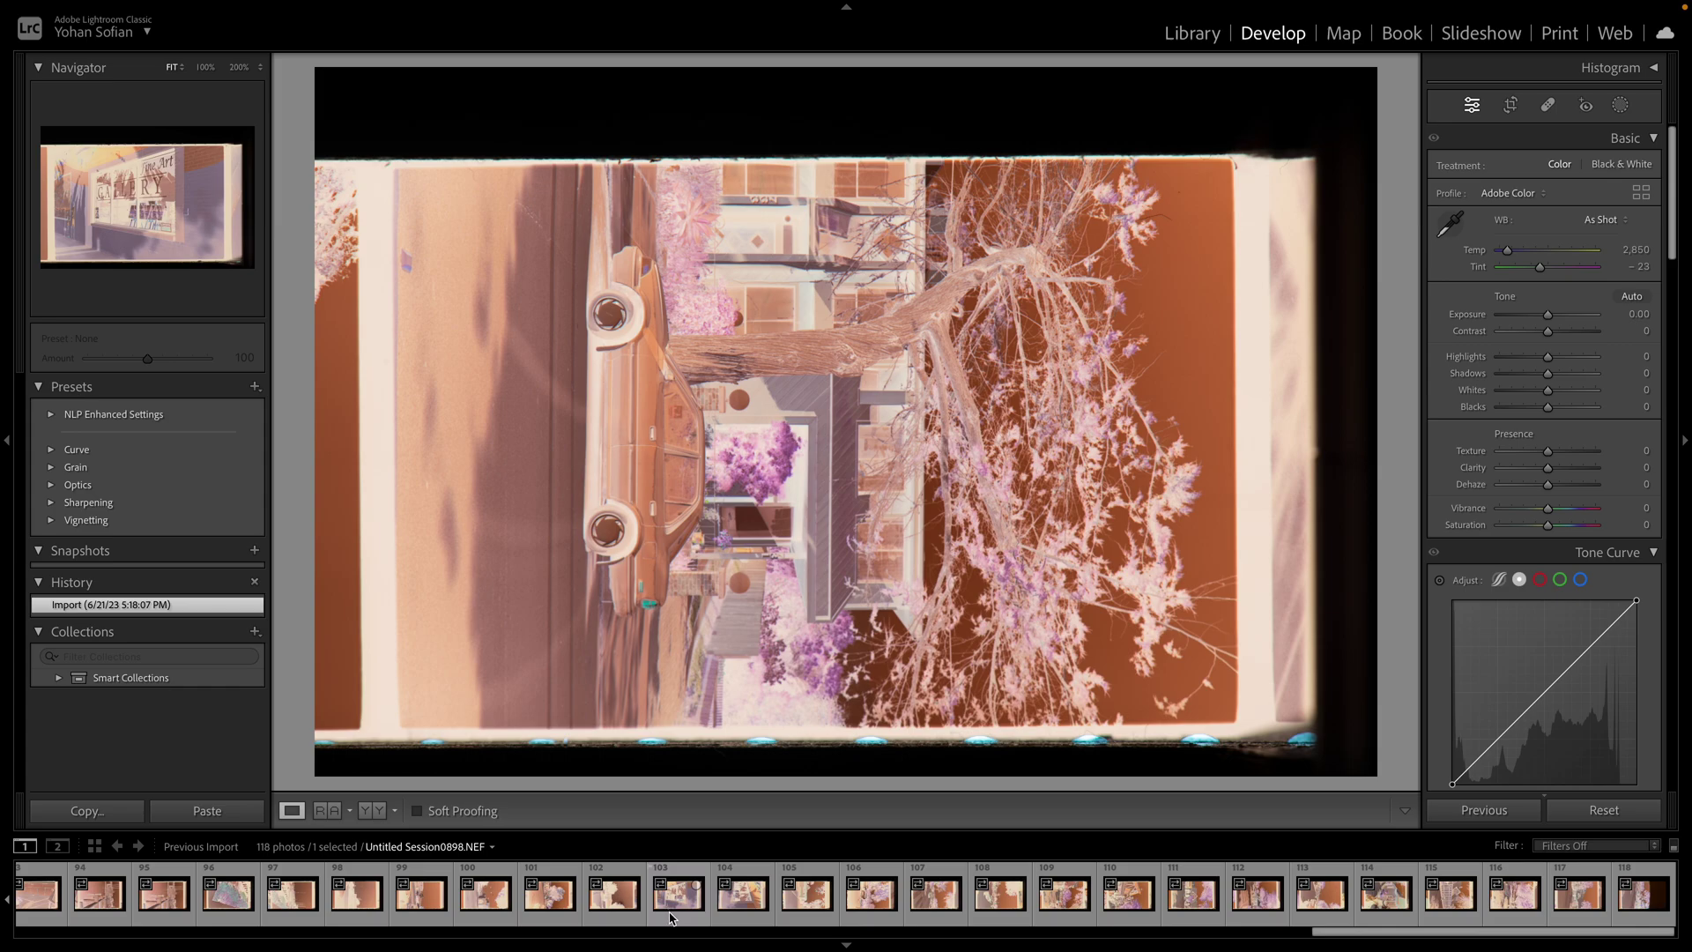
scroll(670, 921, up, 1)
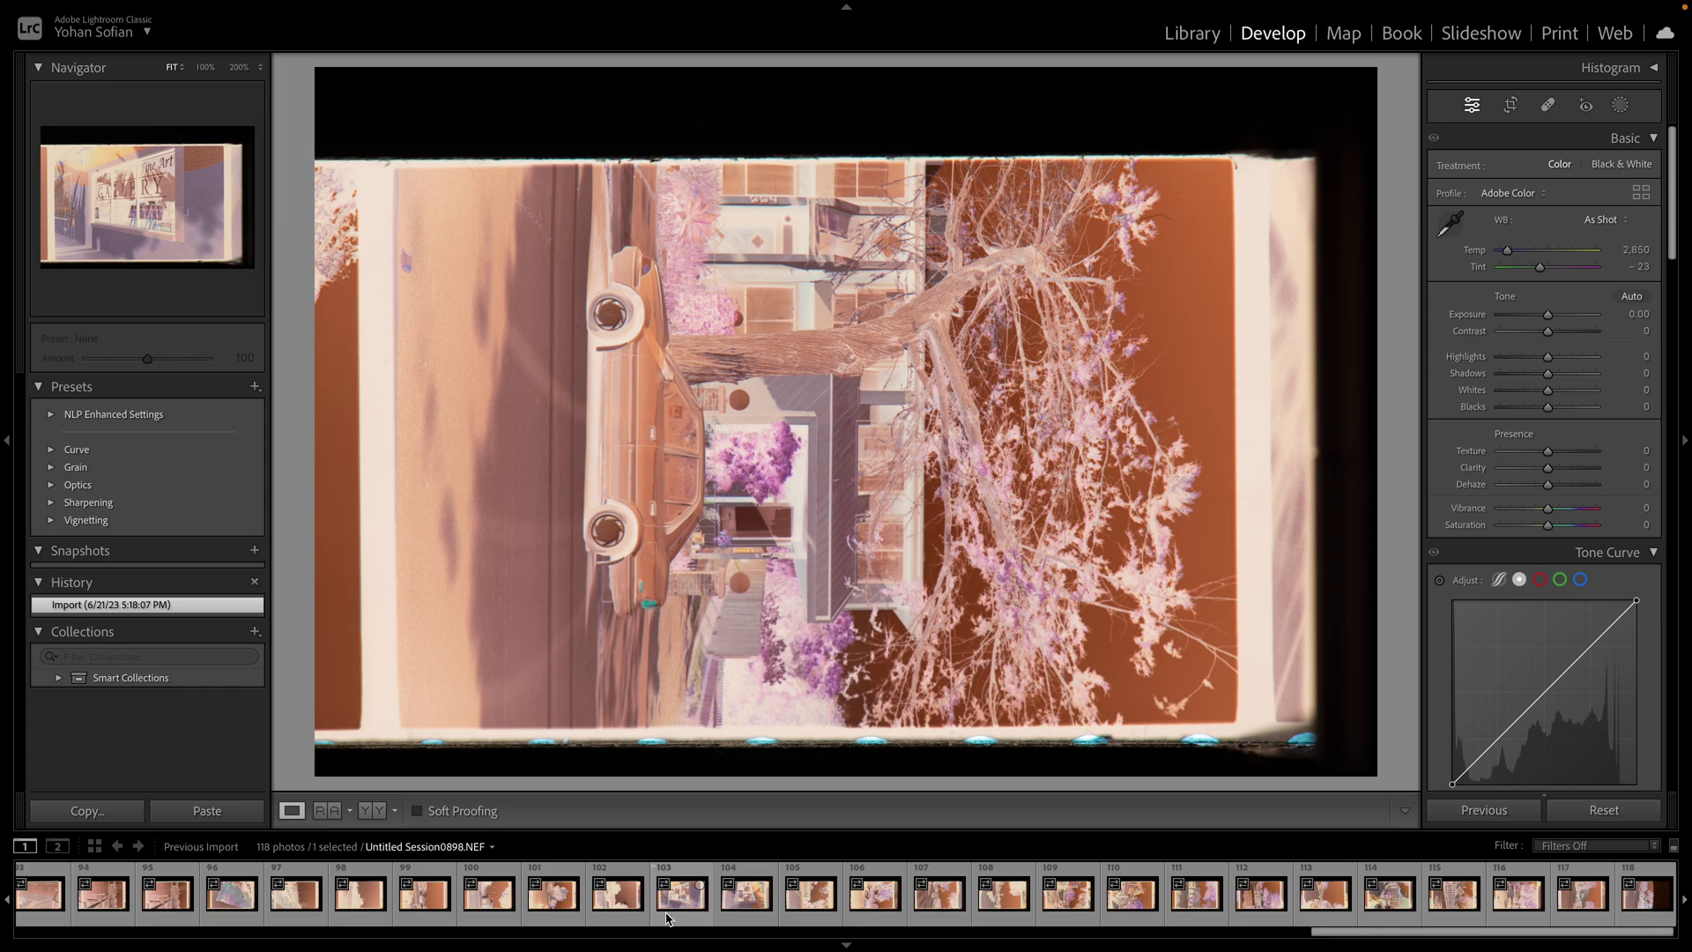
click(848, 898)
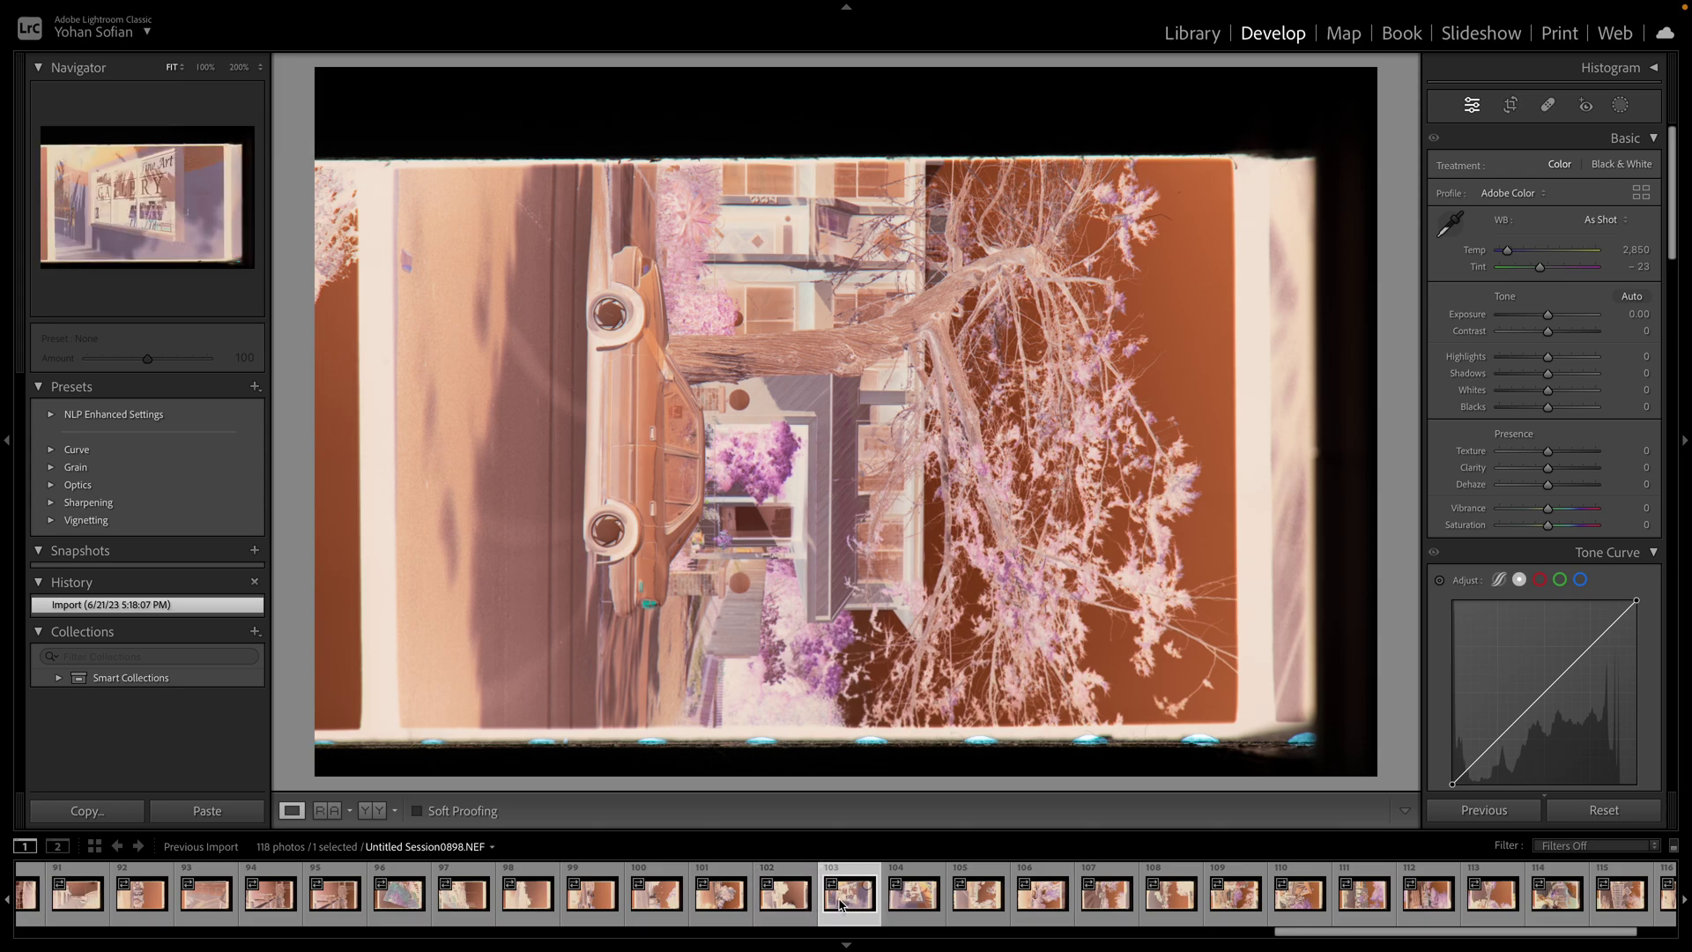
scroll(1005, 908, down, 1)
click(1005, 908)
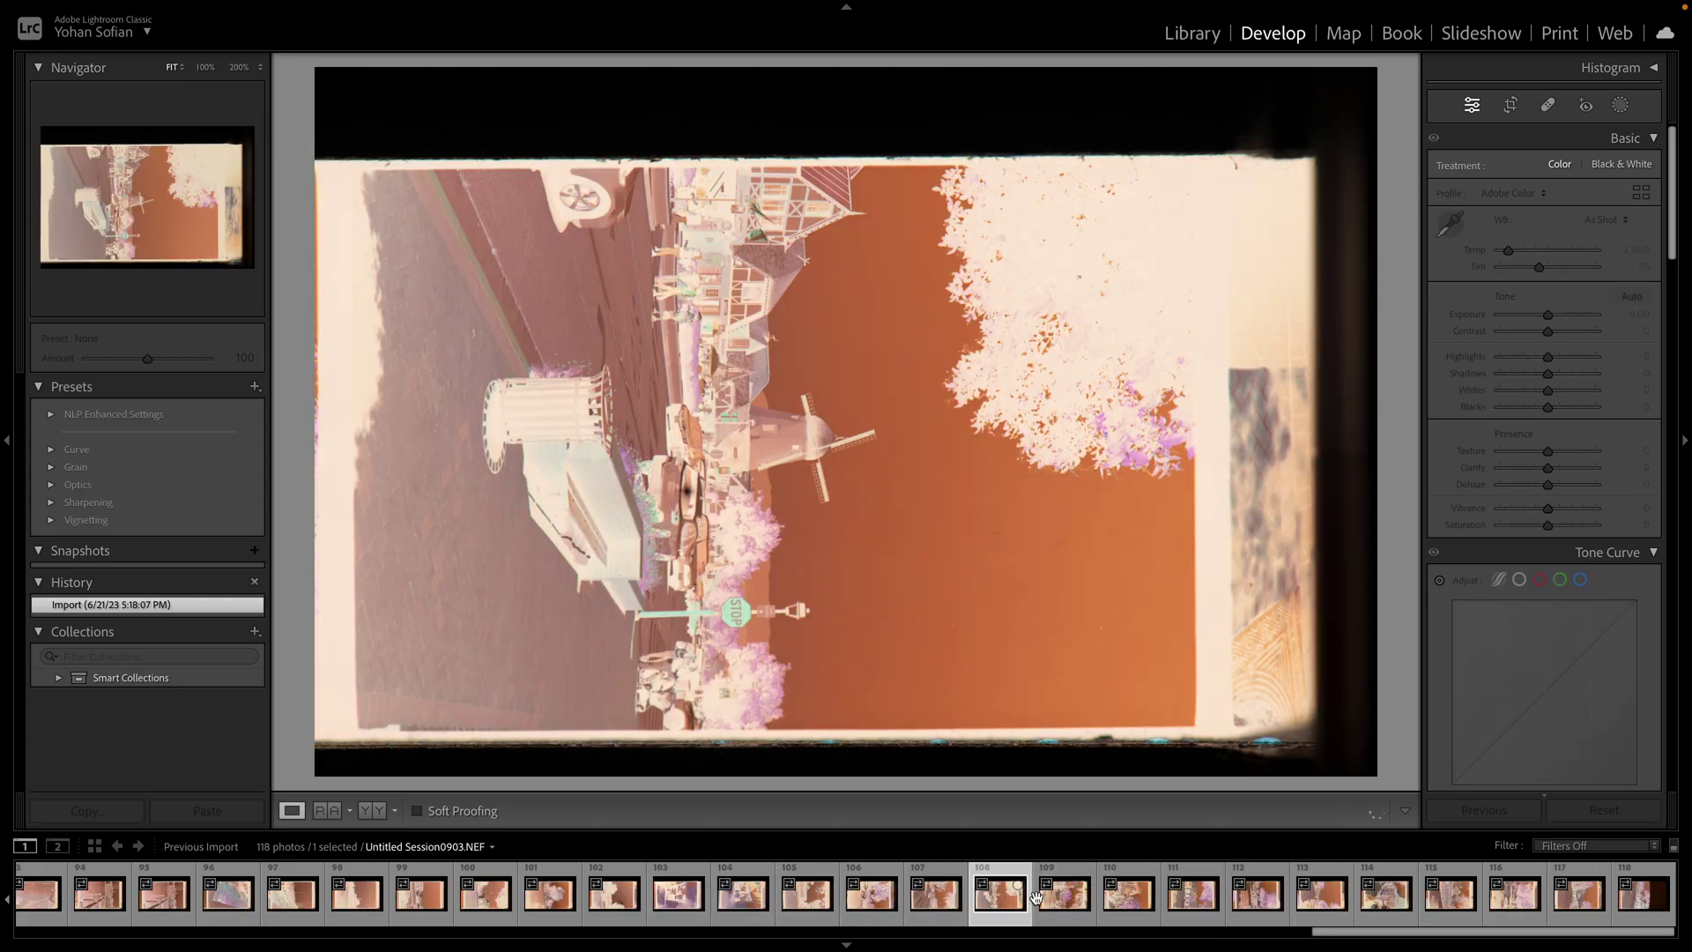
Select scans 107 to 118 as one group, from Untitled Session0902.NEF to Untitled Session0913.NEF
click(950, 908)
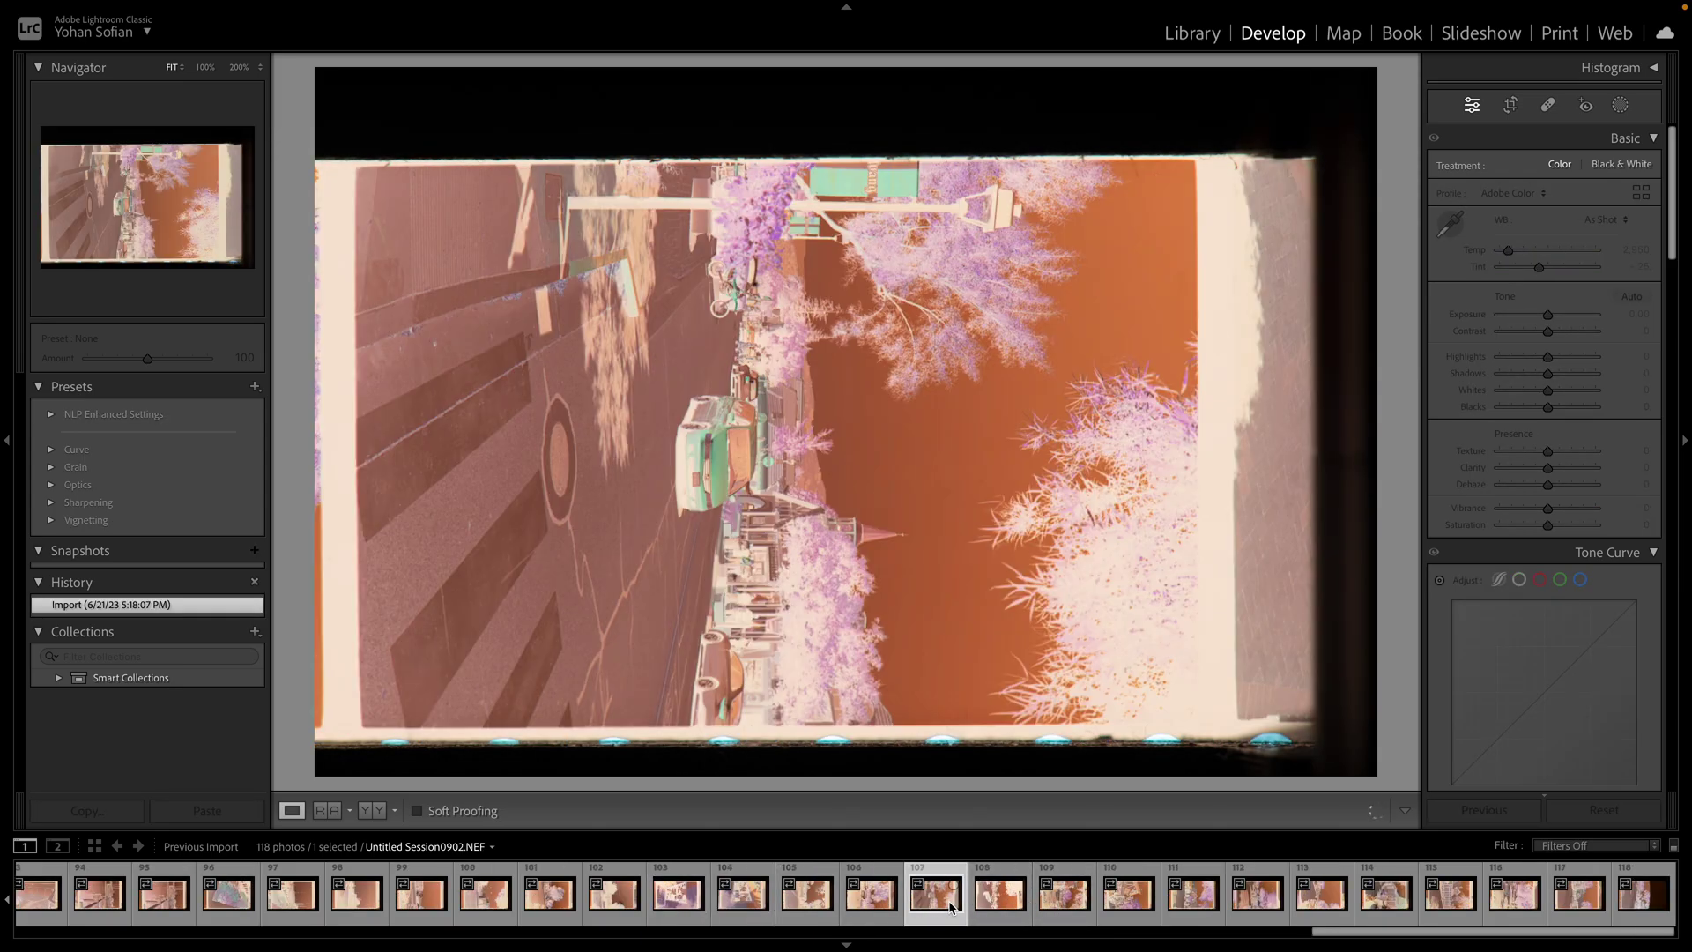
click(881, 903)
click(936, 899)
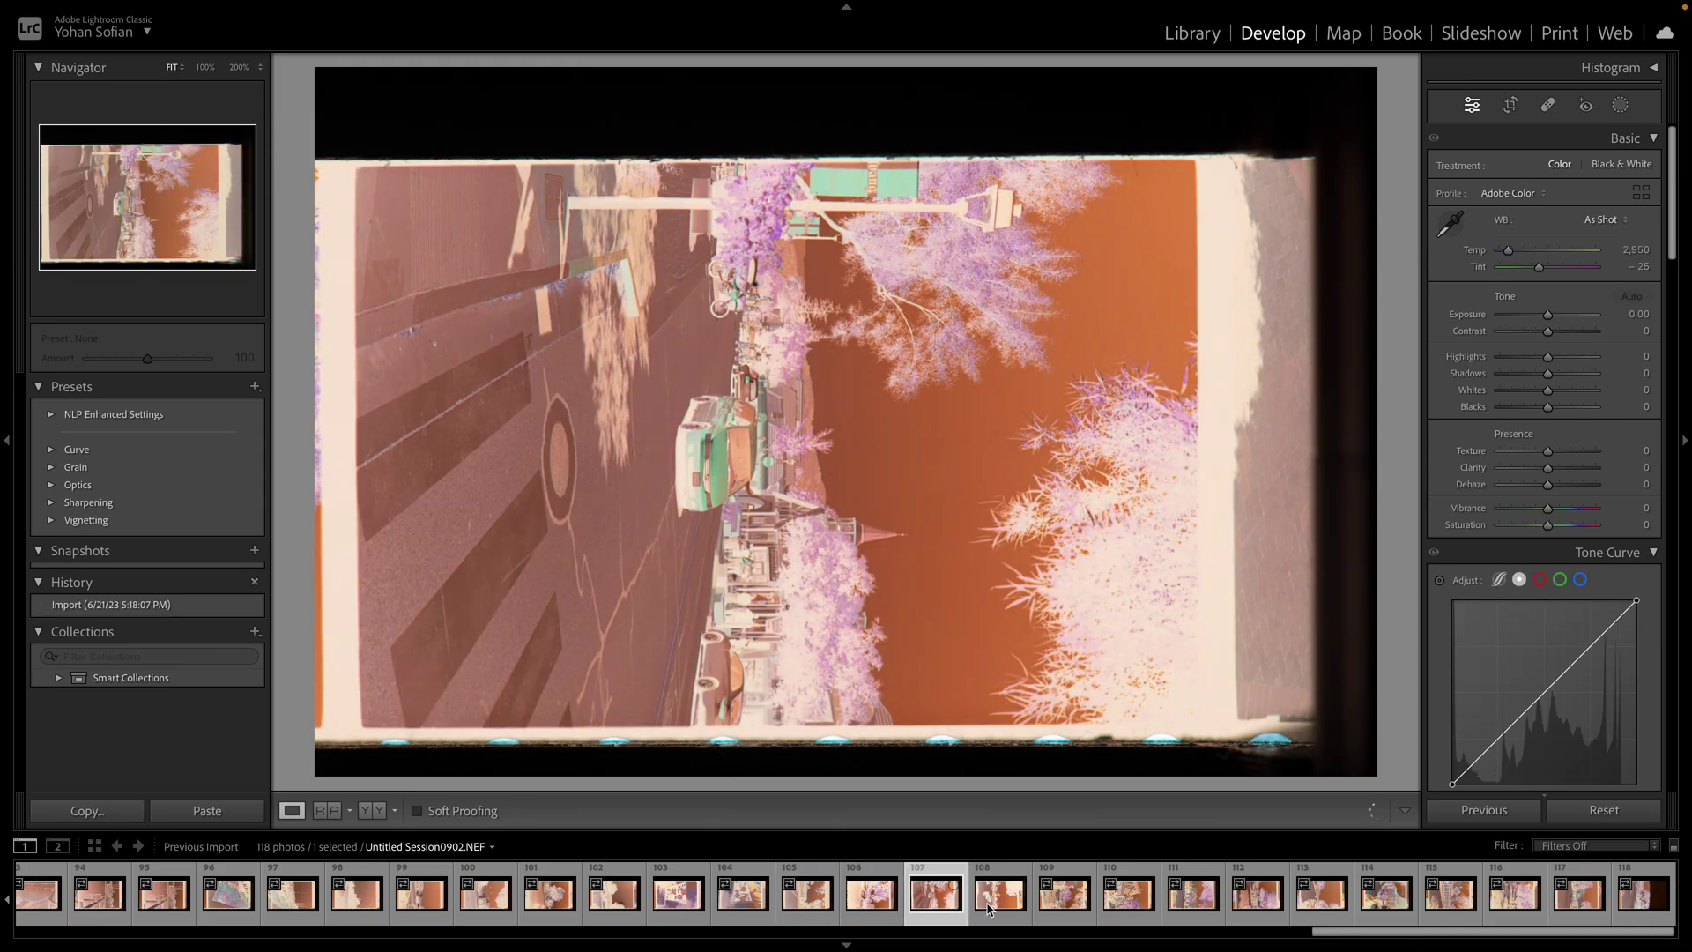
shift+click(1641, 908)
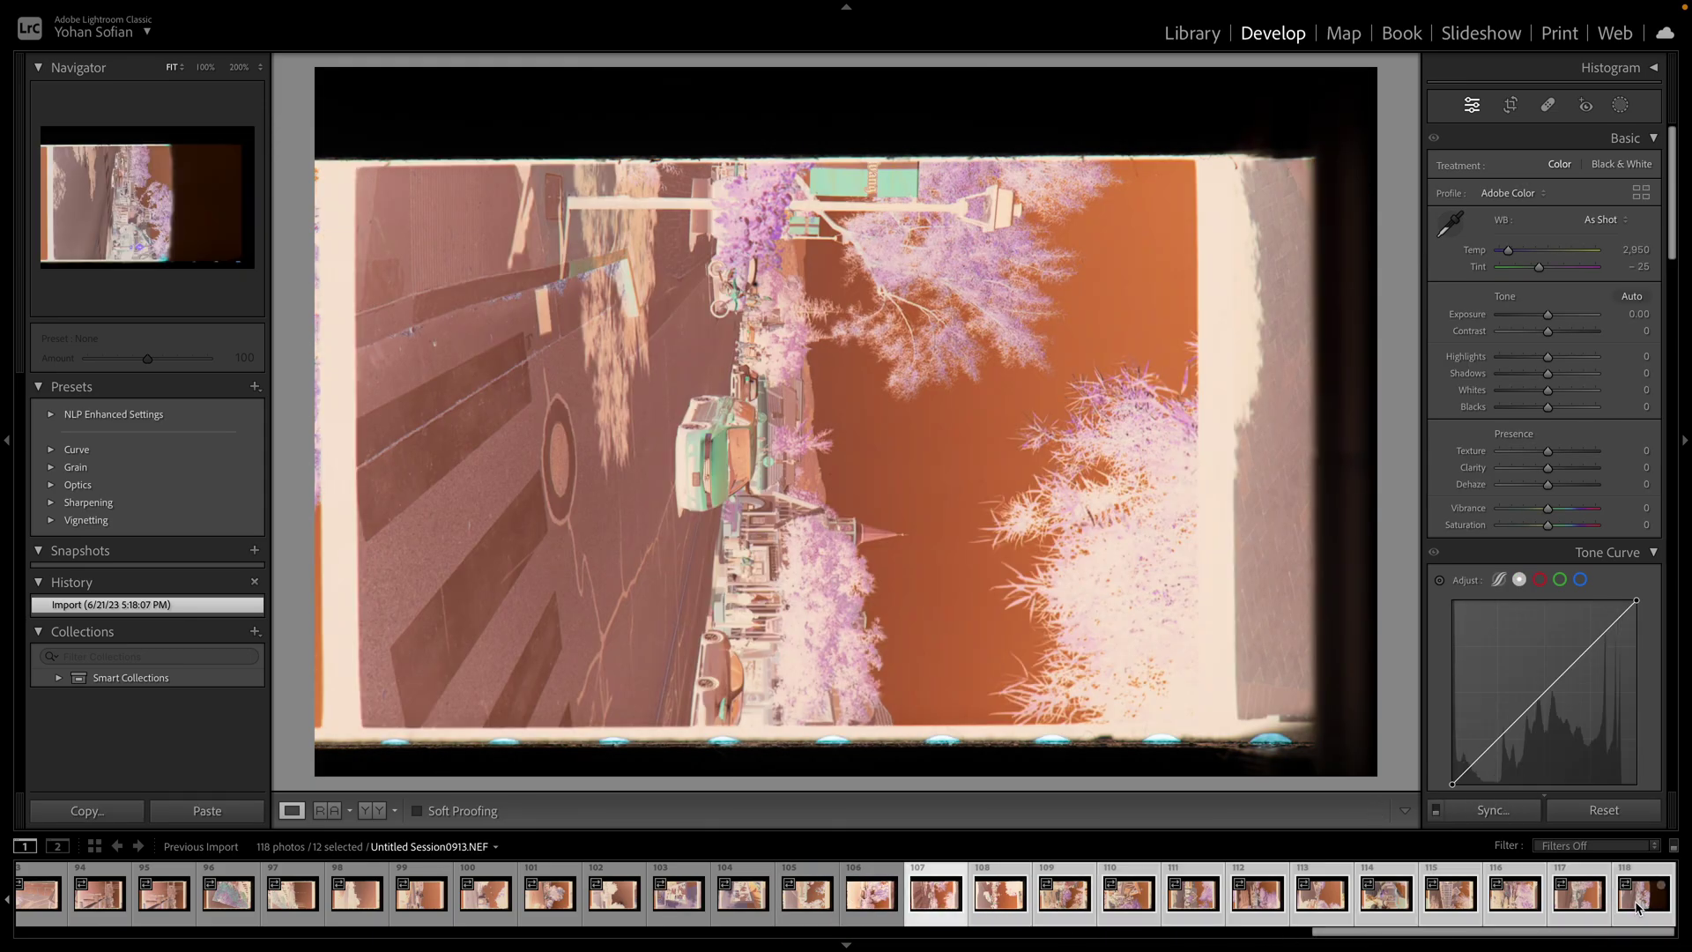
Open scan 112, Untitled Session0907.NEF, and set its white balance by sampling the blank film border beside the frame
click(1007, 906)
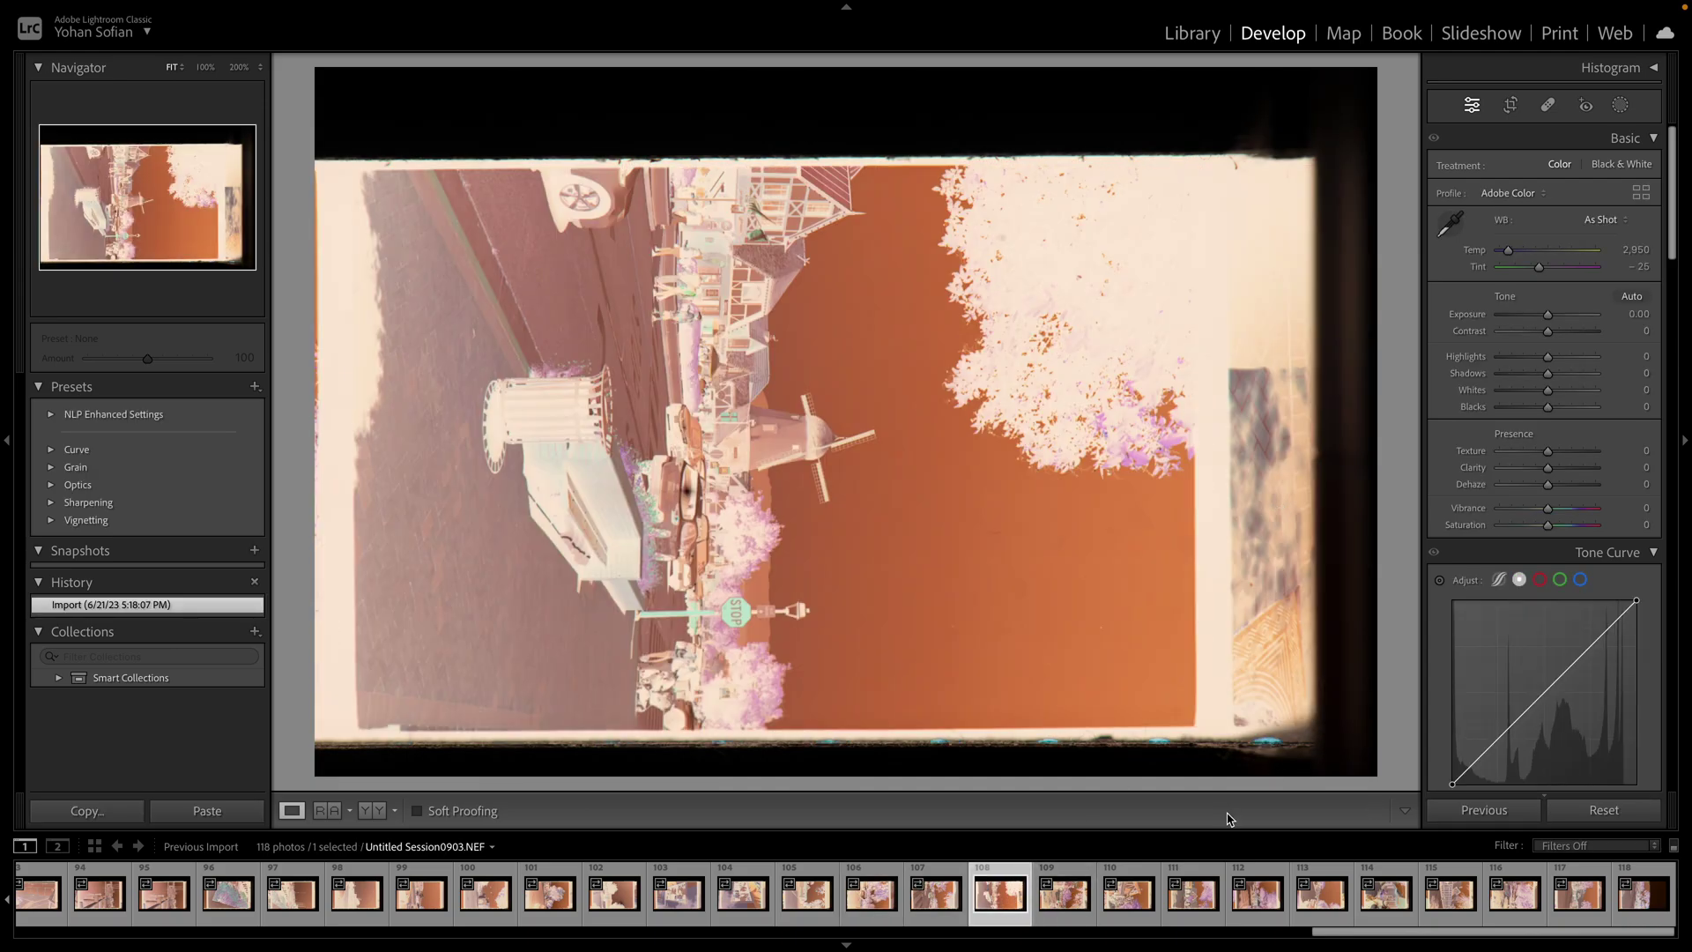
click(1257, 895)
click(1438, 219)
click(1272, 245)
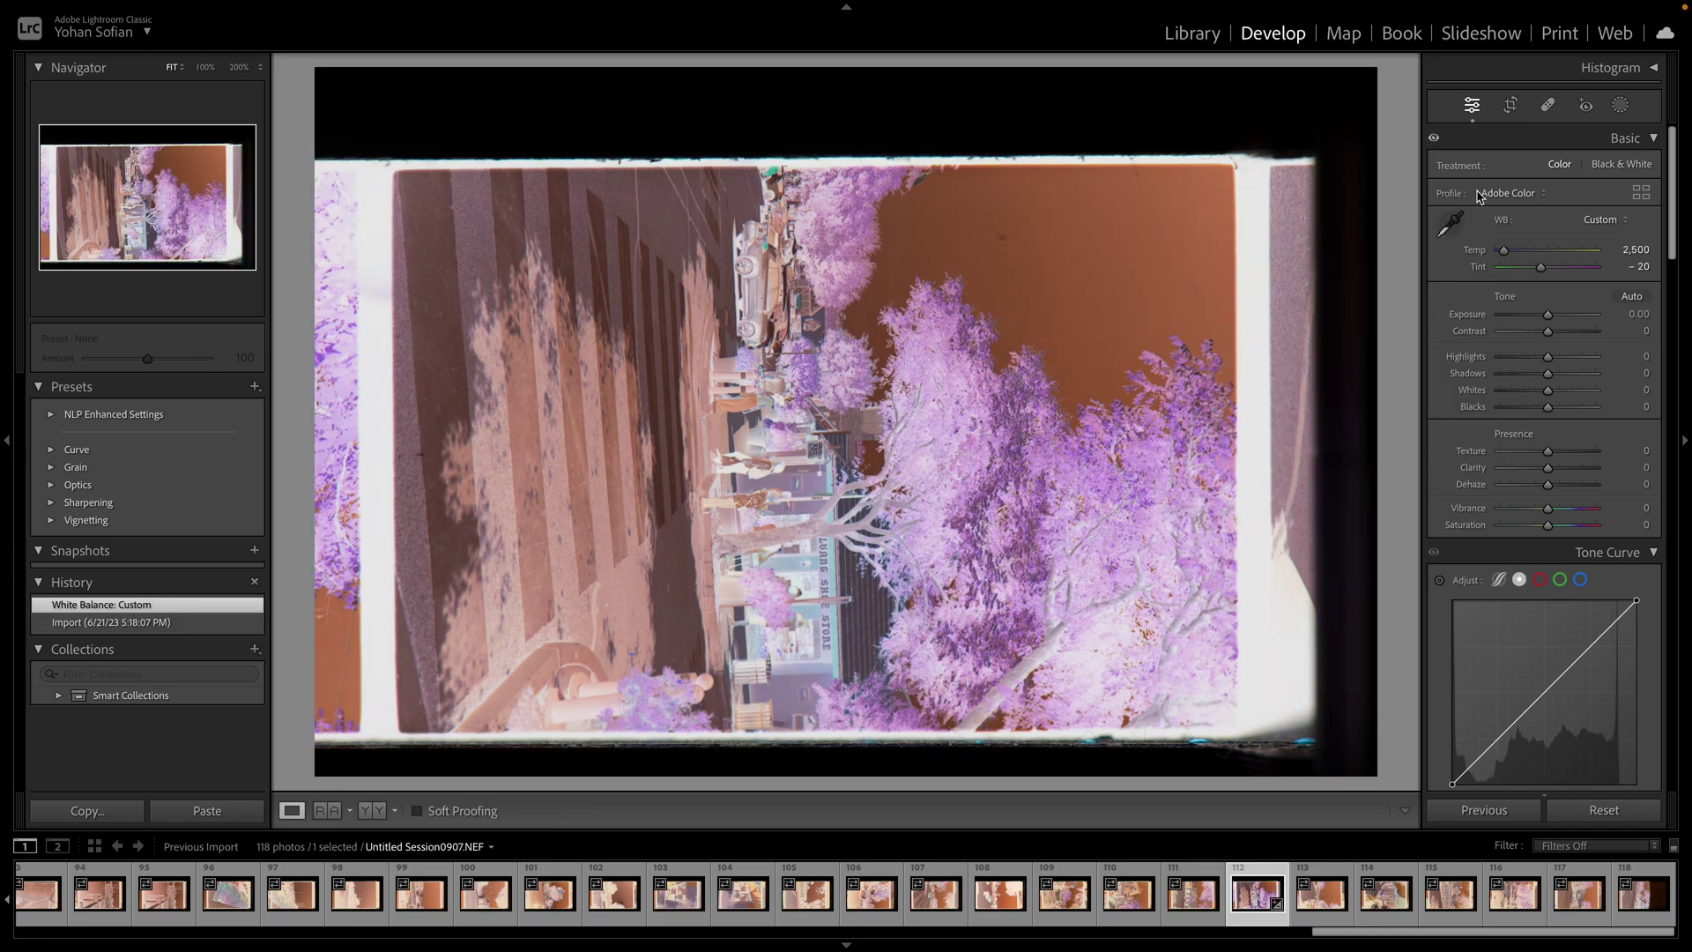
click(1510, 105)
click(1450, 393)
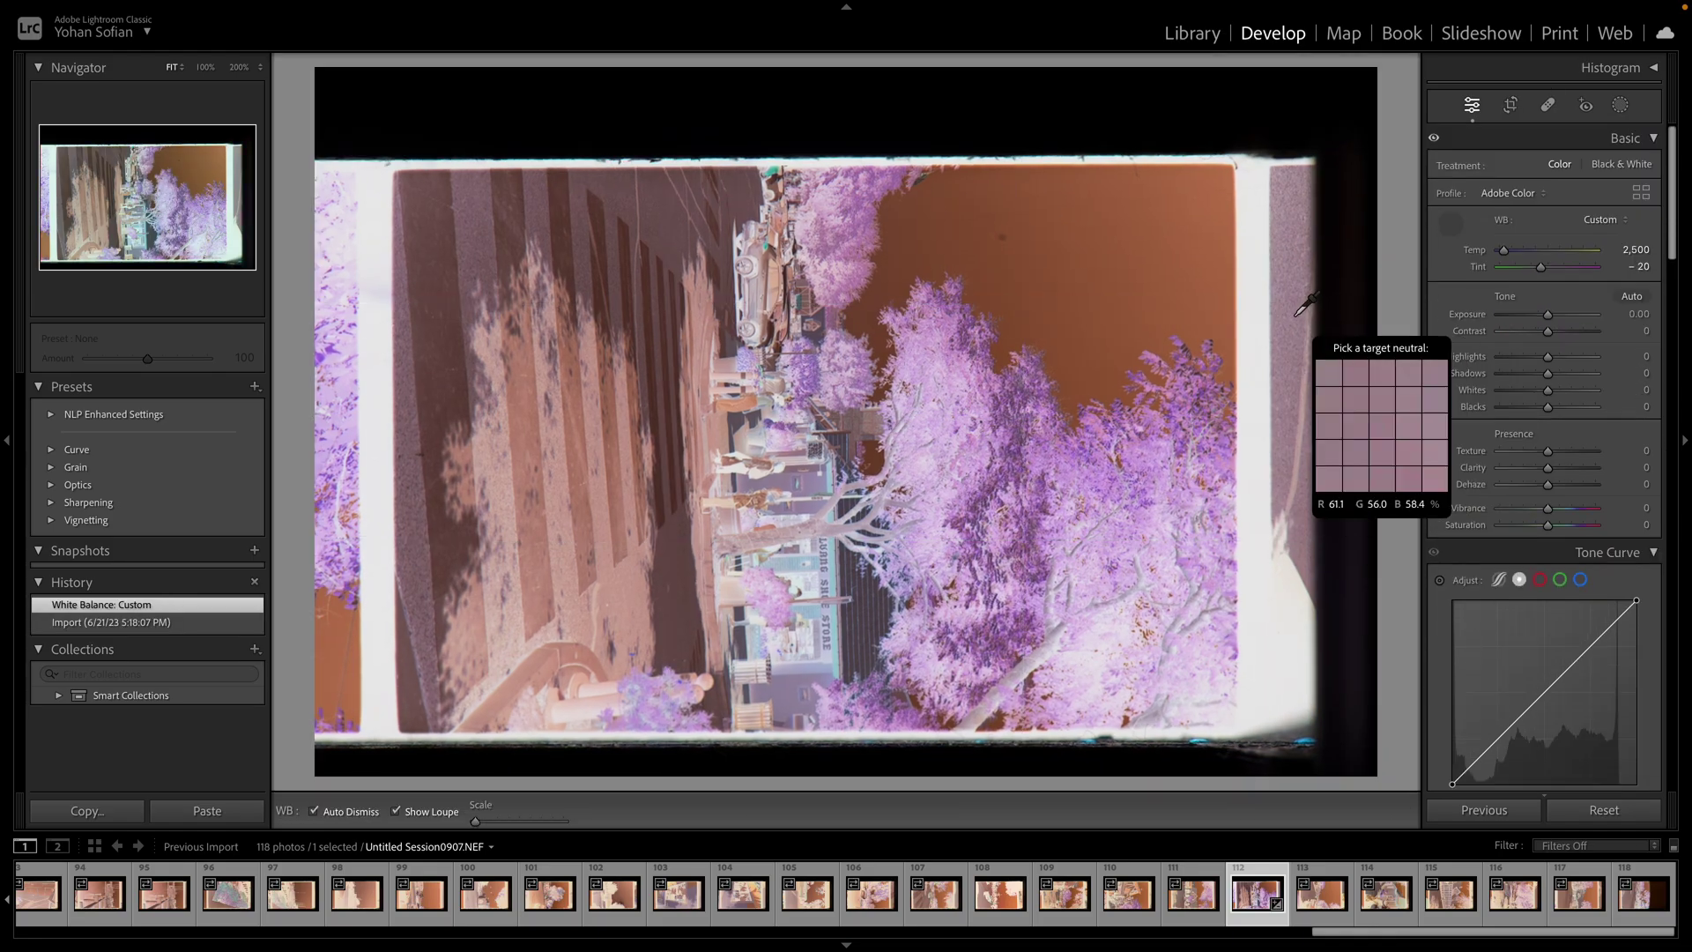
key(Escape)
Crop scan 112 inside the film border, straighten it by 0.44, and rotate it 90° counterclockwise to portrait
click(1510, 105)
click(1447, 168)
drag(405, 181, 1265, 718)
drag(1299, 569, 1298, 572)
key(Return)
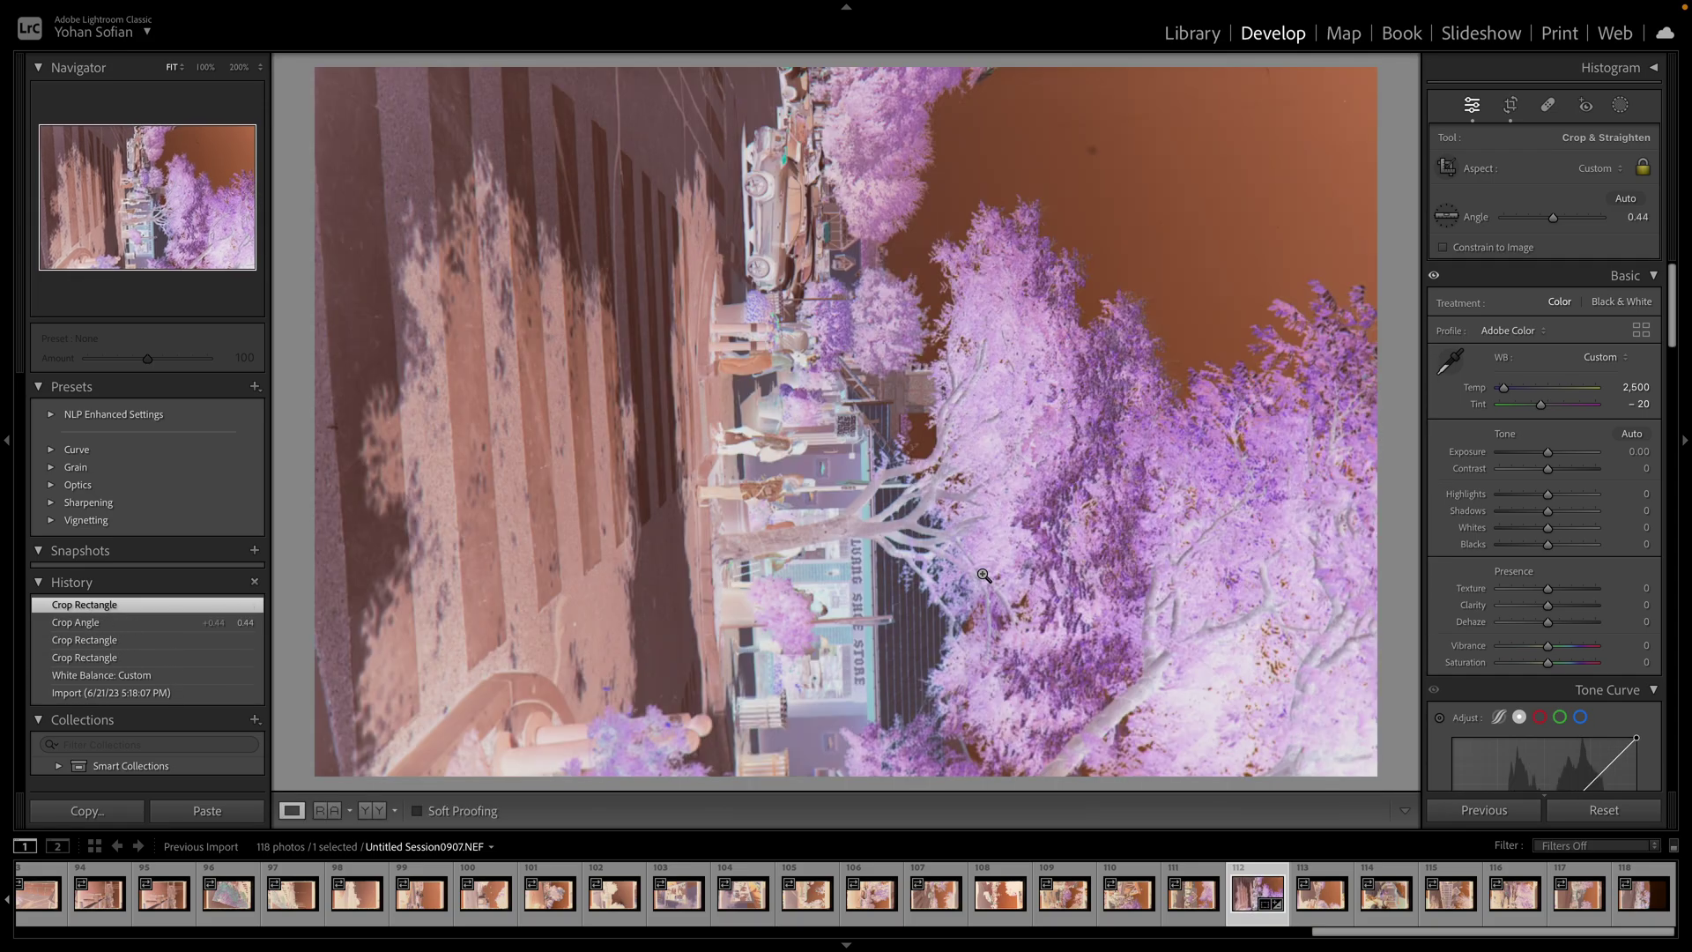
key(super+[)
Convert scan 112 in Negative Lab Pro with Digital Camera source, Frontier color model, 3 – Default pre-saturation and 5% border buffer
key(ctrl+n)
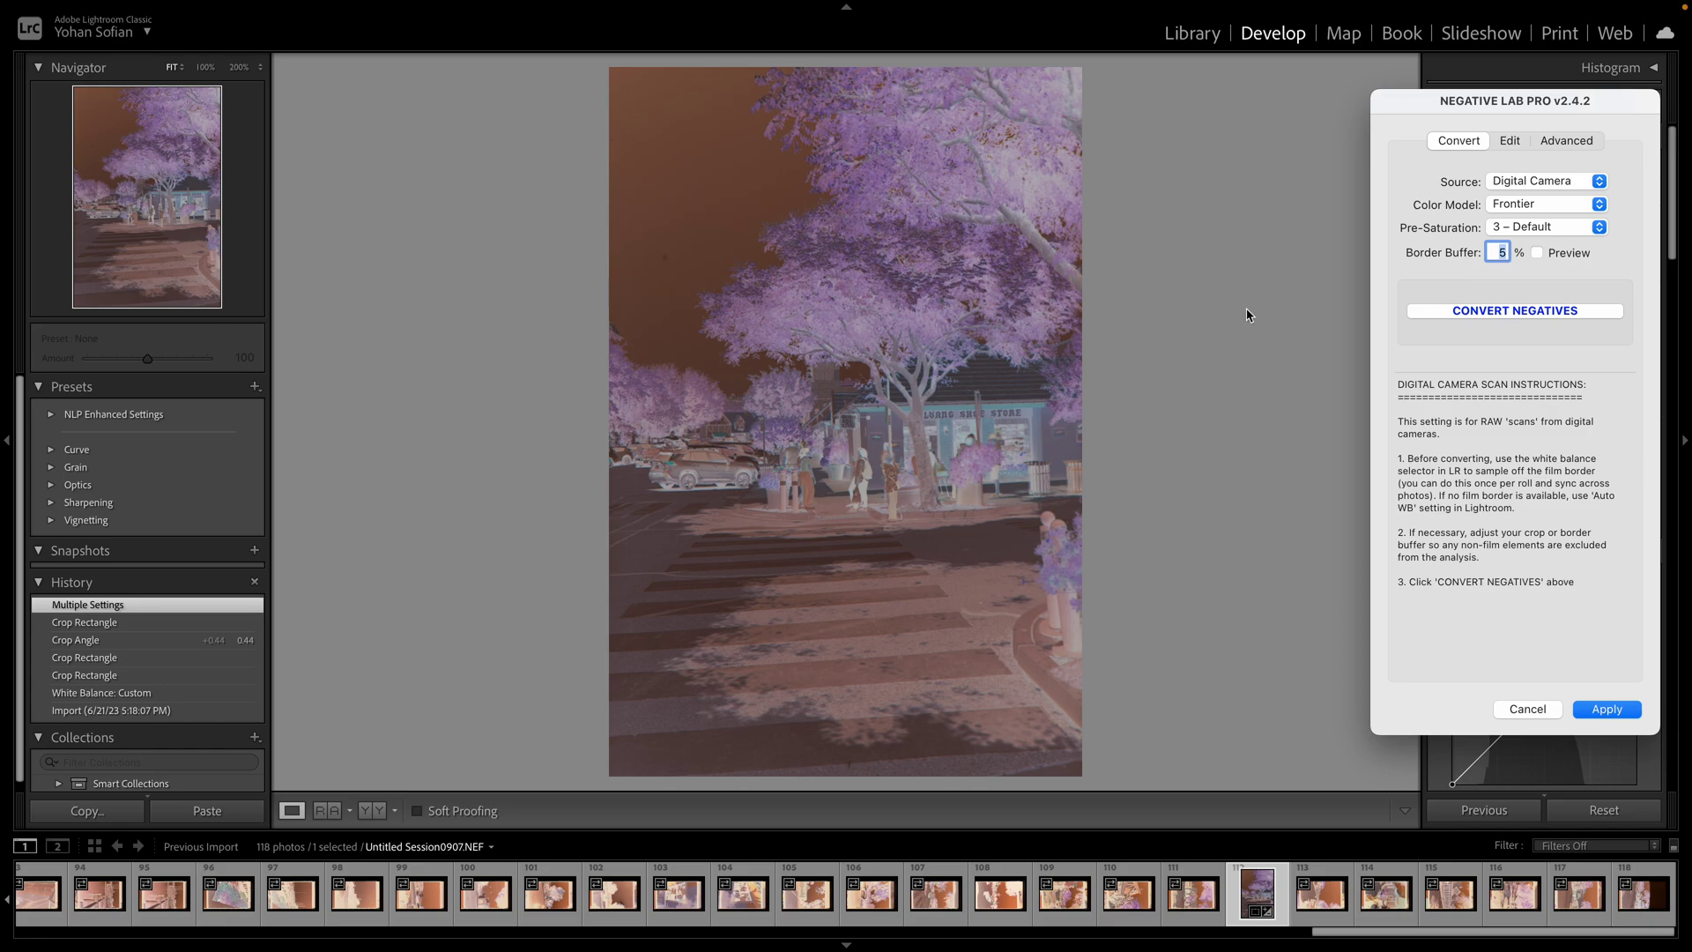
drag(1546, 96, 1299, 89)
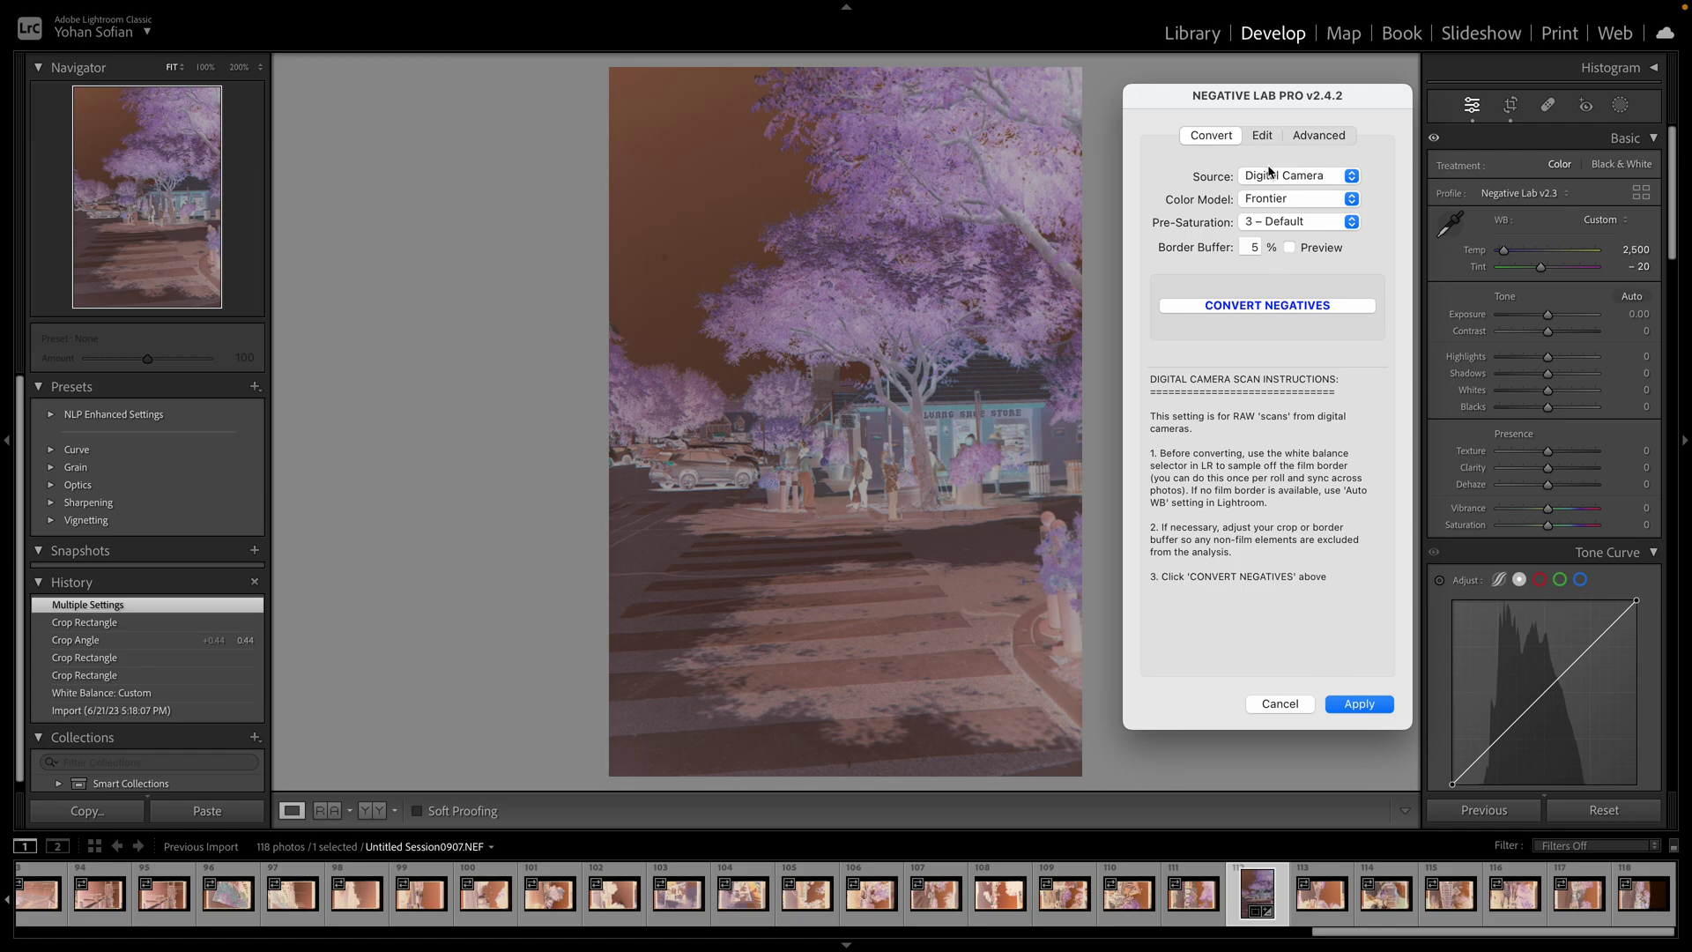
click(1296, 198)
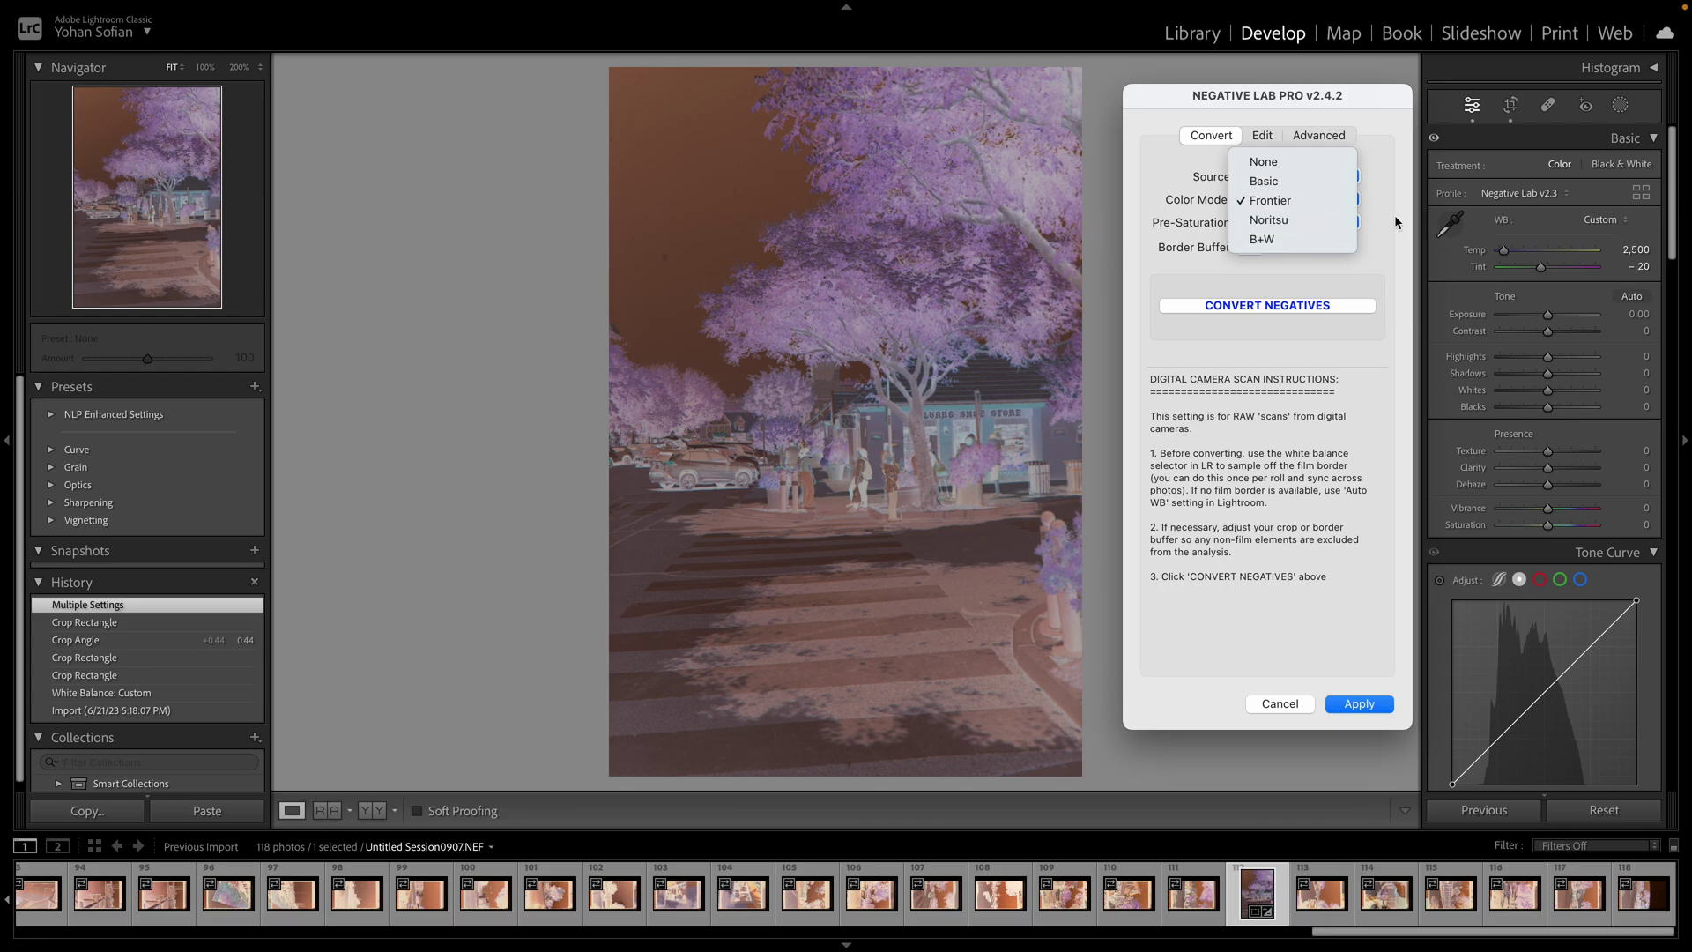
click(1327, 201)
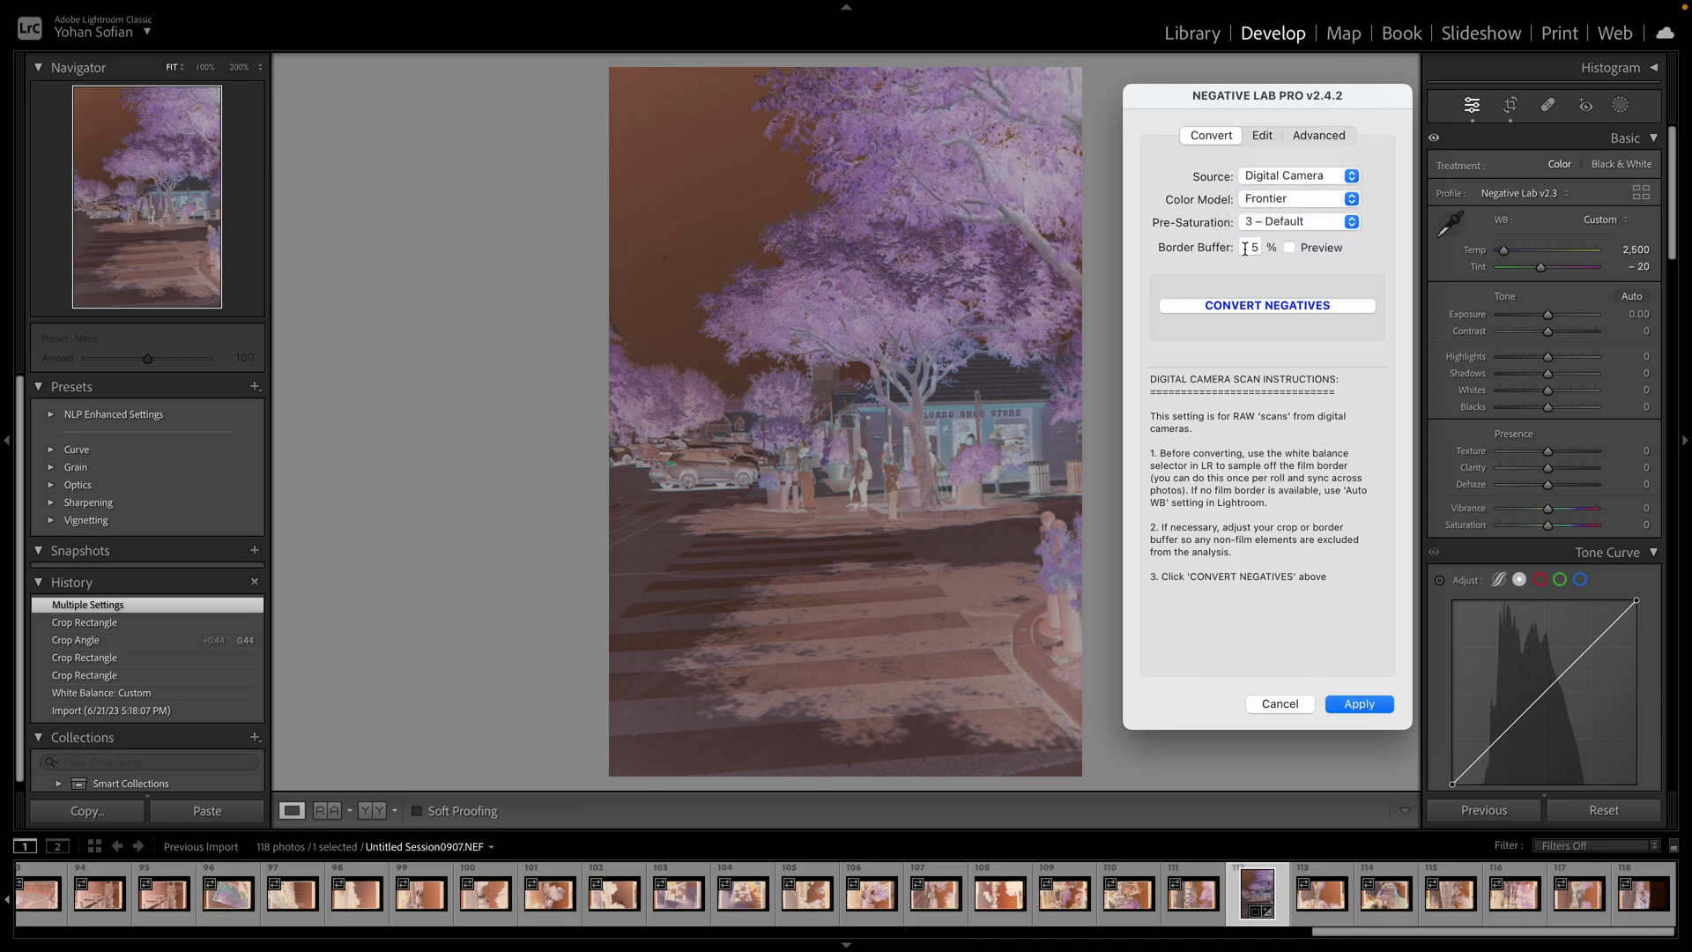
click(1285, 249)
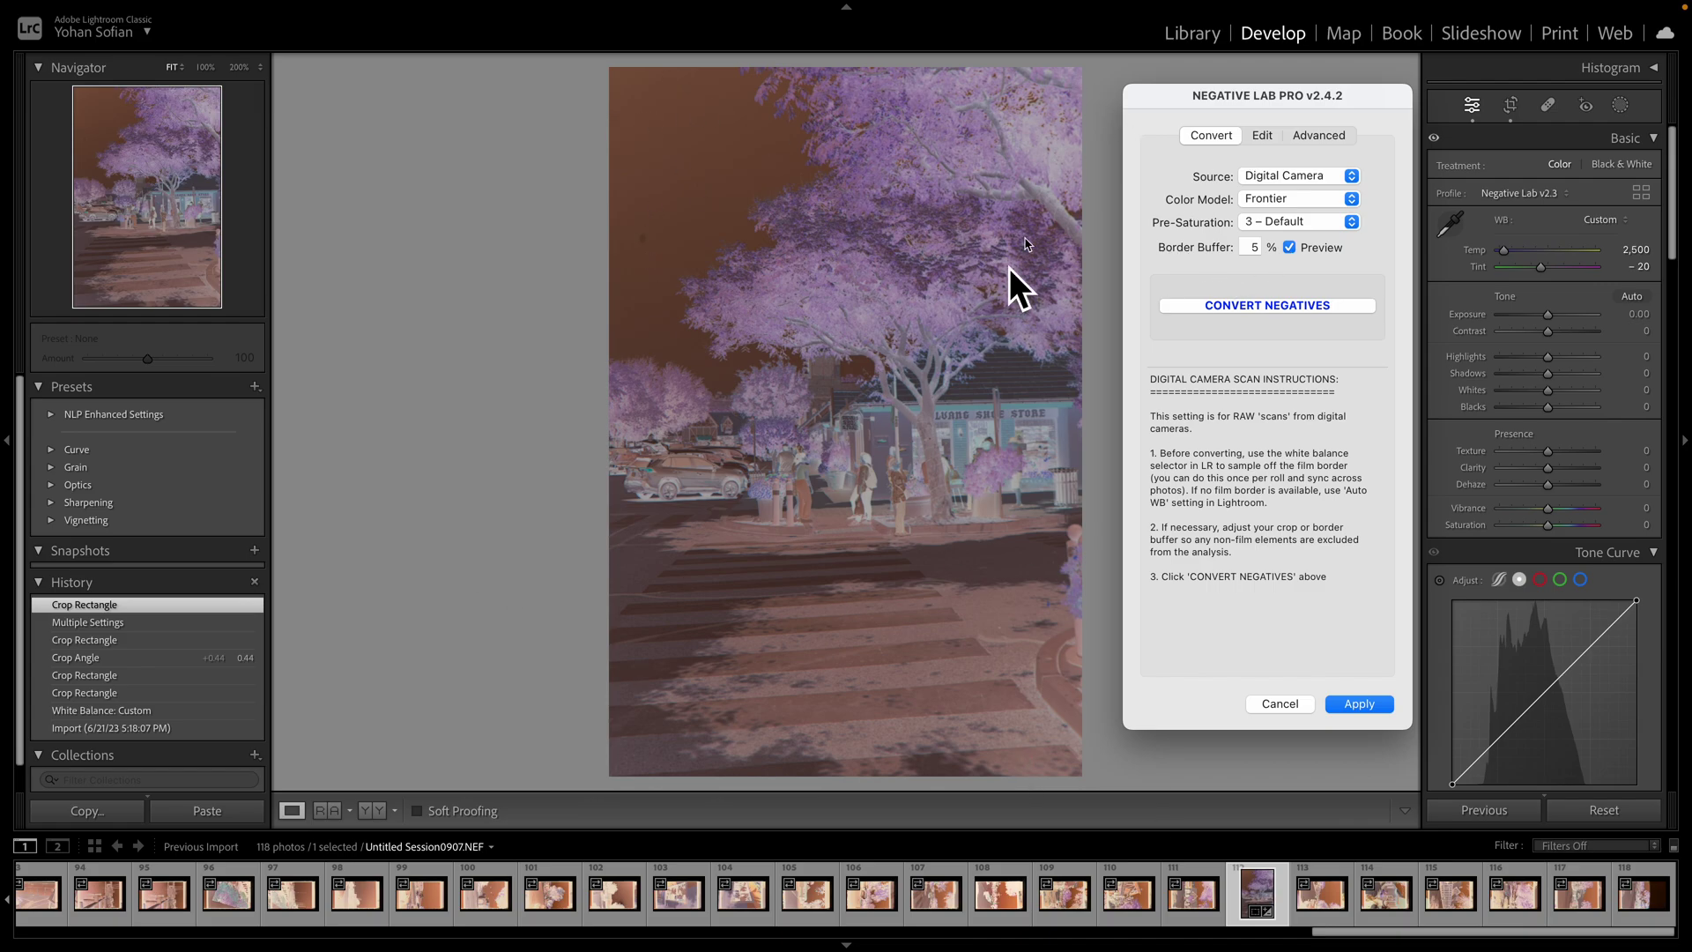
click(1288, 247)
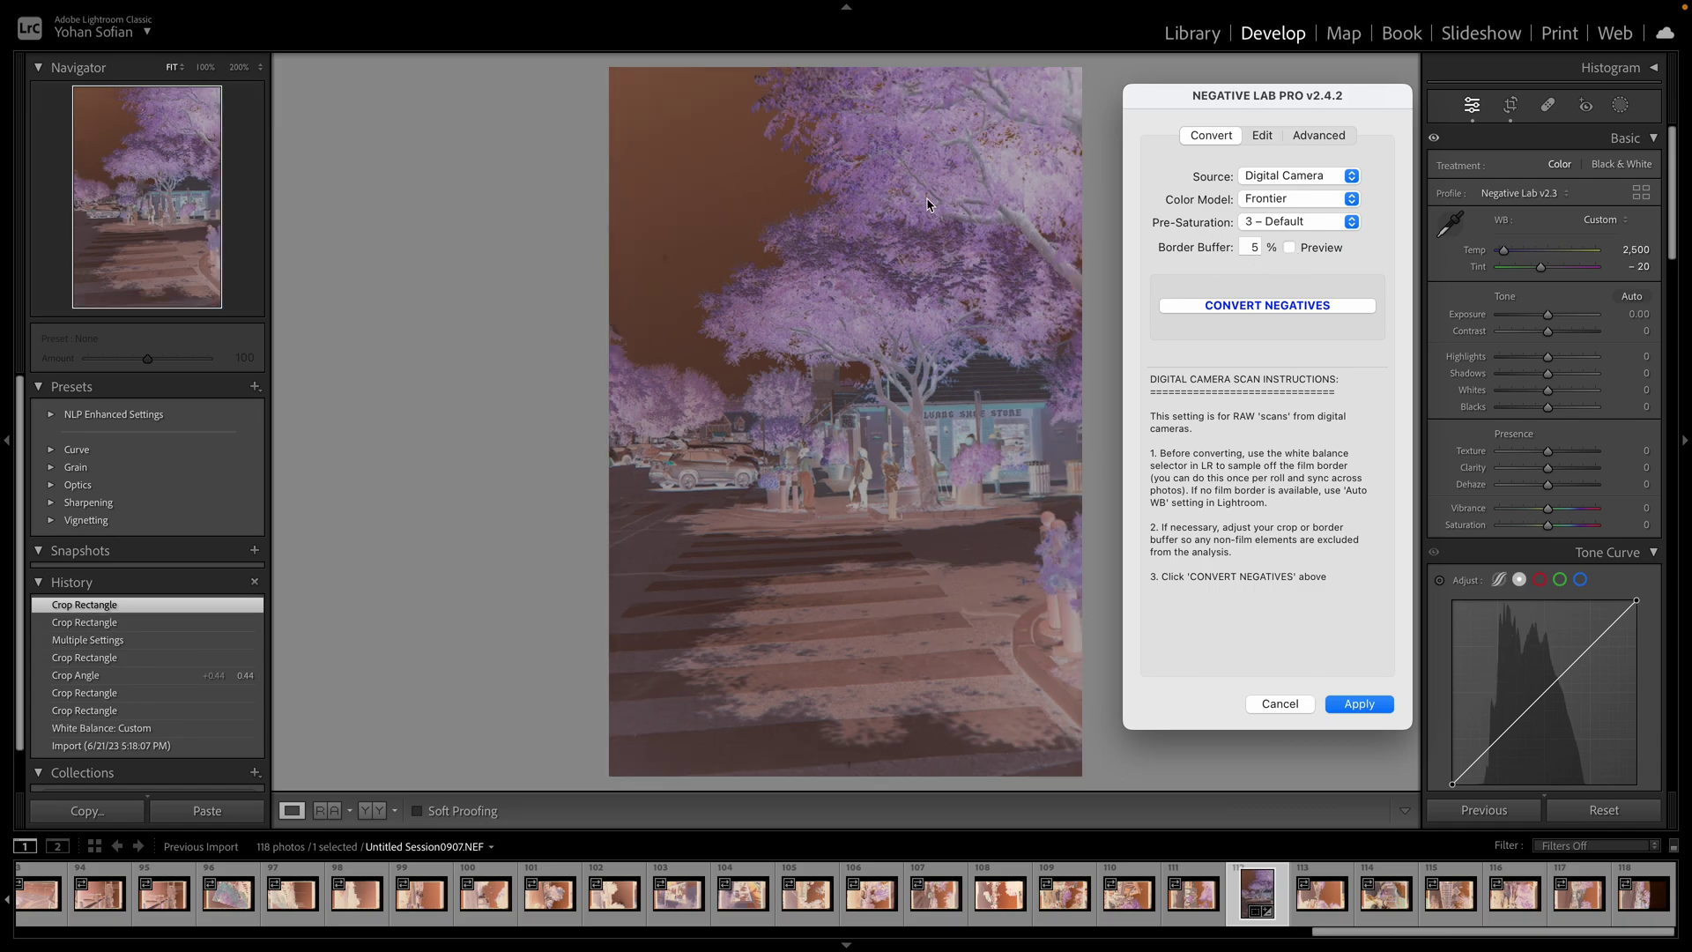
click(1342, 310)
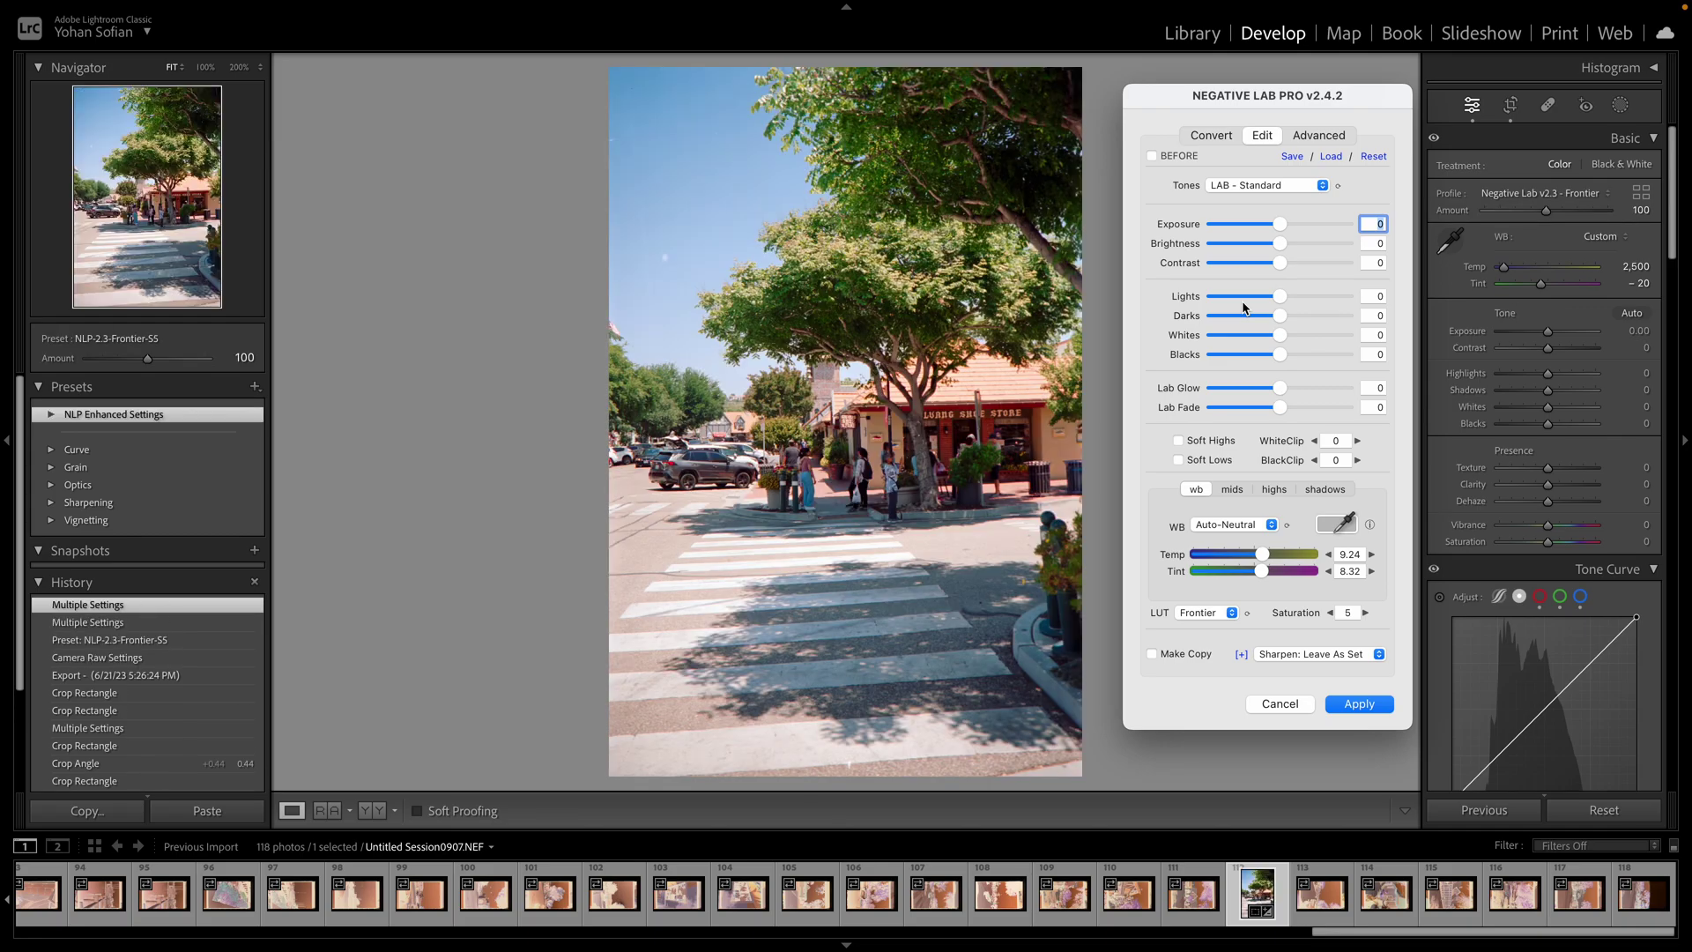
Try other white balance choices, including custom Temp and Tint of 19, and return the conversion to Auto-Neutral
drag(1323, 91, 1318, 88)
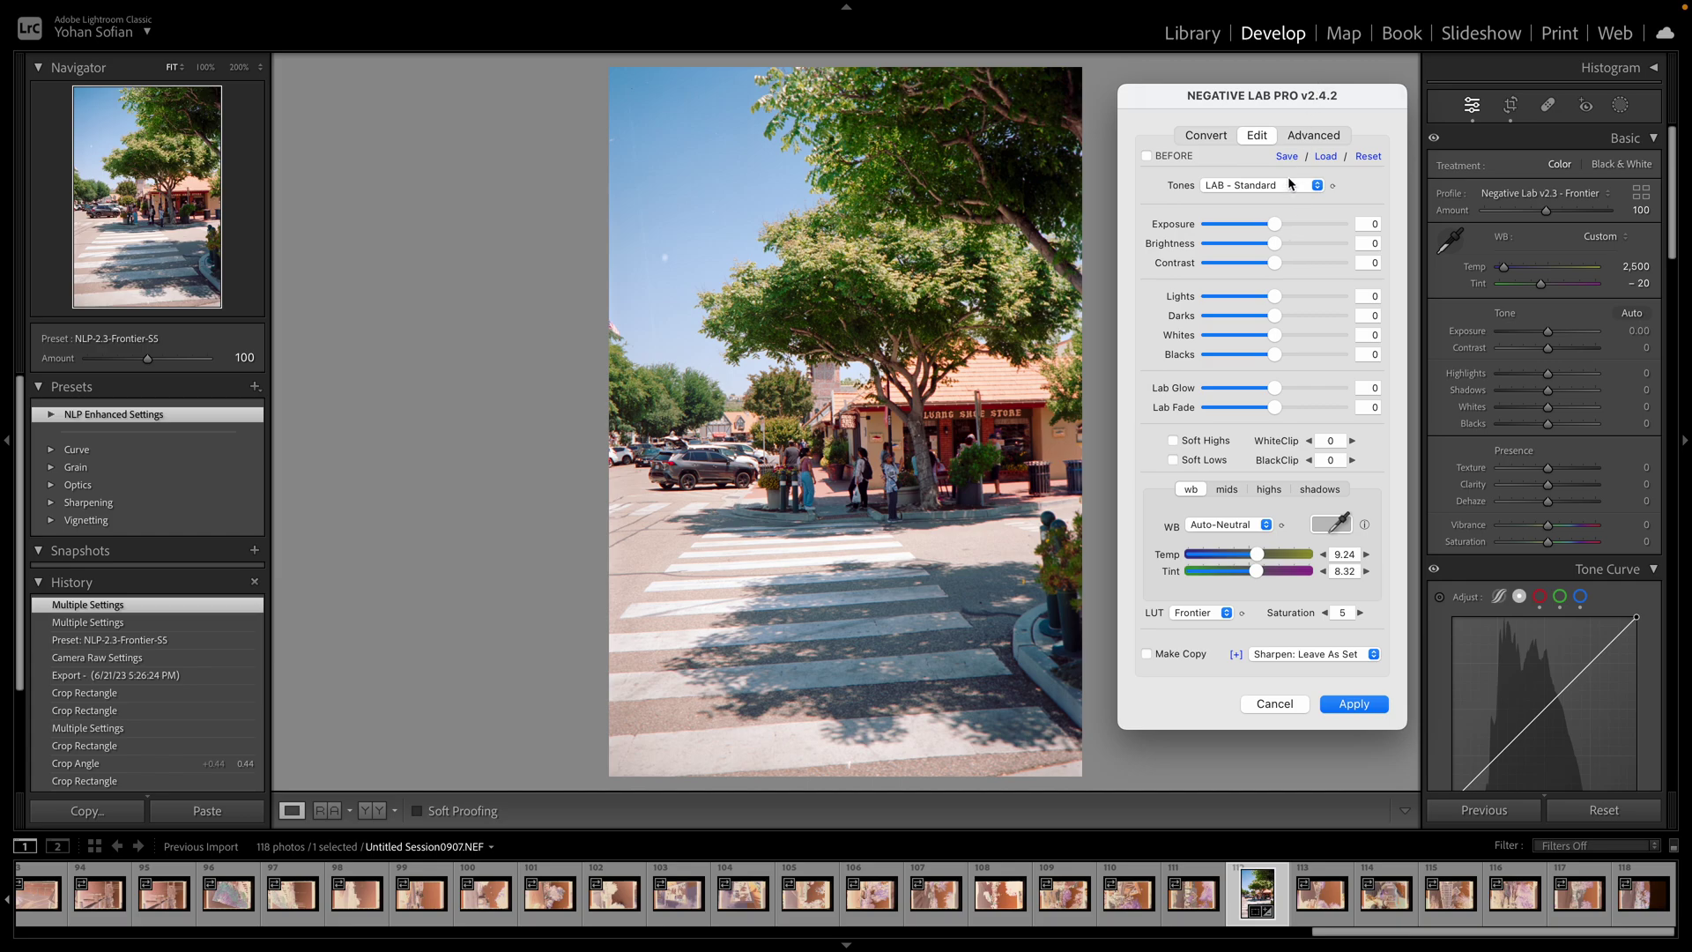
click(1259, 527)
click(1250, 513)
click(1236, 527)
click(1234, 532)
click(1229, 529)
click(1243, 544)
mouse_move(1256, 572)
mouse_down()
mouse_move(1236, 578)
mouse_move(1255, 573)
mouse_move(1243, 558)
mouse_move(1272, 572)
mouse_move(1291, 556)
mouse_move(1211, 571)
mouse_move(1270, 564)
mouse_up()
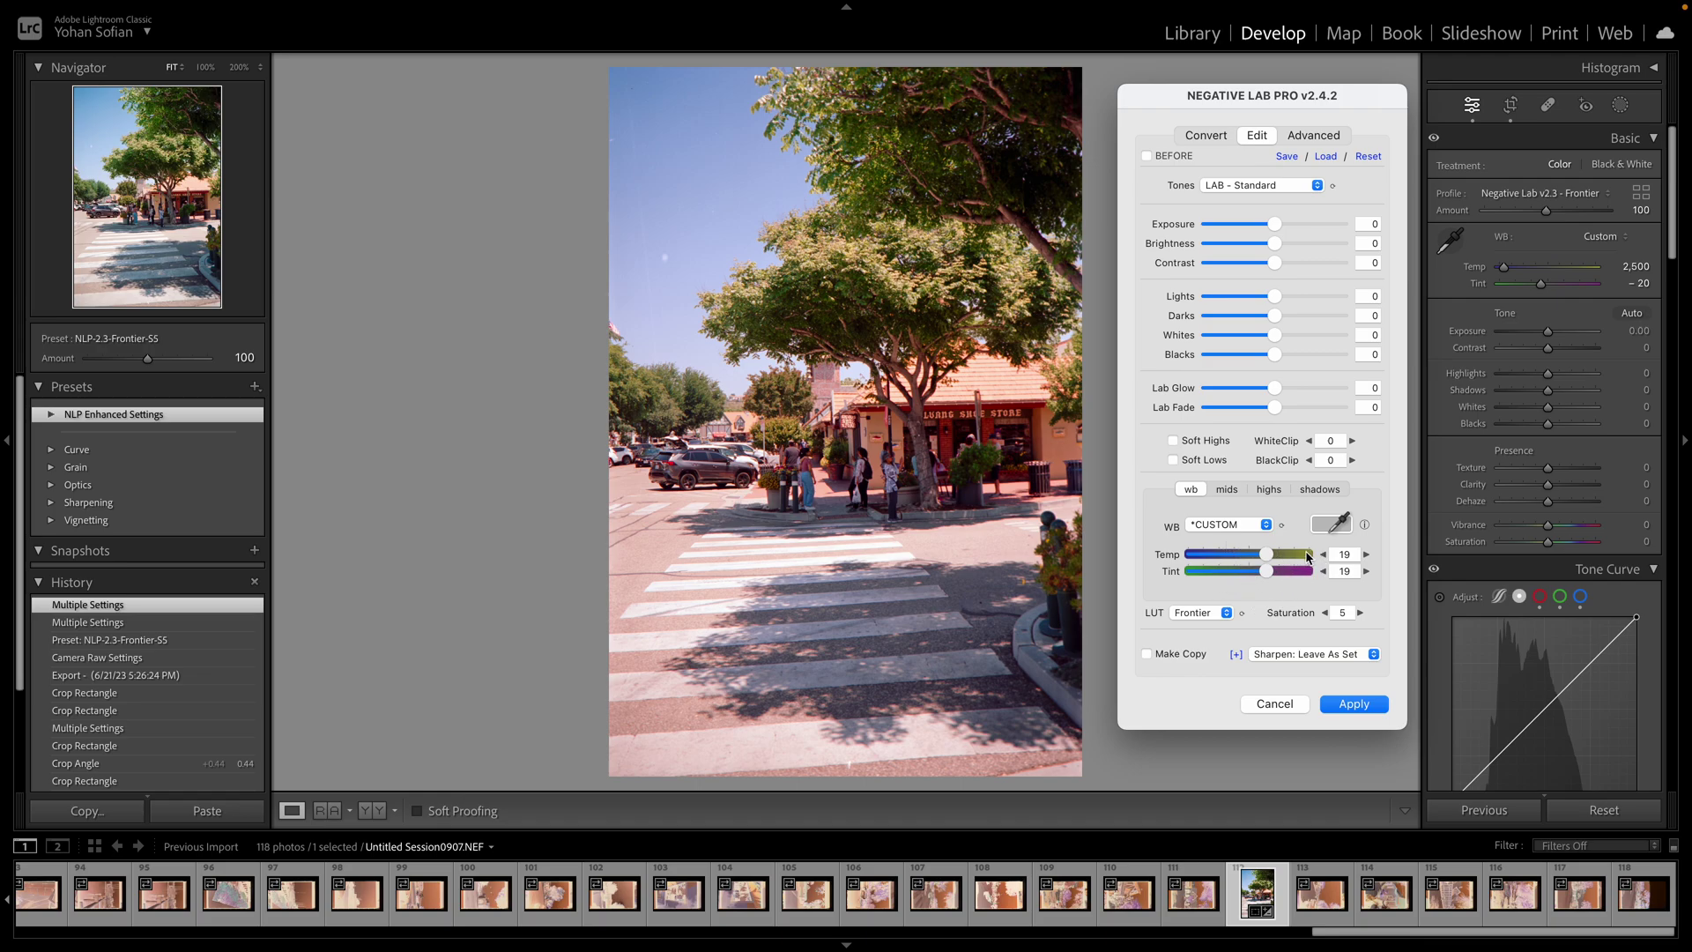
click(1253, 525)
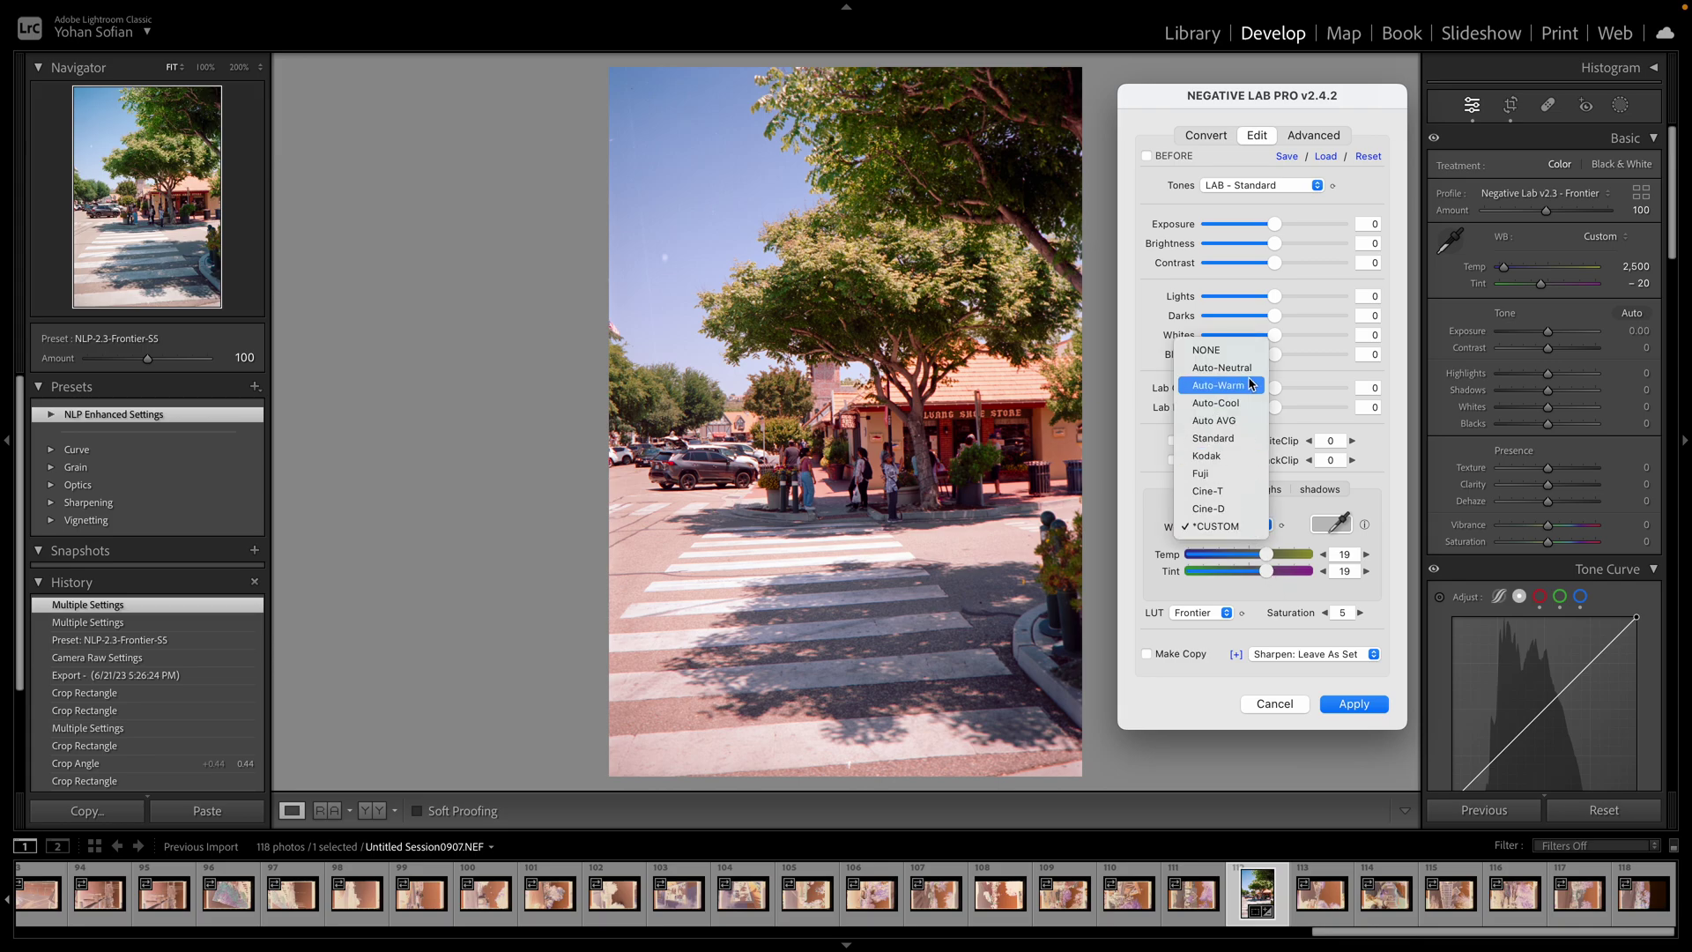
click(1234, 375)
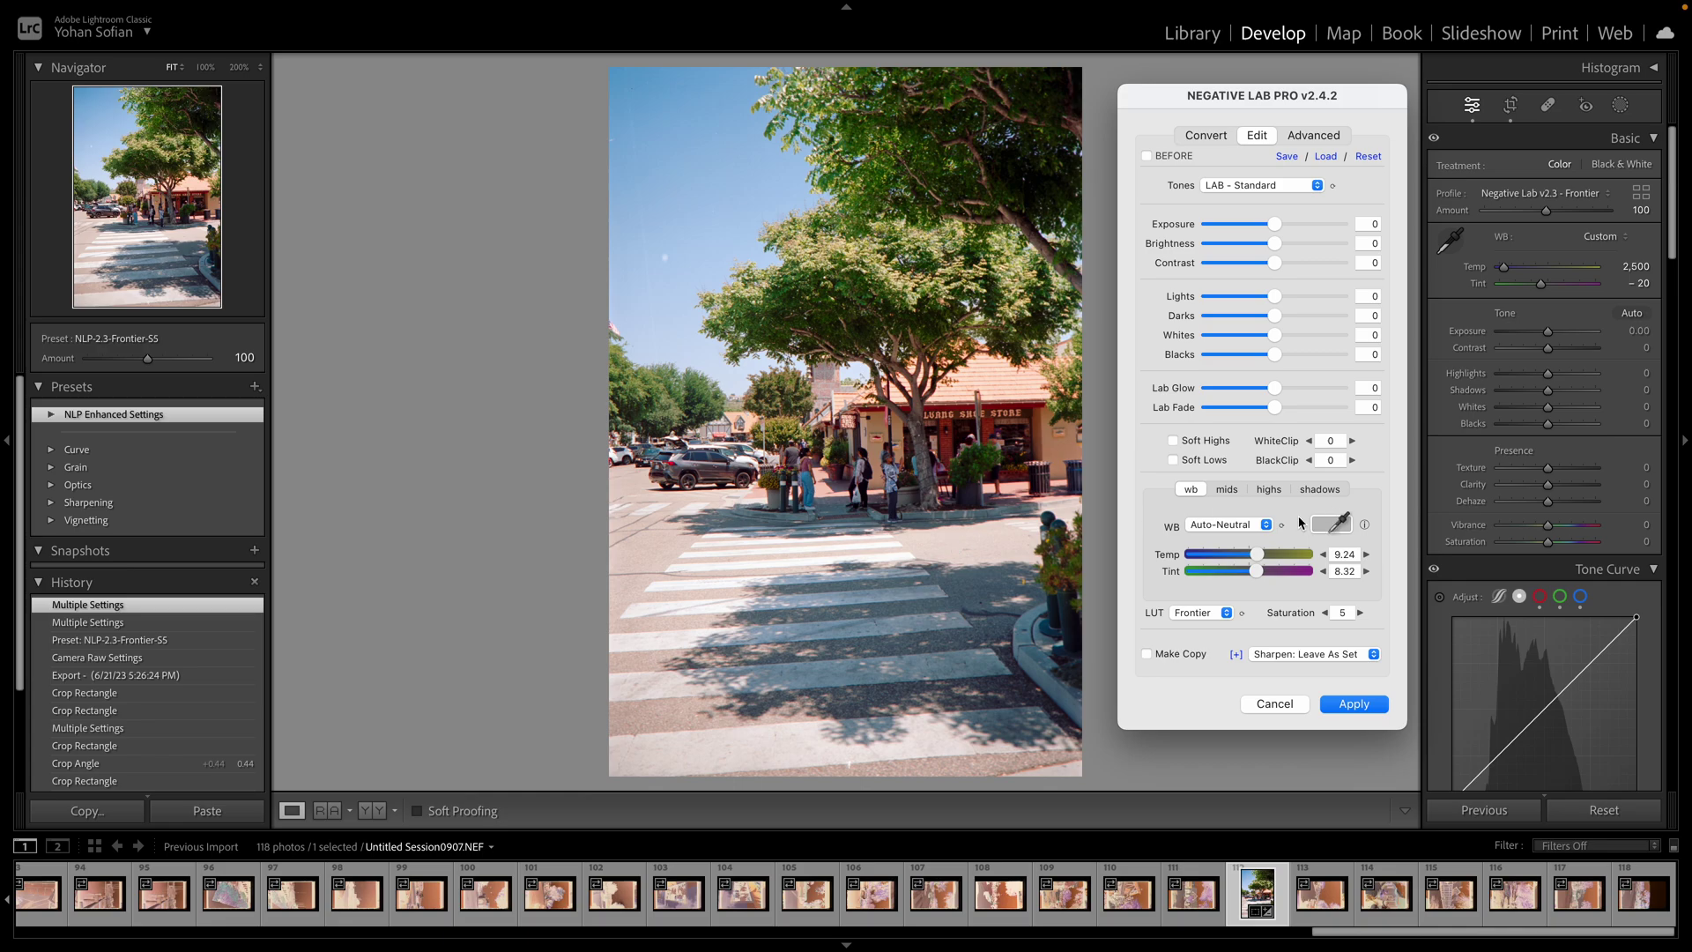
Set the conversion's Temp to 2, Tint -2, Brightness 5, Contrast 1, Lights -5, Darks 5, Whites -4 and Blacks 4
drag(1255, 575, 1251, 577)
drag(1257, 556, 1253, 559)
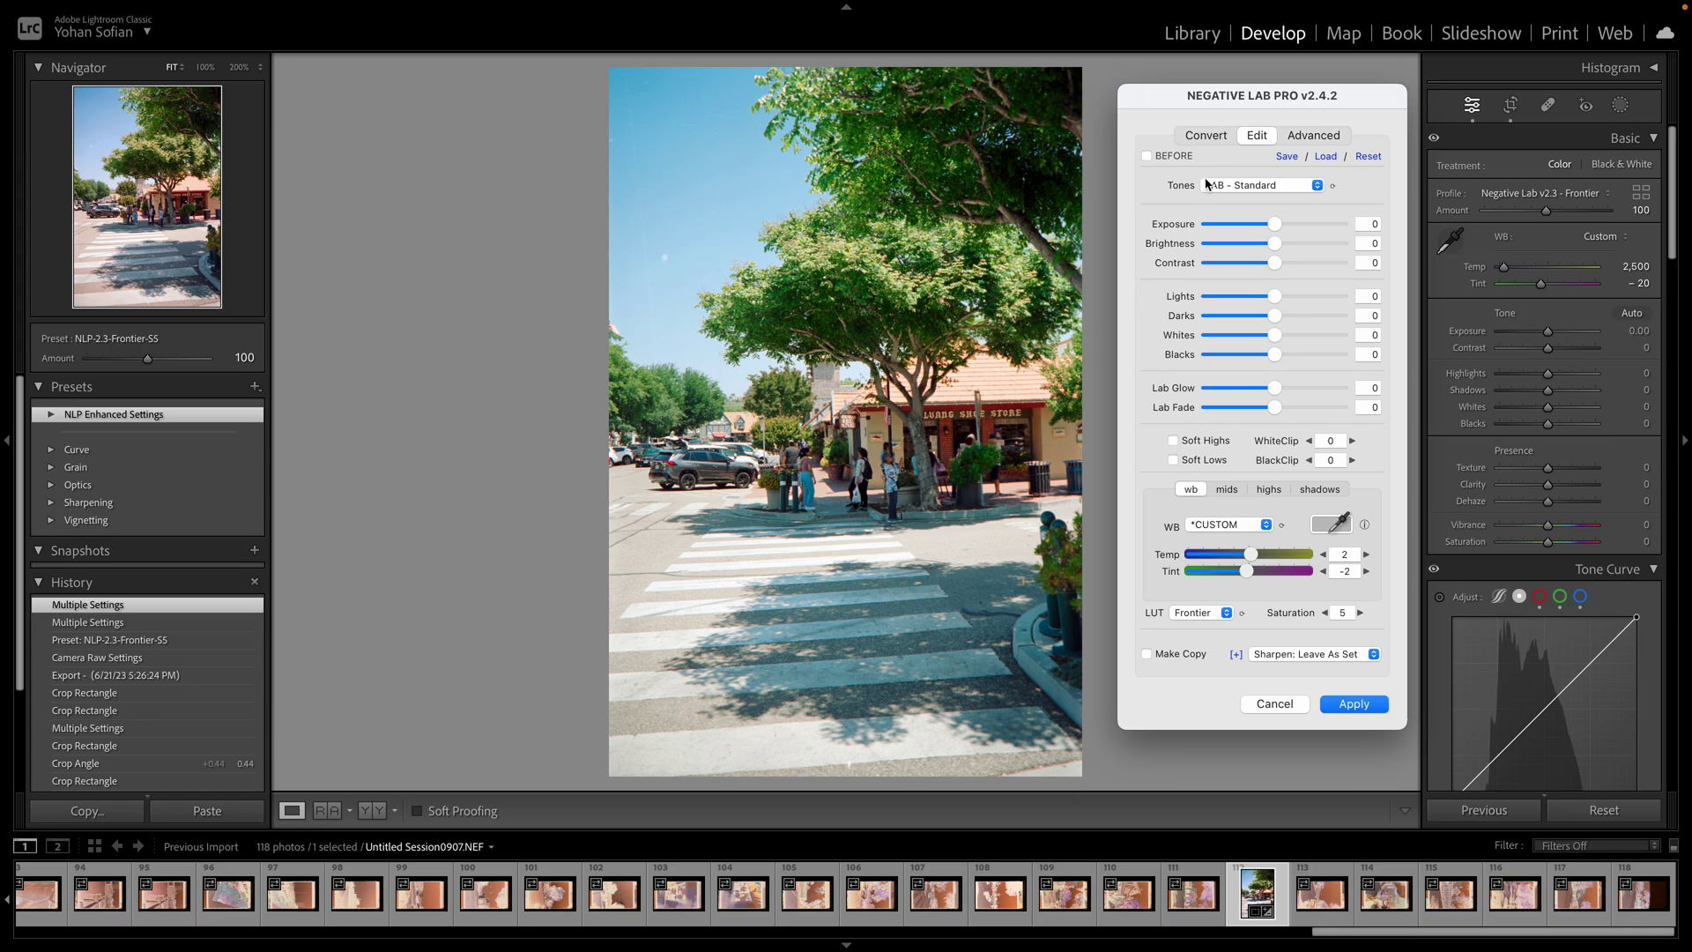
drag(1281, 246, 1292, 246)
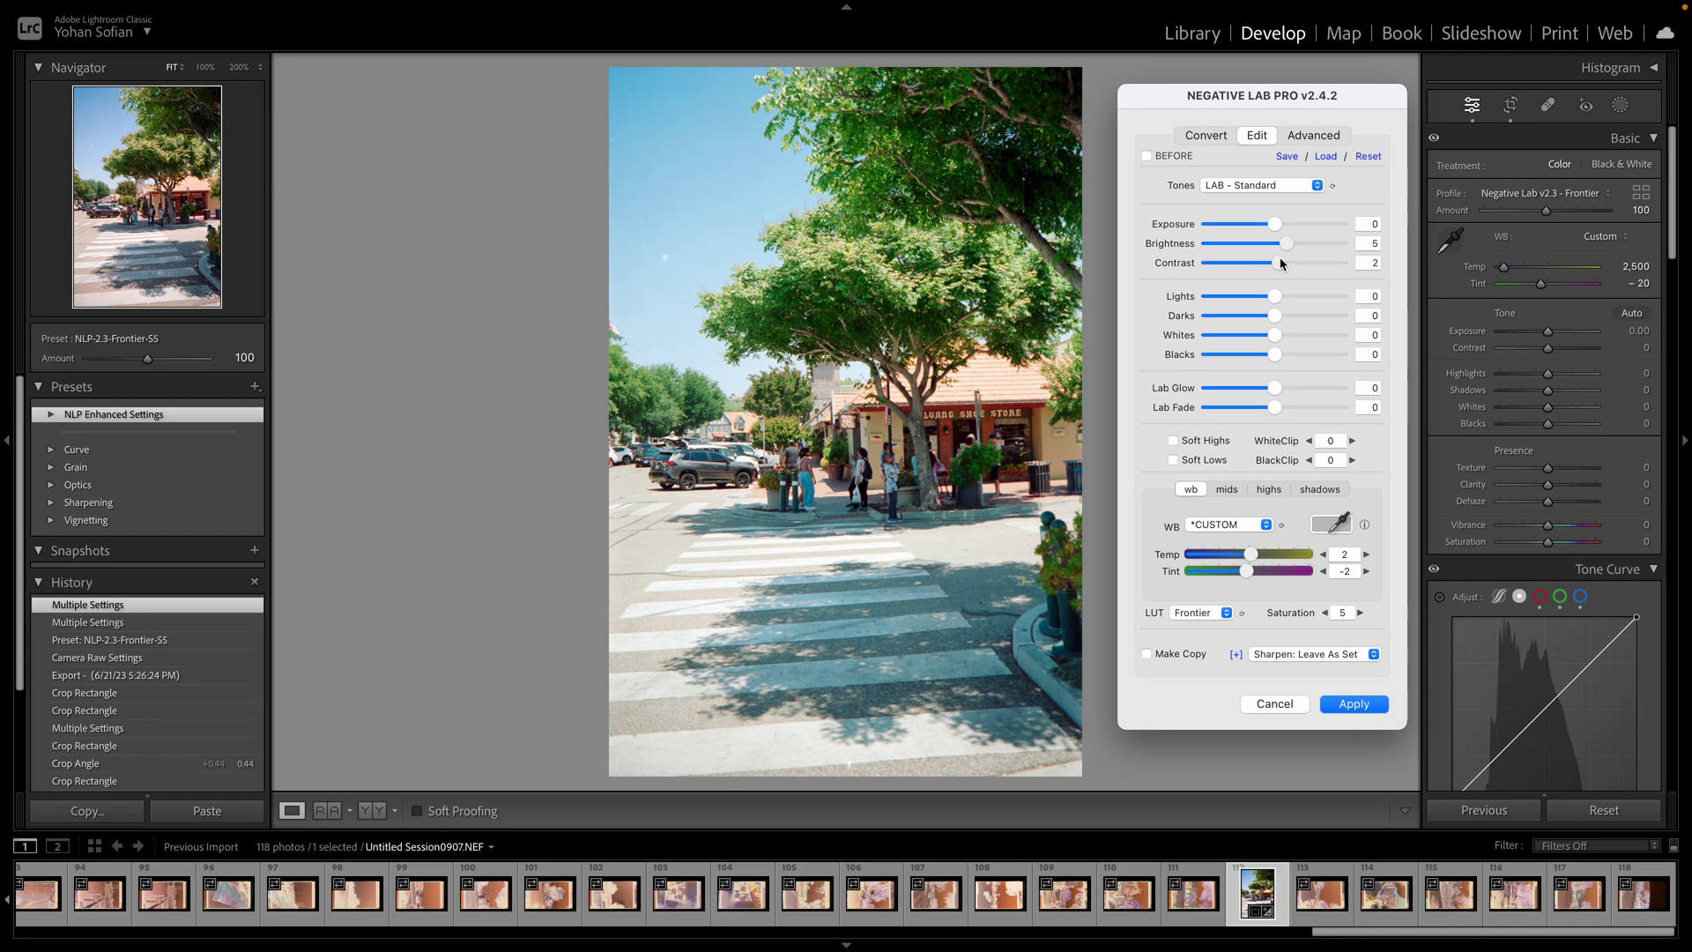
drag(1281, 256, 1281, 356)
Set Lab Glow to -21 and Lab Fade to 18, and apply the Negative Lab Pro edits to scan 112
drag(1274, 388, 1266, 389)
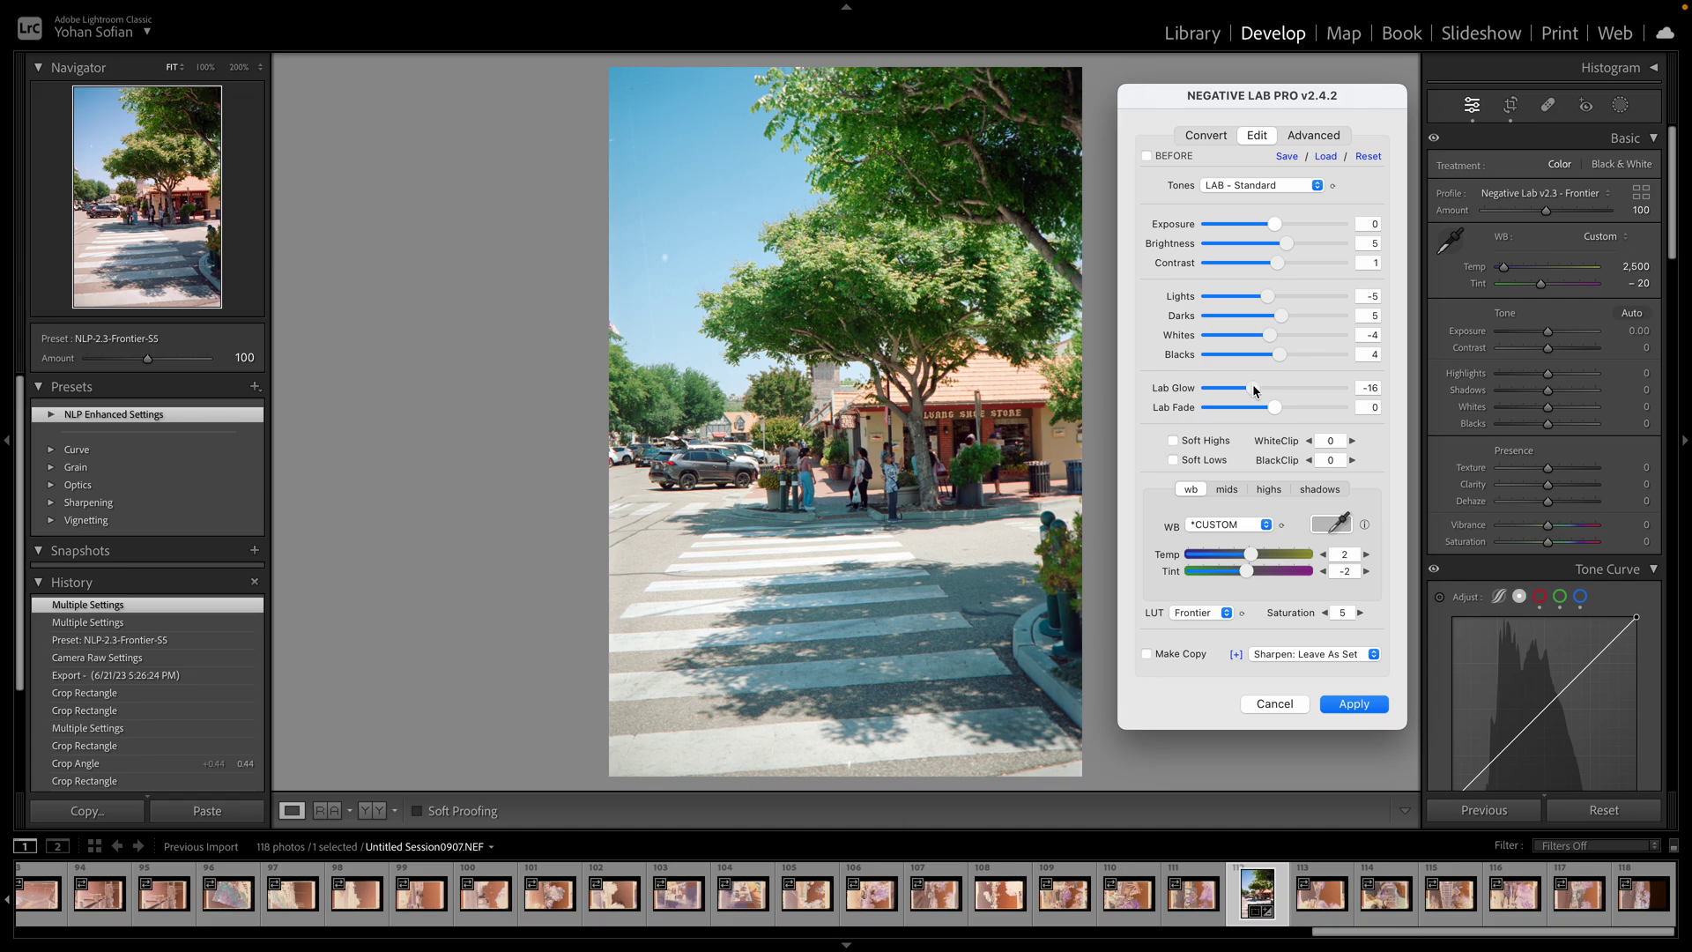
mouse_move(1278, 410)
mouse_down()
mouse_move(1303, 411)
mouse_move(1246, 389)
mouse_move(1298, 411)
mouse_up()
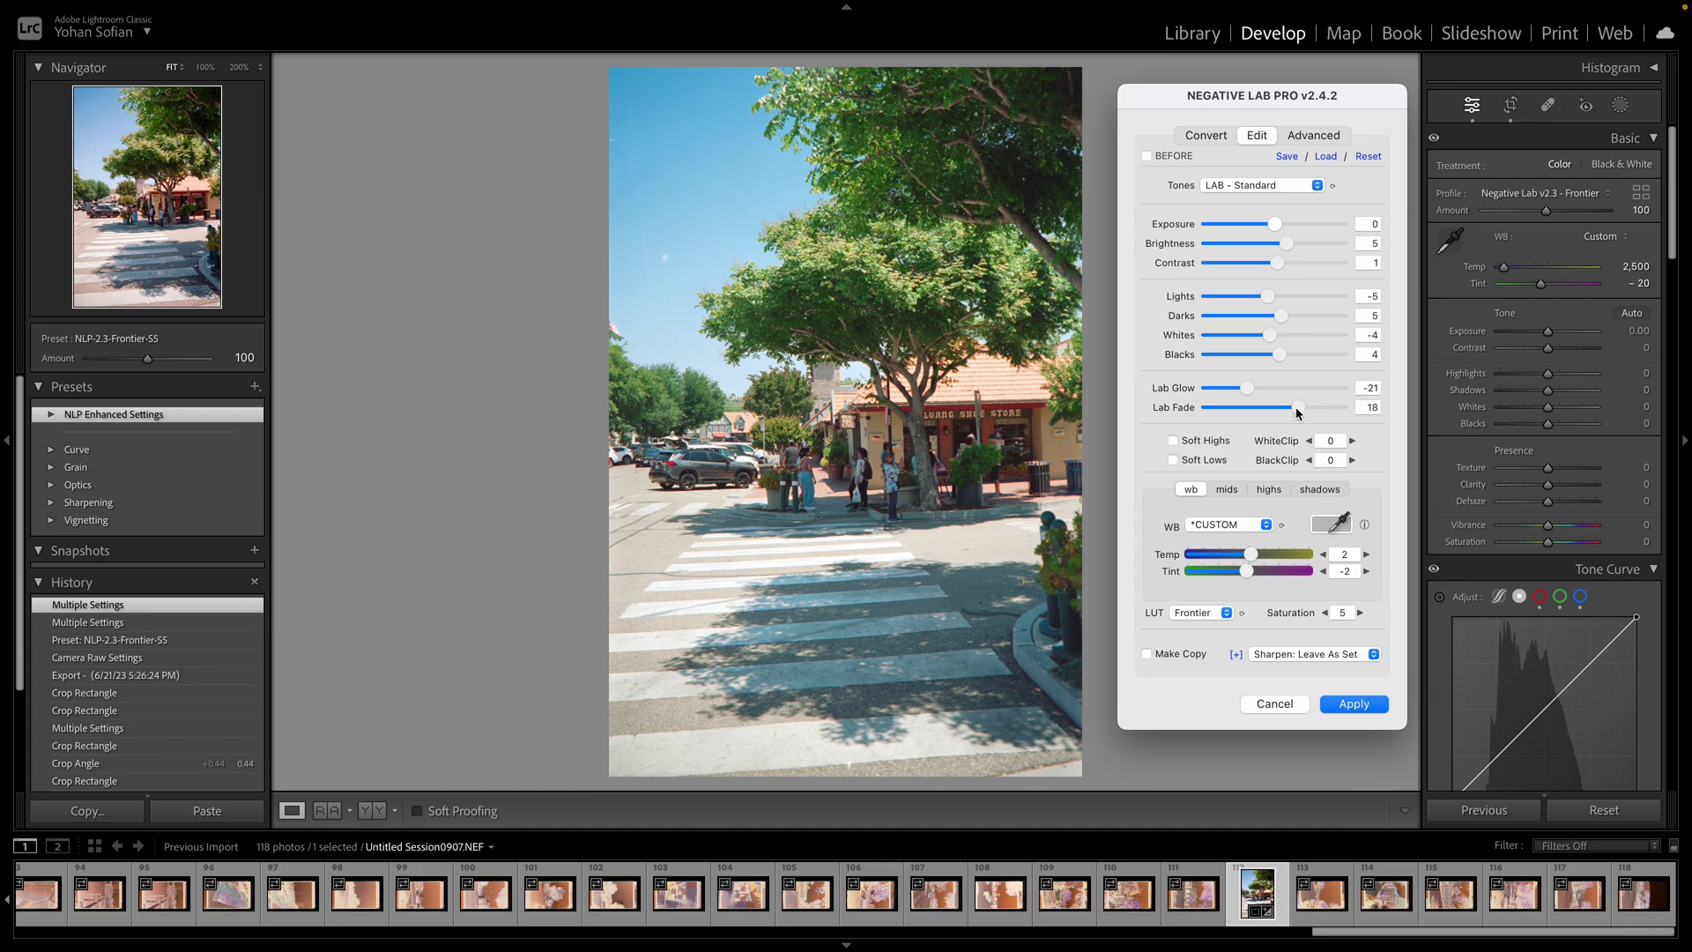
click(1341, 703)
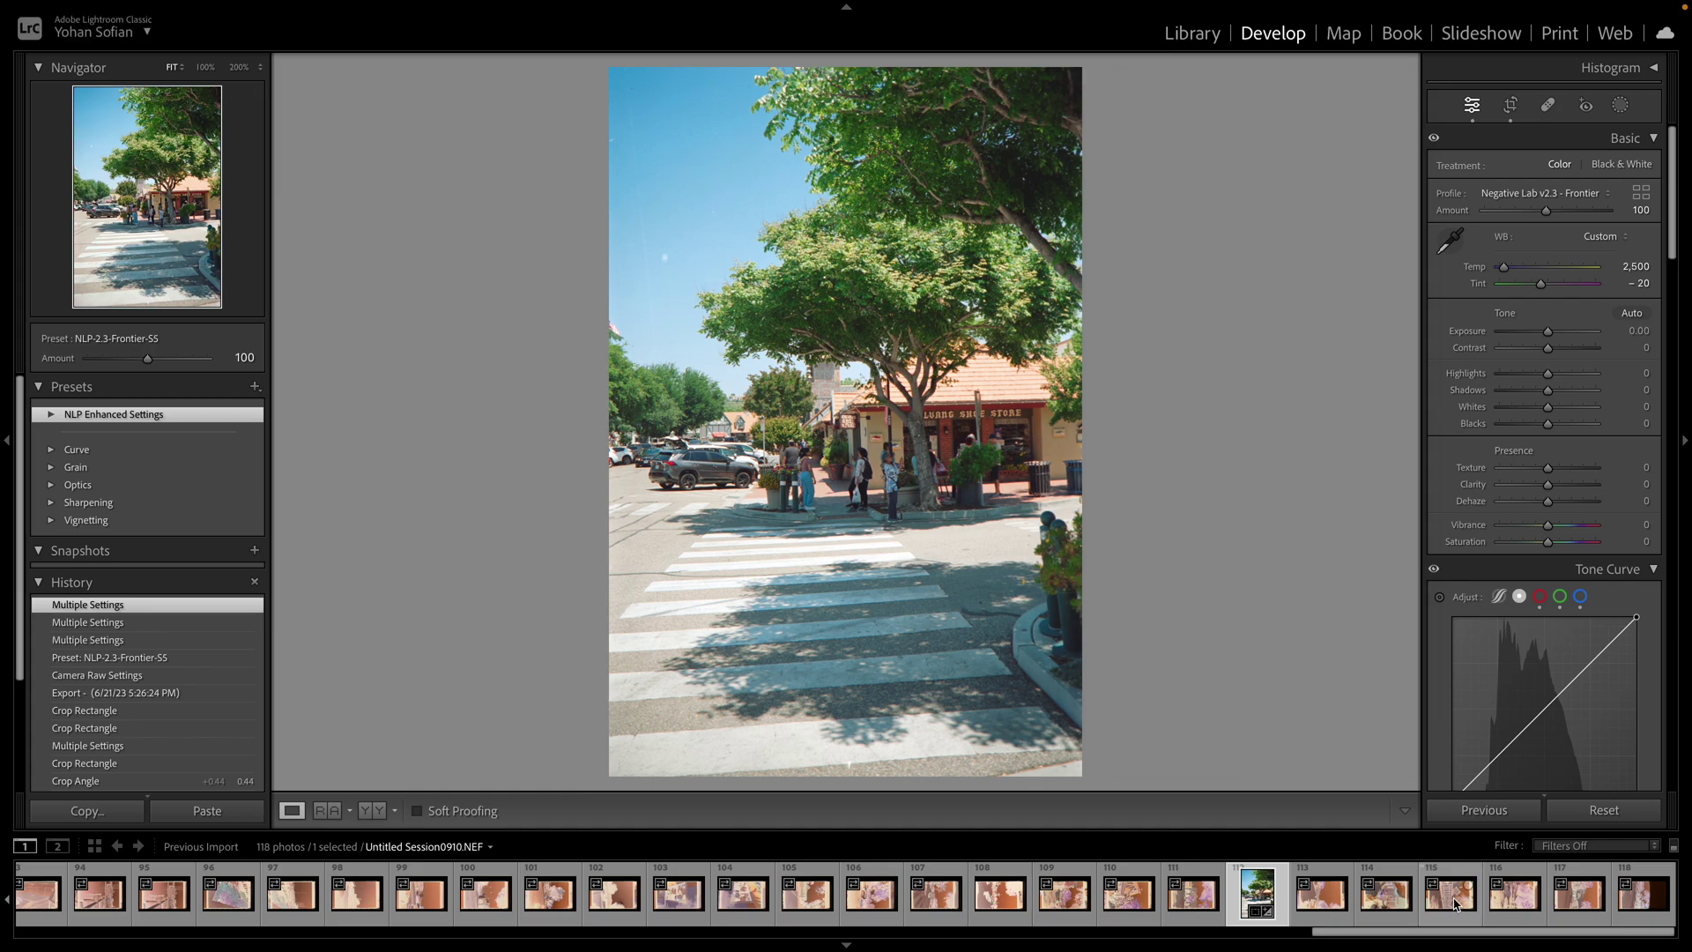
Select scans 112 to 118 with 112 as the source, sync its Negative Lab Pro settings to them, and apply
key(Right)
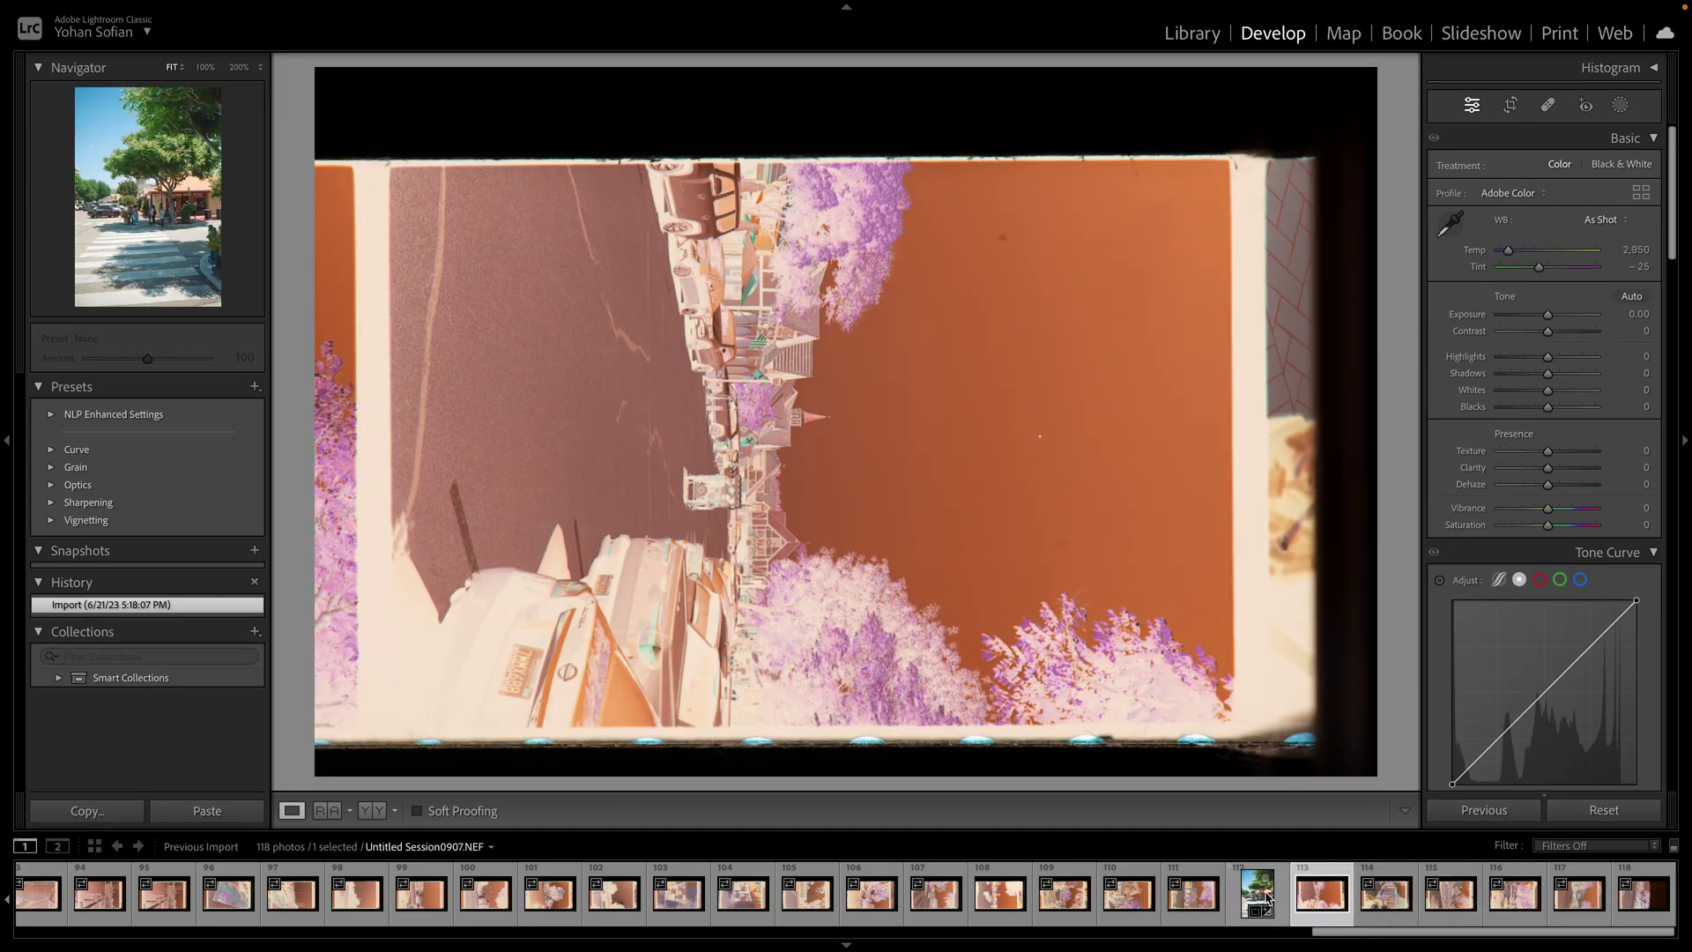
click(1267, 898)
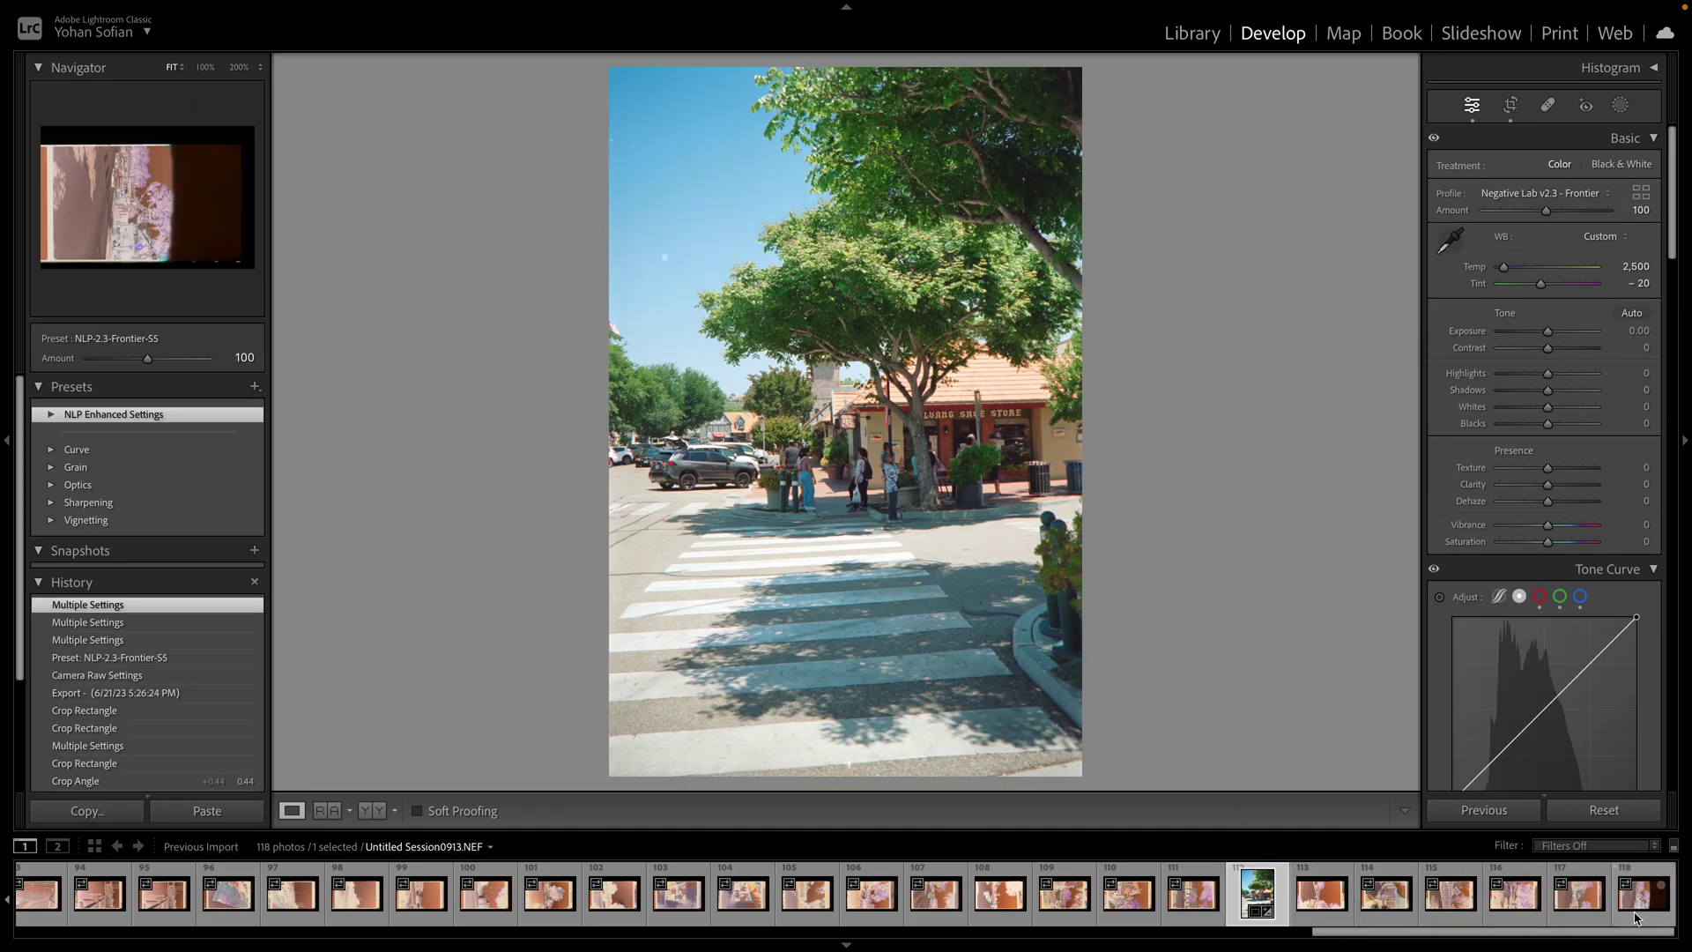
shift+click(1657, 912)
key(super+n)
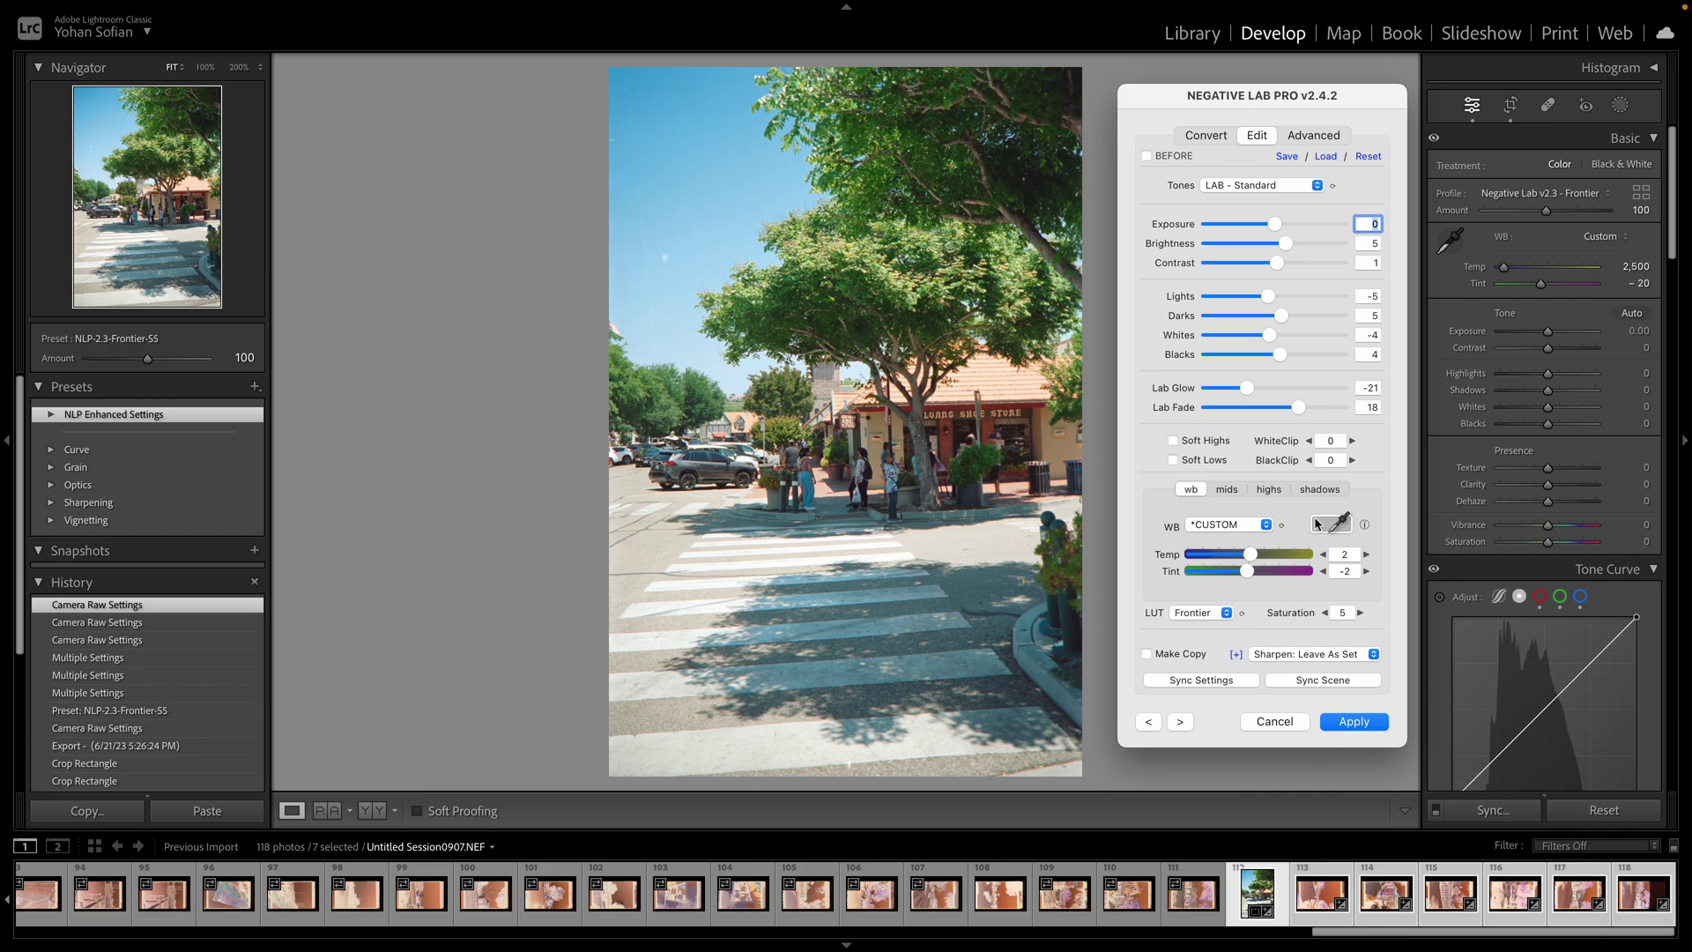
click(1204, 681)
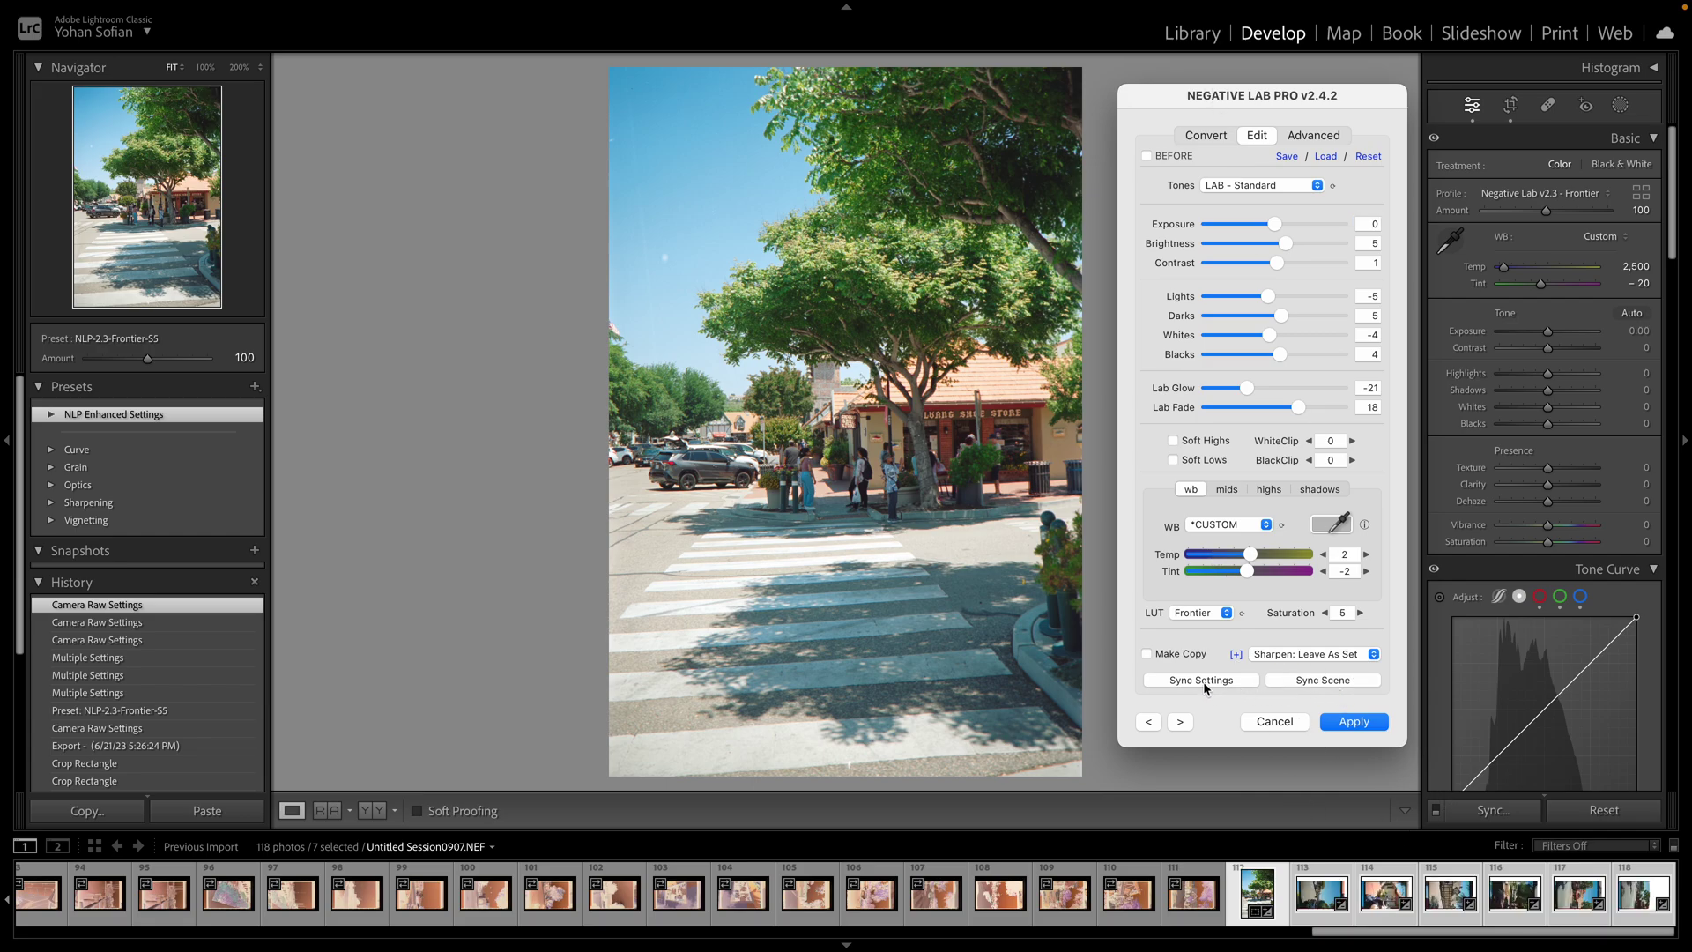
click(1354, 722)
Select scans 107 to 112 with 112 as the source and sync its Negative Lab Pro settings to the group
click(1194, 895)
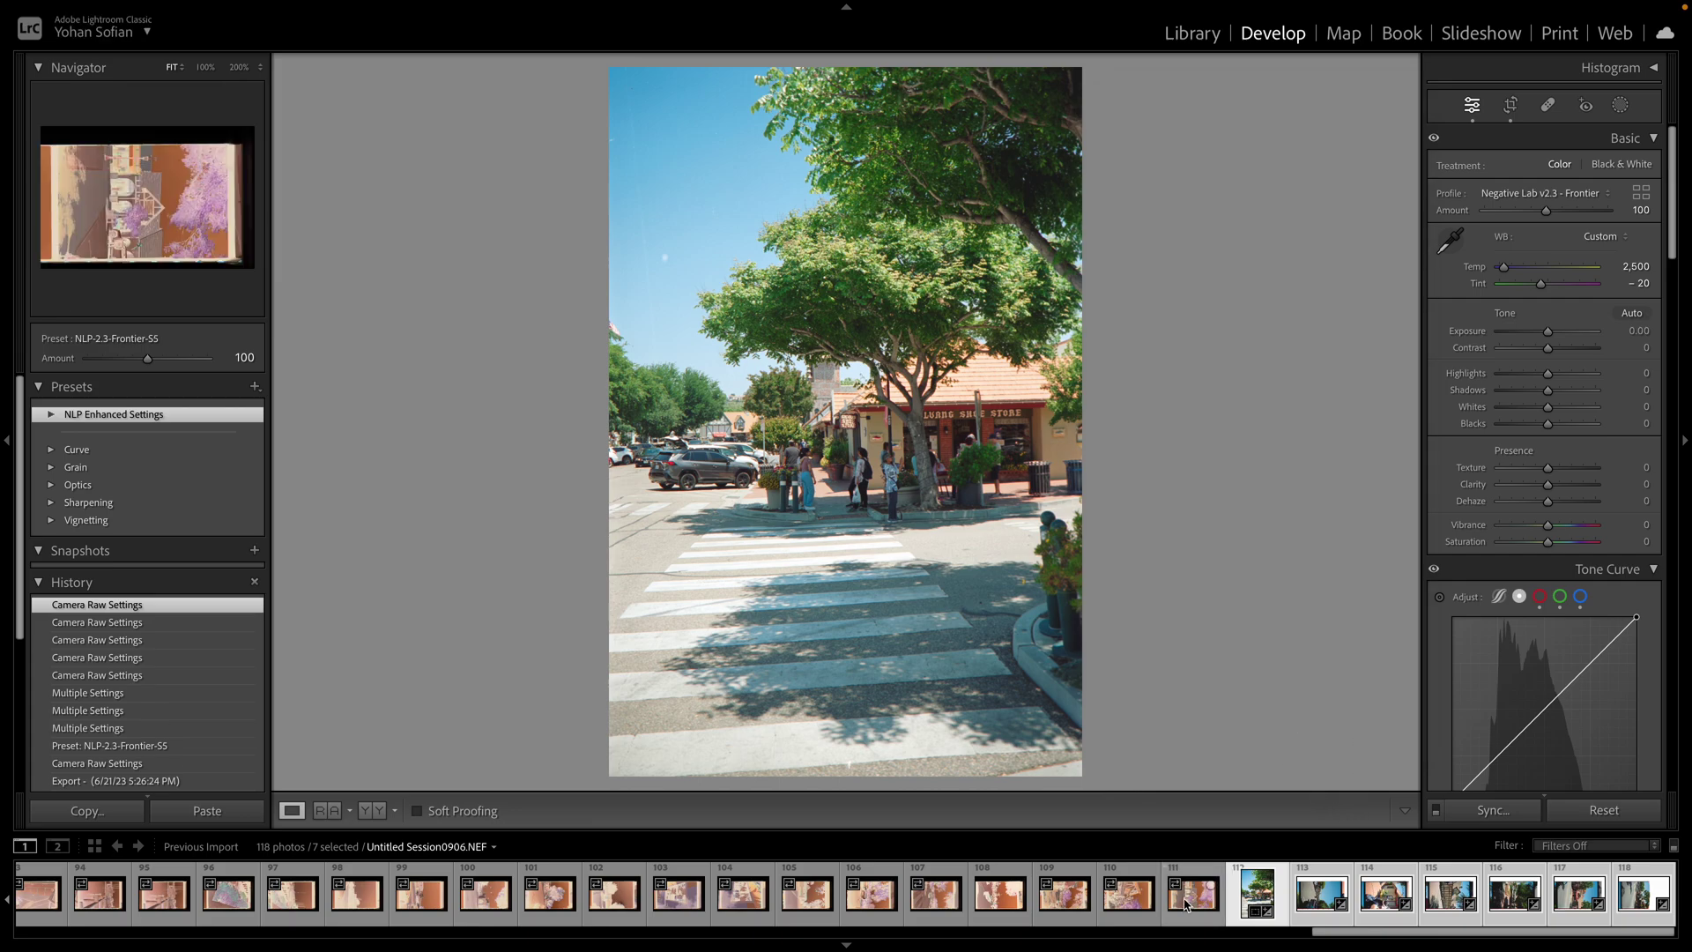
click(1115, 904)
click(978, 903)
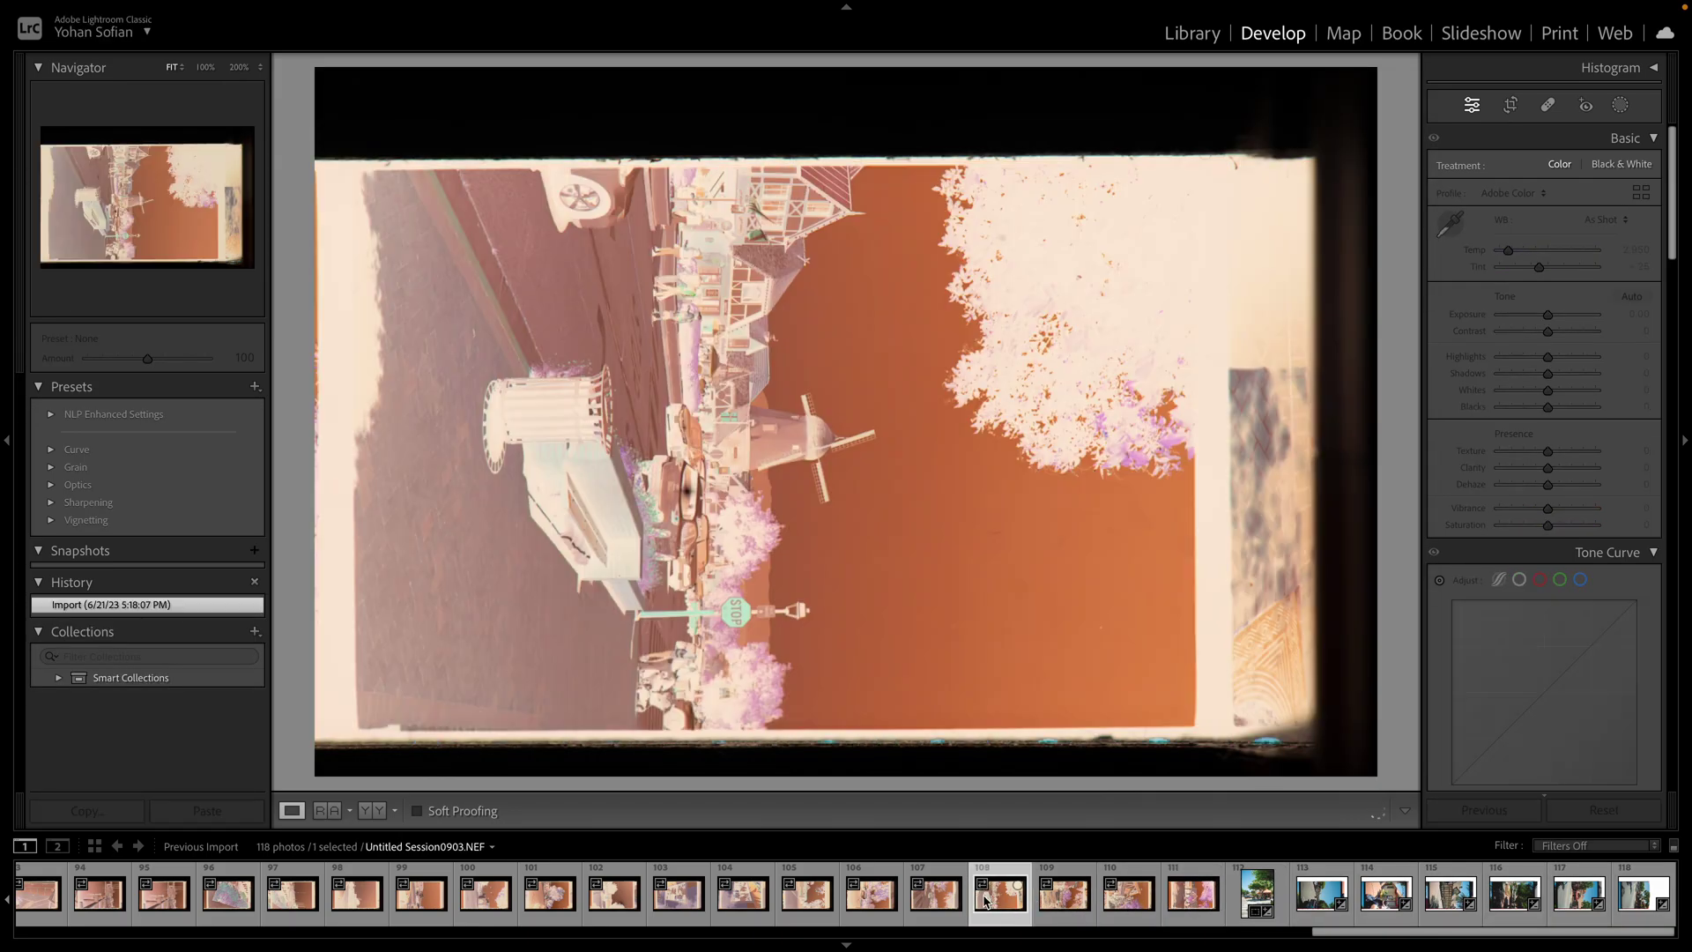
click(914, 913)
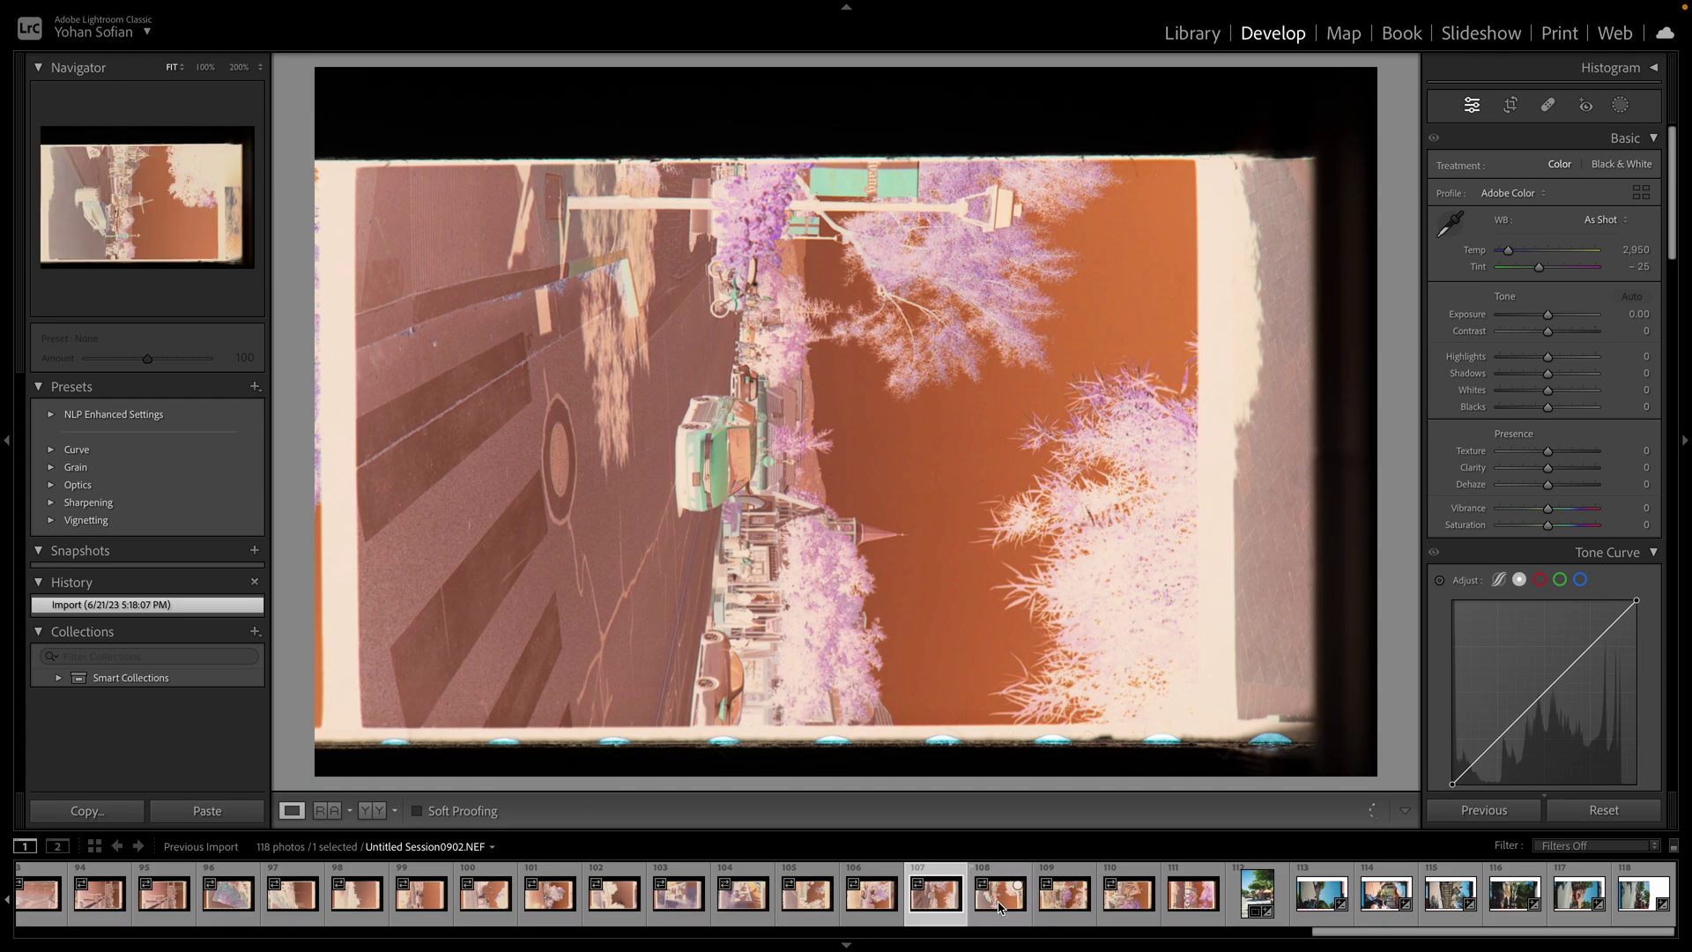
click(890, 914)
click(955, 905)
shift+click(1255, 902)
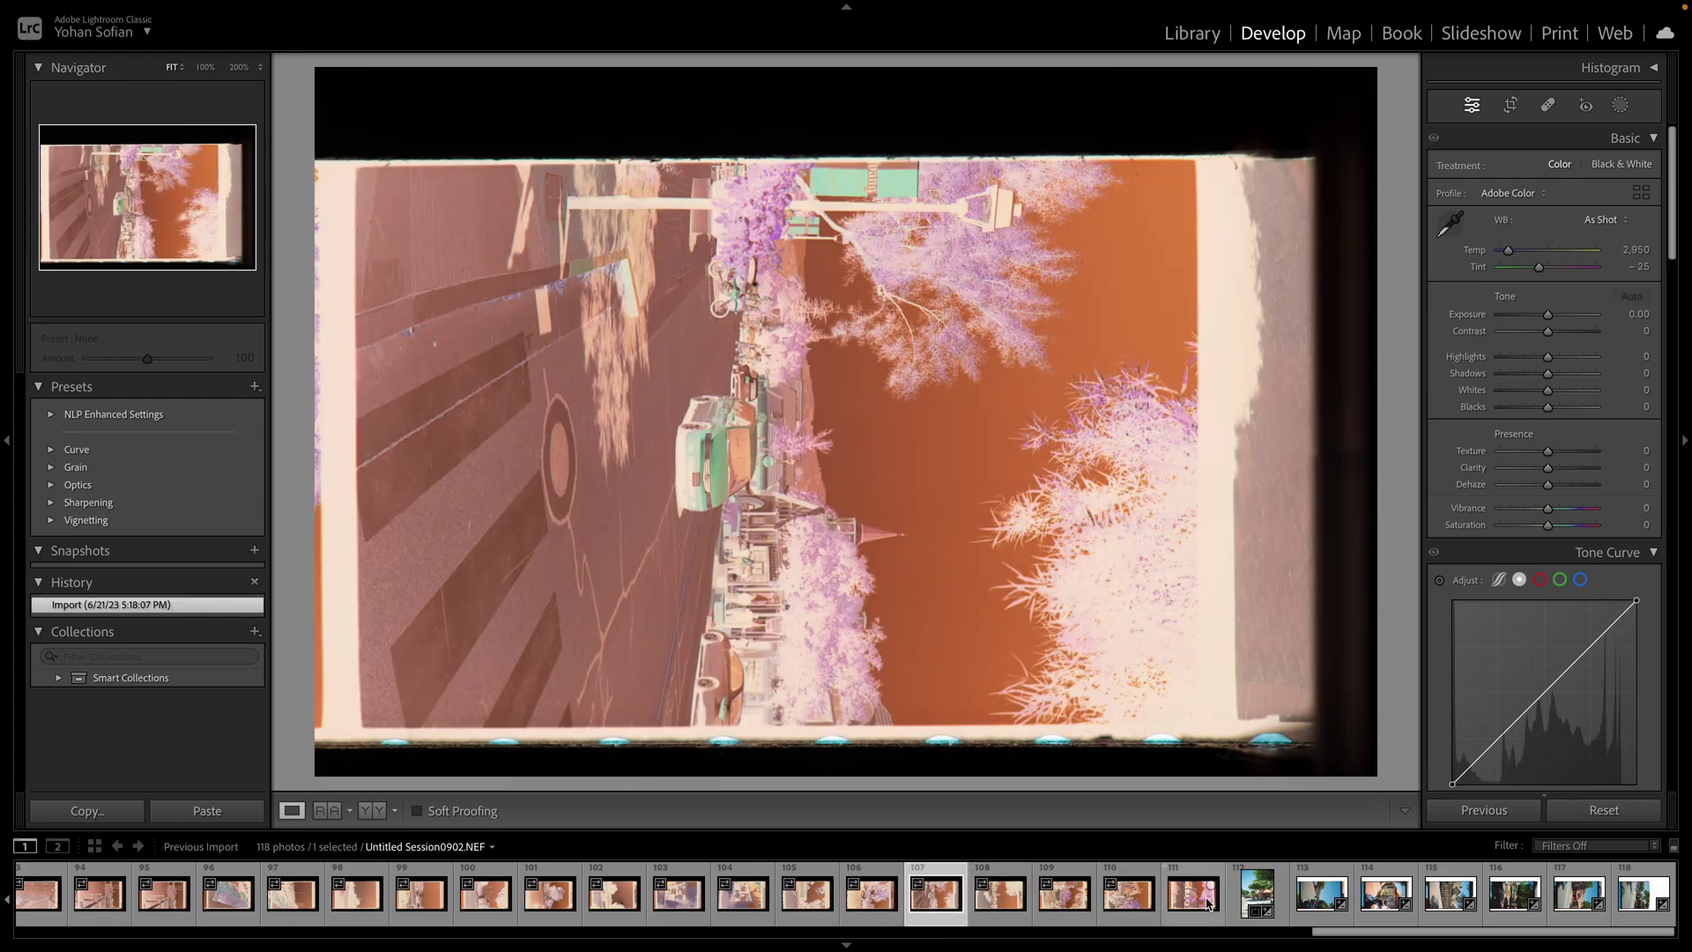
click(1256, 905)
key(ctrl+n)
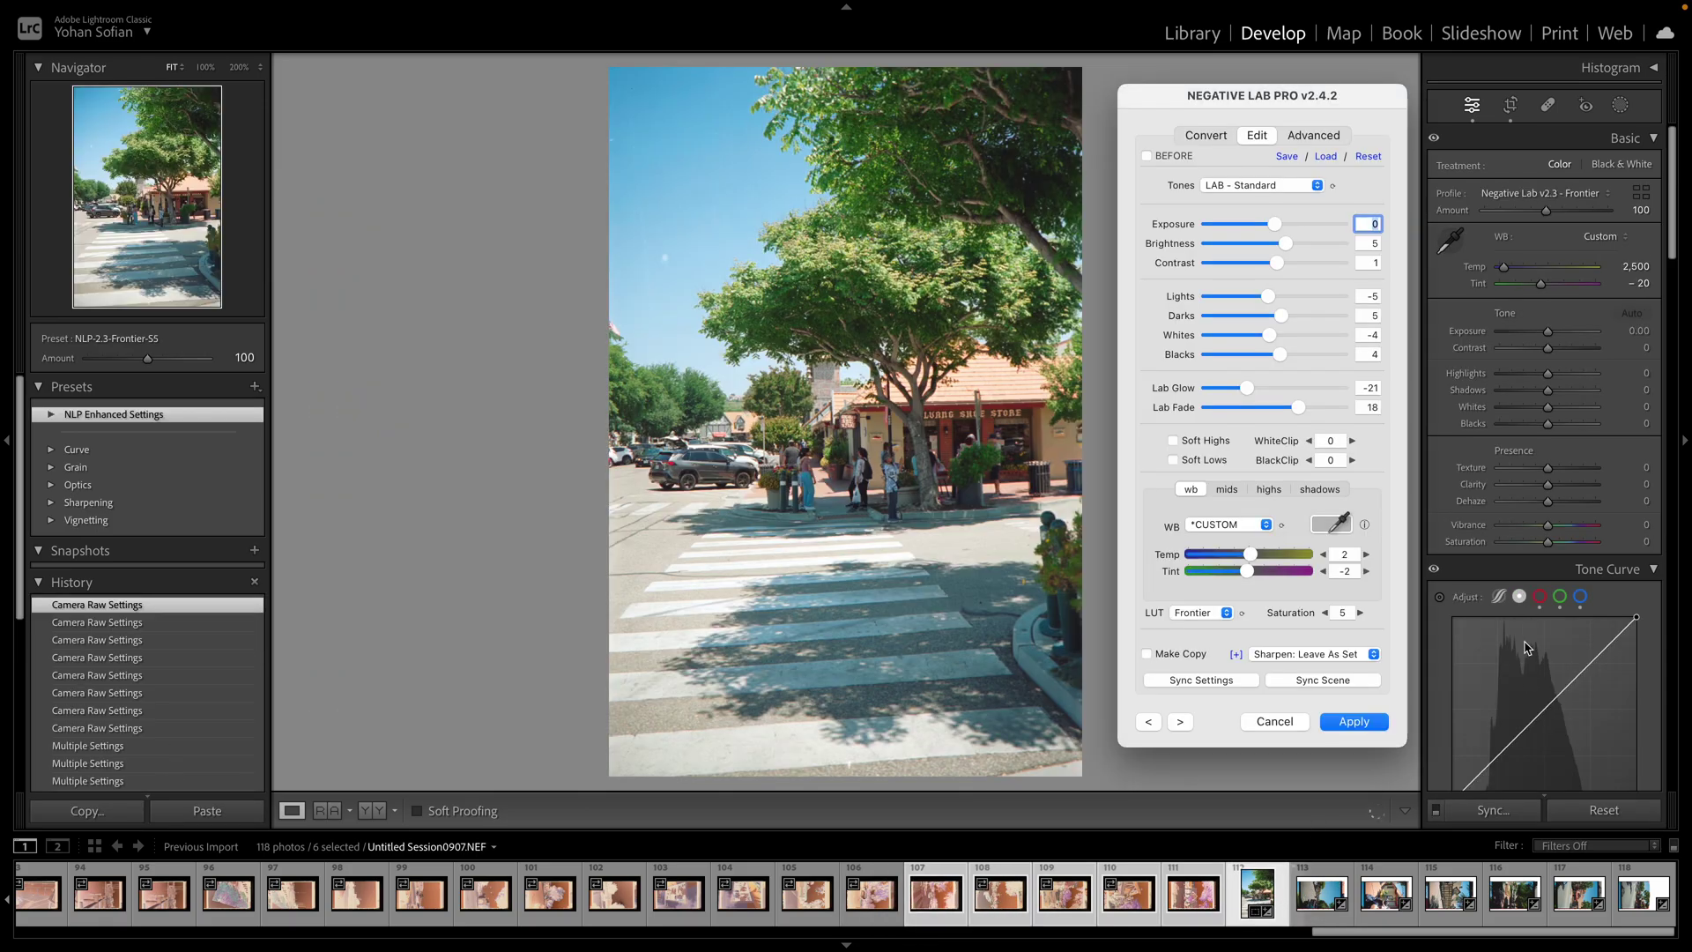
click(1202, 680)
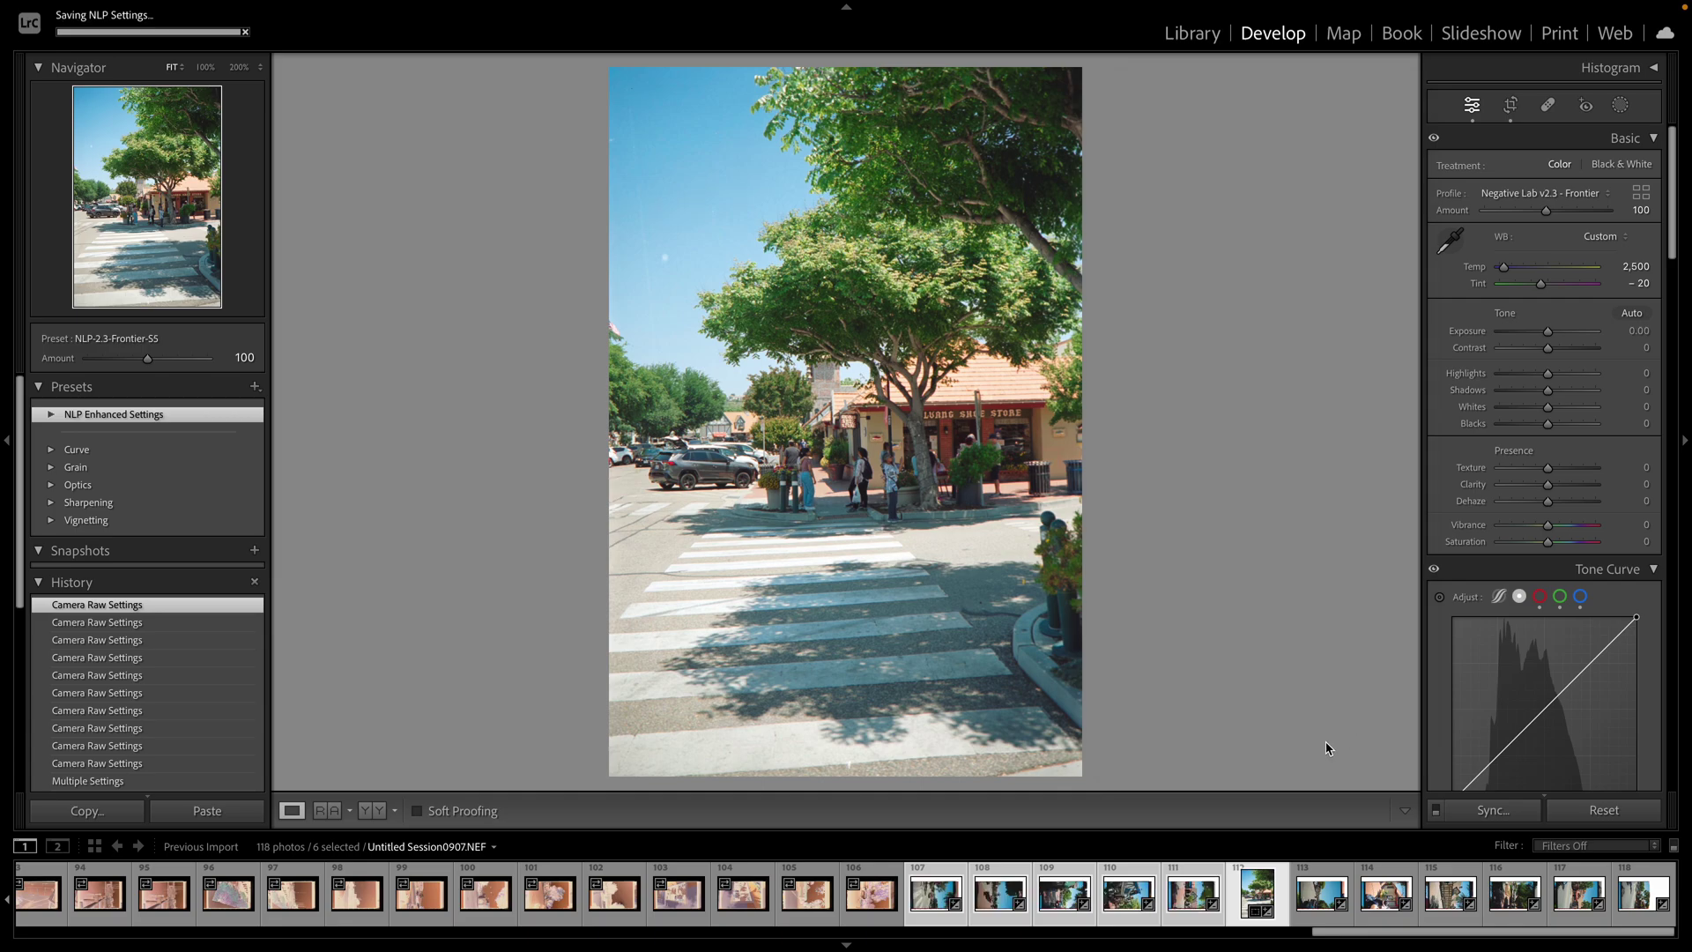
Copy scan 112's White Balance and Crop settings, including Straighten Angle and Aspect Ratio
click(865, 918)
click(1255, 909)
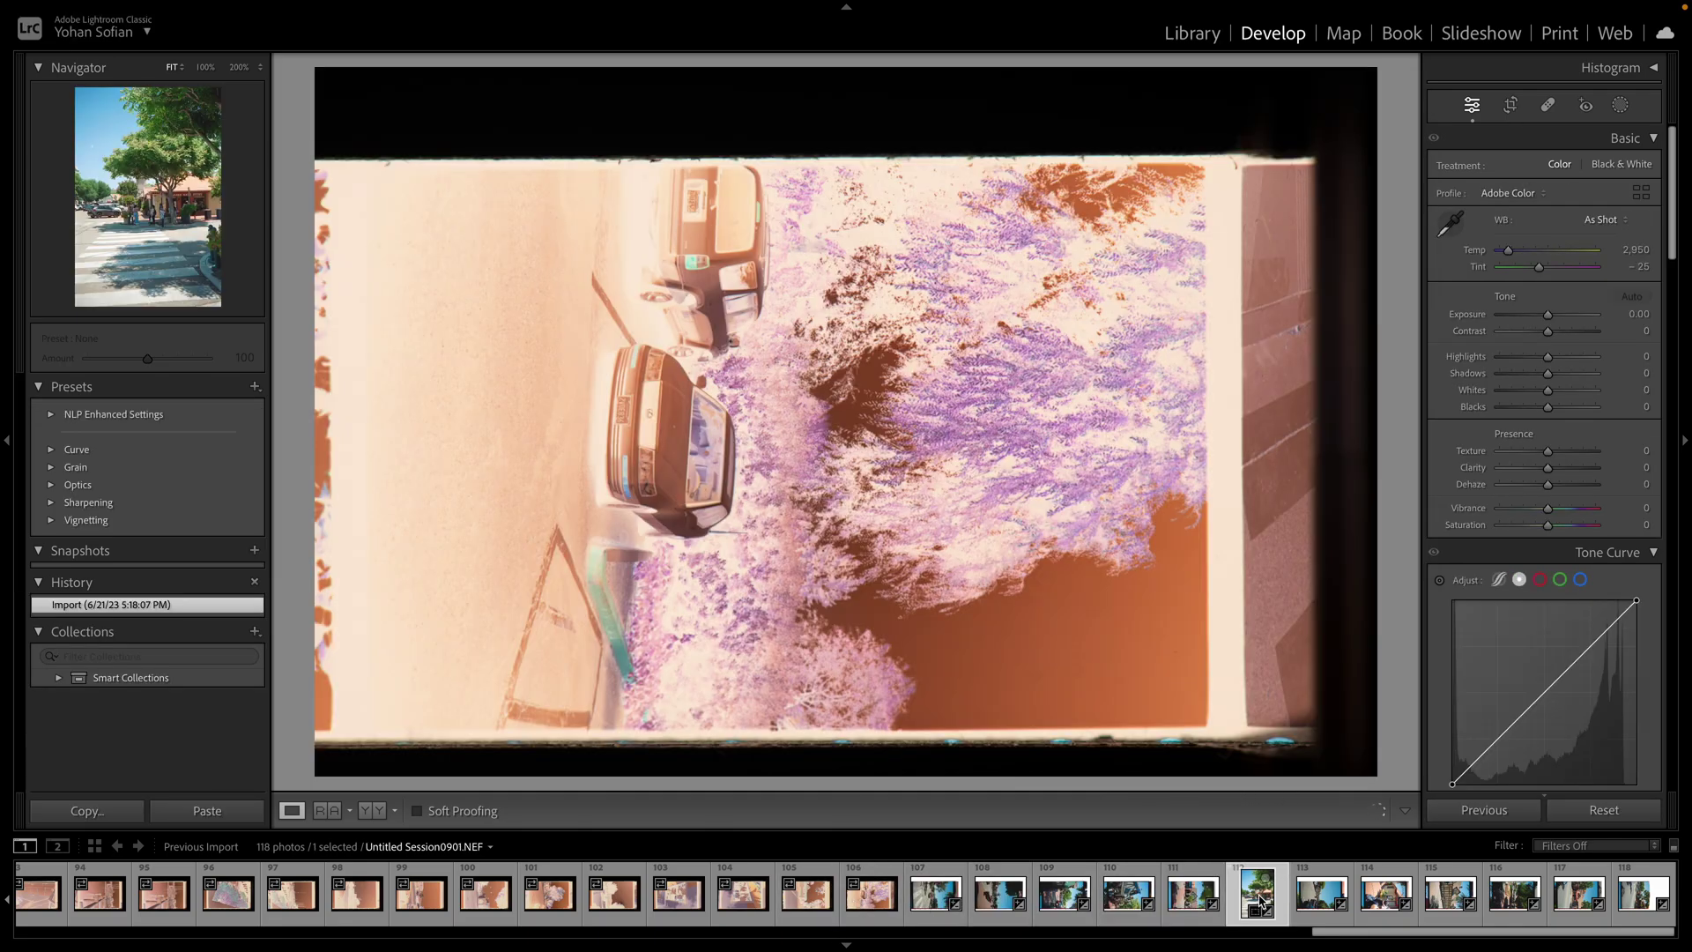
click(102, 814)
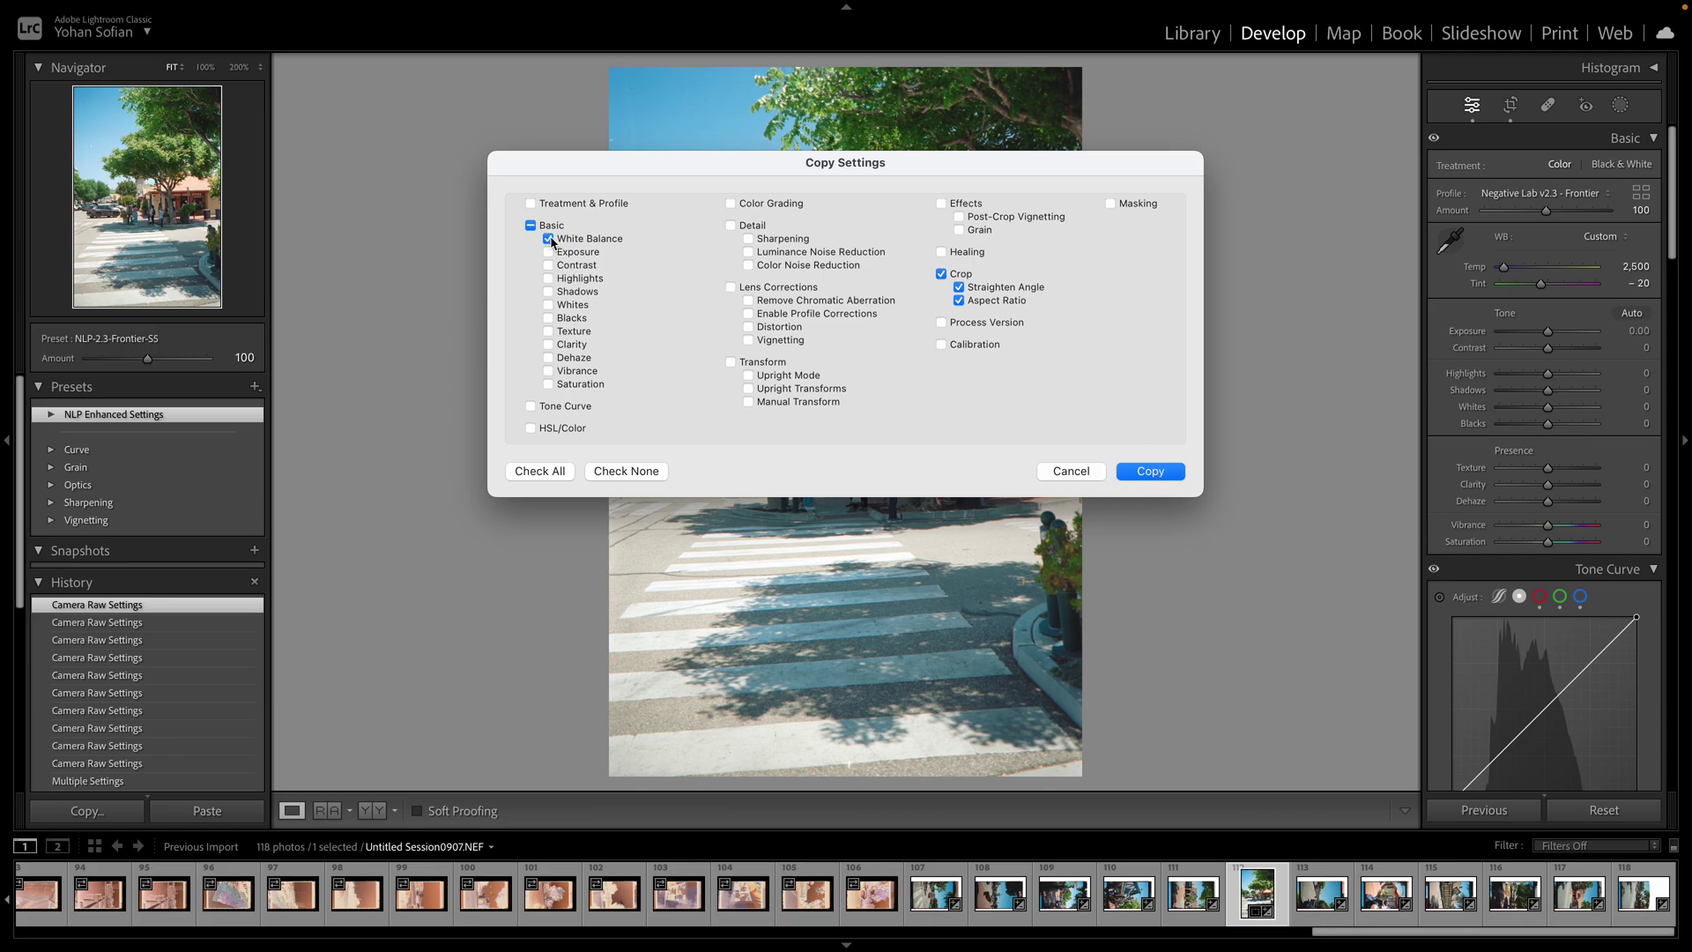
click(1150, 470)
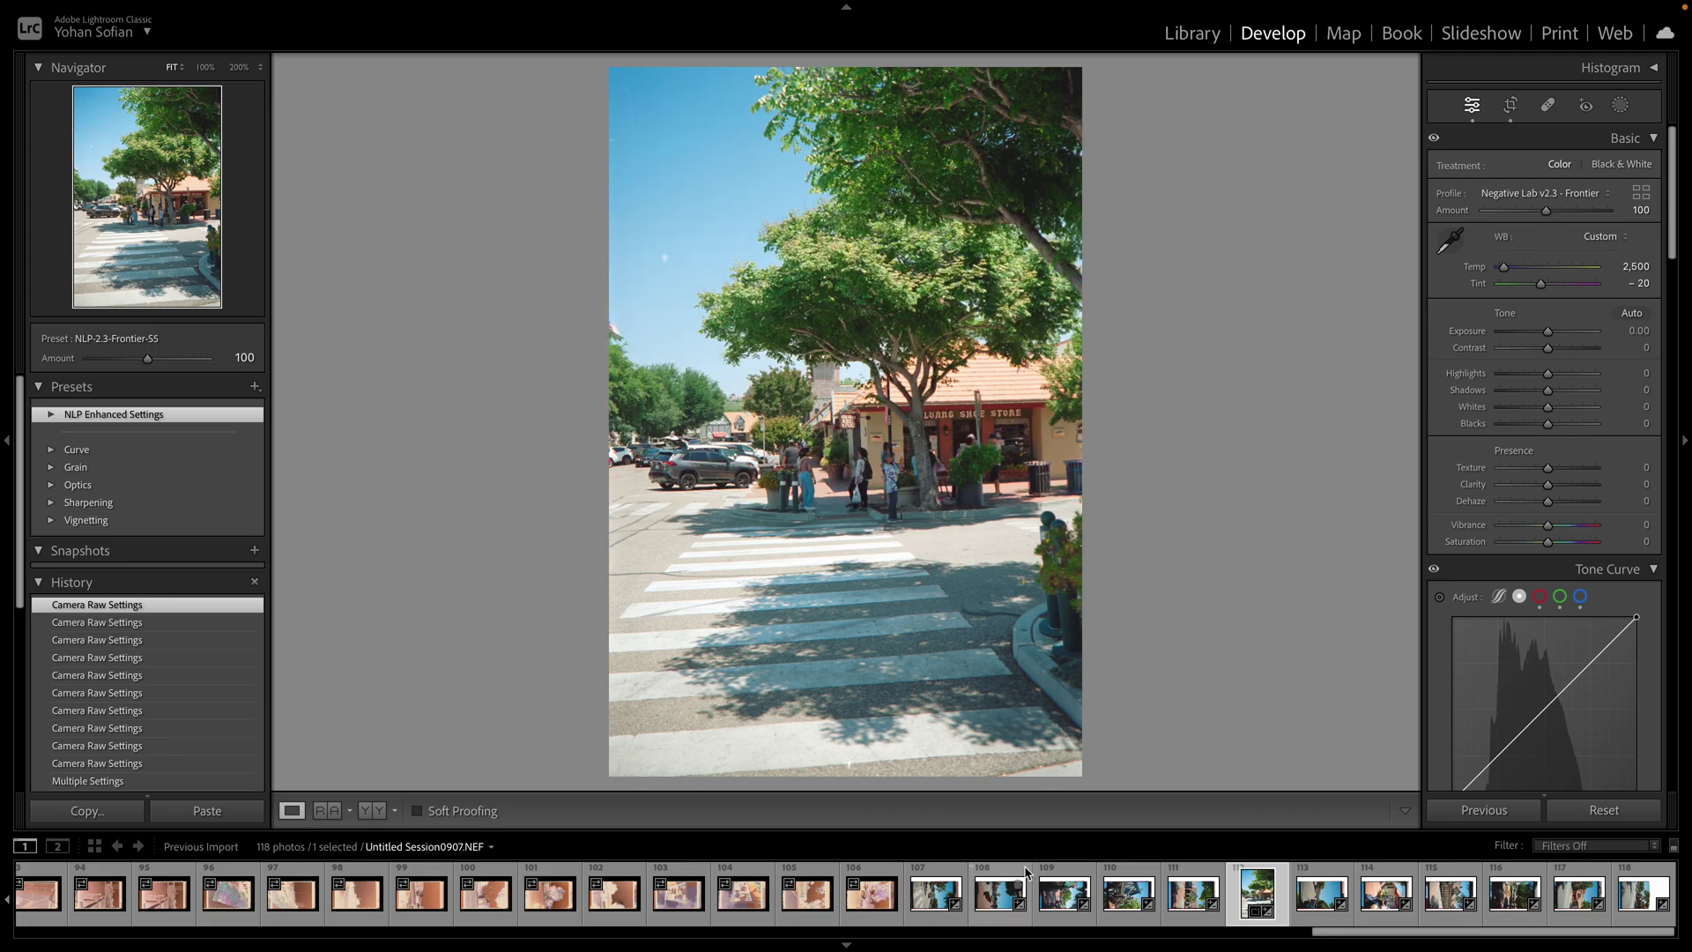
Select scans 107 to 111 and paste the copied develop settings onto them
click(928, 899)
shift+click(1193, 894)
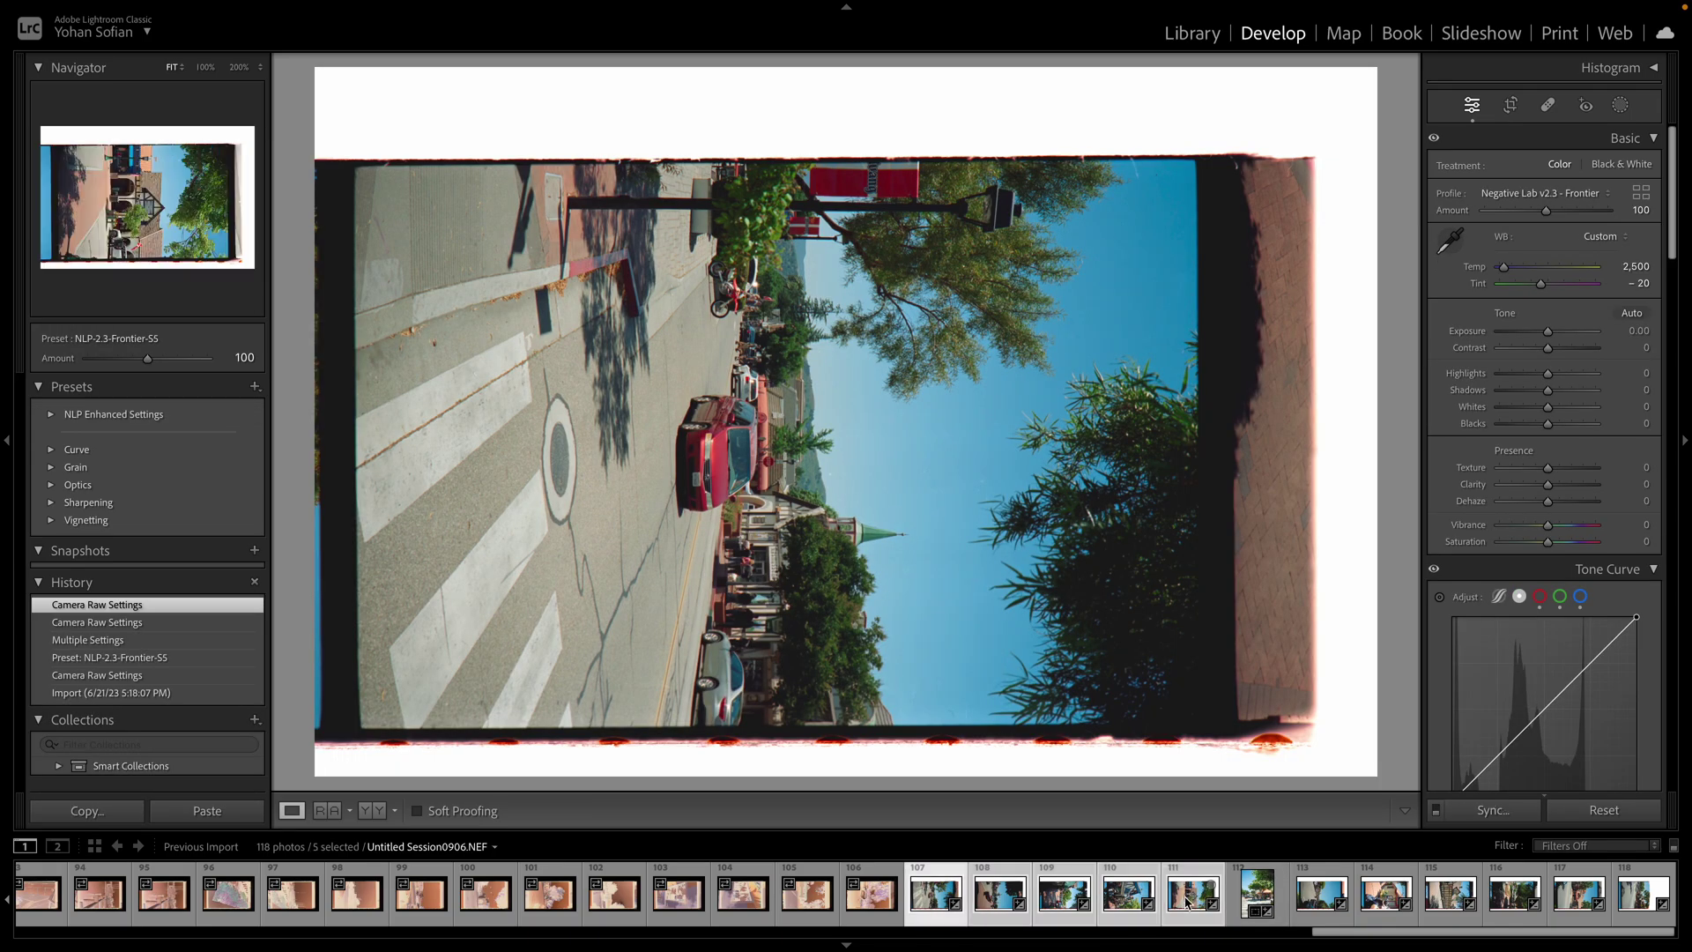
right_click(1190, 895)
mouse_move(1285, 734)
click(1445, 787)
Select scans 113 to 118 and paste the copied White Balance and Crop develop settings onto them
click(1338, 900)
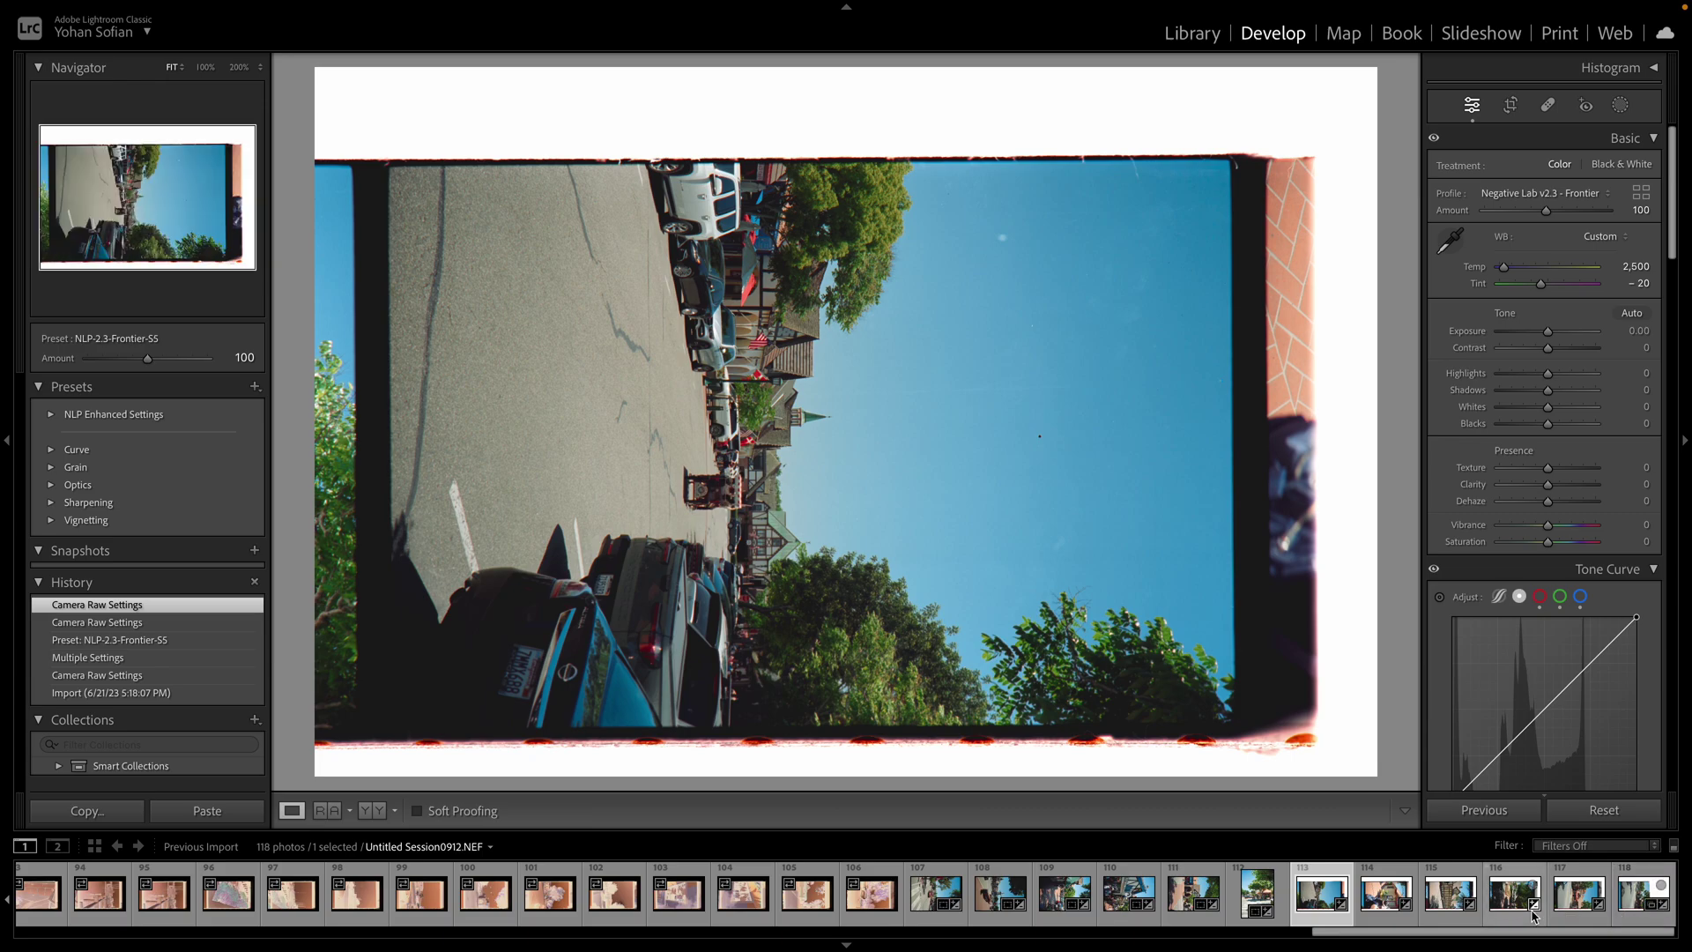
shift+click(1630, 899)
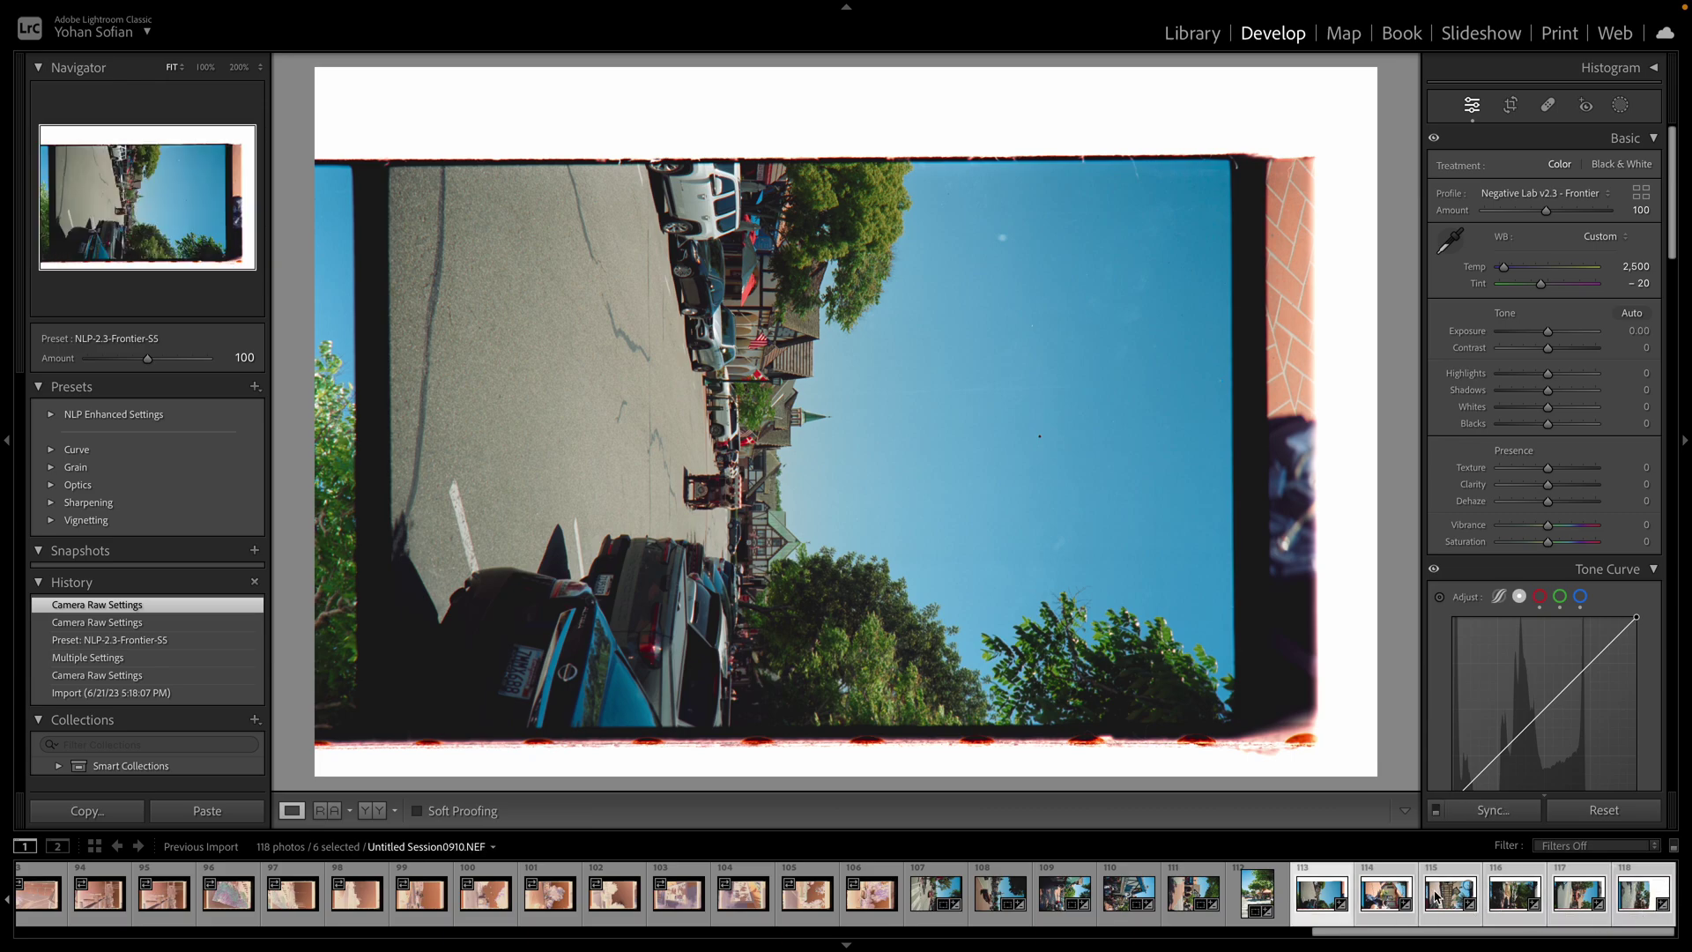
right_click(1331, 896)
mouse_move(1373, 738)
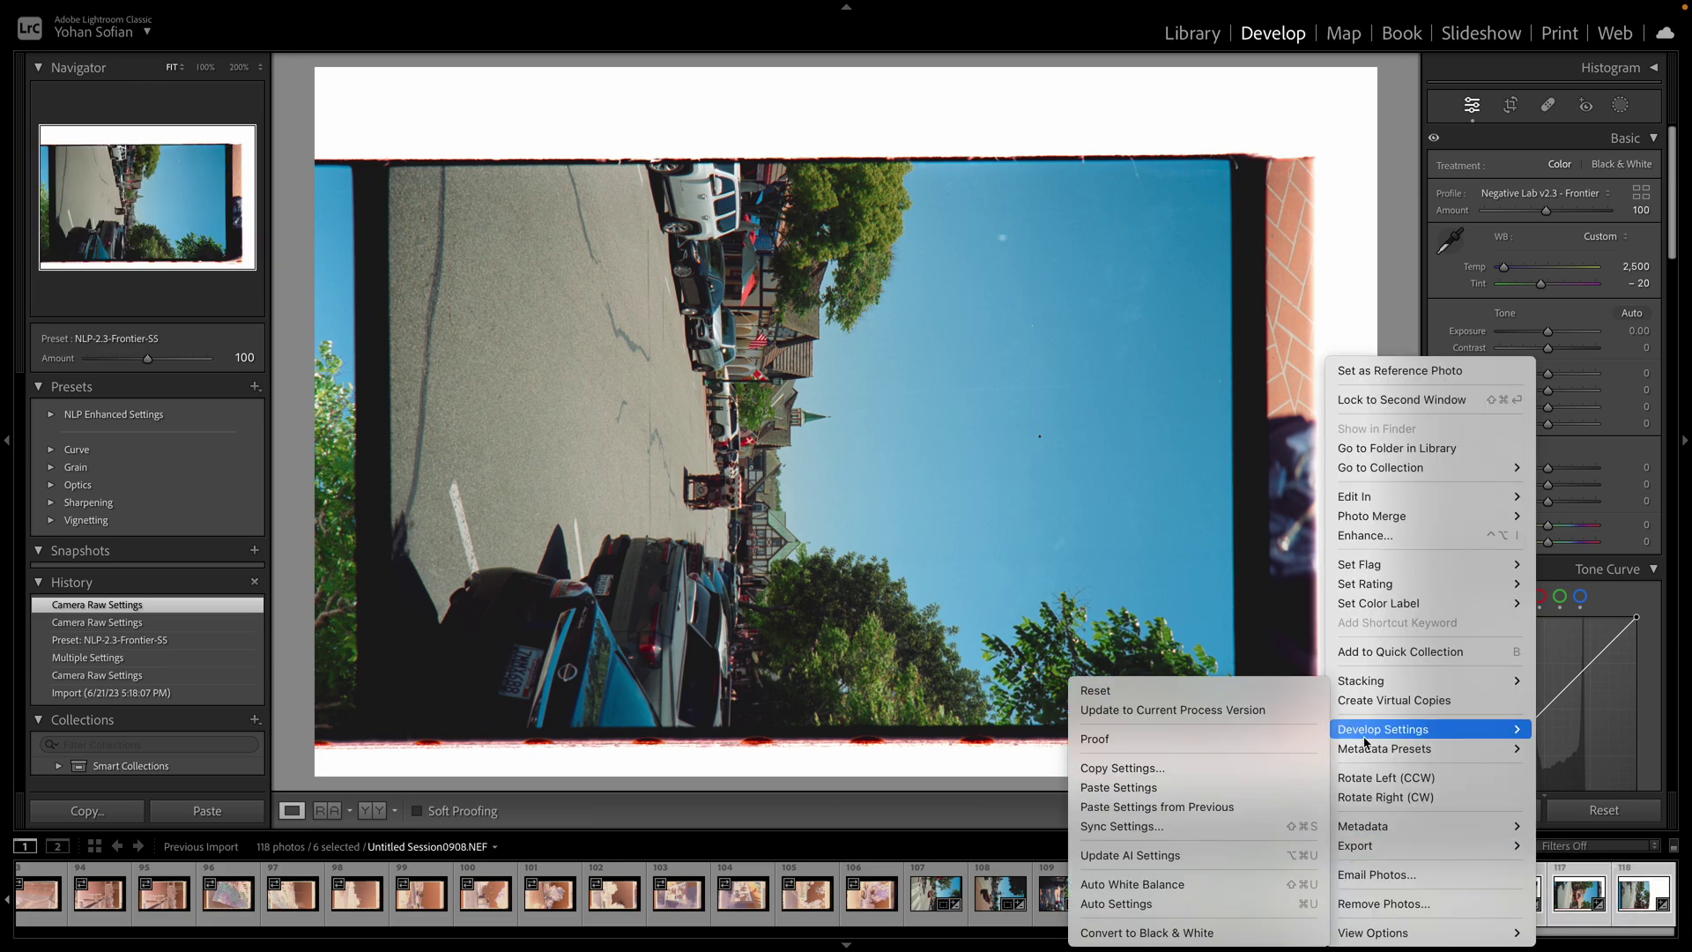
click(1257, 787)
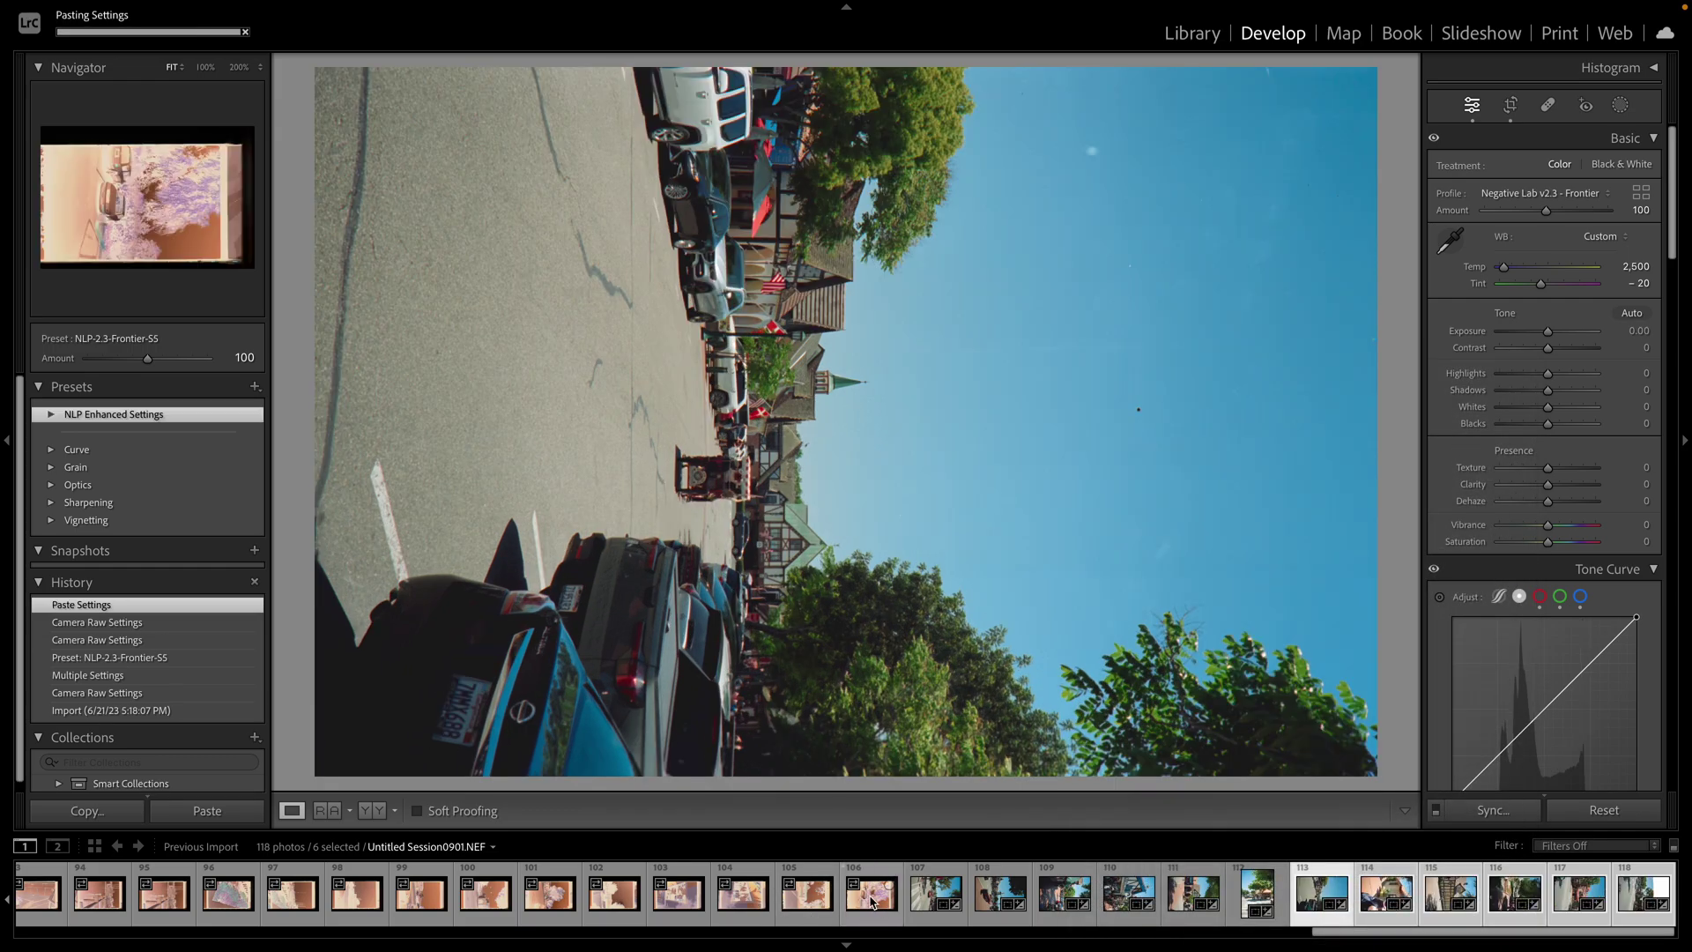
Turn scans 107 and 108 upright and reposition their crops to exclude the dark film border above the image
click(915, 899)
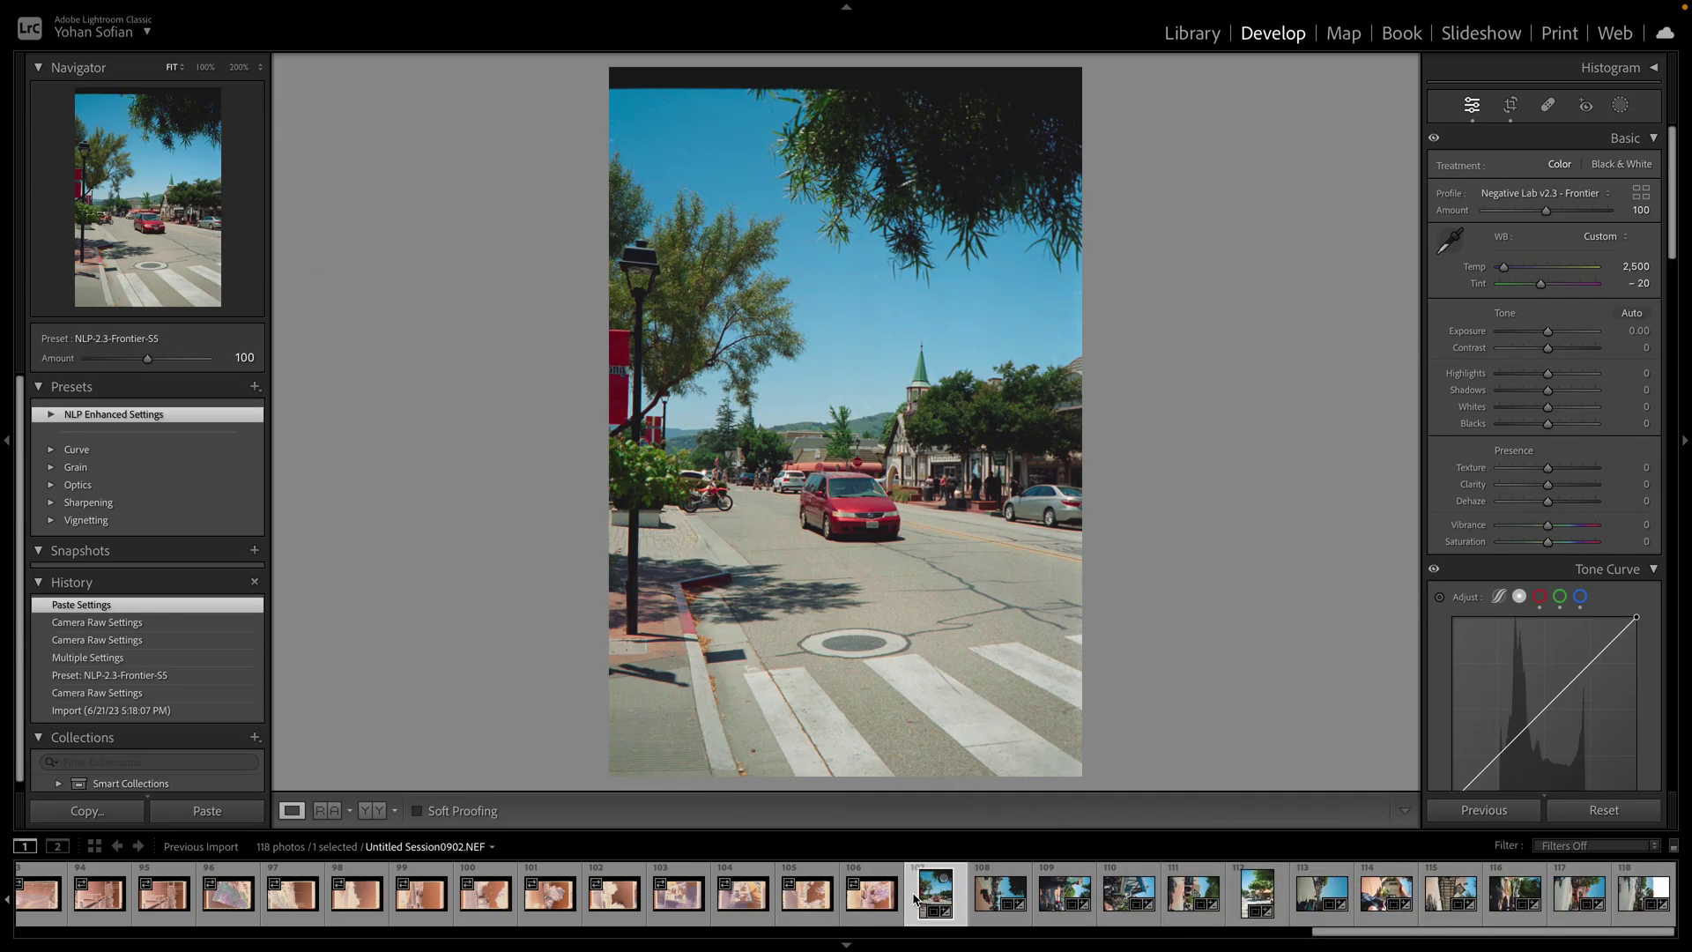
click(1516, 105)
drag(879, 366, 891, 341)
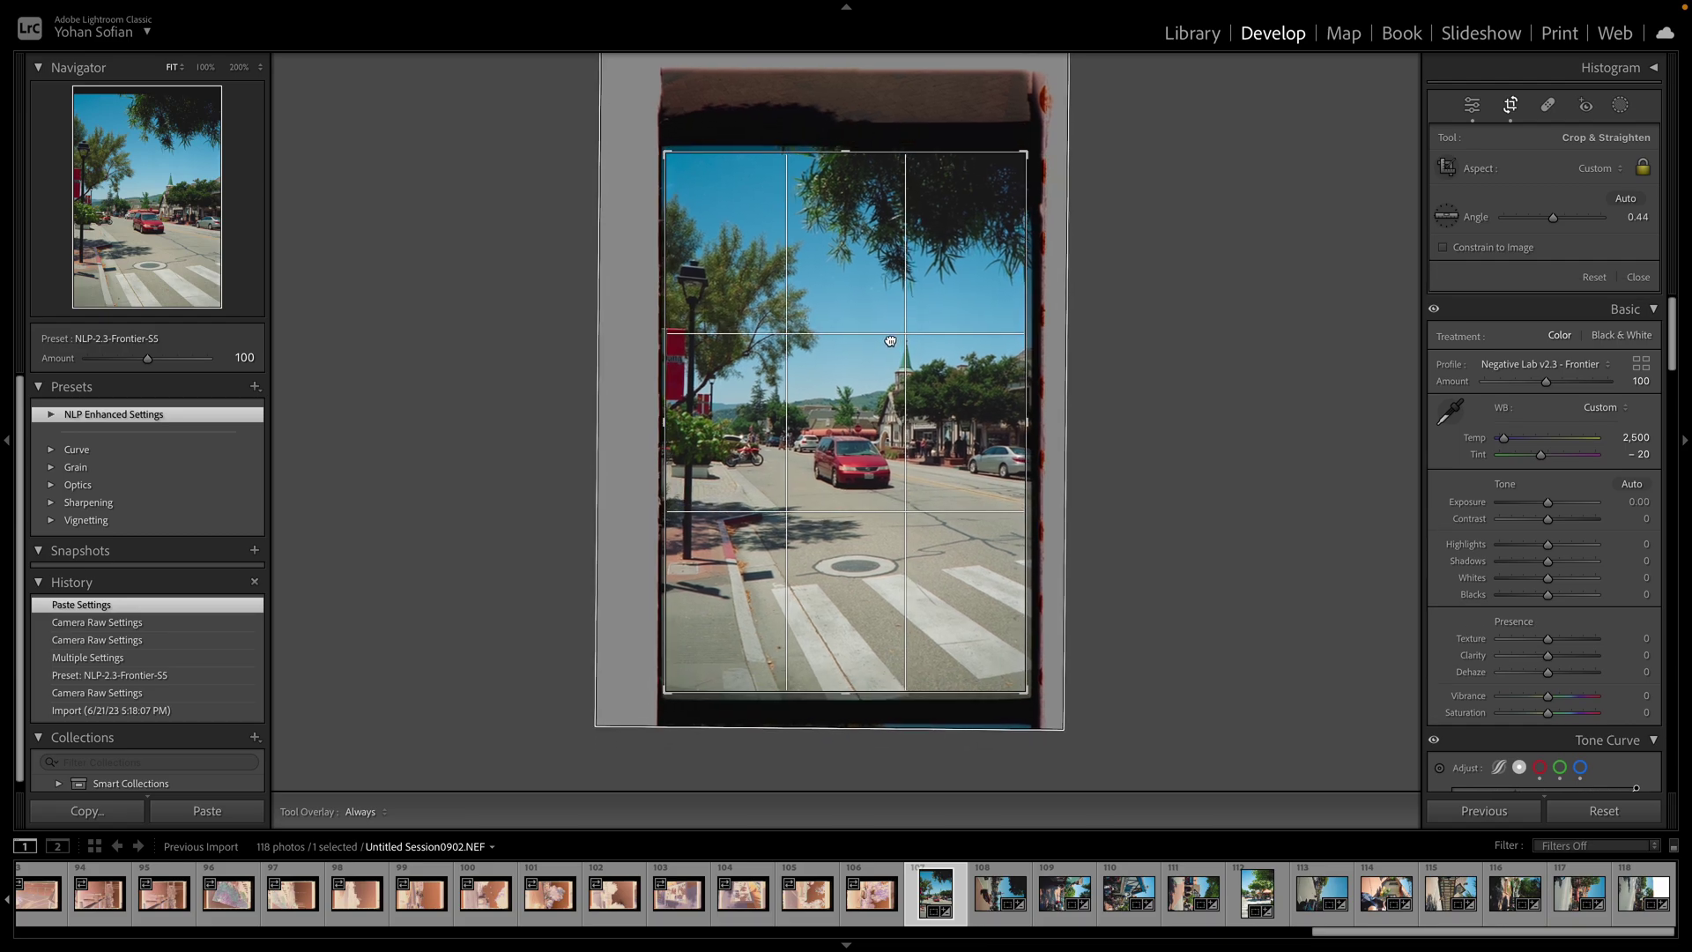
click(1001, 892)
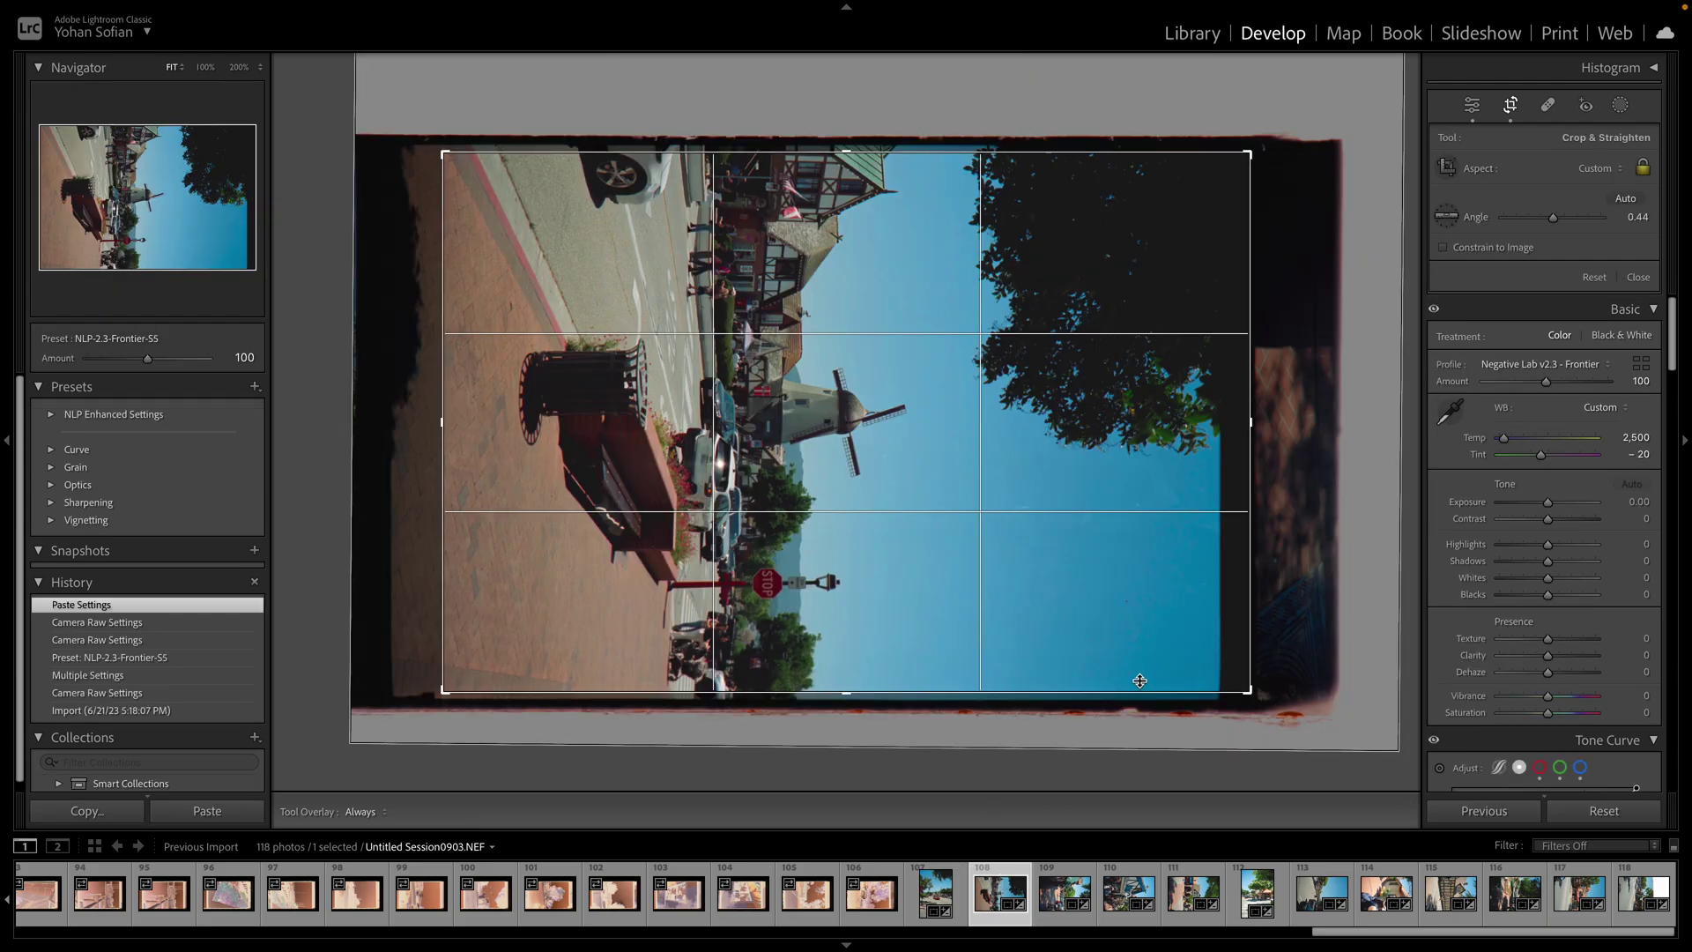
key(ctrl+bracketleft)
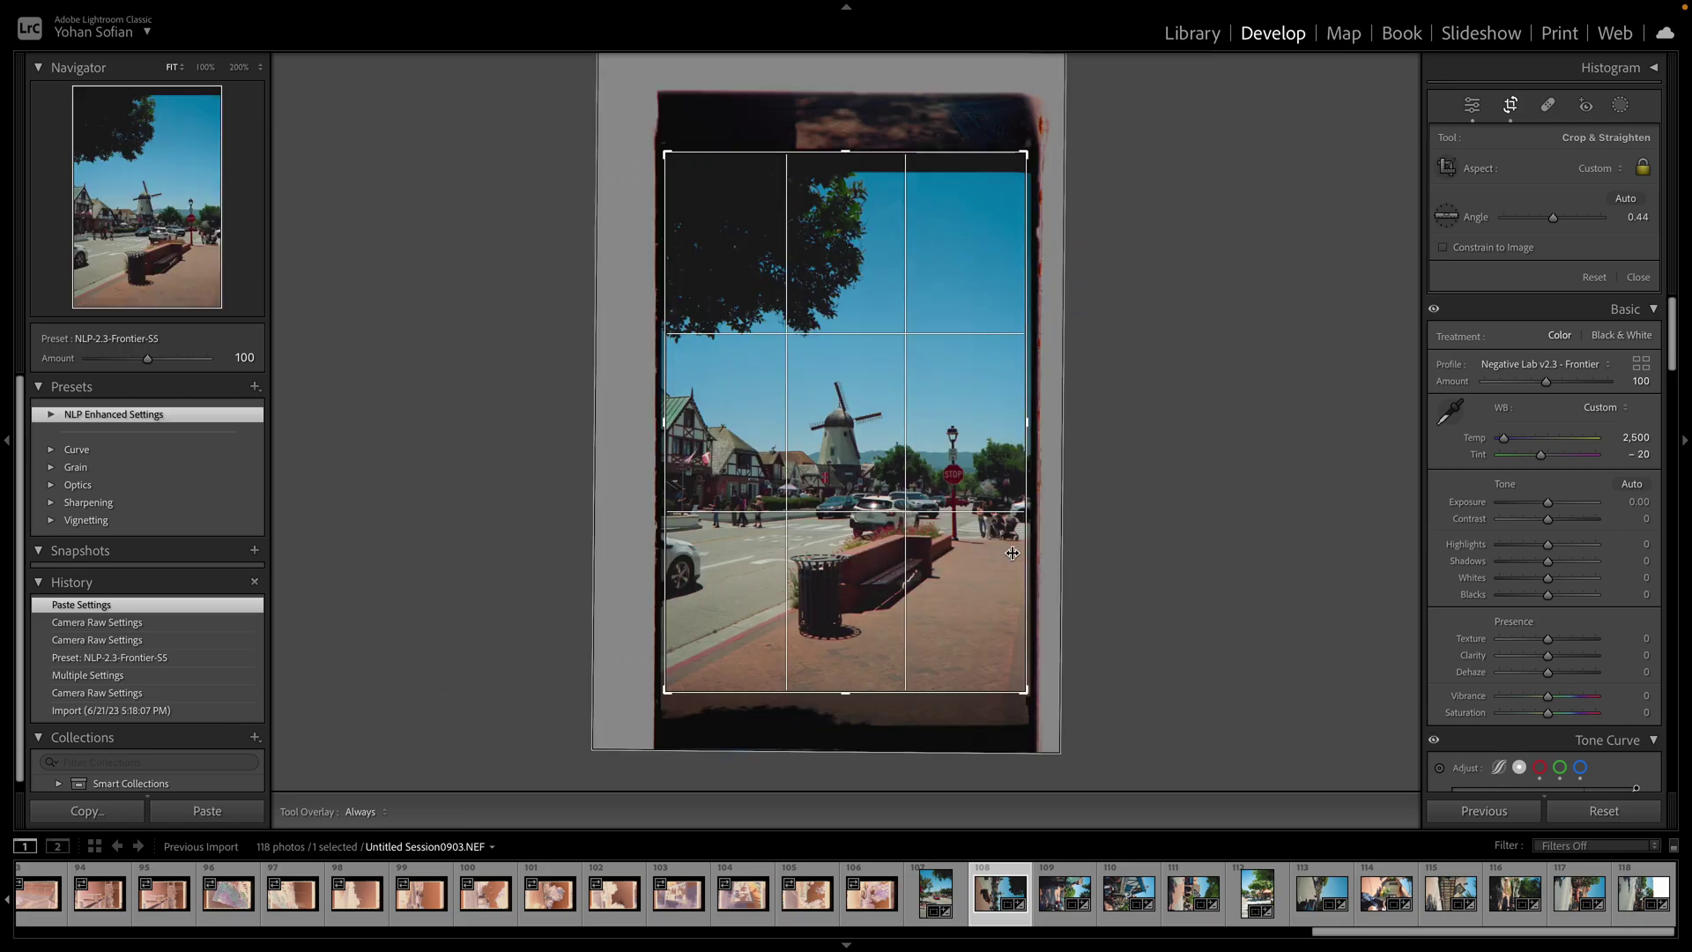
drag(1012, 553, 1013, 526)
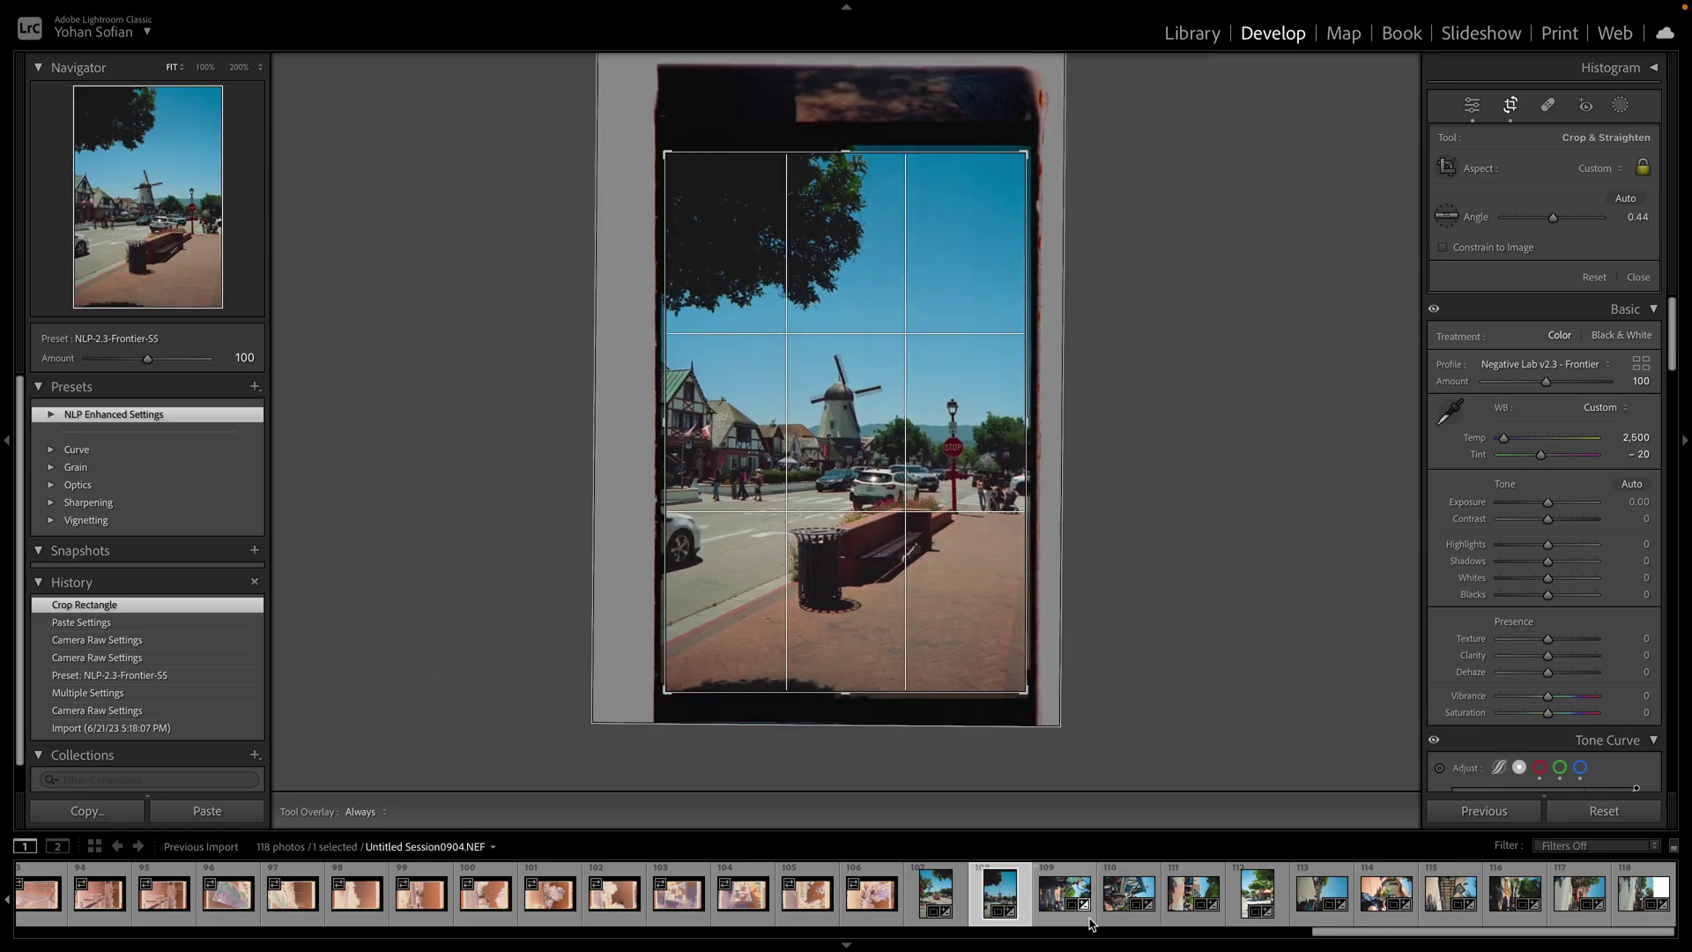
Turn scans 109 to 111 upright, reposition their crops inside the film frame, and finish cropping
click(1042, 909)
key(ctrl+bracketleft)
drag(929, 573, 929, 526)
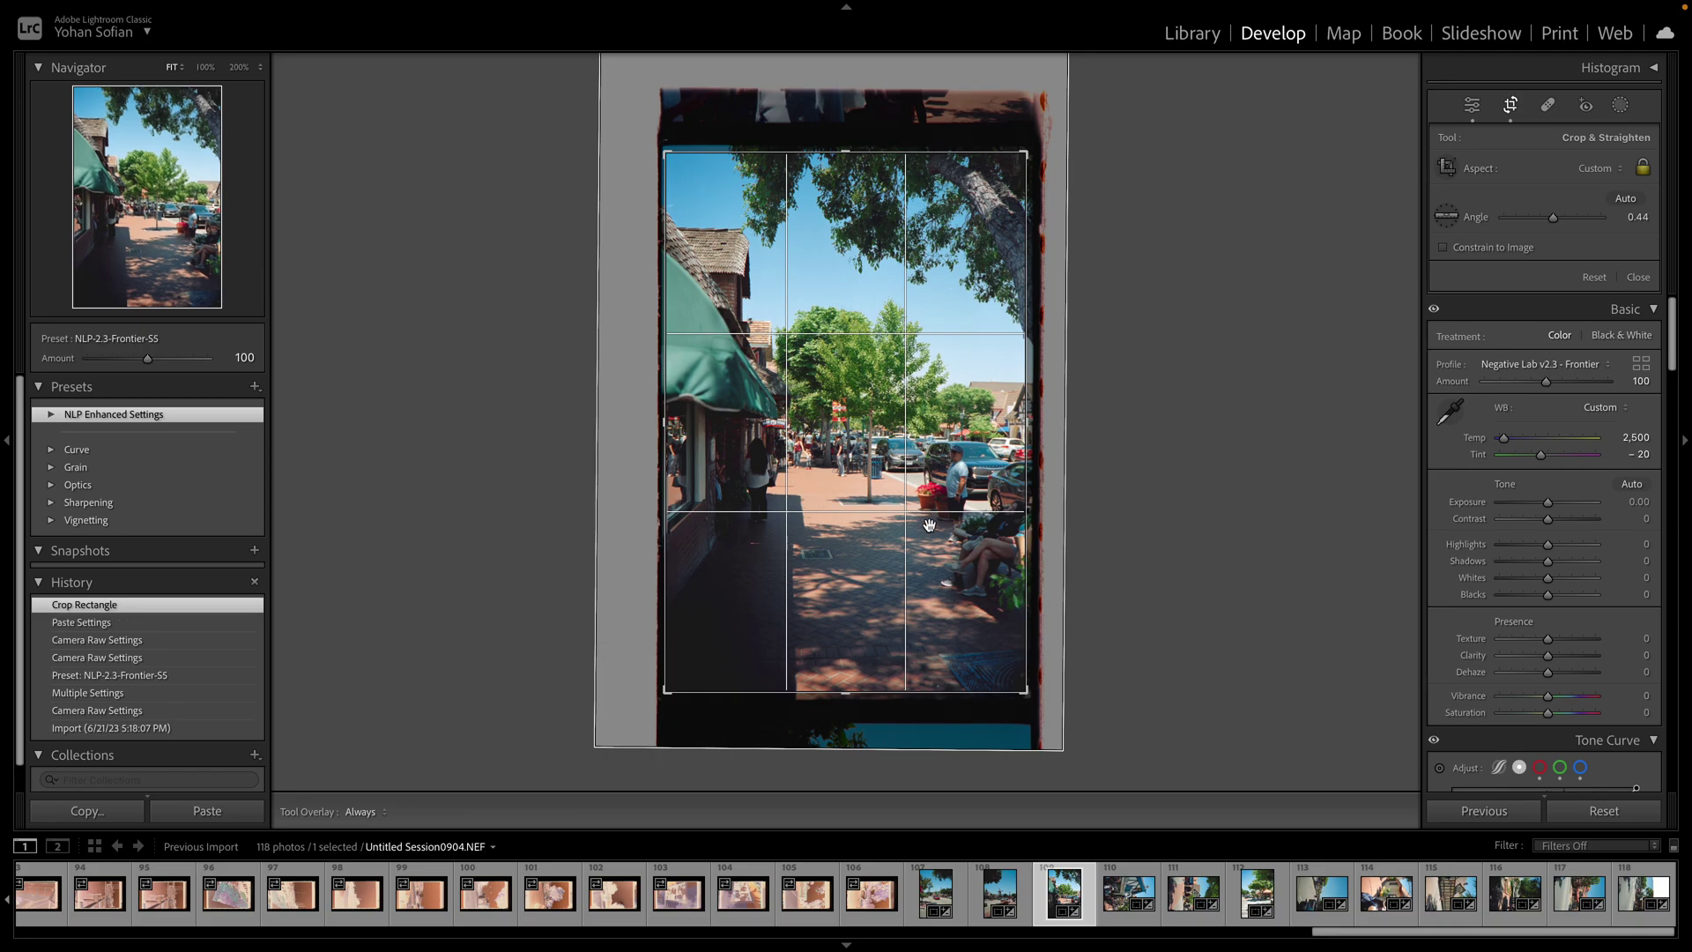
click(1128, 893)
drag(933, 595, 934, 566)
click(1190, 908)
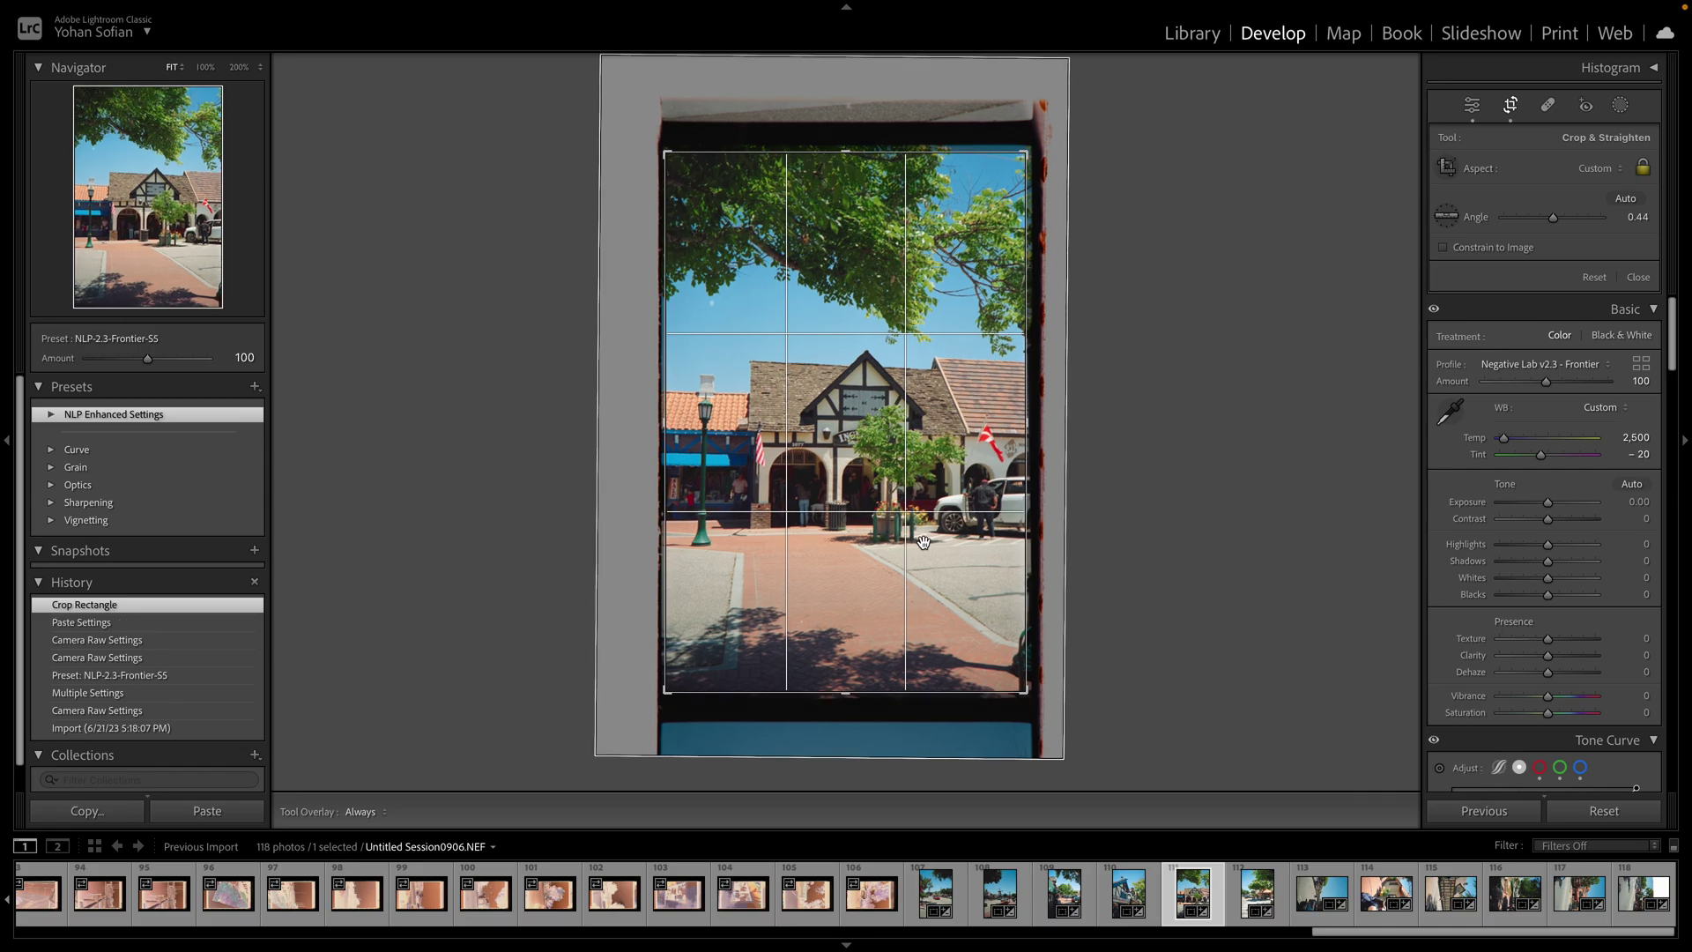
key(Return)
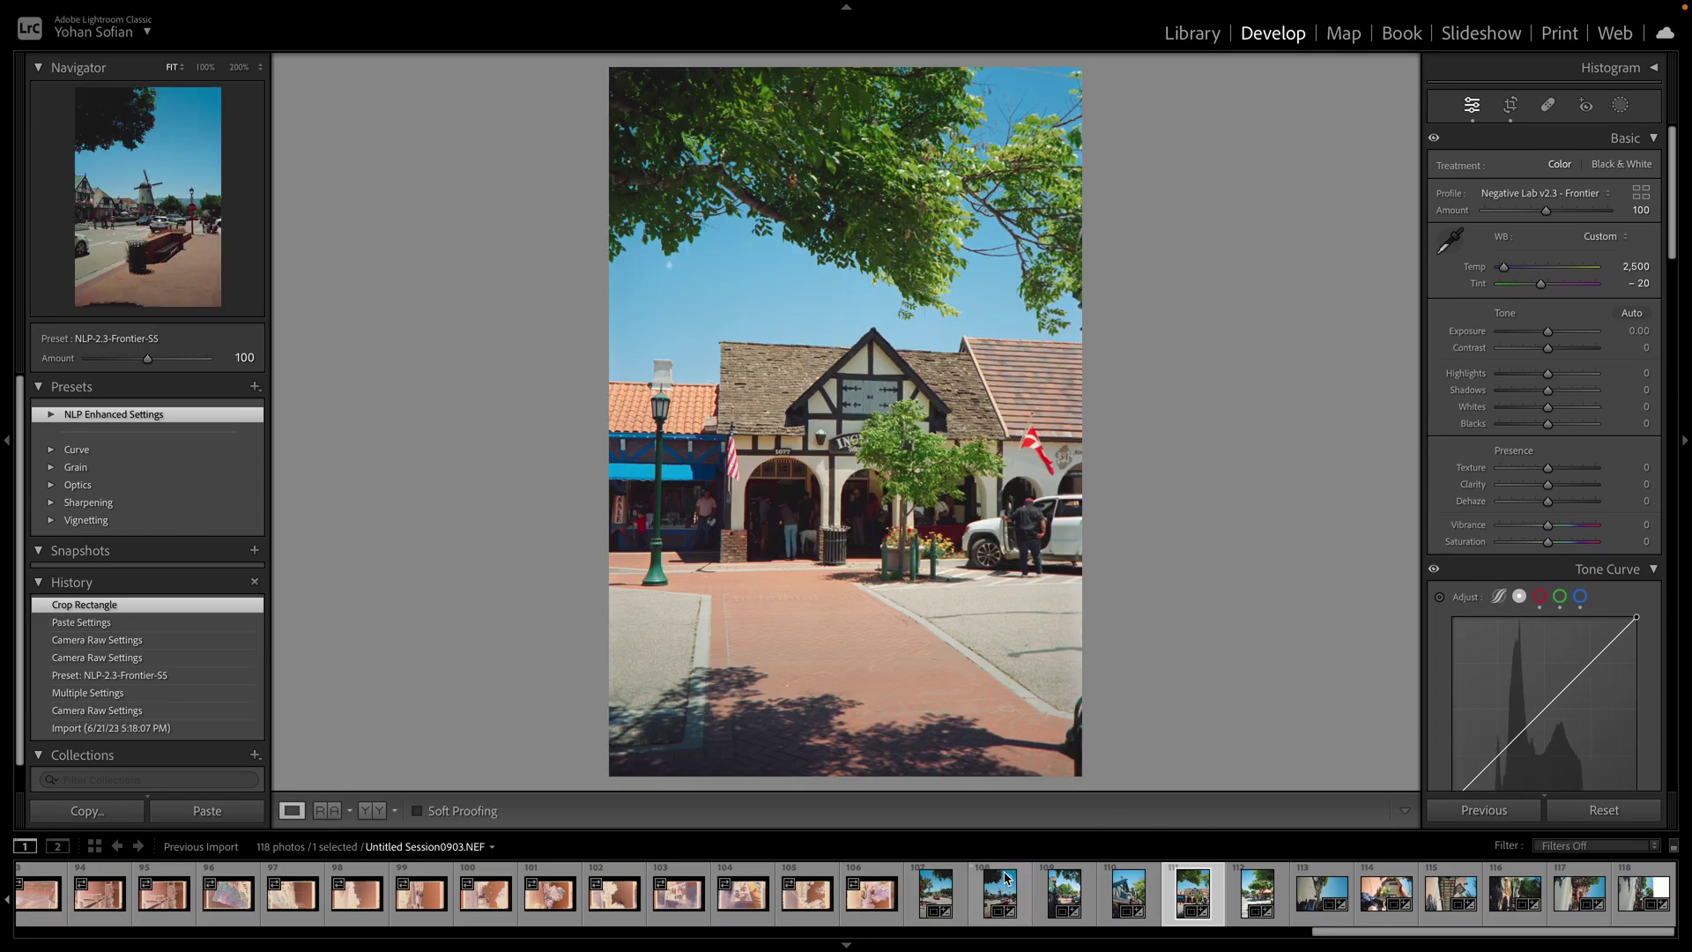
Review the cropped scans 109, 110, 111 and 107 and compare their converted color and brightness
click(1054, 898)
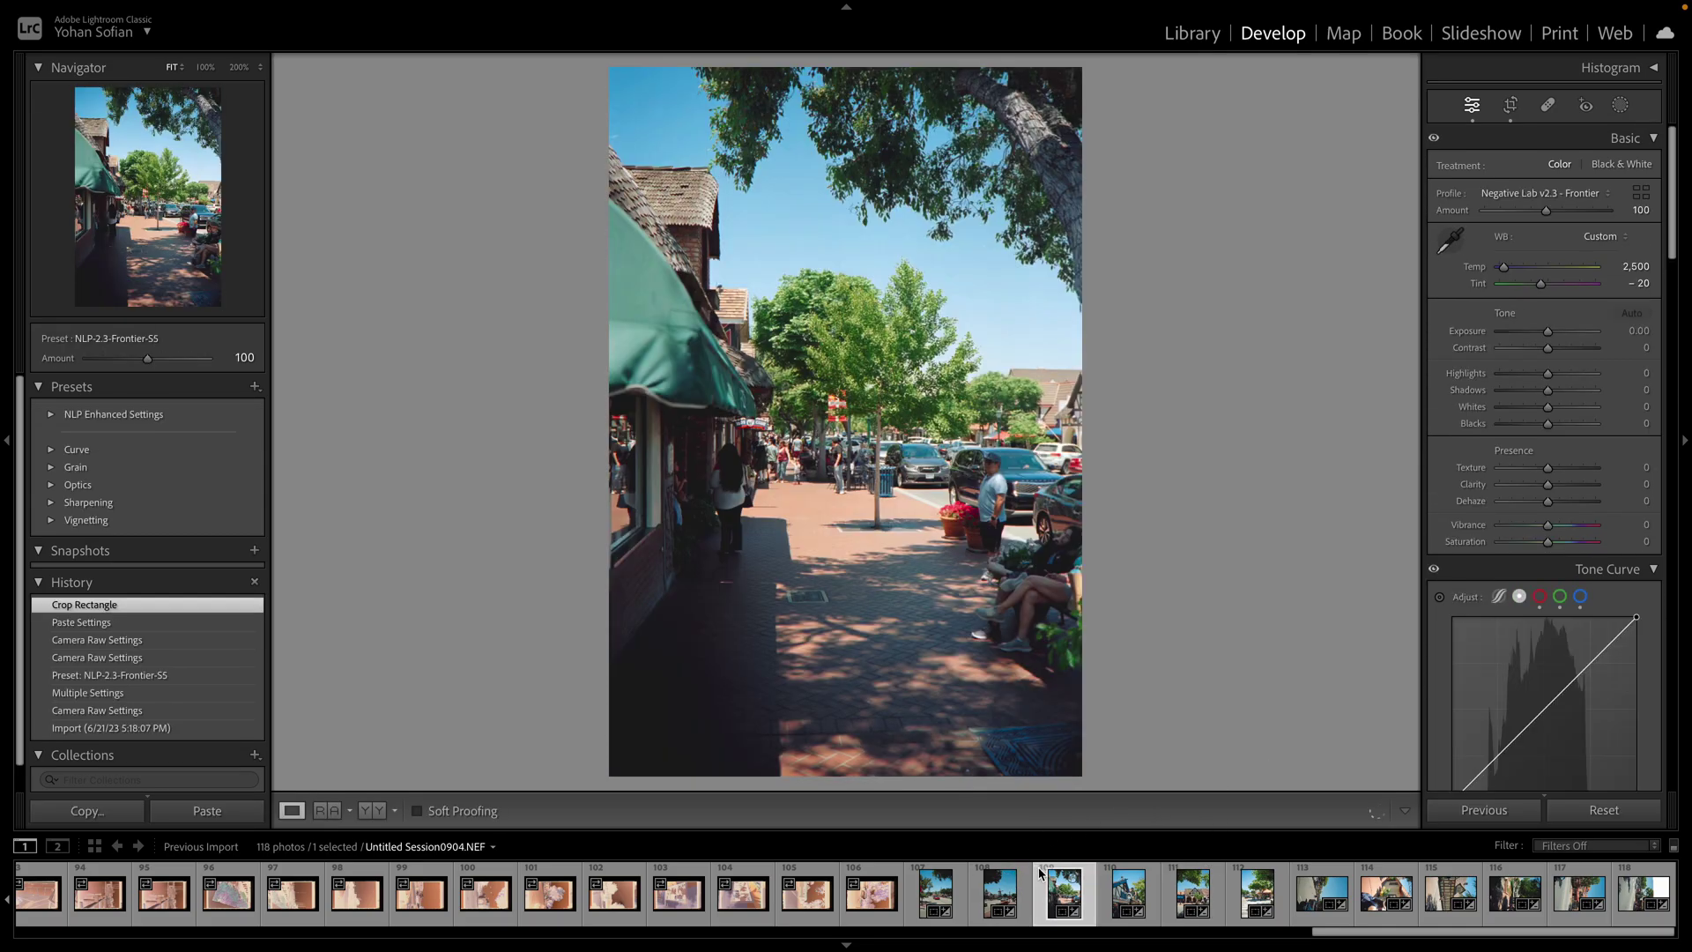
click(1128, 892)
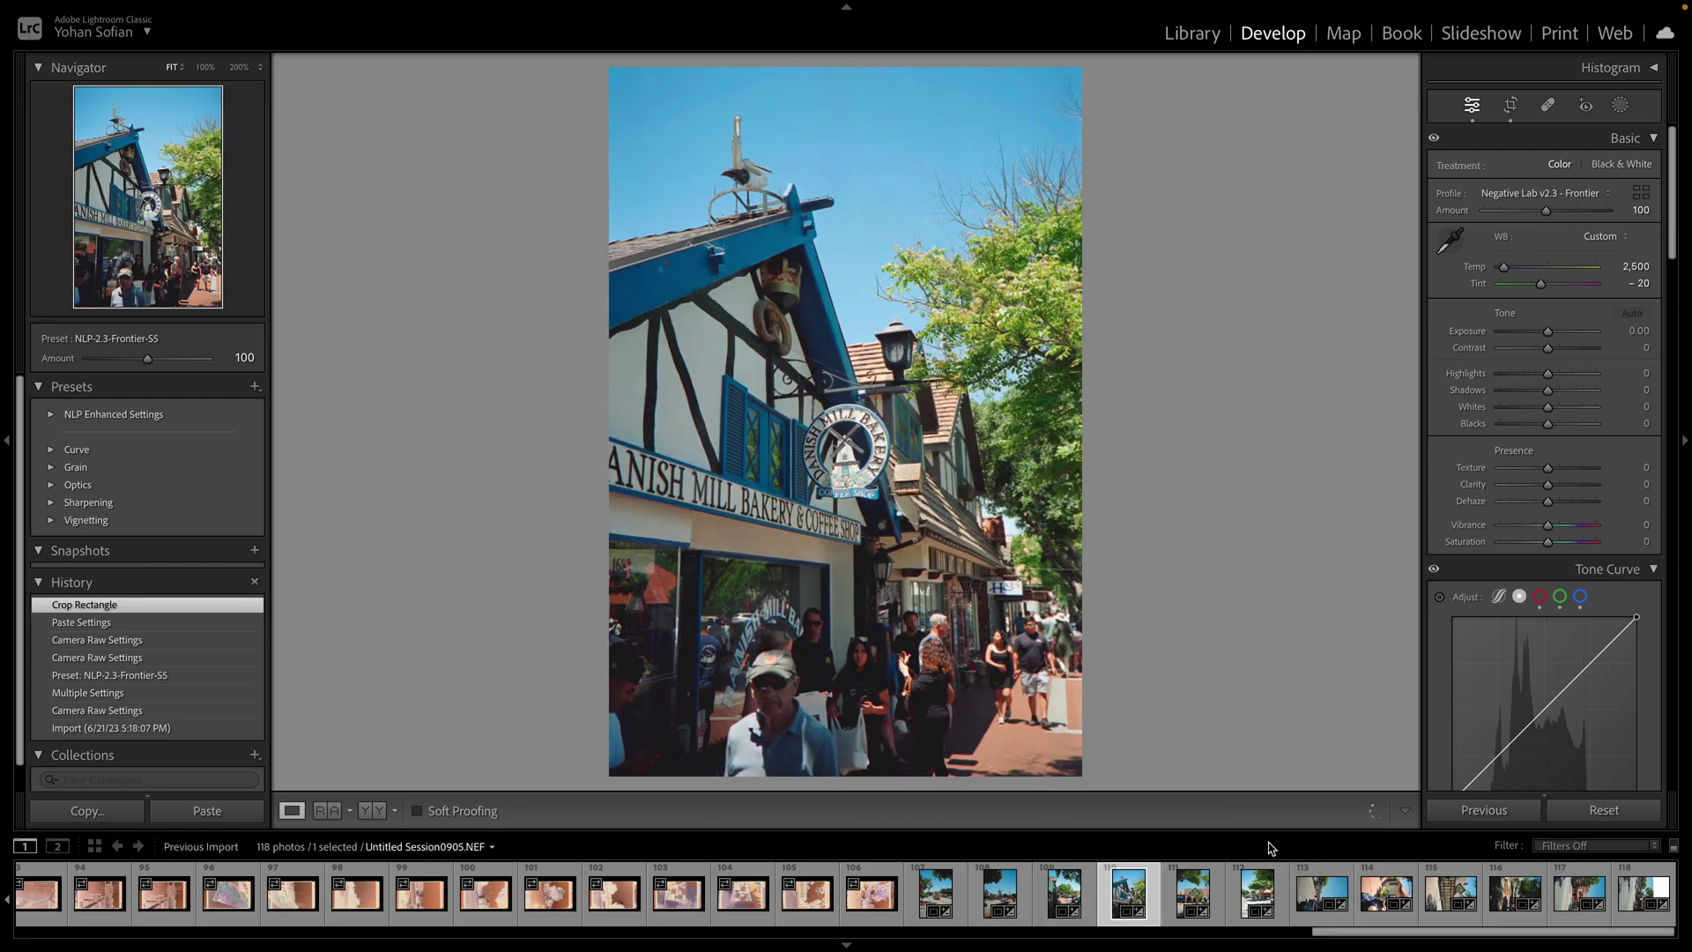
click(1194, 892)
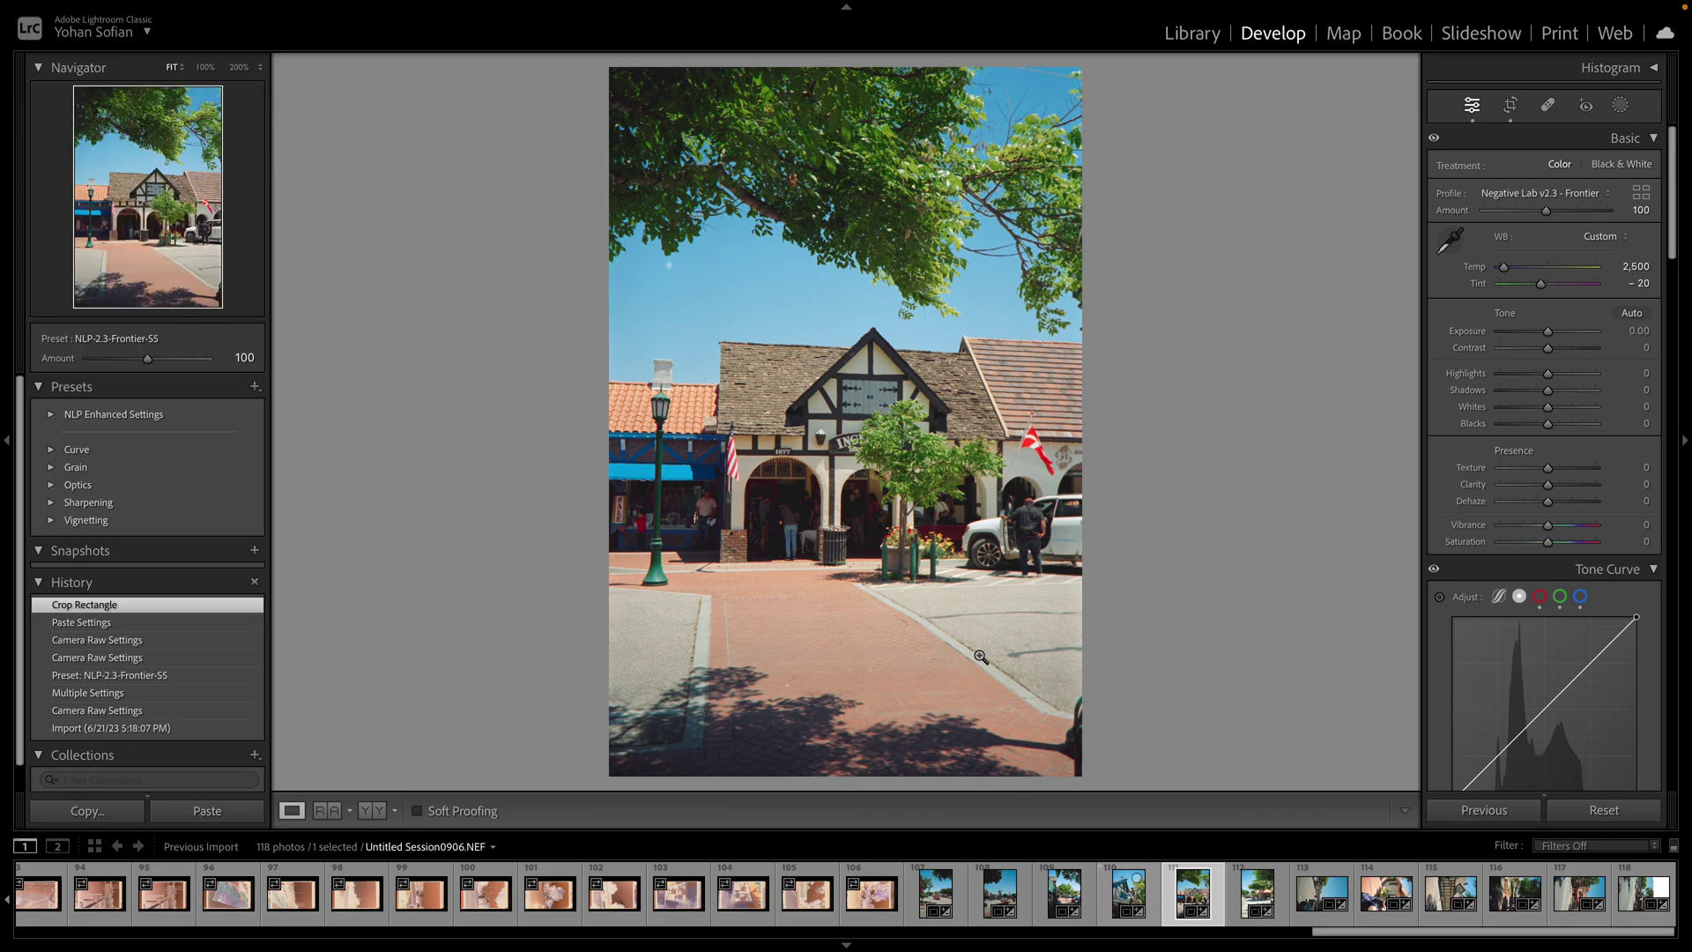
click(1128, 892)
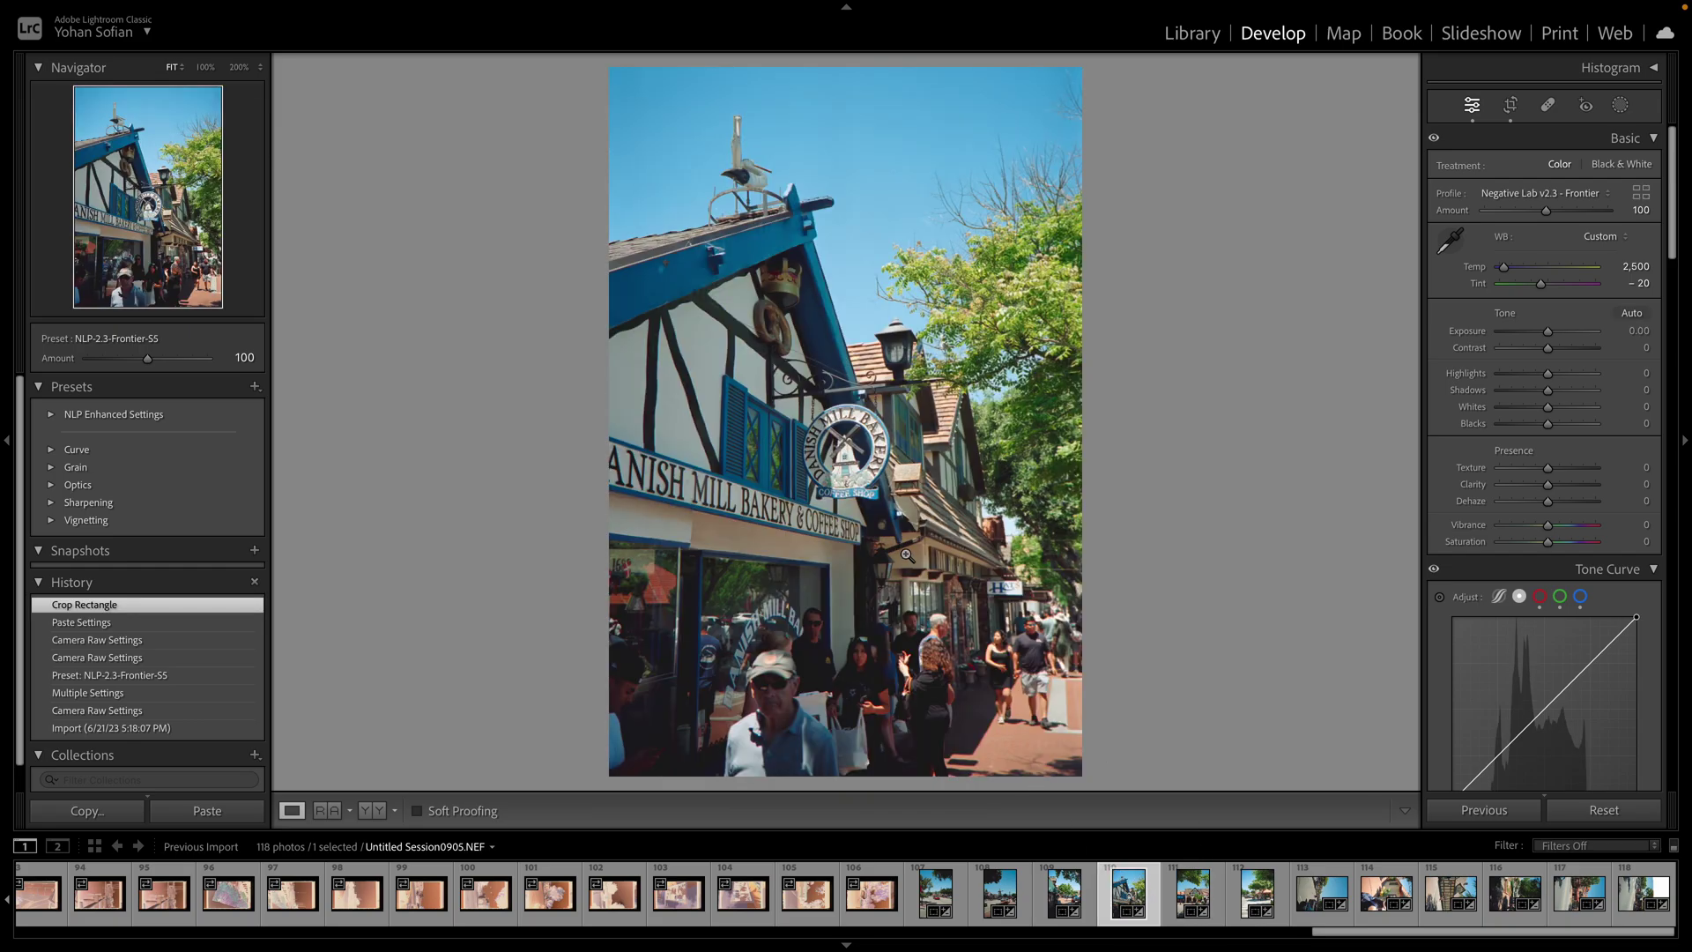
click(1193, 892)
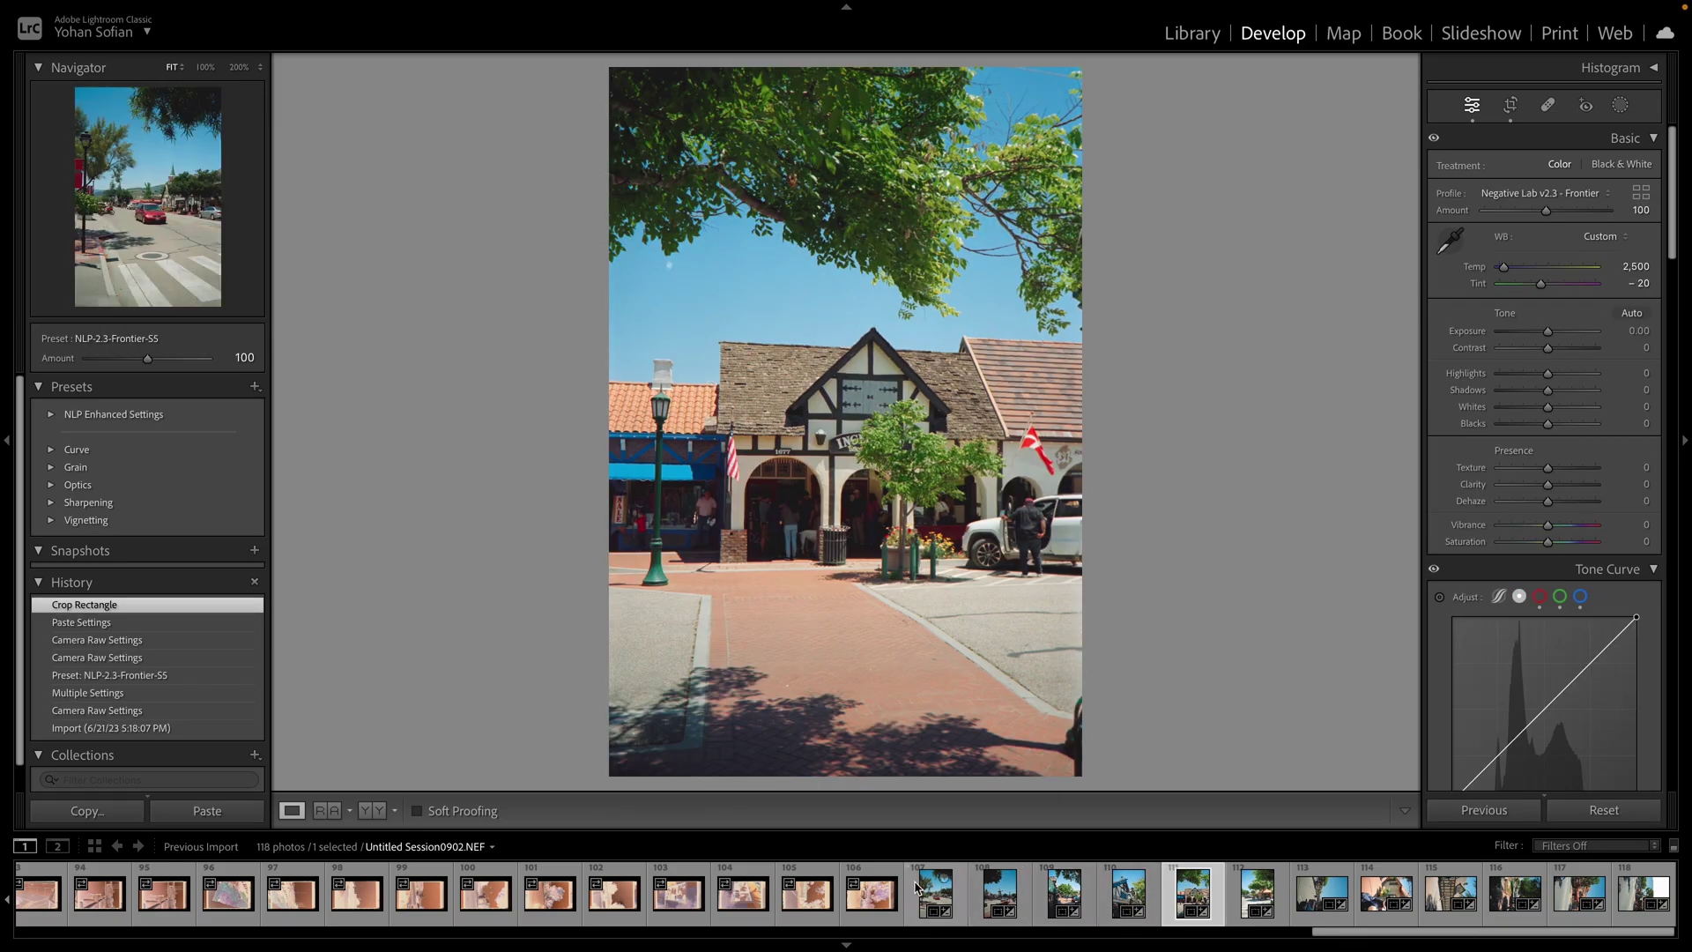
click(936, 894)
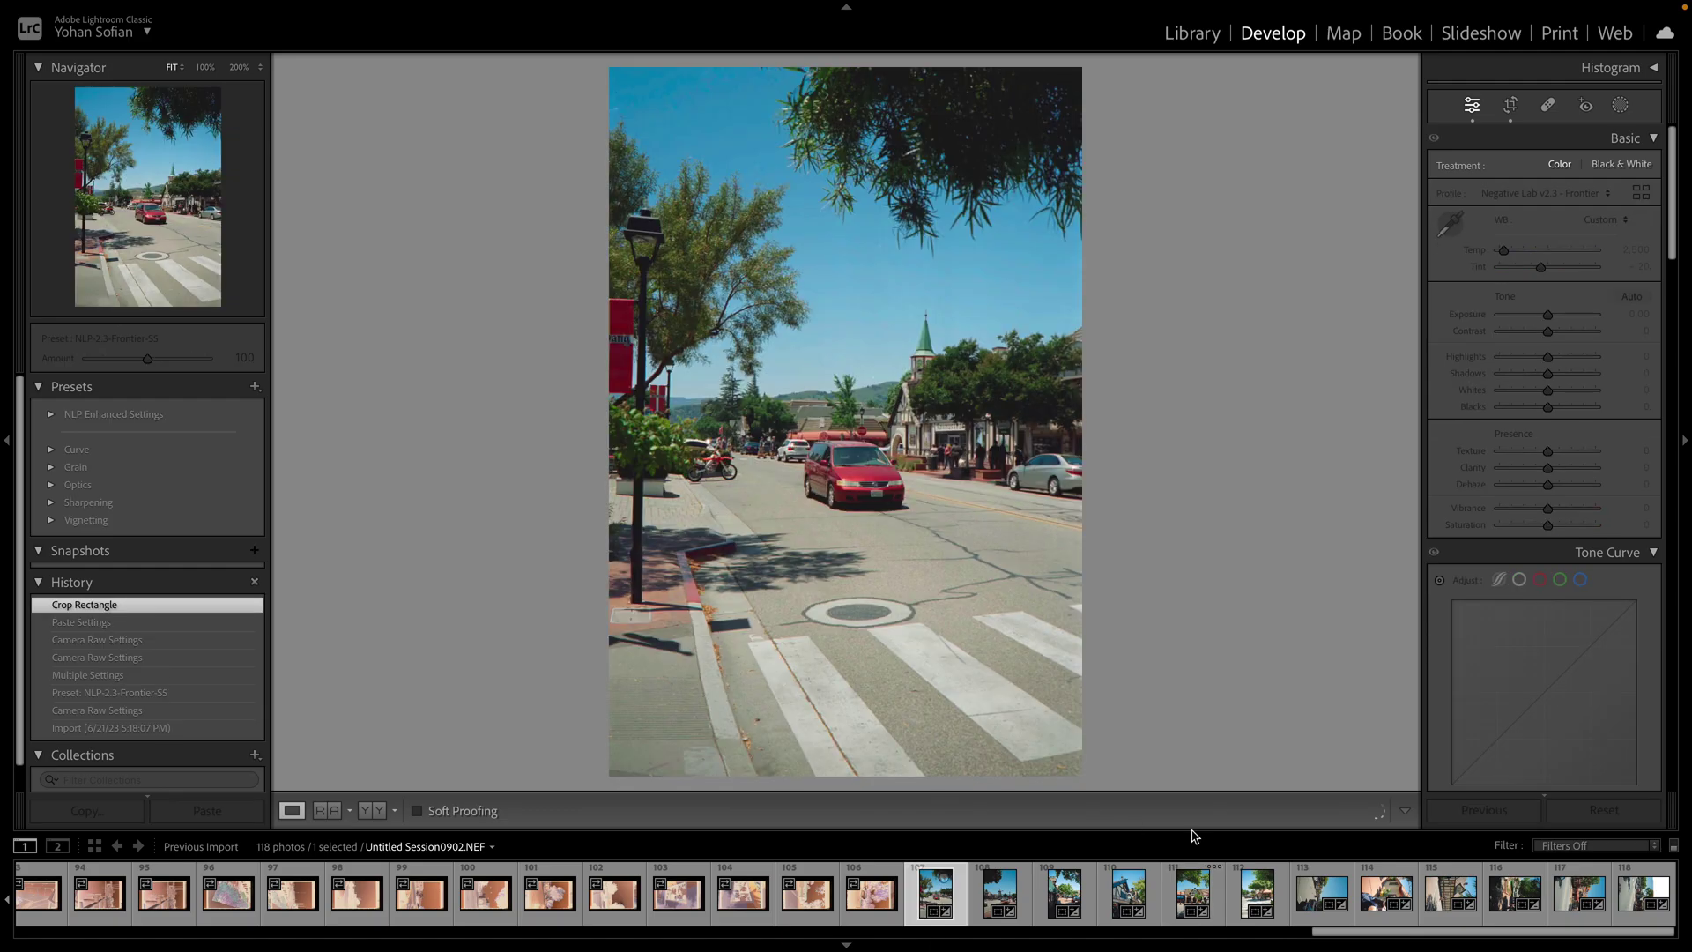
Unconvert scan 108 in Negative Lab Pro and reconvert it using Digital Camera, Frontier, 3 – Default pre-saturation and a 5% border buffer
click(1001, 894)
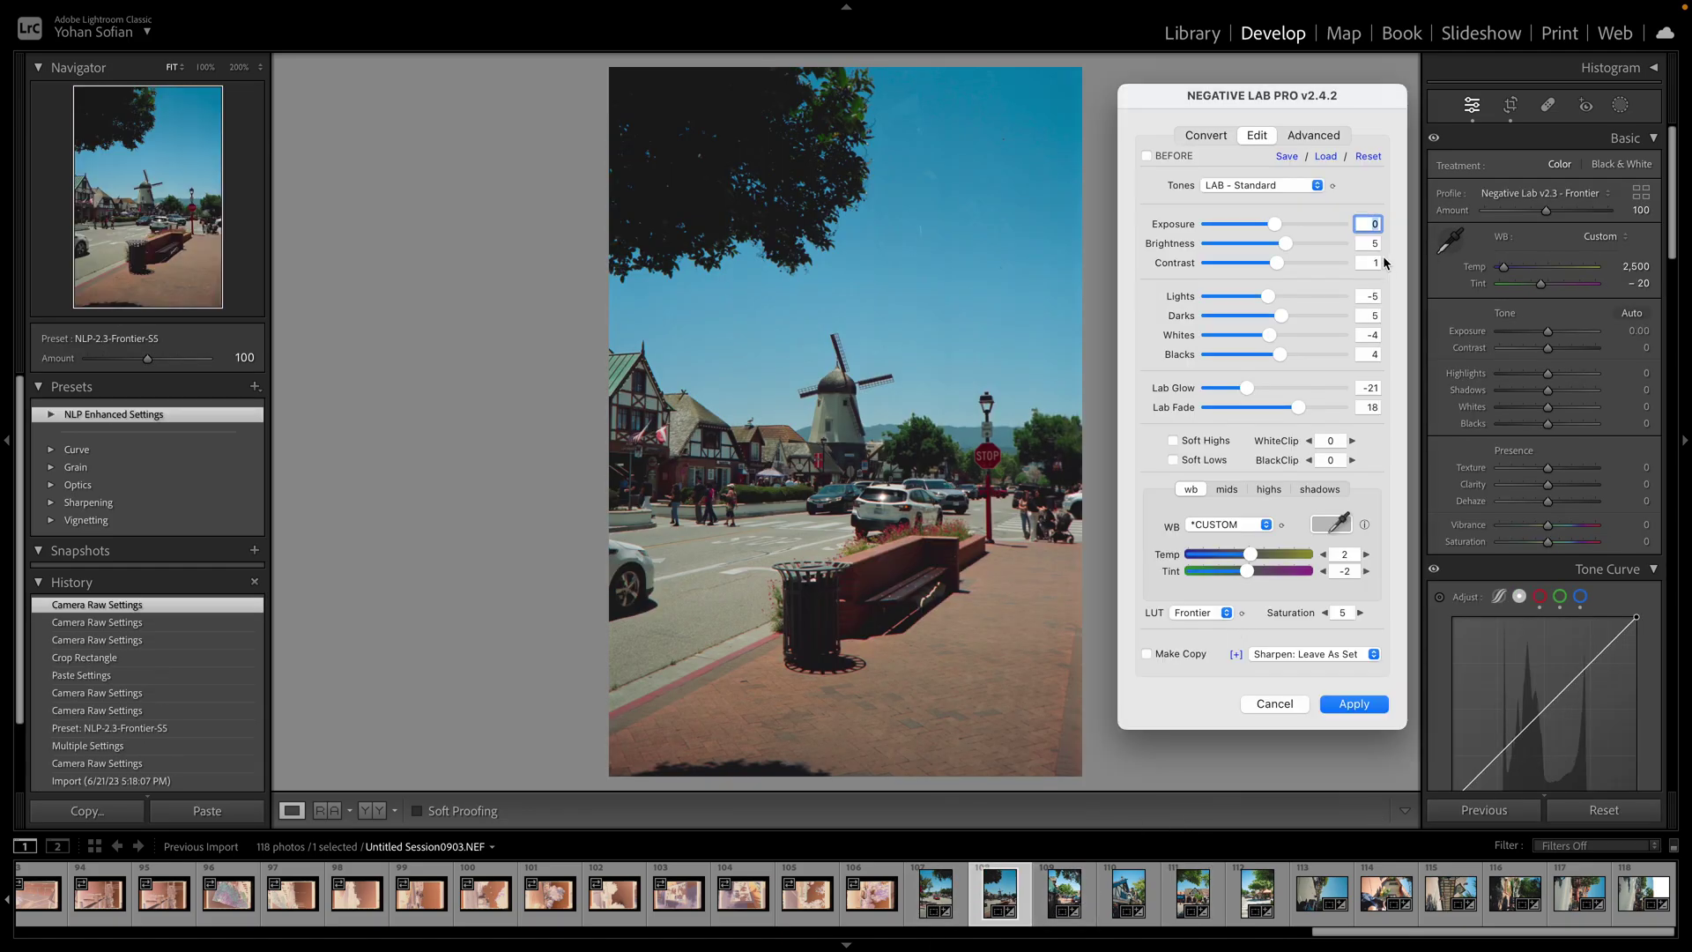
click(1219, 139)
click(1315, 353)
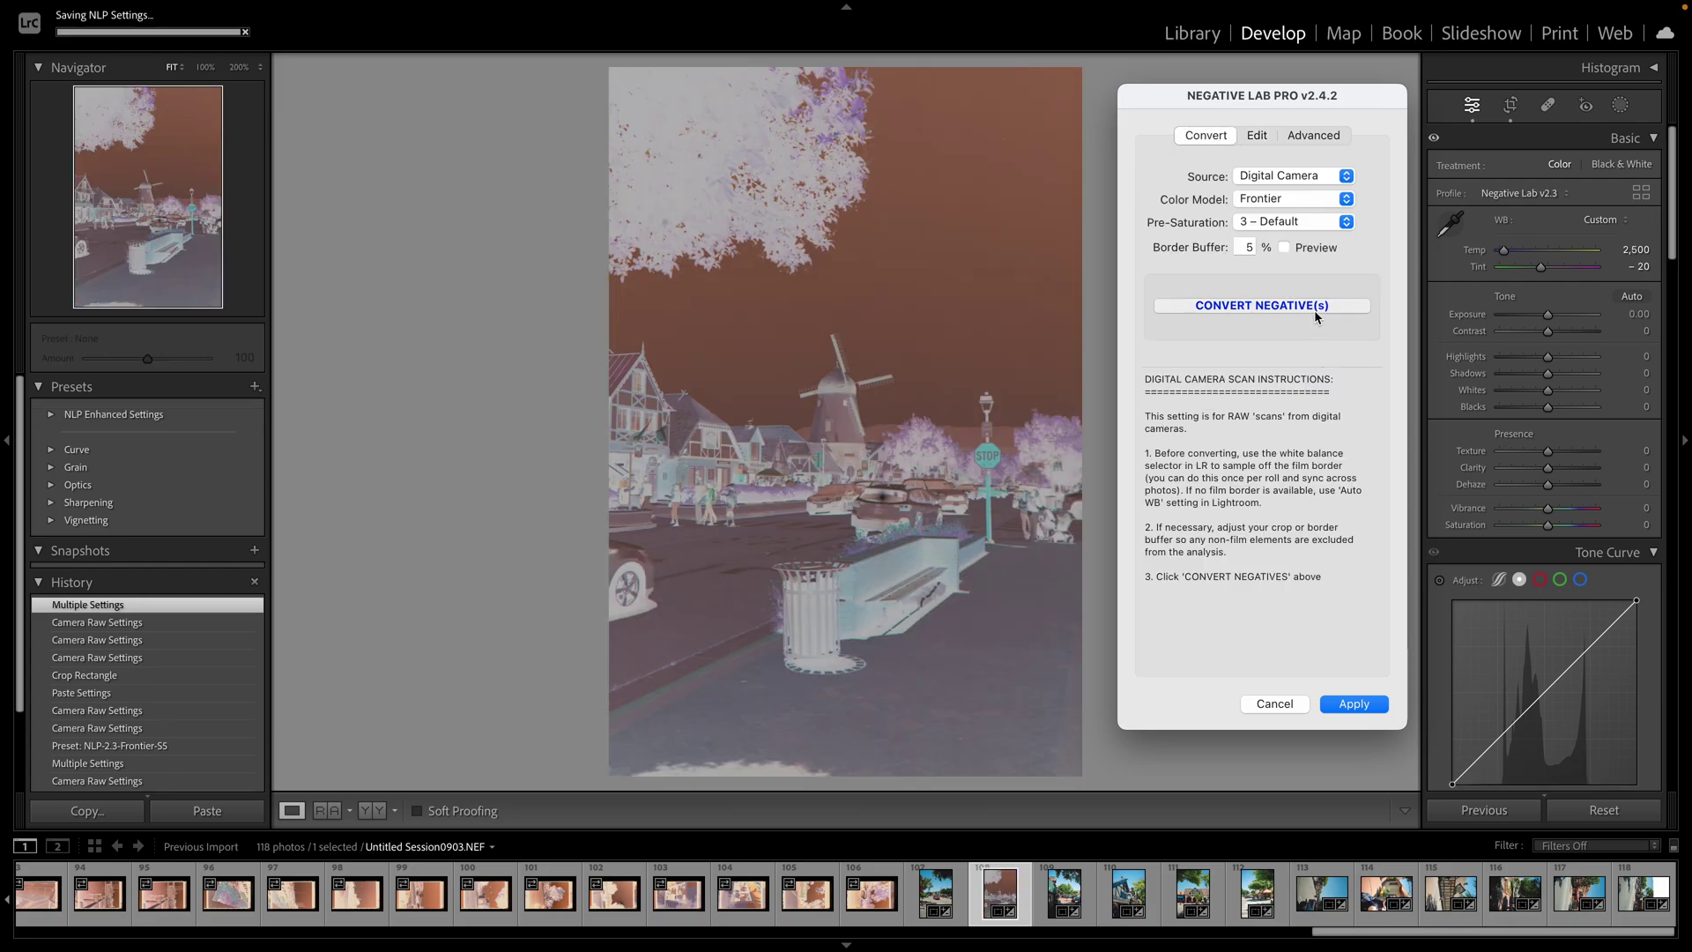
click(1314, 309)
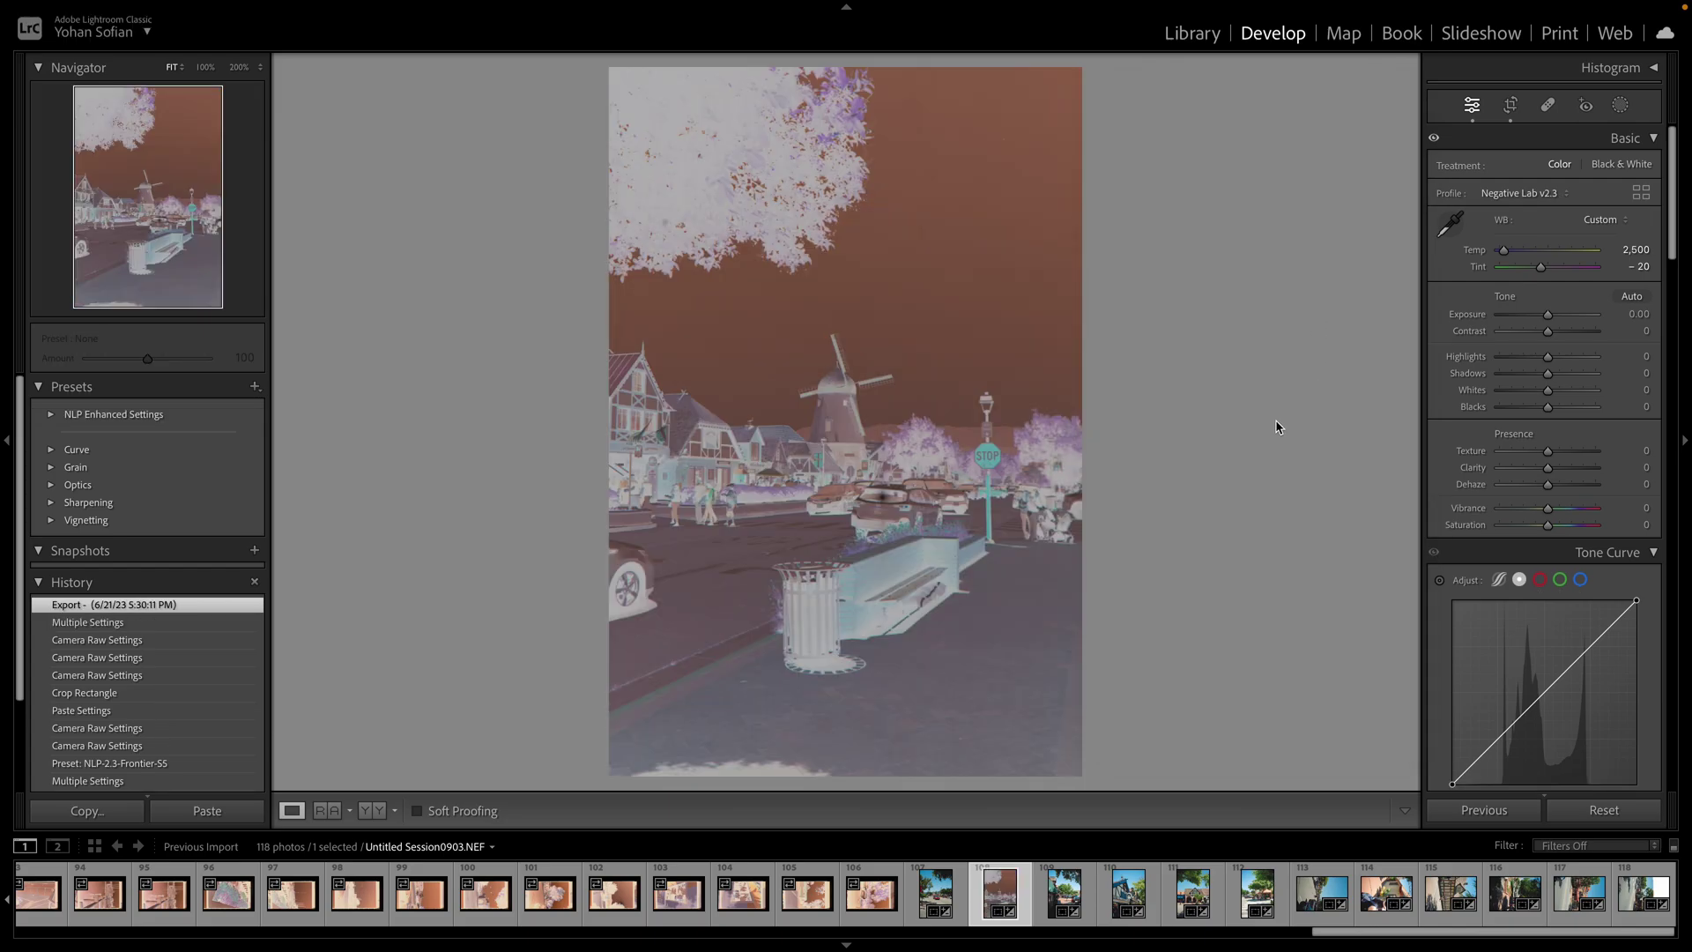
Start scan 108's white balance from Auto-Neutral, set Temp -15, Tint 1, Exposure 1 and Brightness 9, and apply
click(1246, 529)
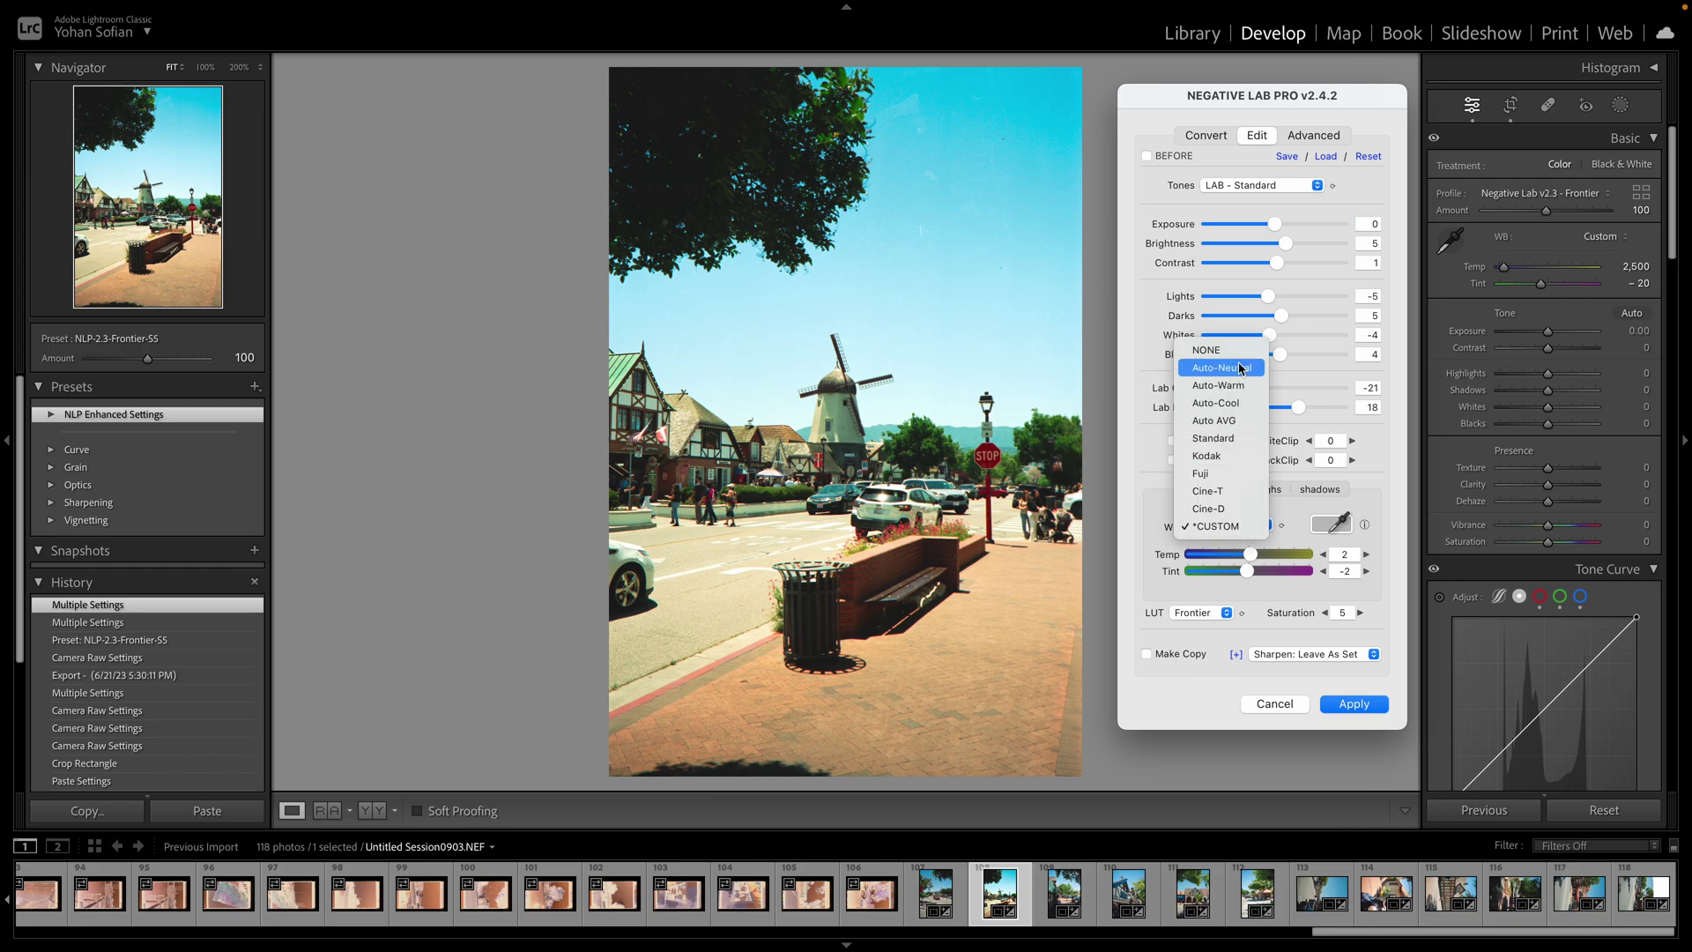
click(1240, 368)
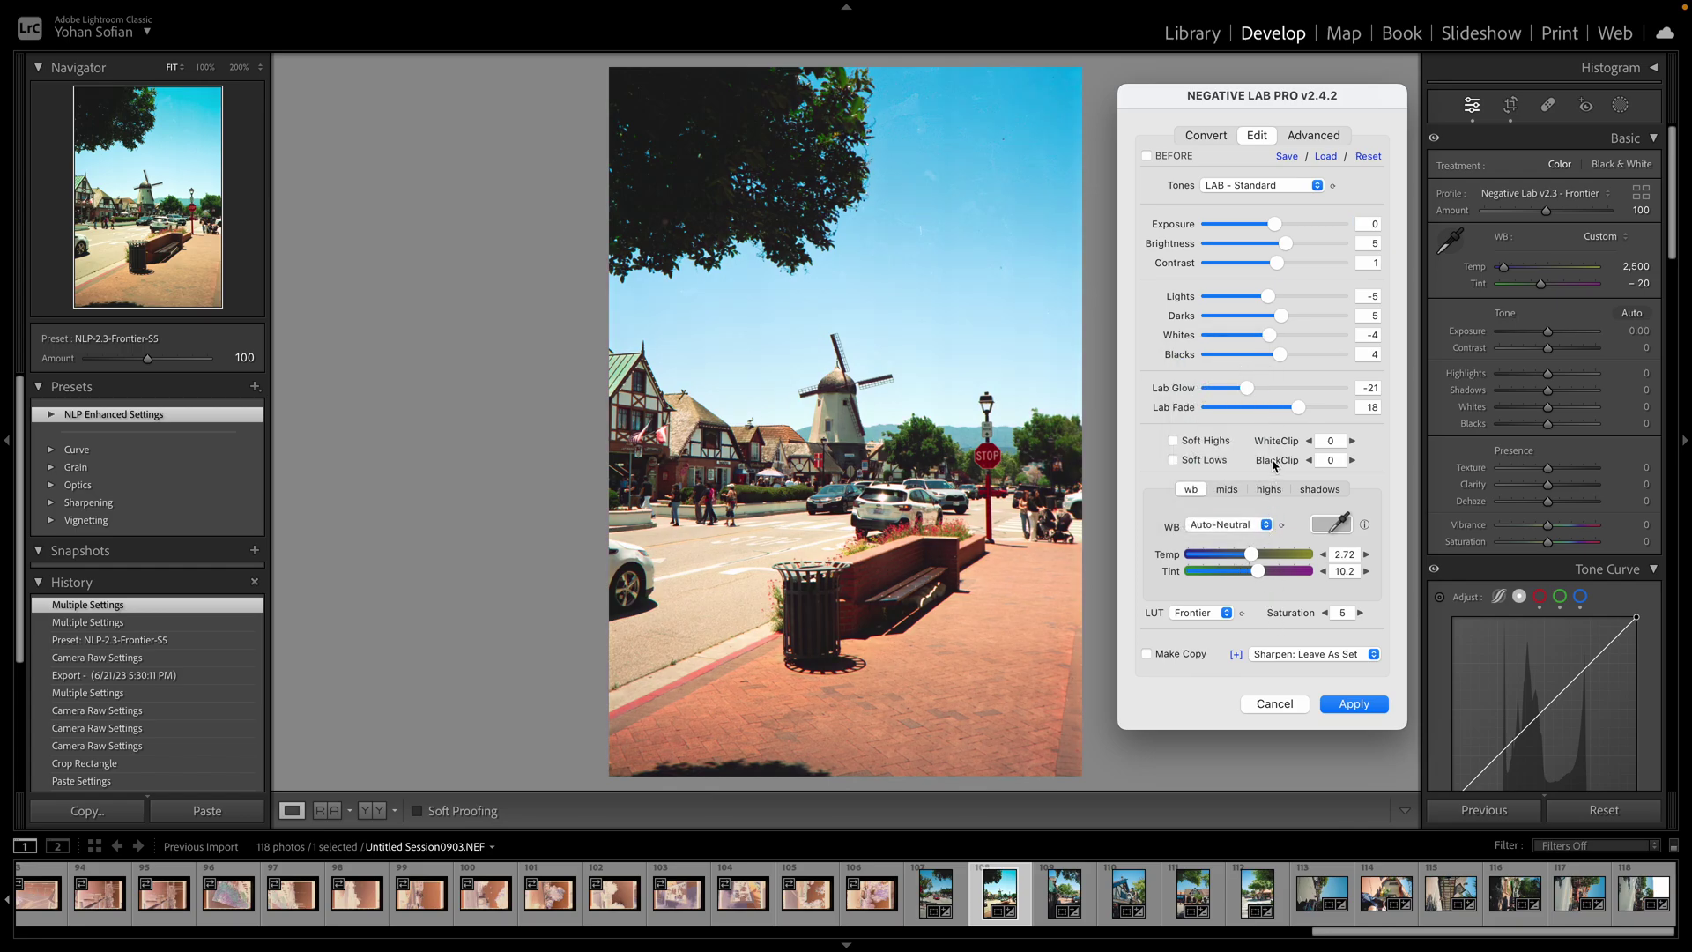
drag(1257, 576, 1254, 577)
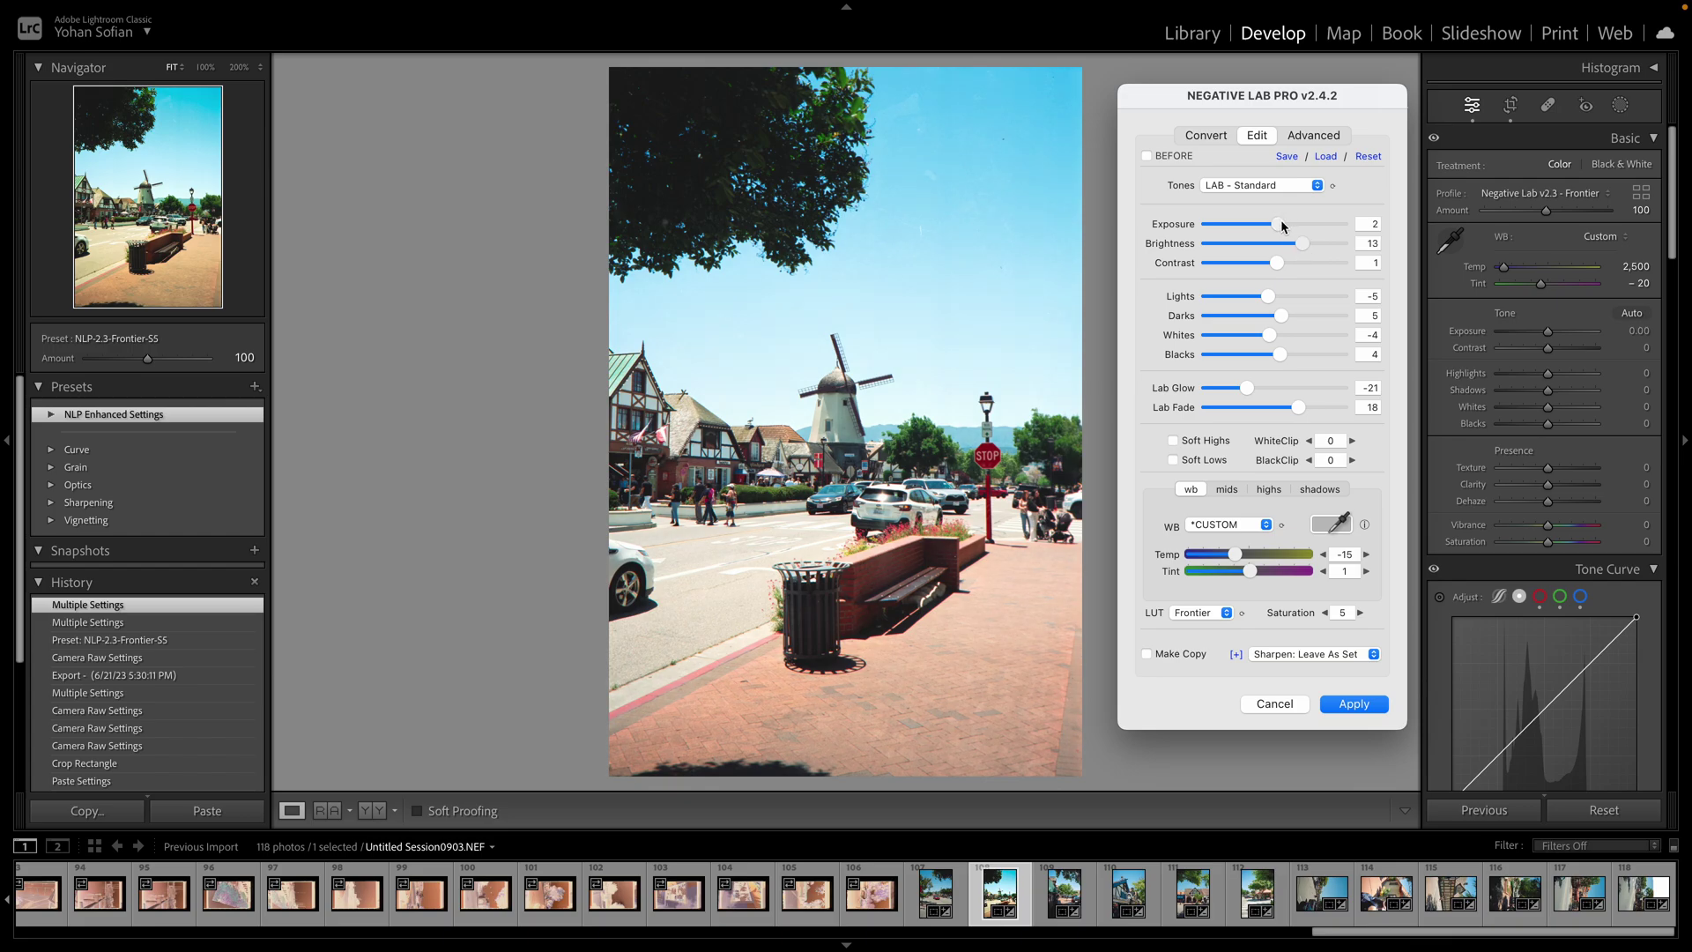
drag(1298, 244, 1296, 243)
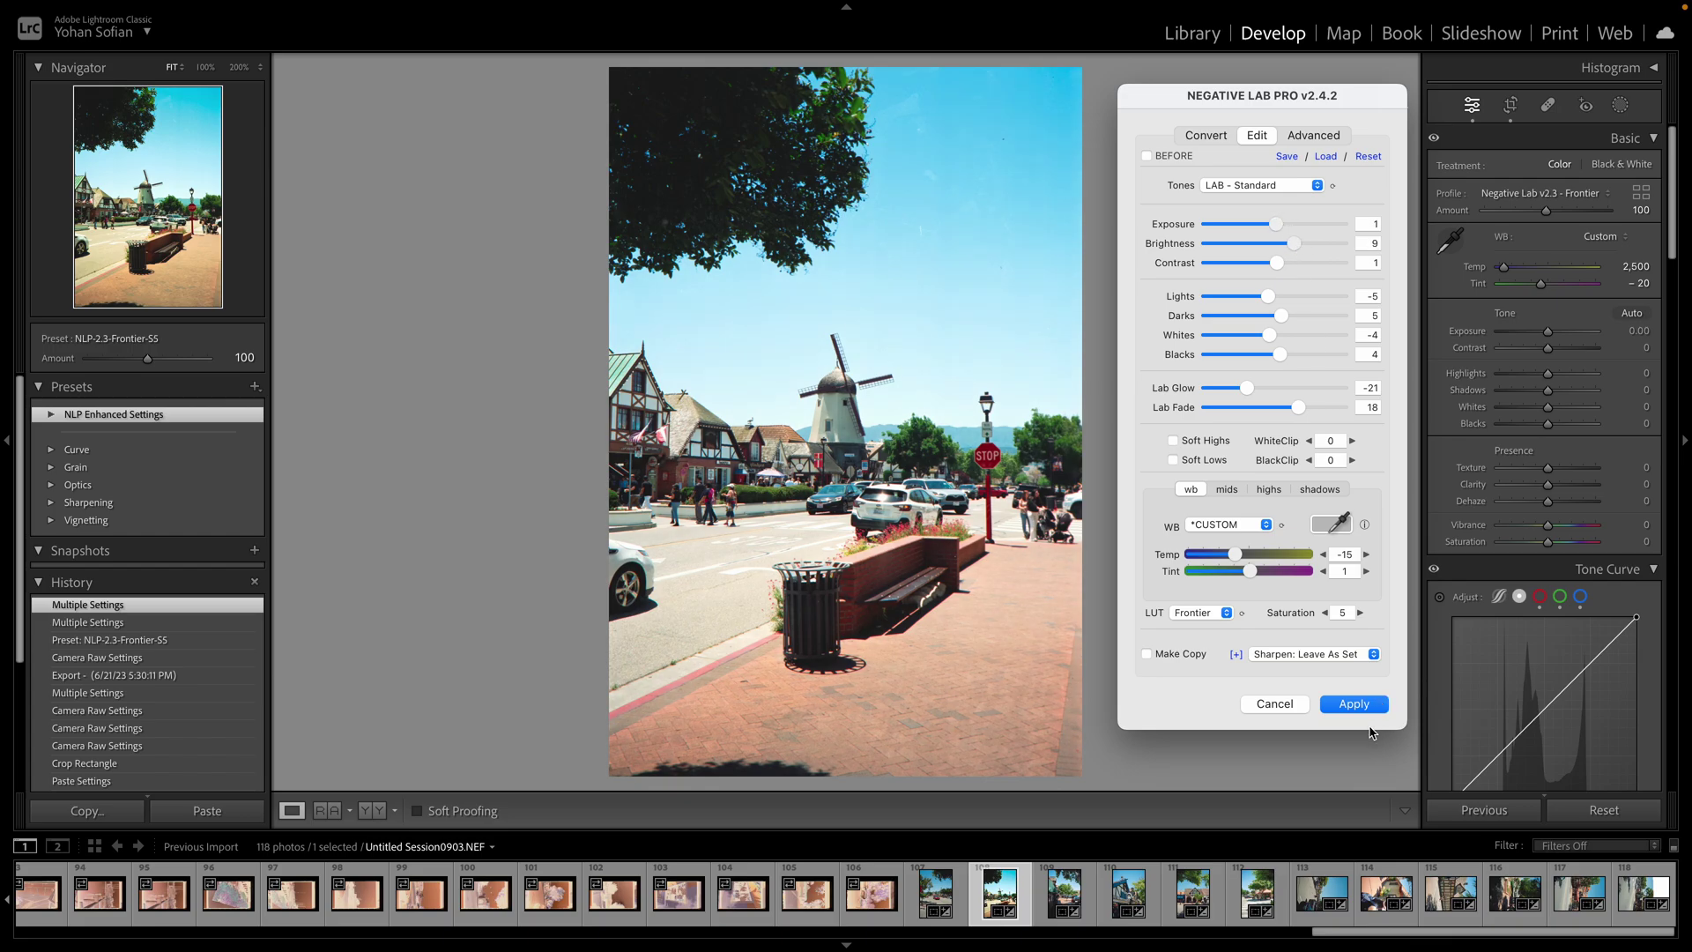
click(1354, 703)
Add scan 107 to the selection and sync scan 108's Negative Lab Pro settings to it
shift+click(950, 900)
key(super+n)
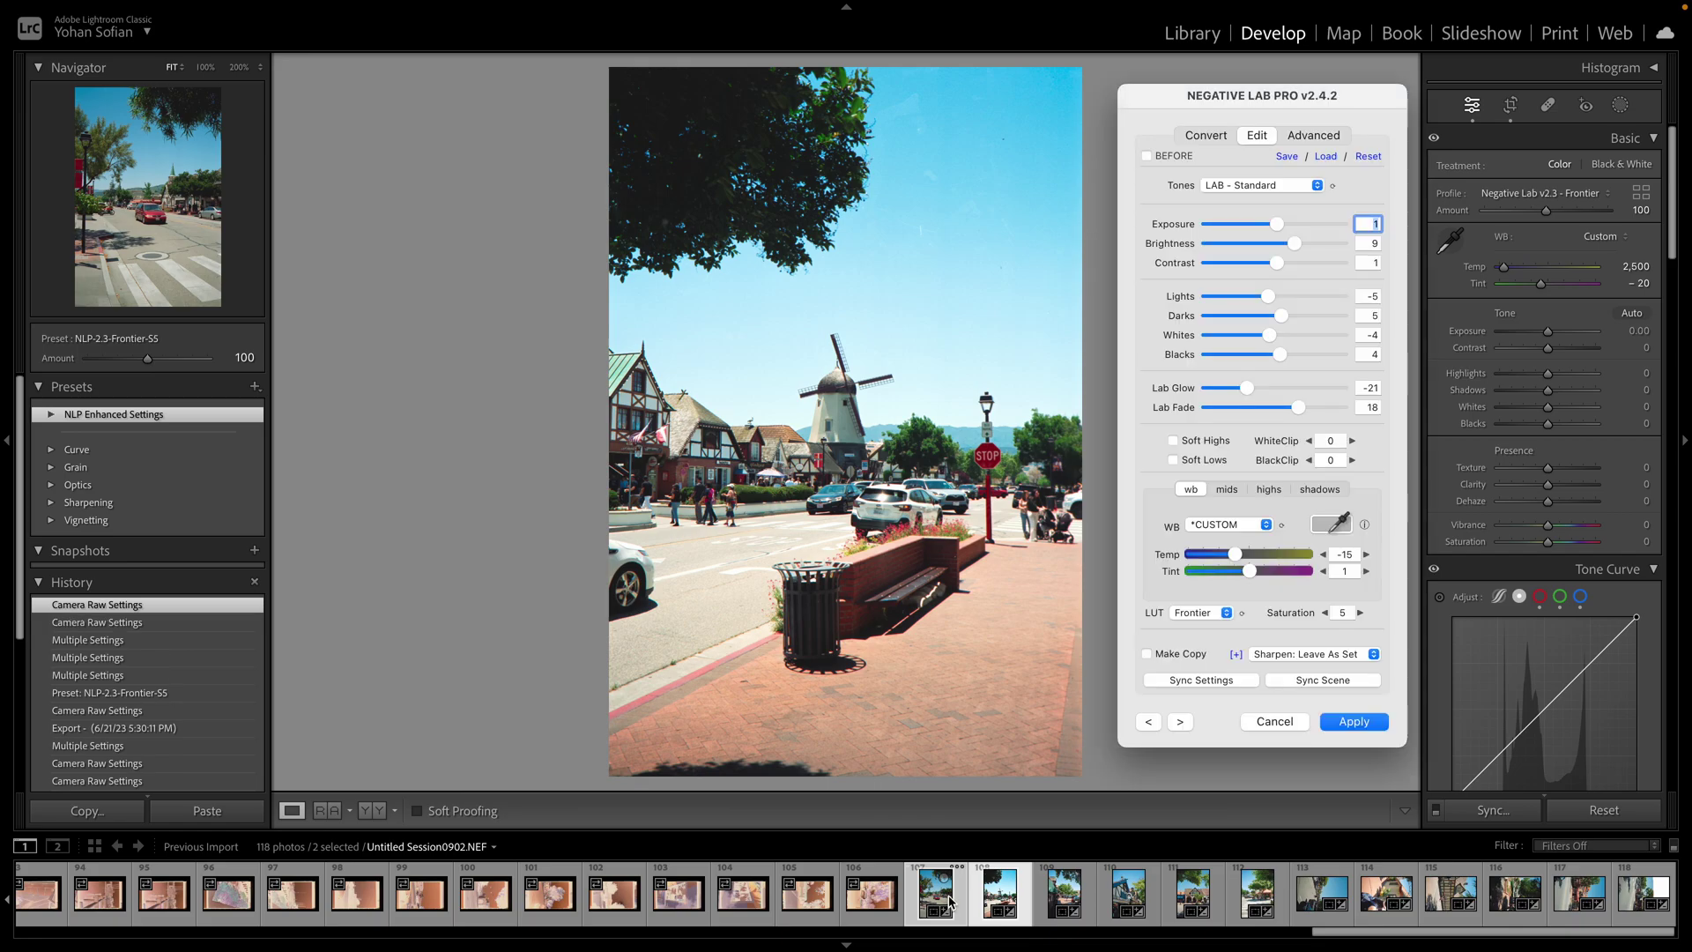
click(1218, 683)
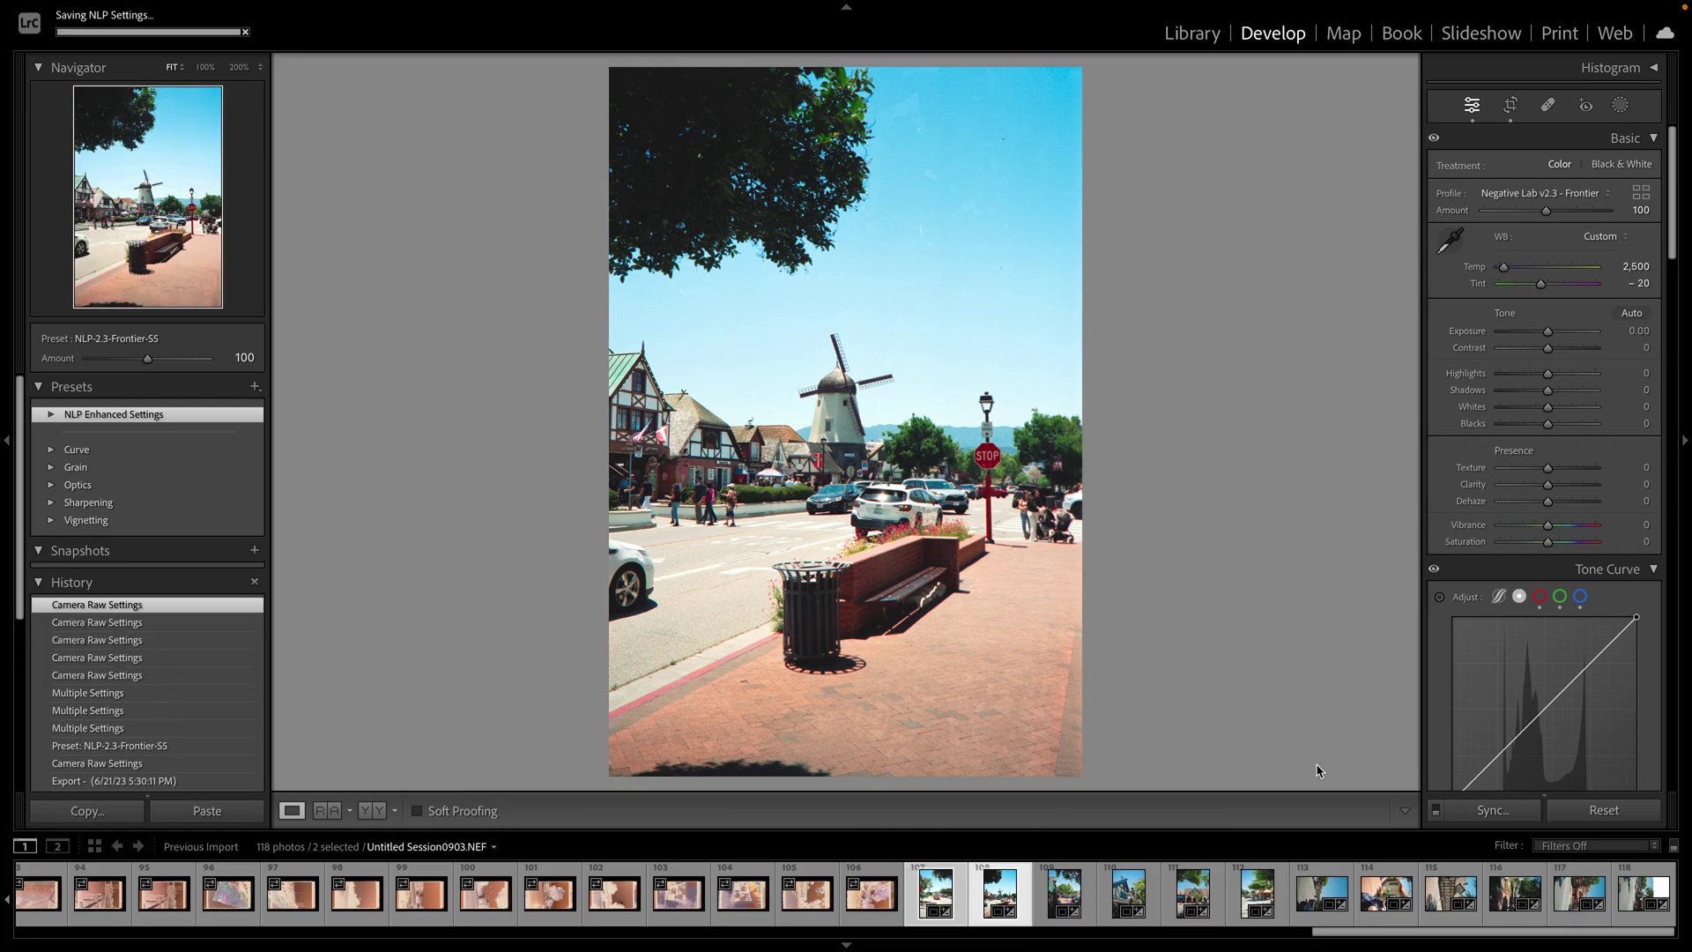
Select scans 108 to 112 with 108 as the source, sync its Negative Lab Pro settings to them, and apply
shift+click(1260, 894)
key(super+n)
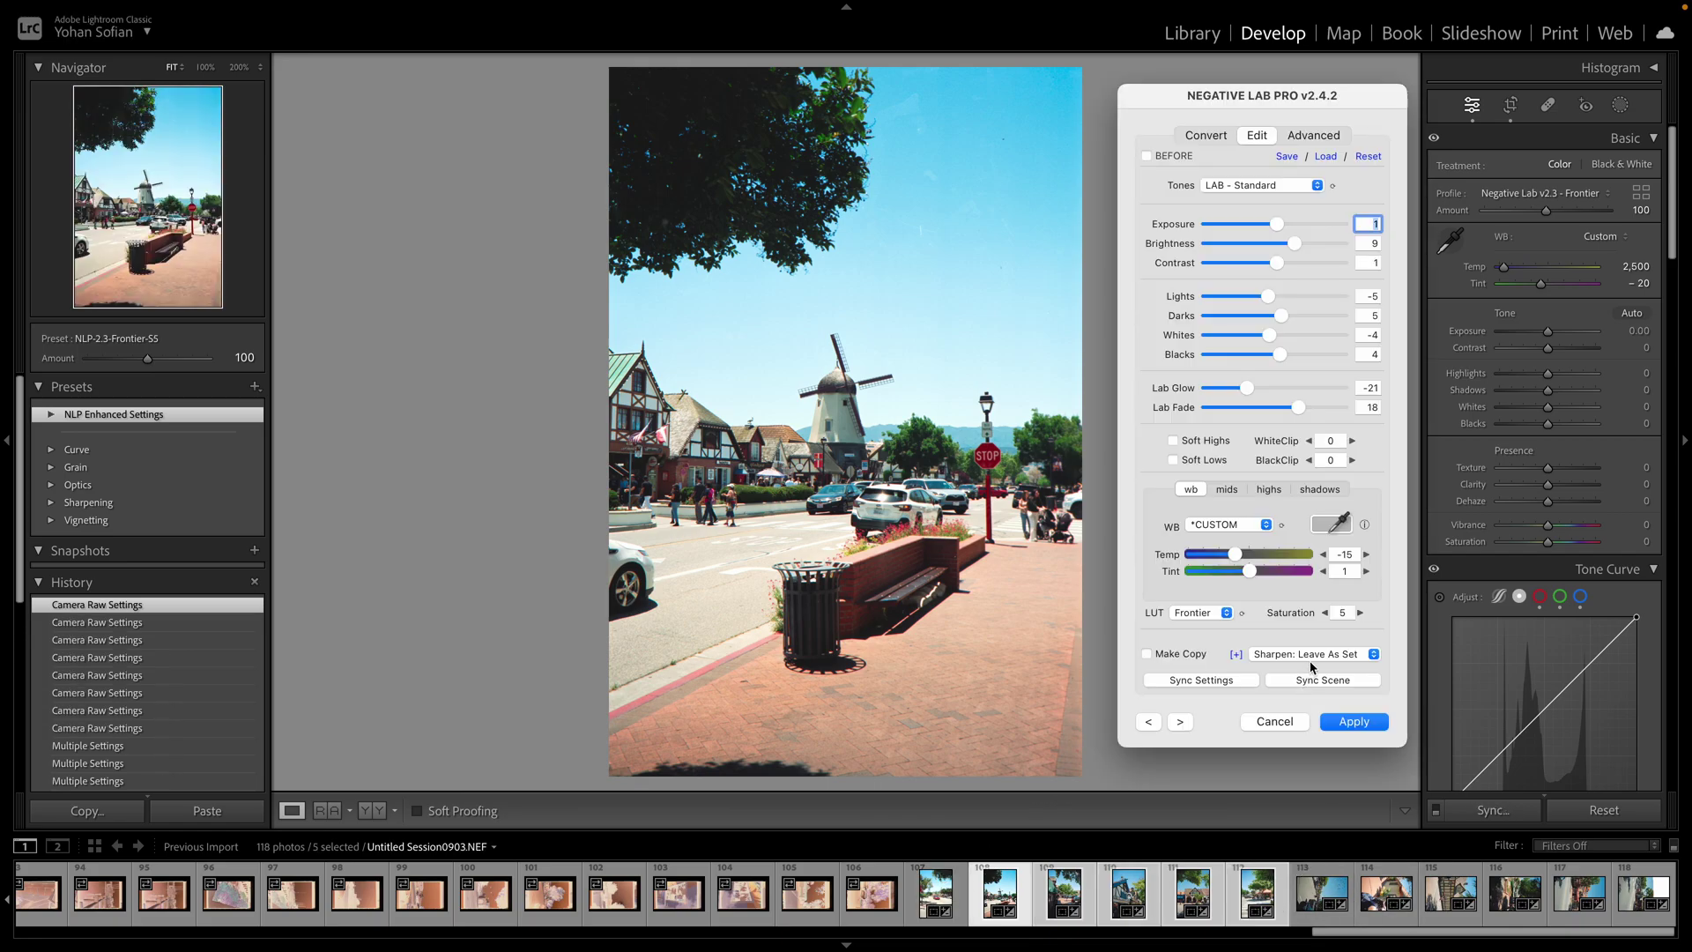
click(1221, 682)
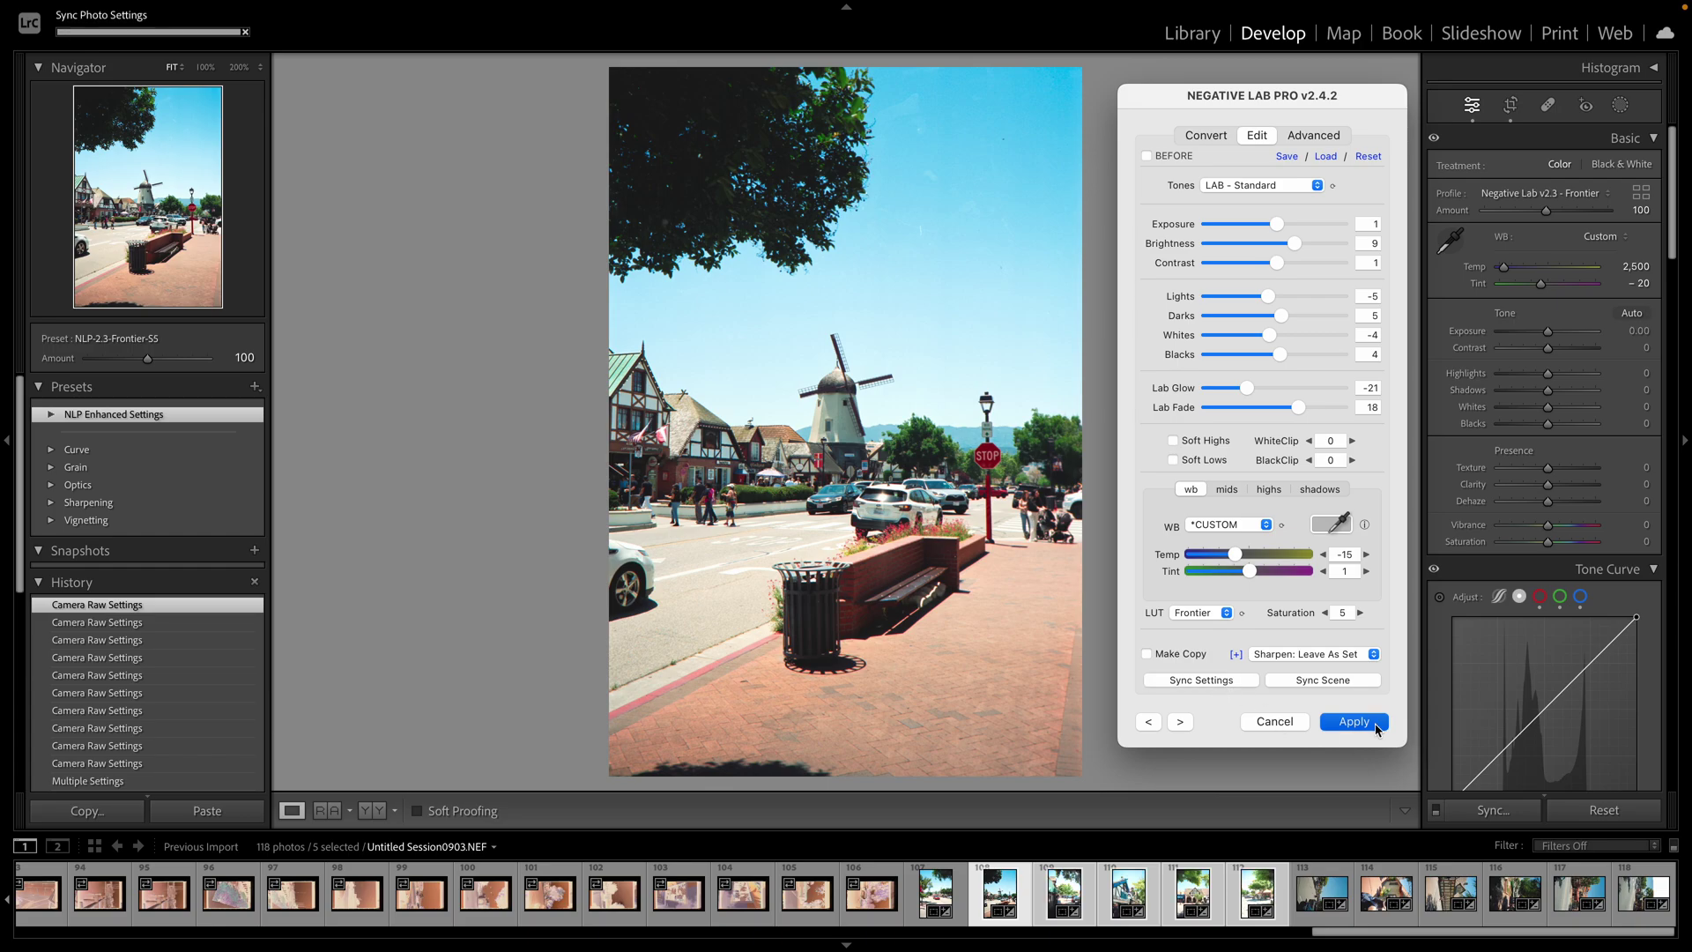
click(1379, 723)
Select scans 109 to 113 with 113 as the source, sync its Negative Lab Pro settings, and check scans 112 and 113
click(1327, 905)
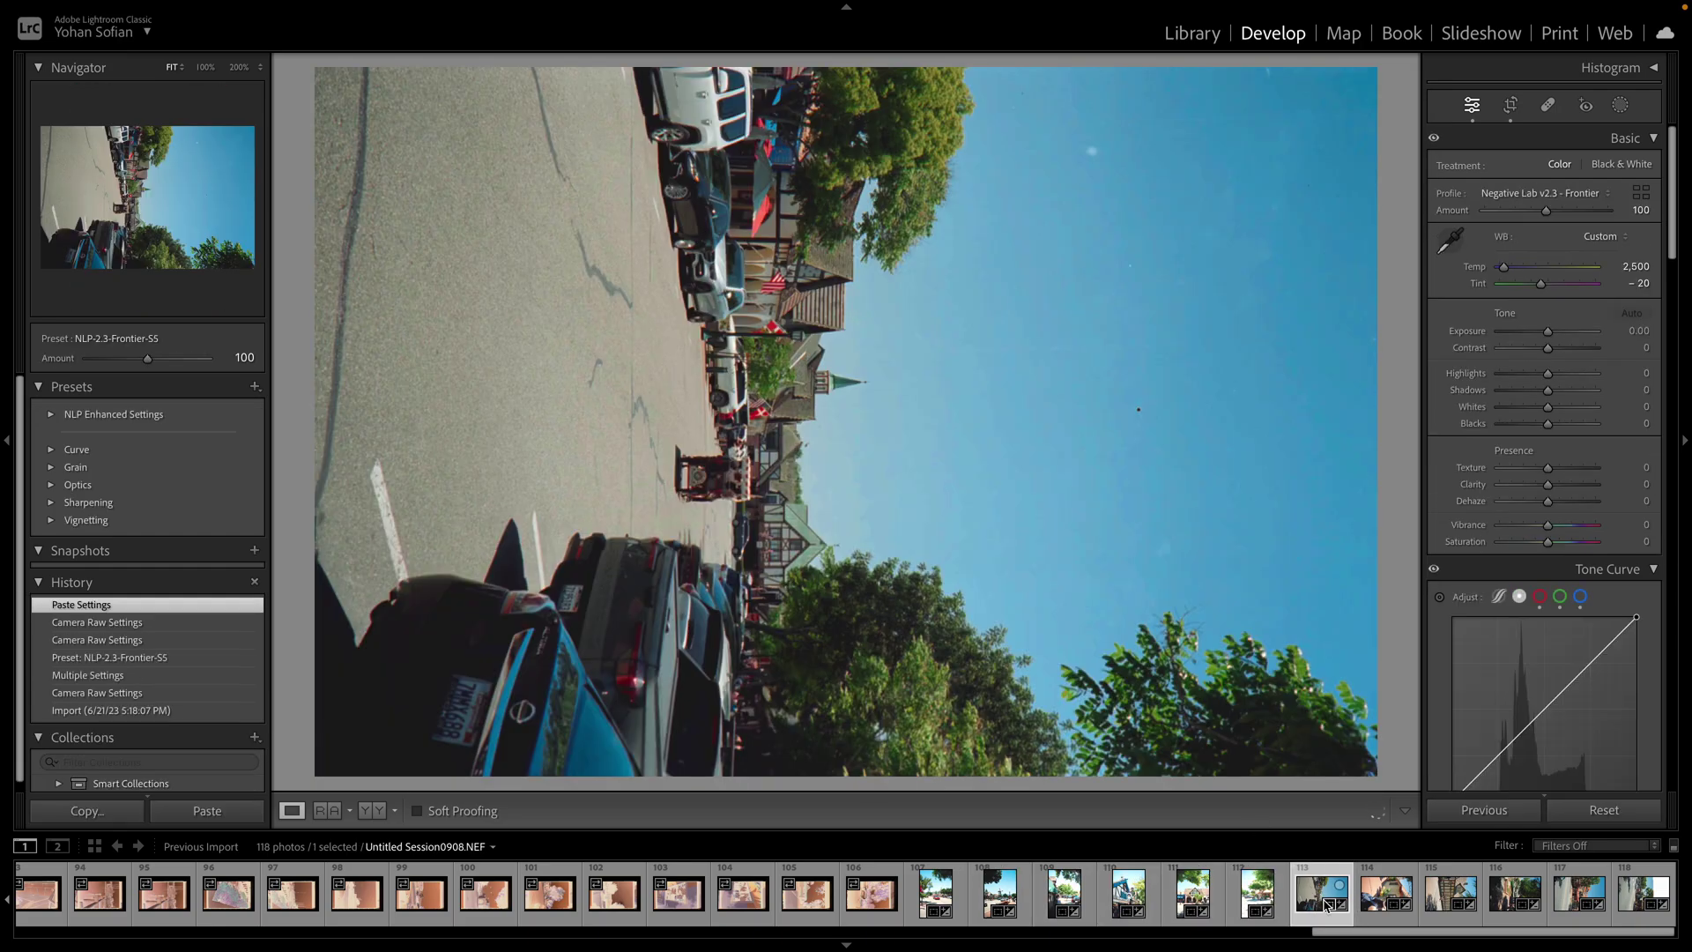
key(super+z)
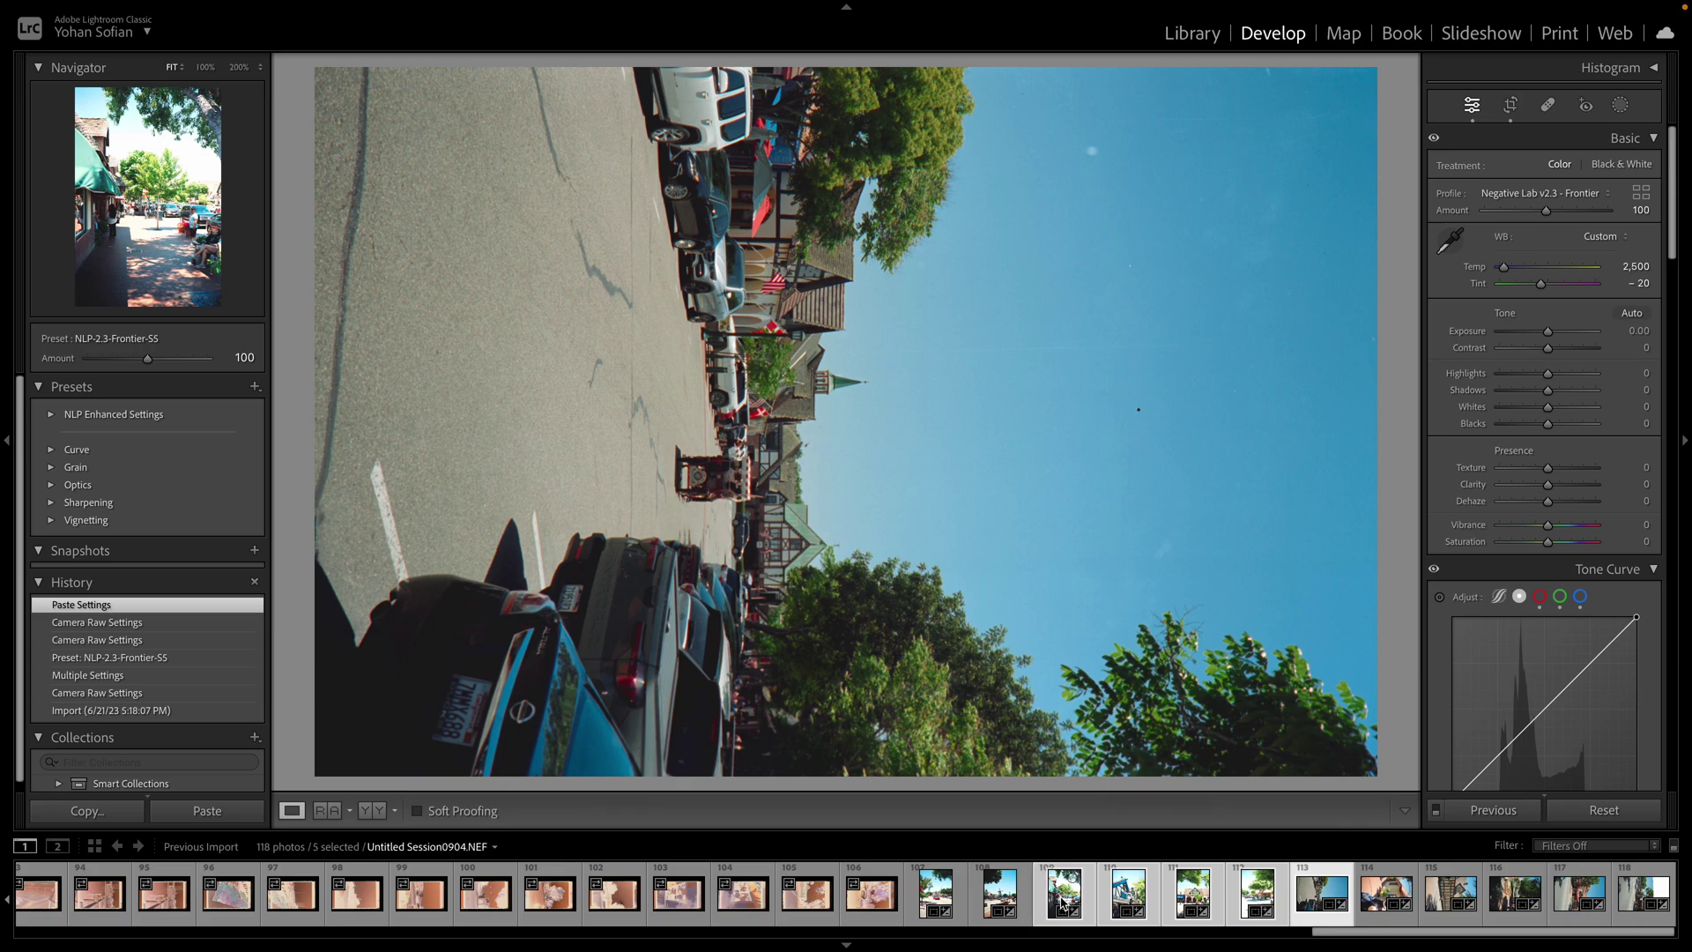
key(ctrl+n)
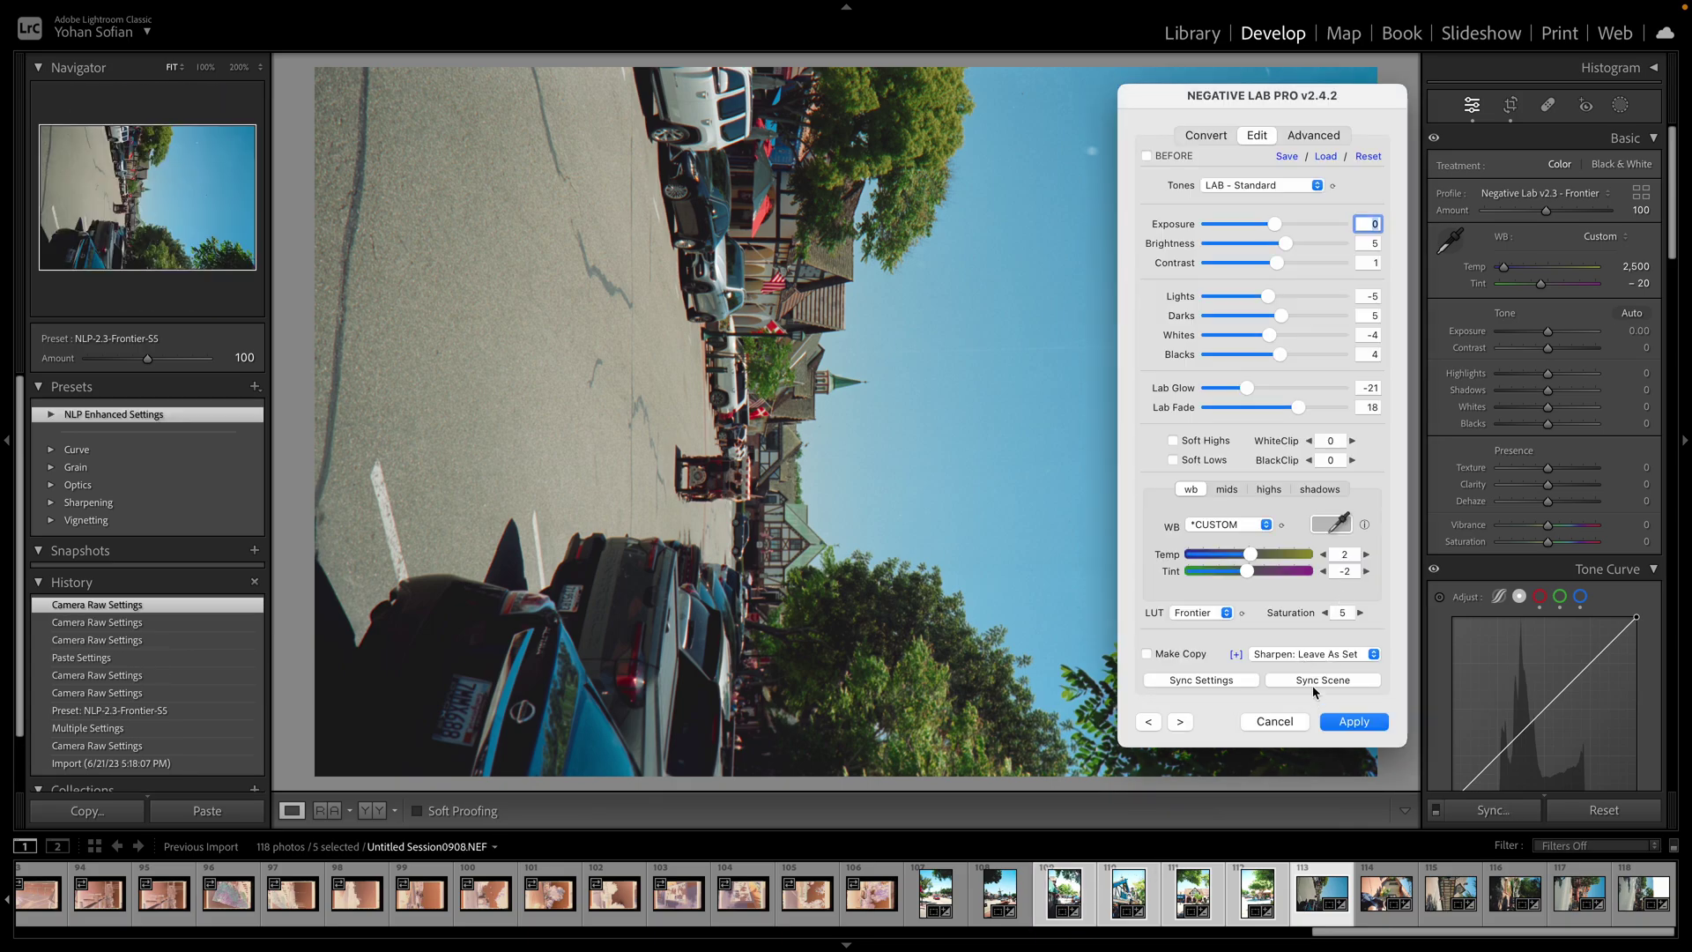
click(1213, 682)
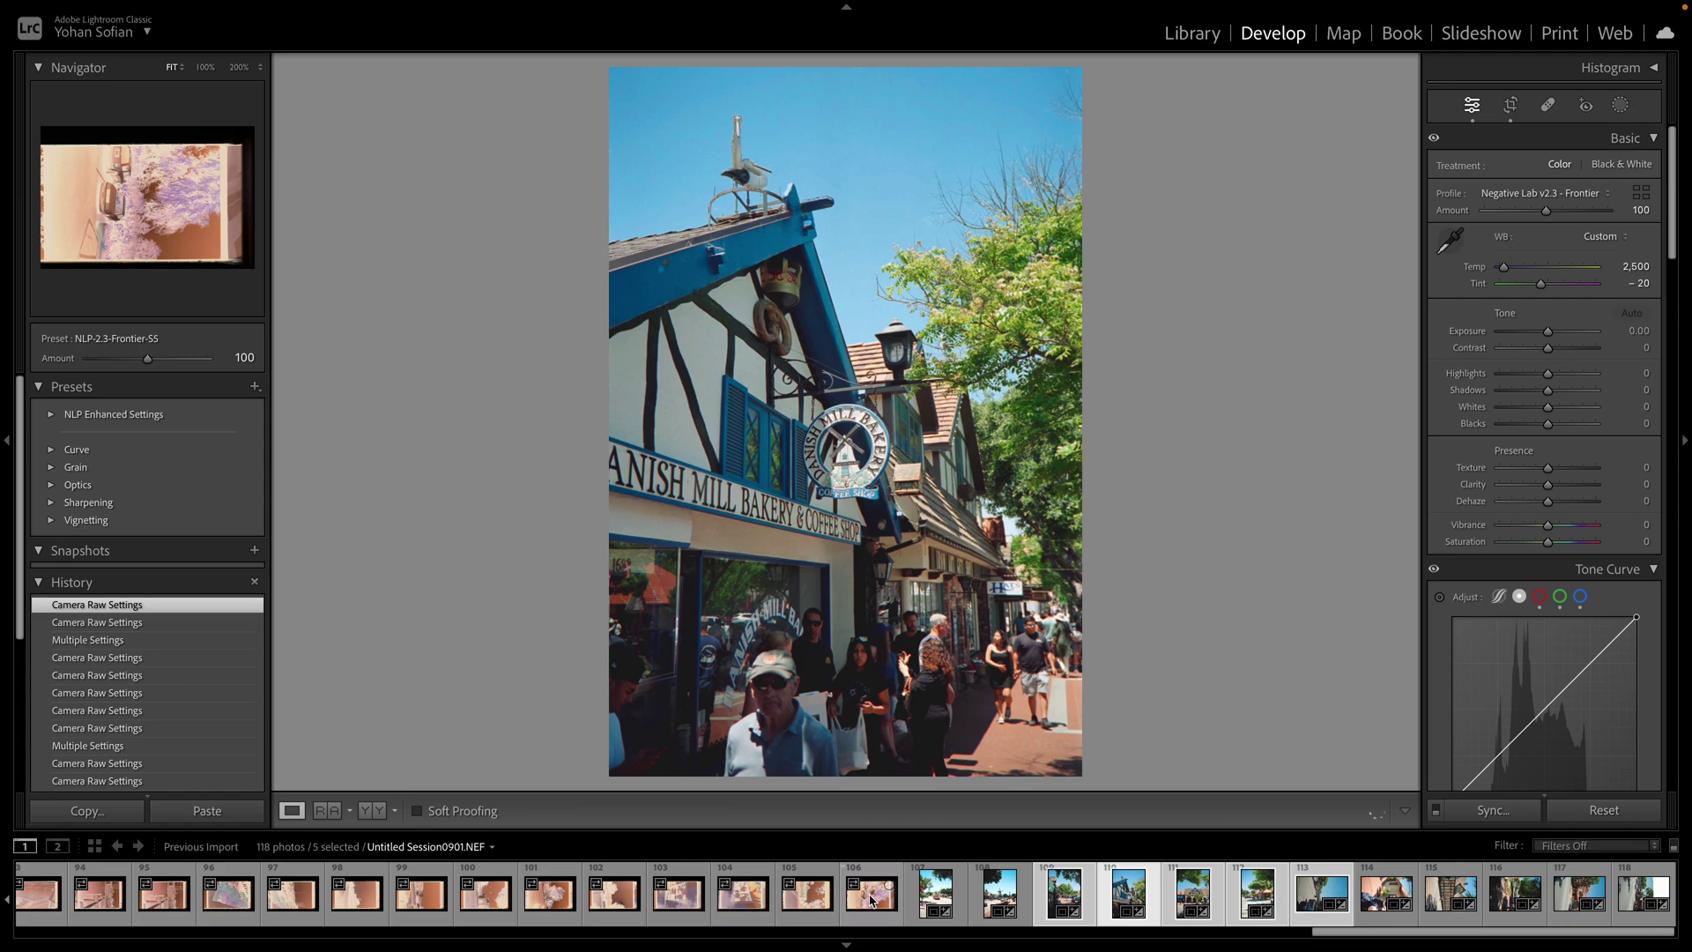
click(877, 899)
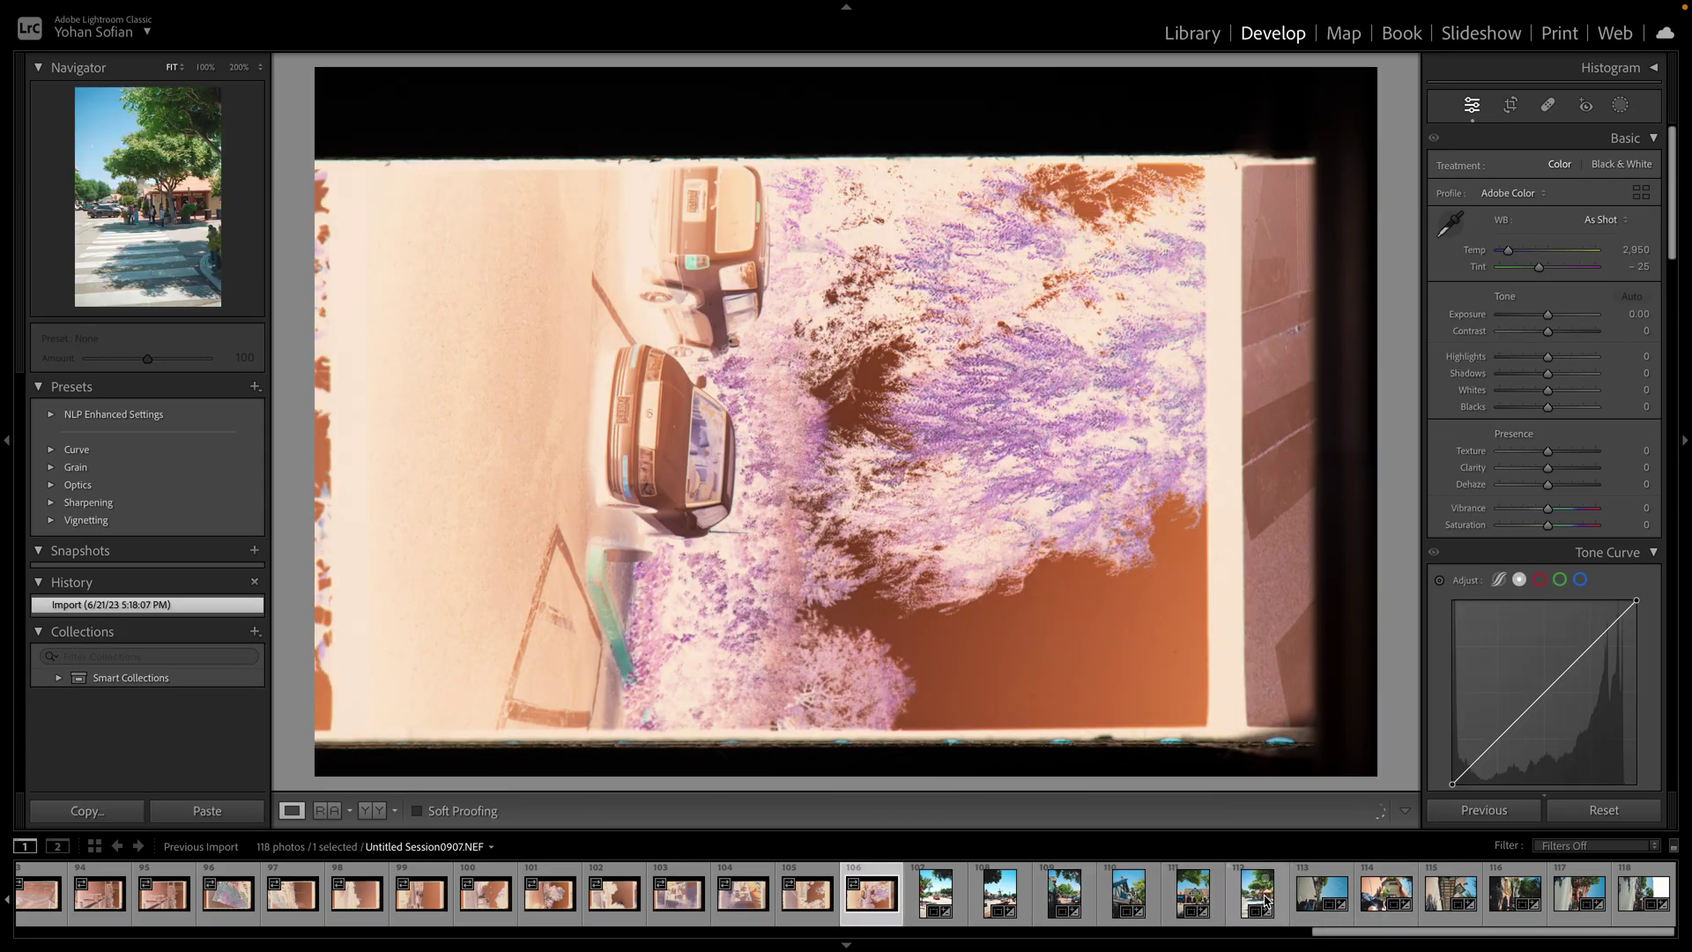
click(1266, 898)
click(1289, 893)
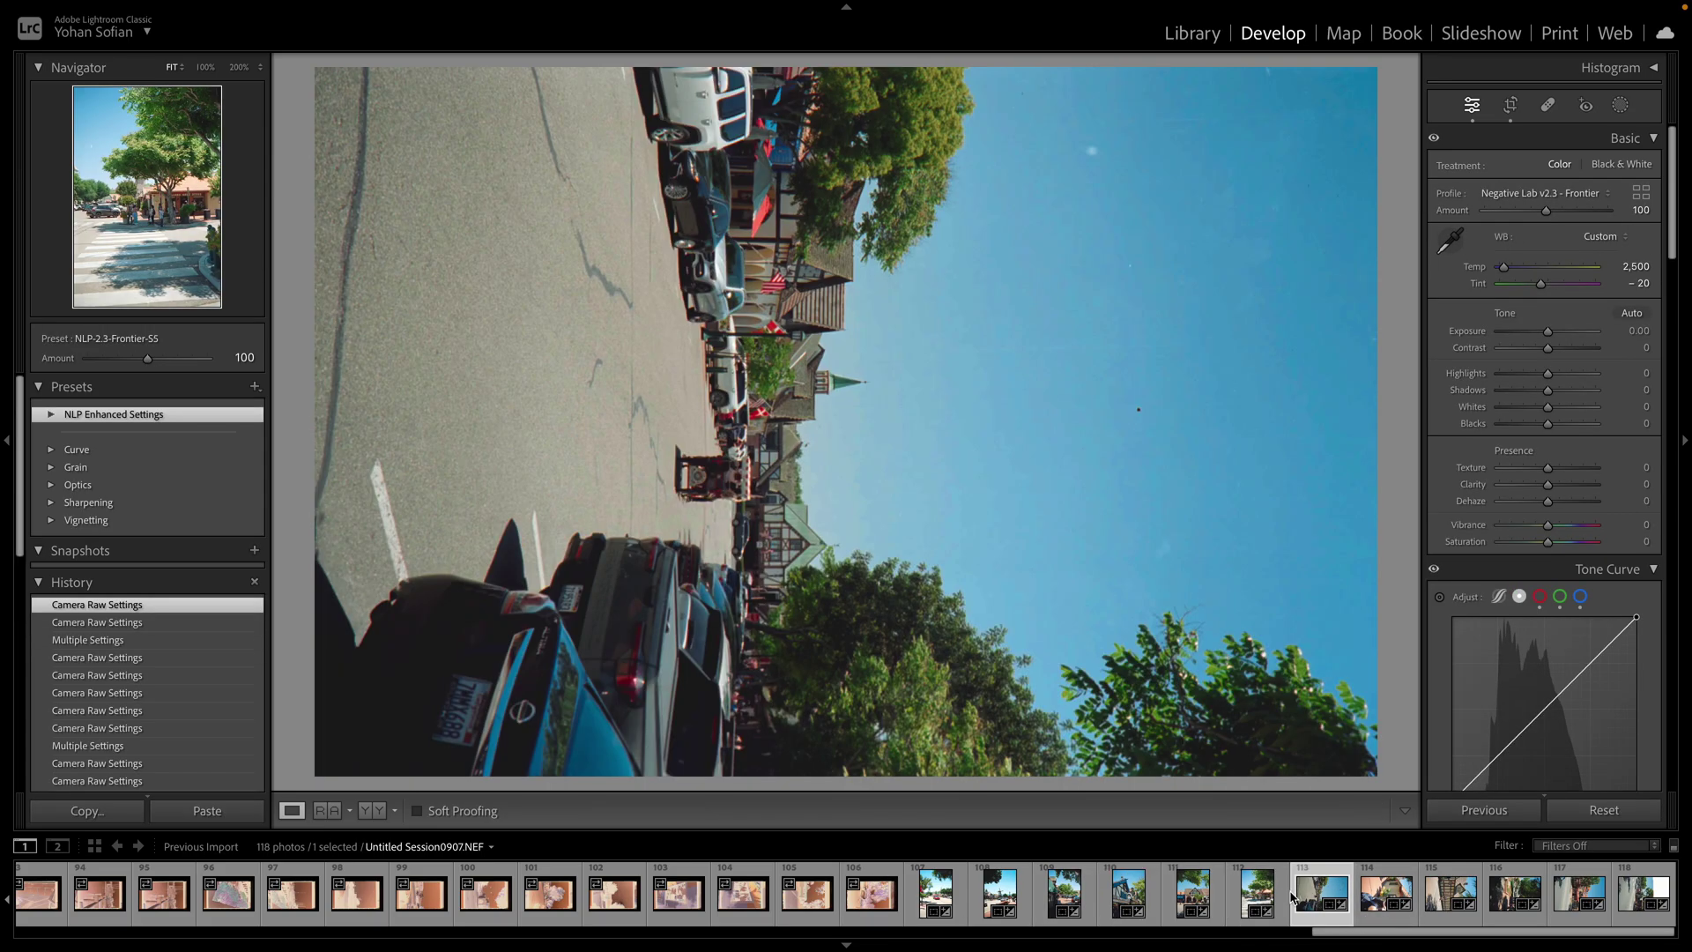
Rotate scans 113 to 118 one after another by 90 degrees counterclockwise so each stands upright
key(super+space)
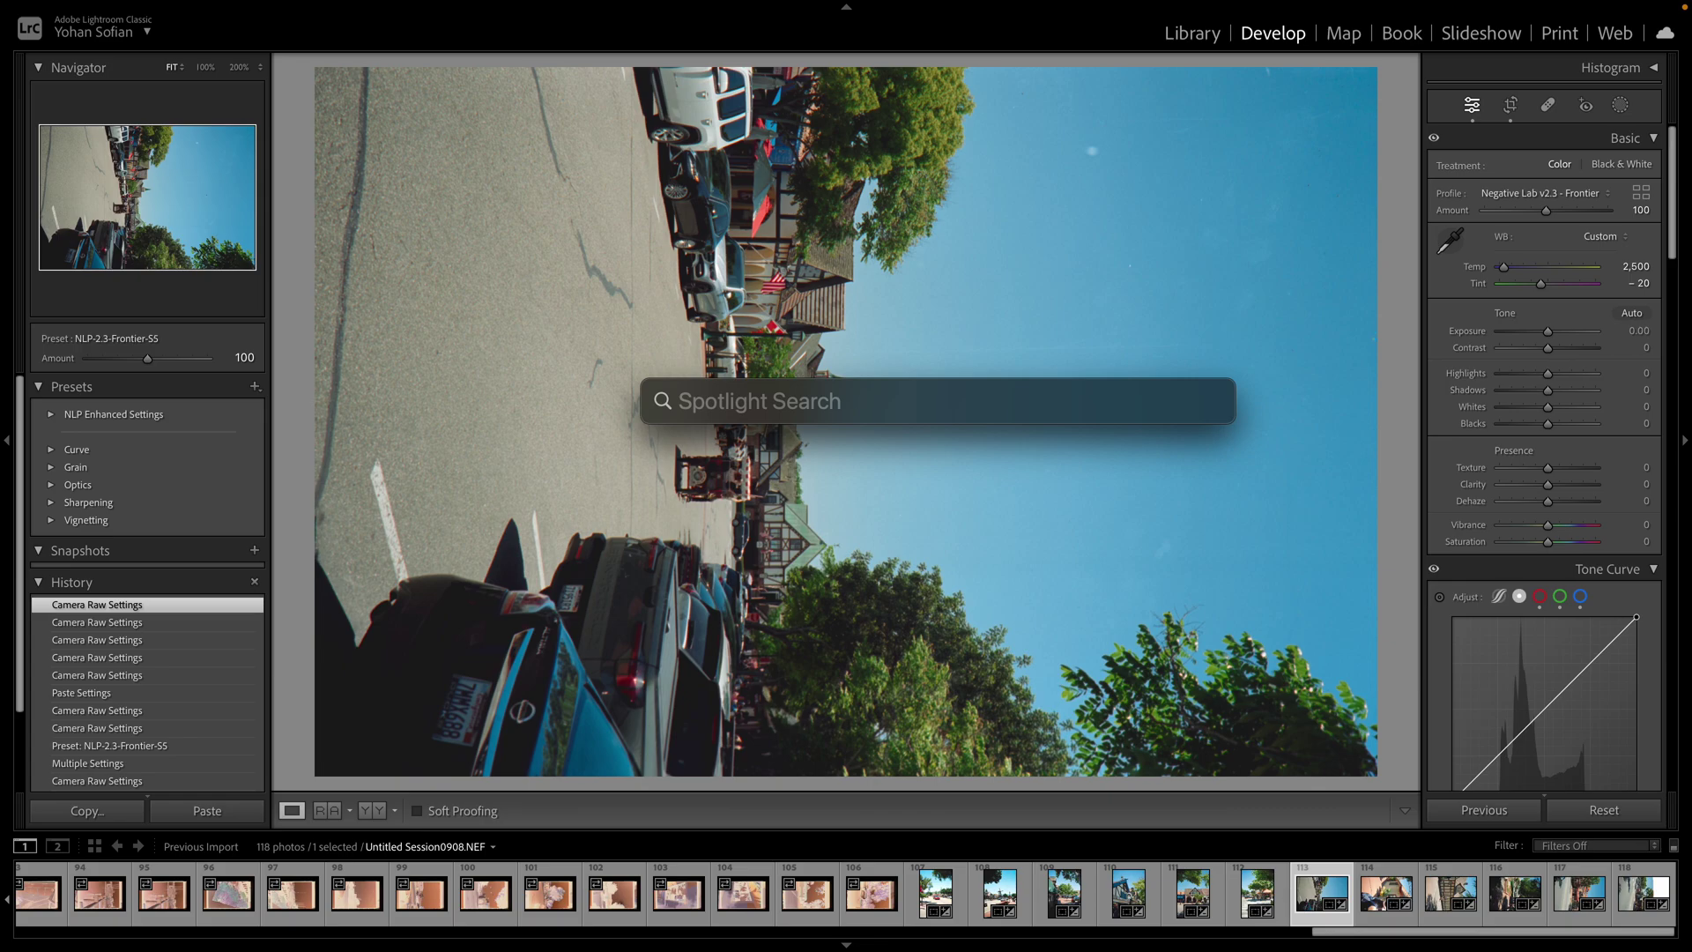
key(Escape)
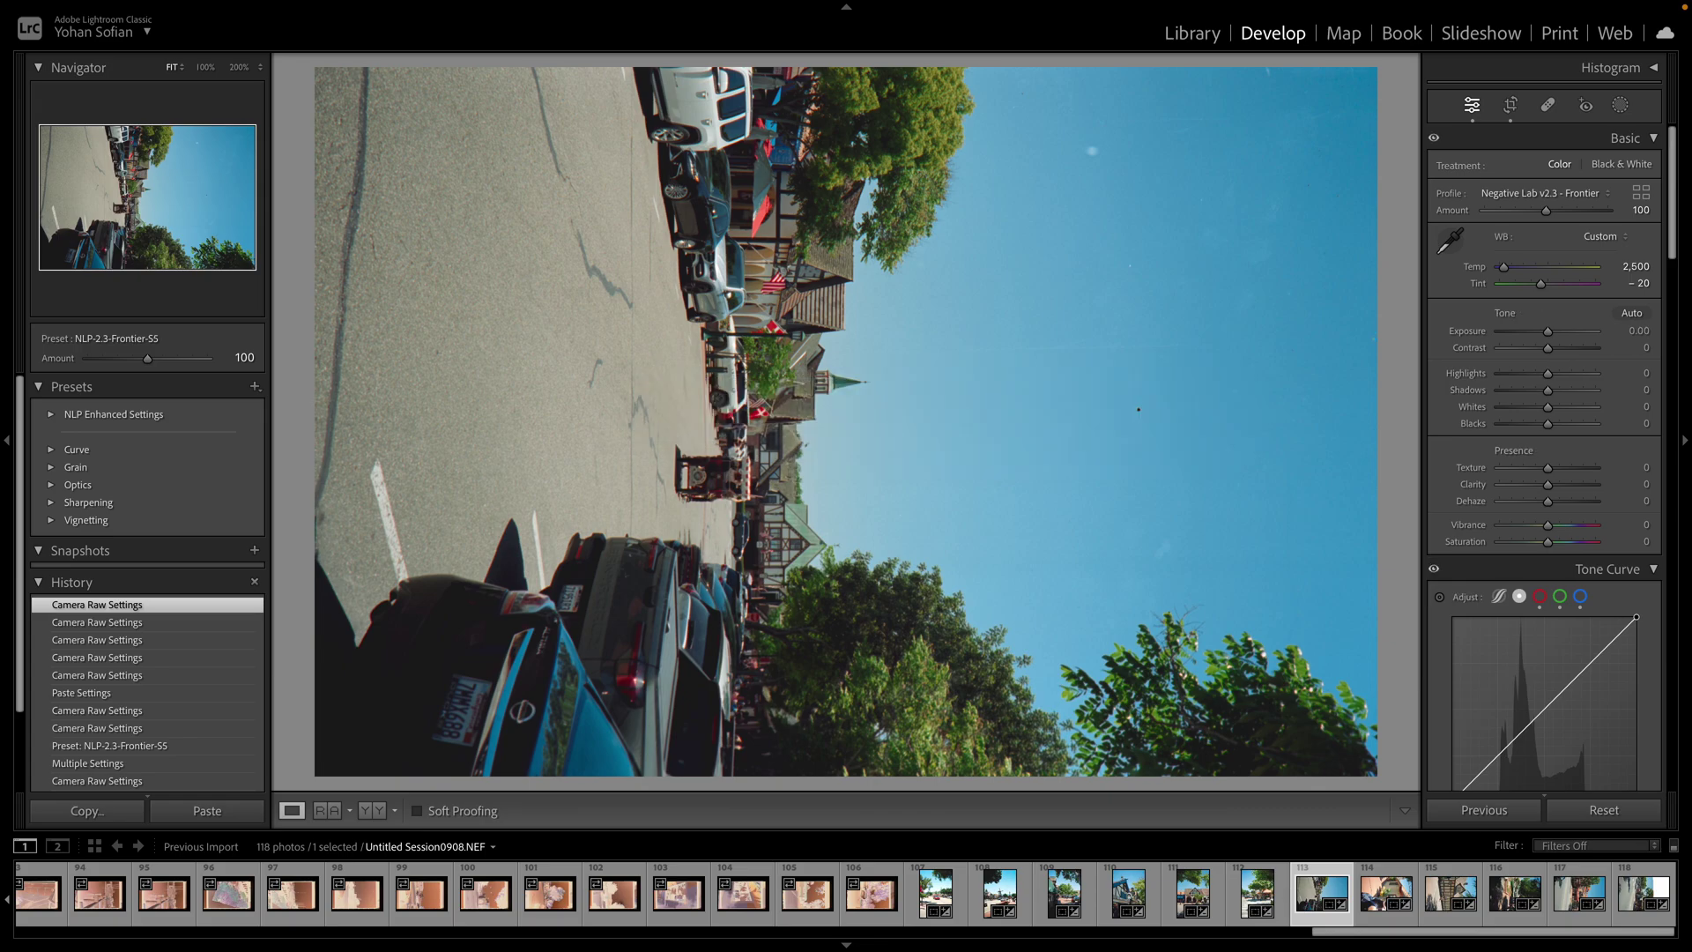
key(super+shift+v)
key(Right)
key(super+shift+v)
key(Right)
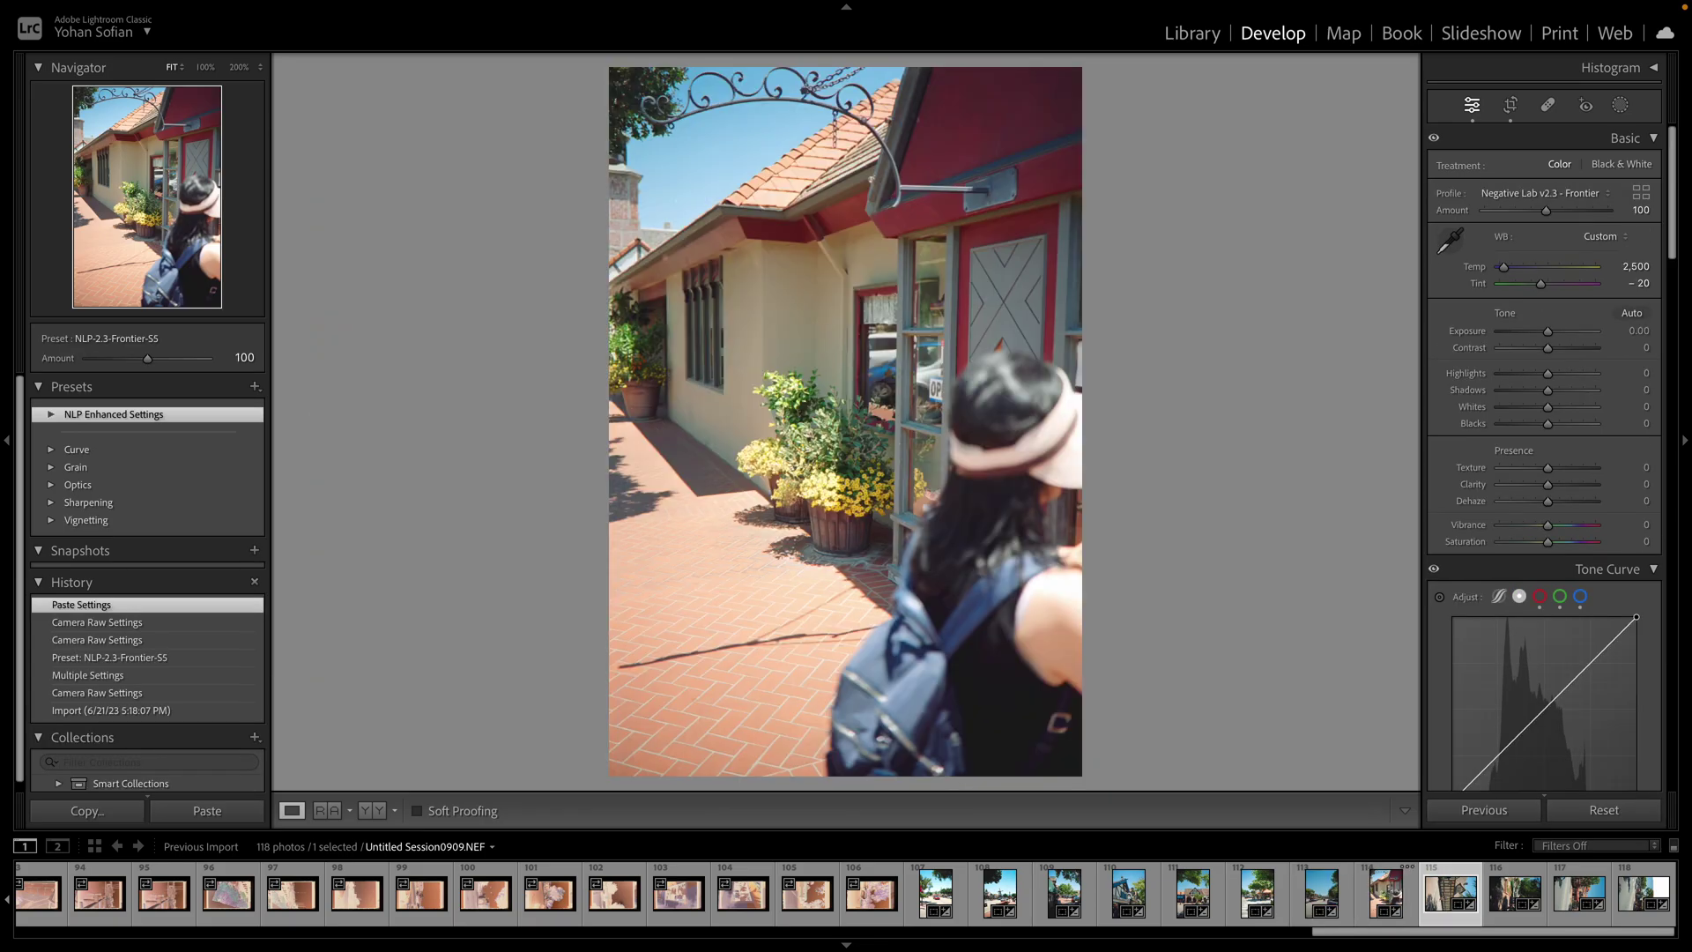
key(super+shift+v)
key(Right)
key(super+shift+v)
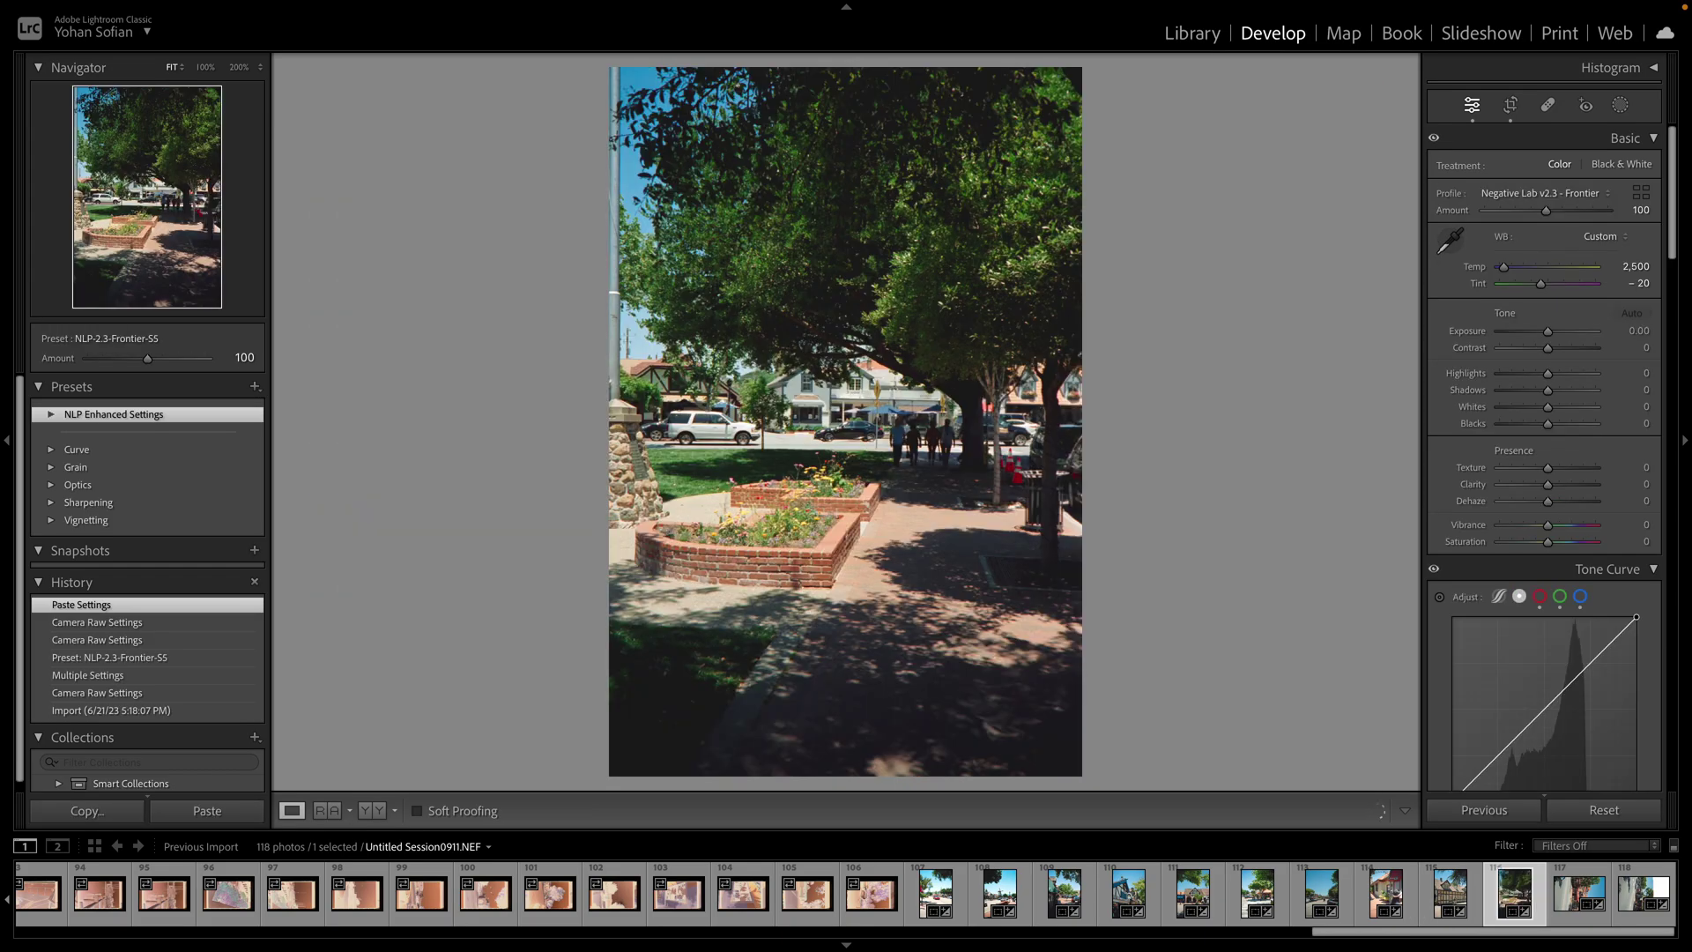
key(Right)
key(super+shift+v)
key(Right)
key(super+shift+v)
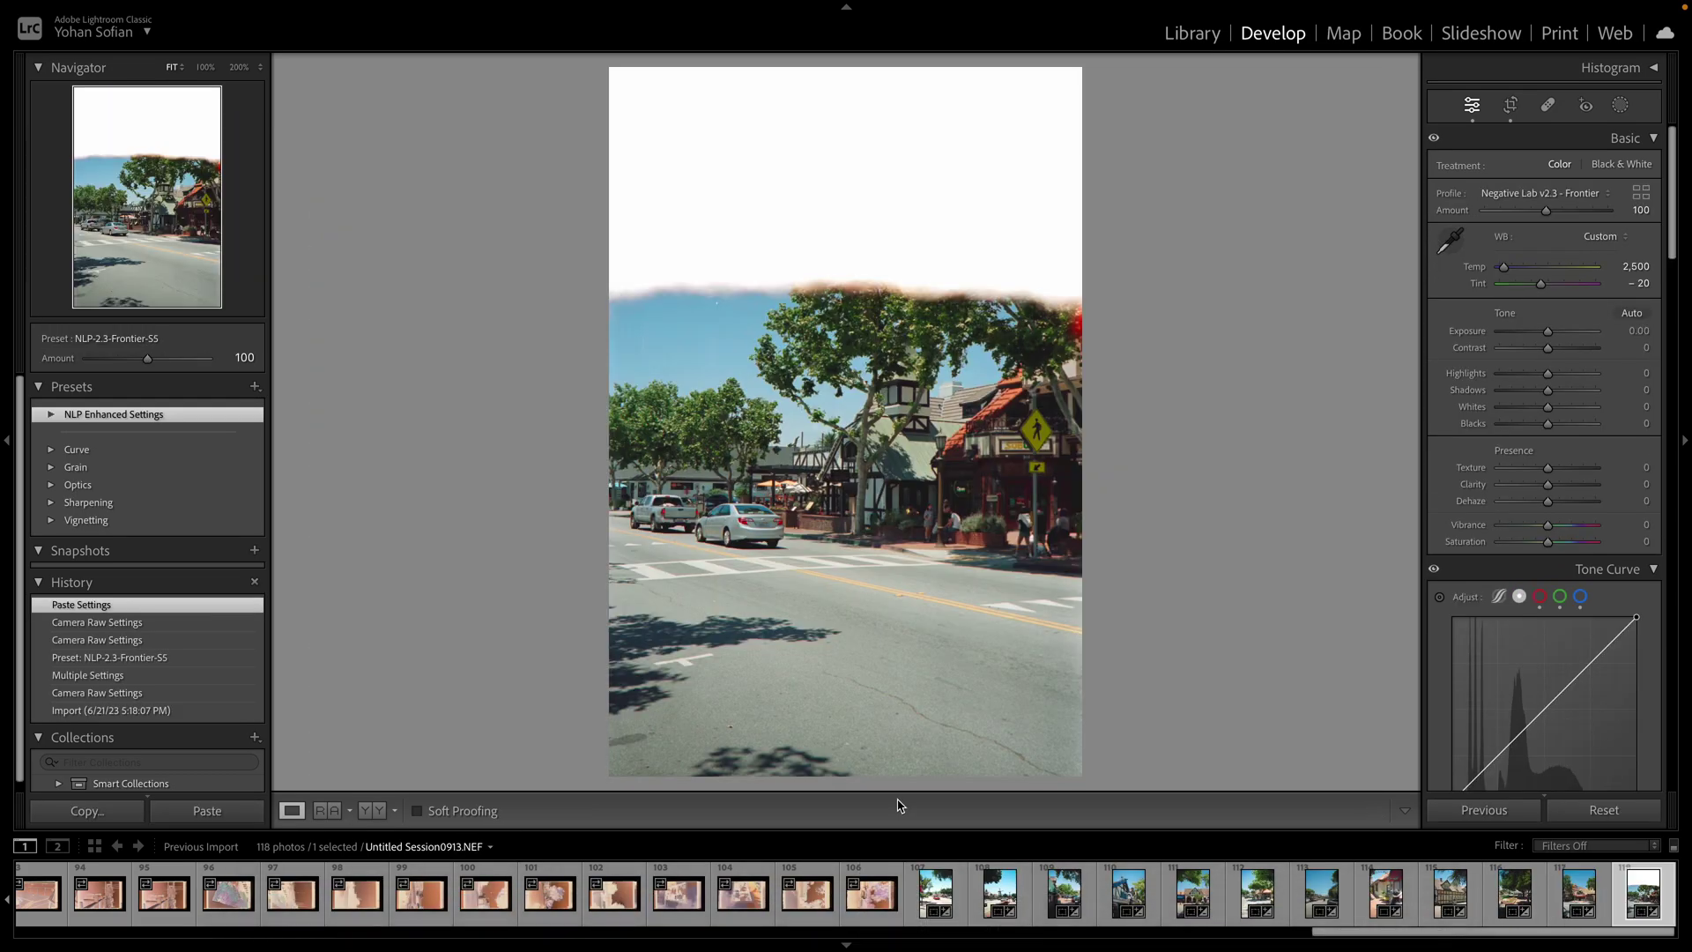
Sample scan 106's white balance from the film border and crop the scan to the picture area inside the border
click(875, 886)
click(1450, 225)
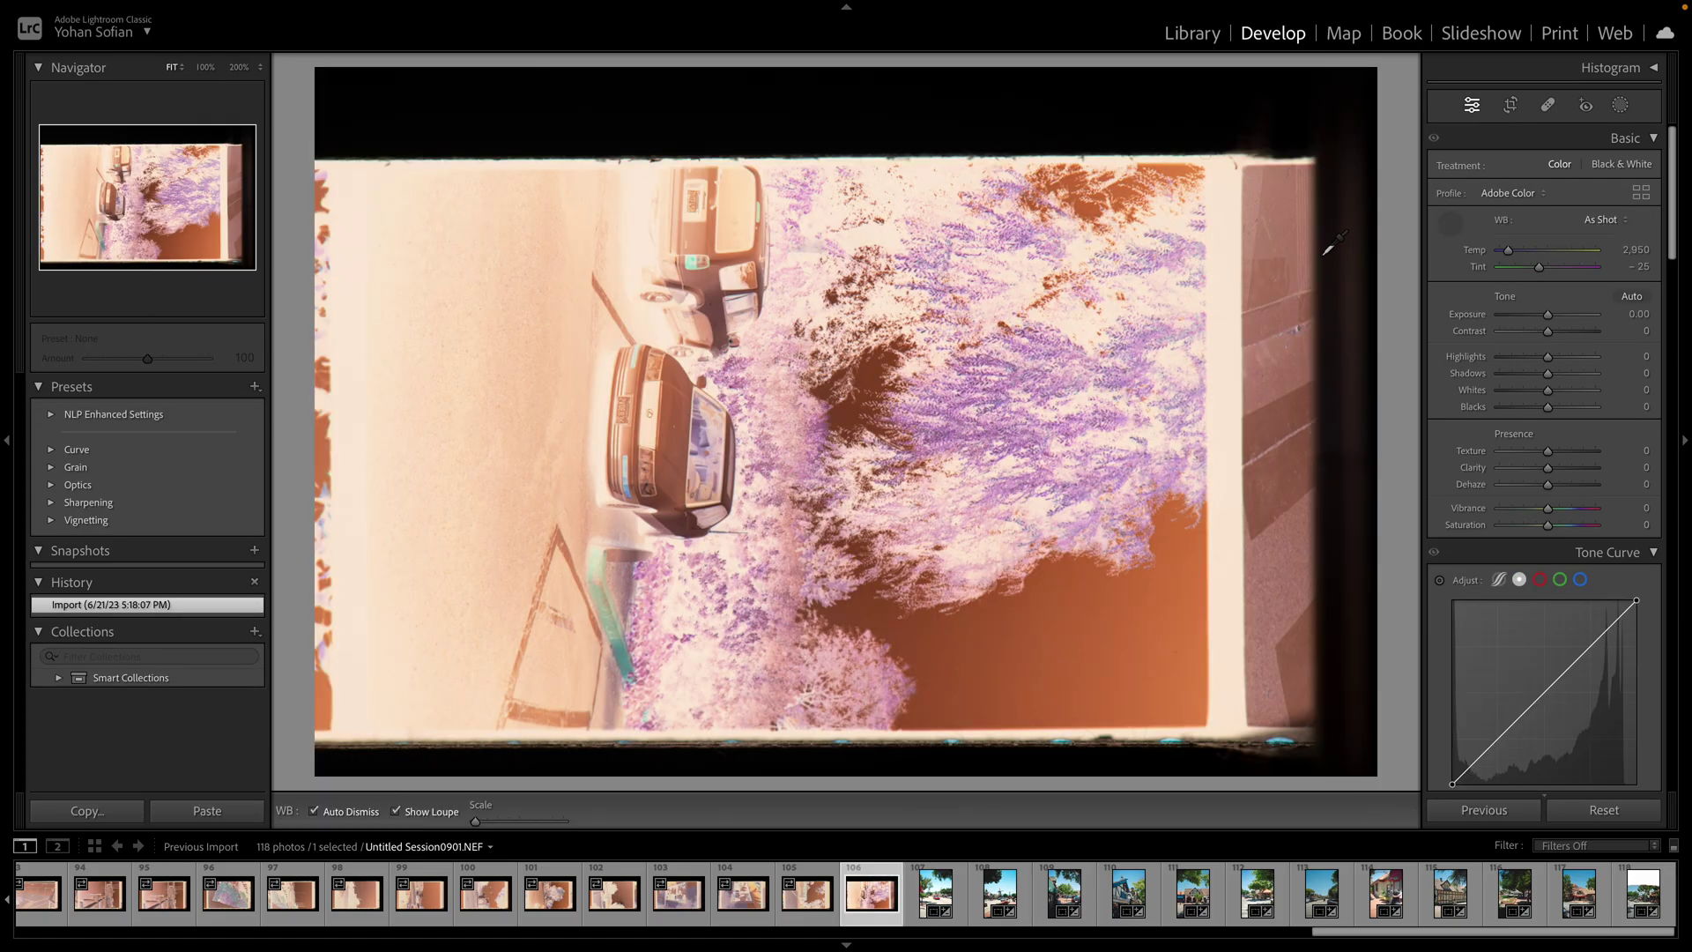
click(1247, 227)
click(1511, 105)
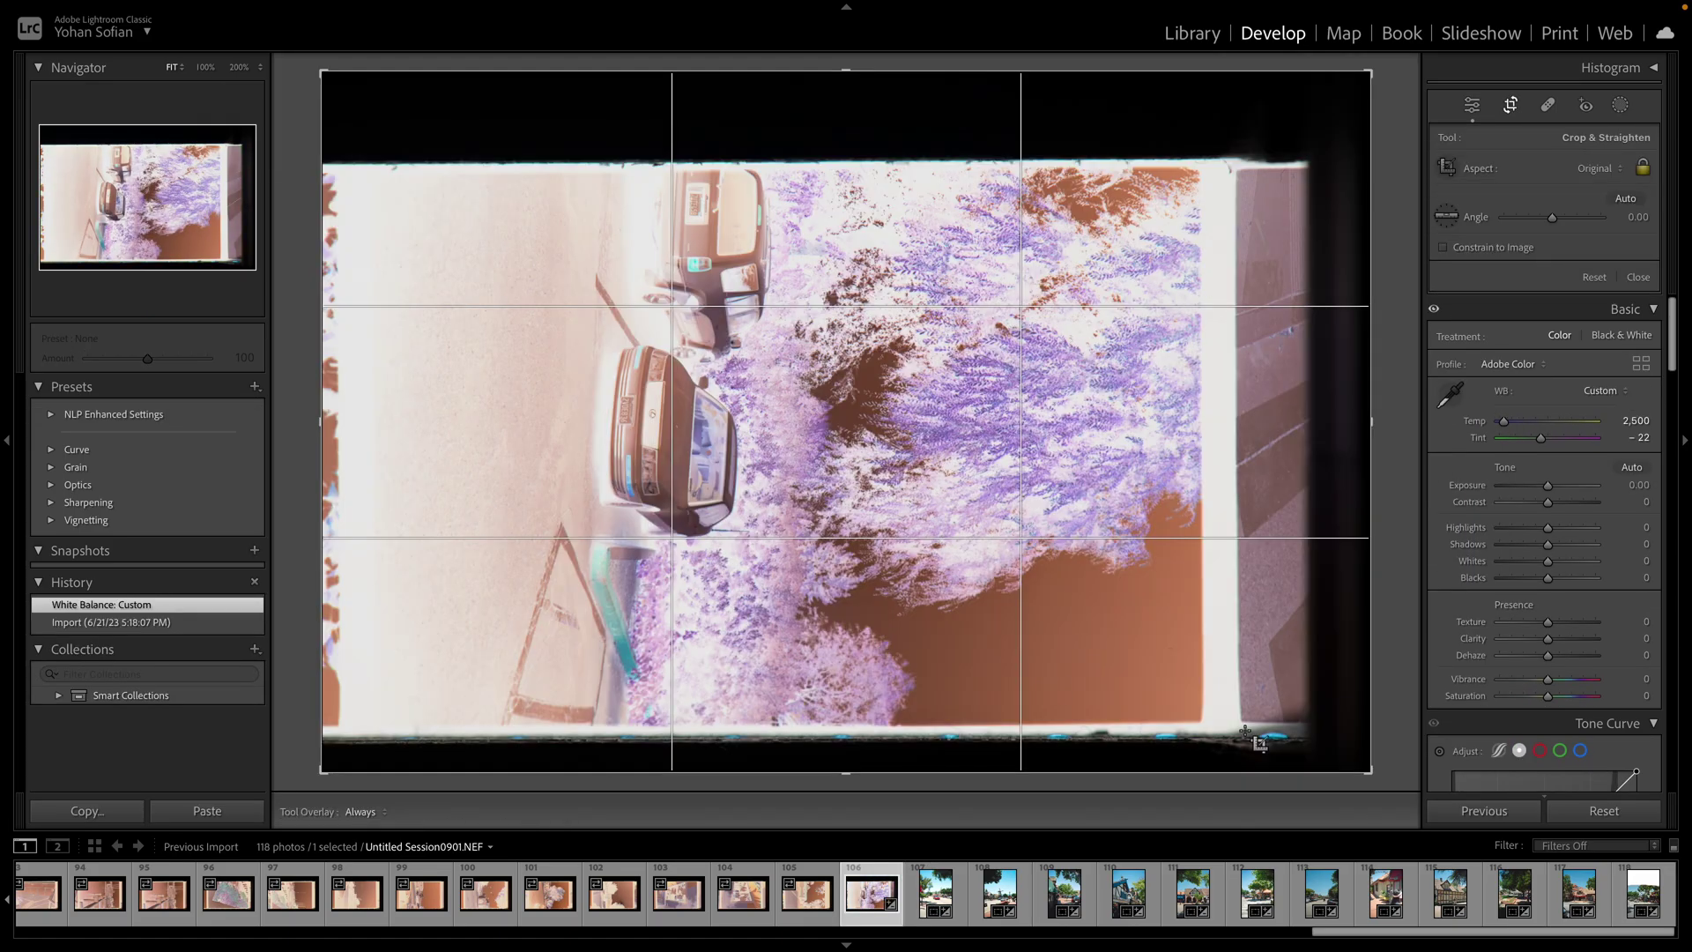
drag(1194, 717, 351, 183)
key(Return)
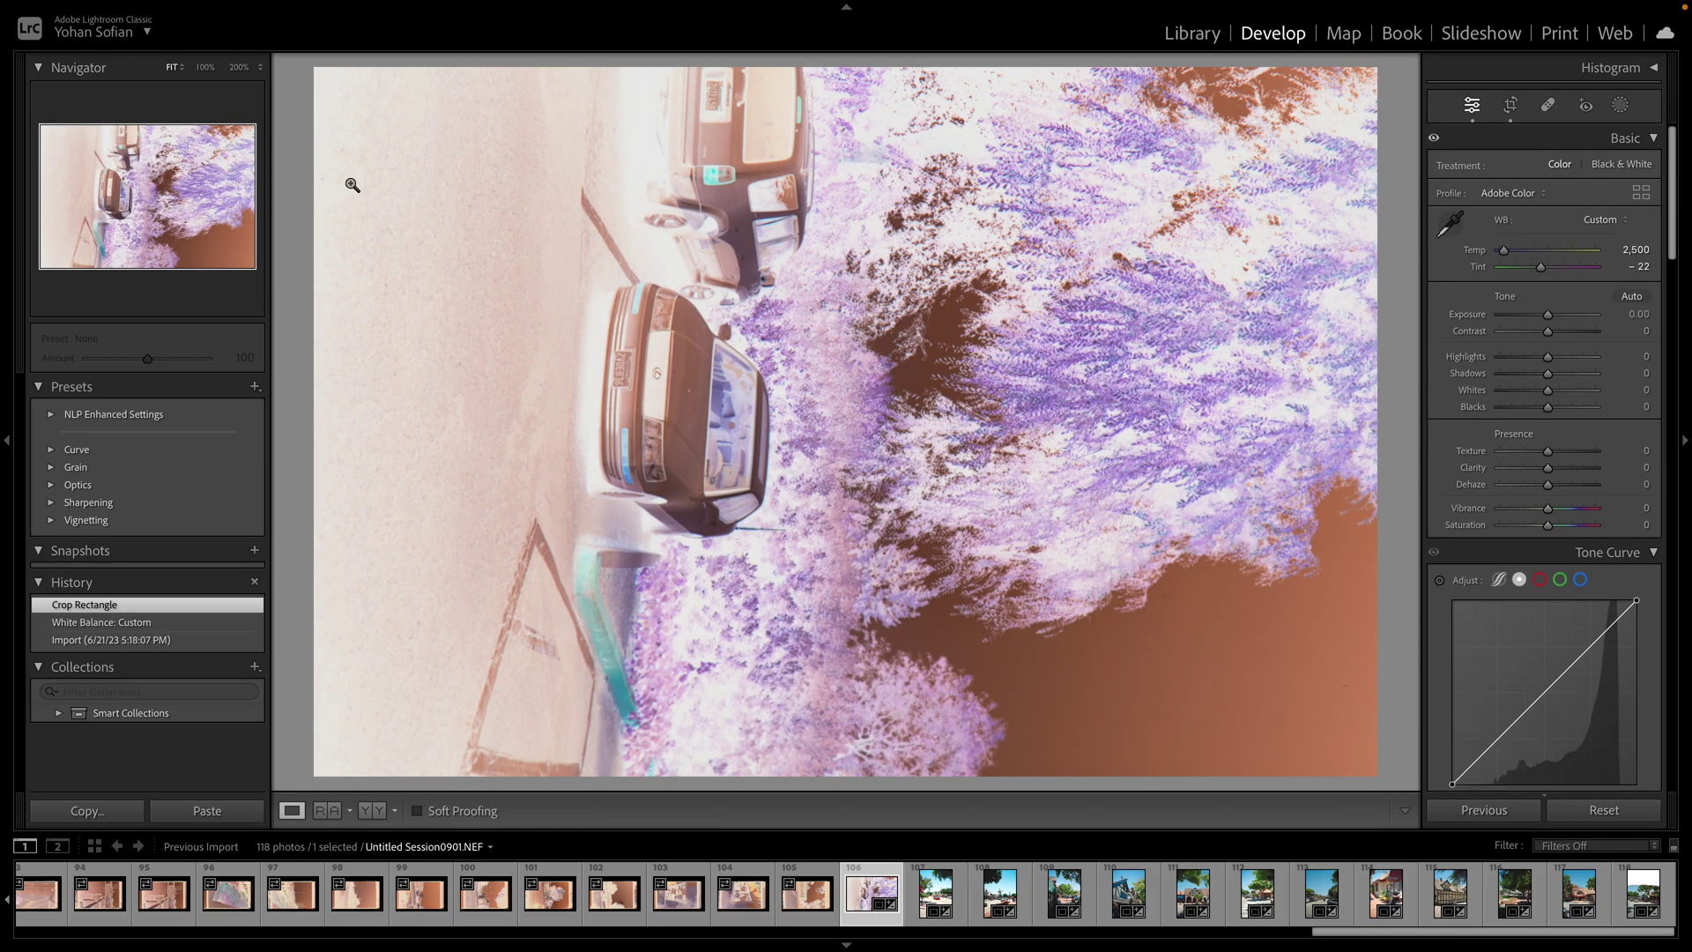
Rotate scan 106 counterclockwise to upright and convert it with Negative Lab Pro
key(super+bracketleft)
key(super+n)
click(1181, 306)
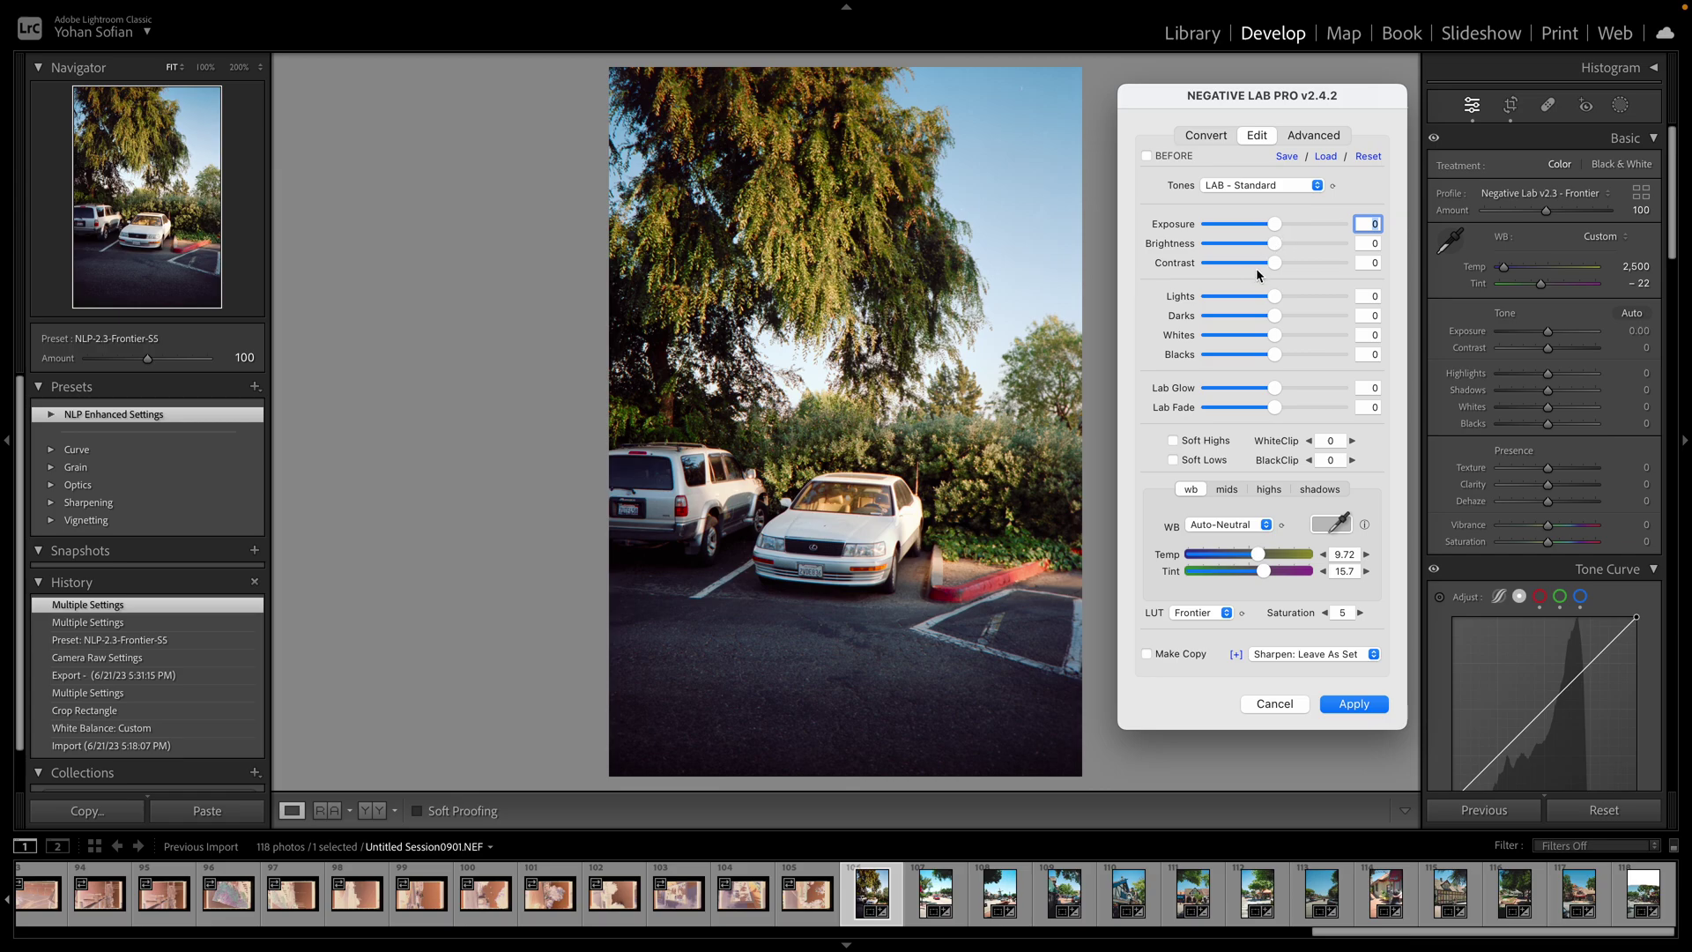
Set scan 106's Brightness to 6 and Lights to -5, adjust the Lab effect, and apply the edits
drag(1277, 247, 1289, 248)
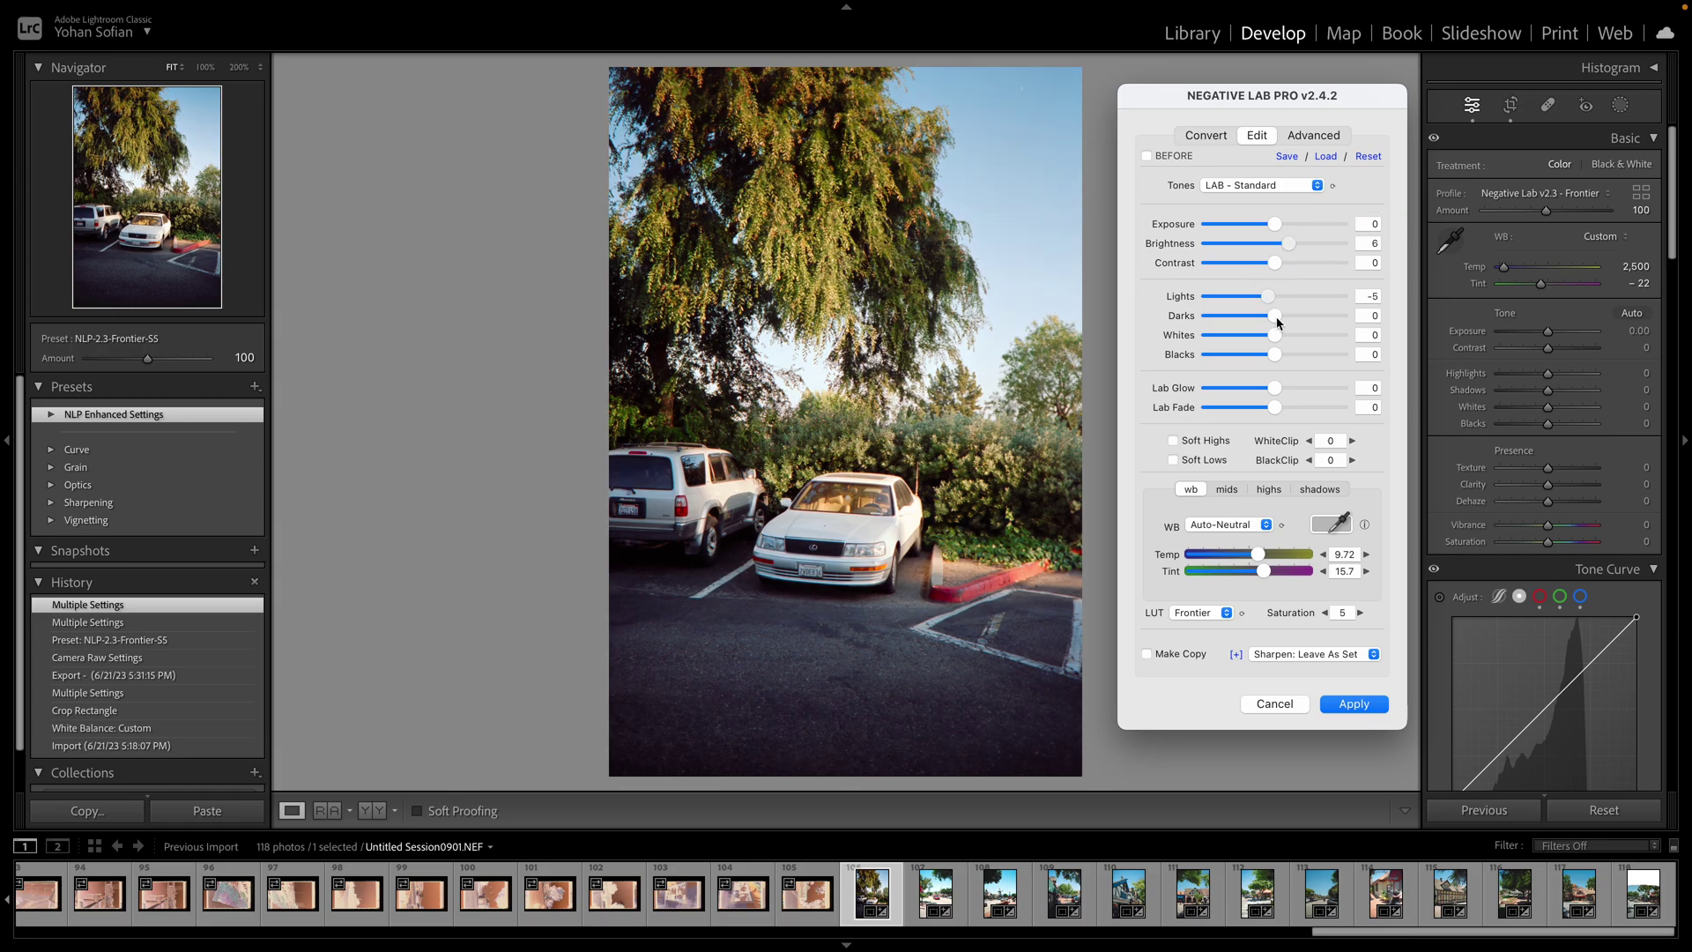
mouse_move(1275, 388)
mouse_down()
mouse_move(1256, 388)
mouse_move(1291, 408)
mouse_up()
click(1354, 704)
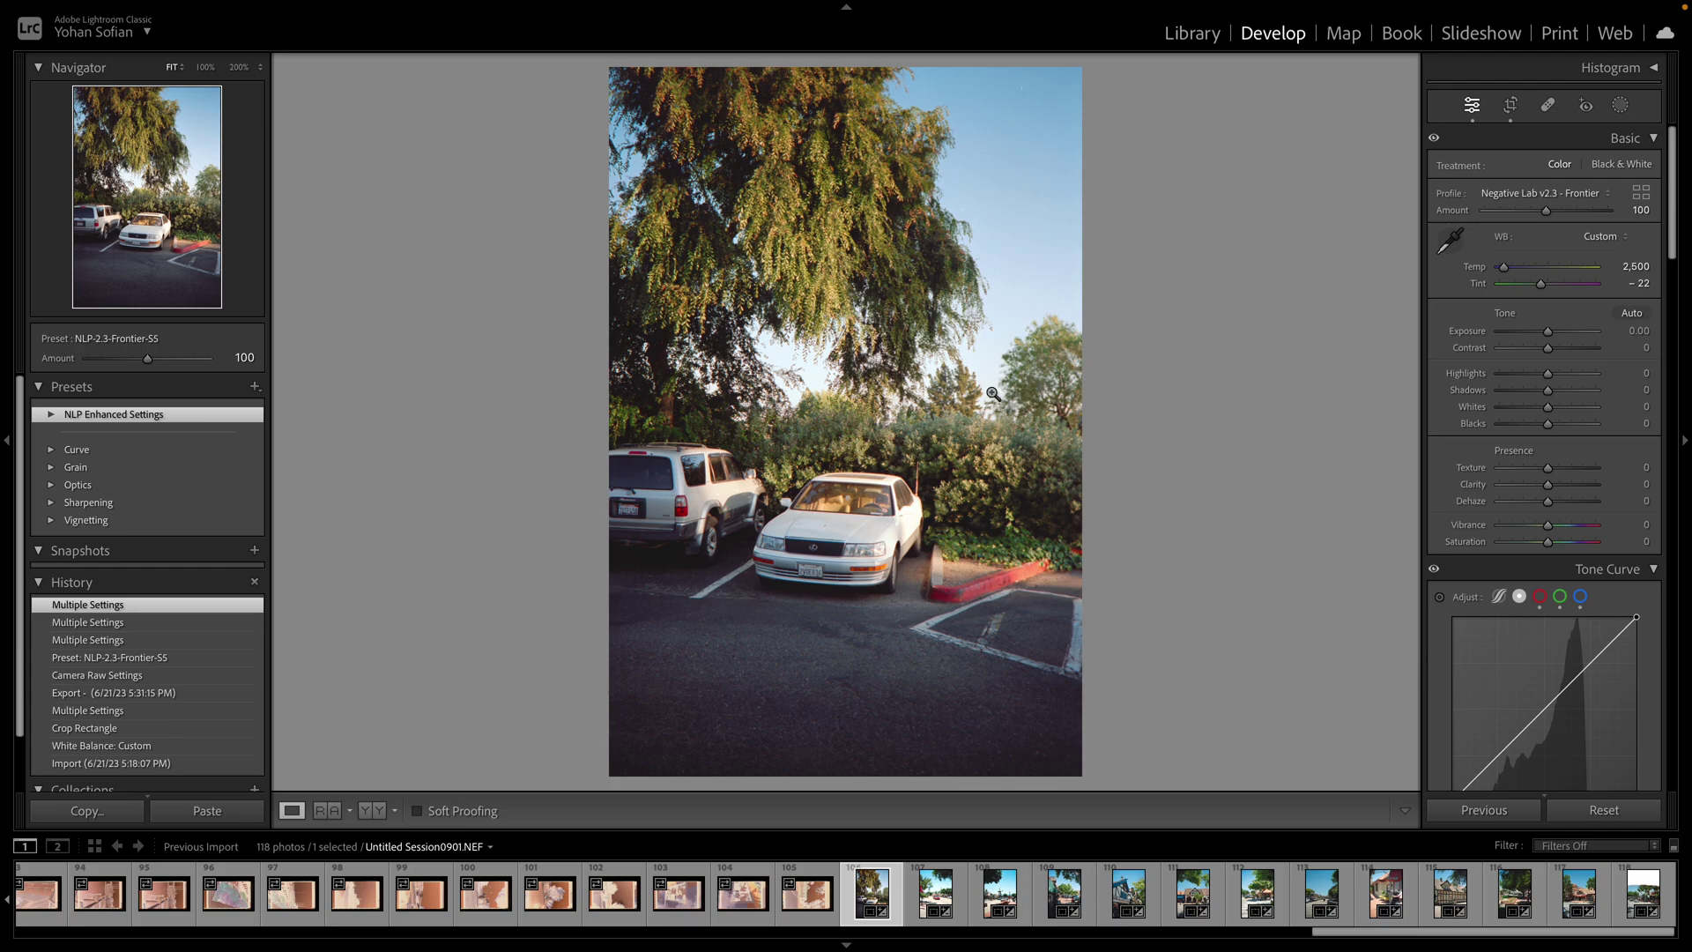
Find scan 58, the wooden post among flowering bushes, and sample its white balance from the film border
click(806, 893)
scroll(670, 894, up, 4)
scroll(645, 895, up, 5)
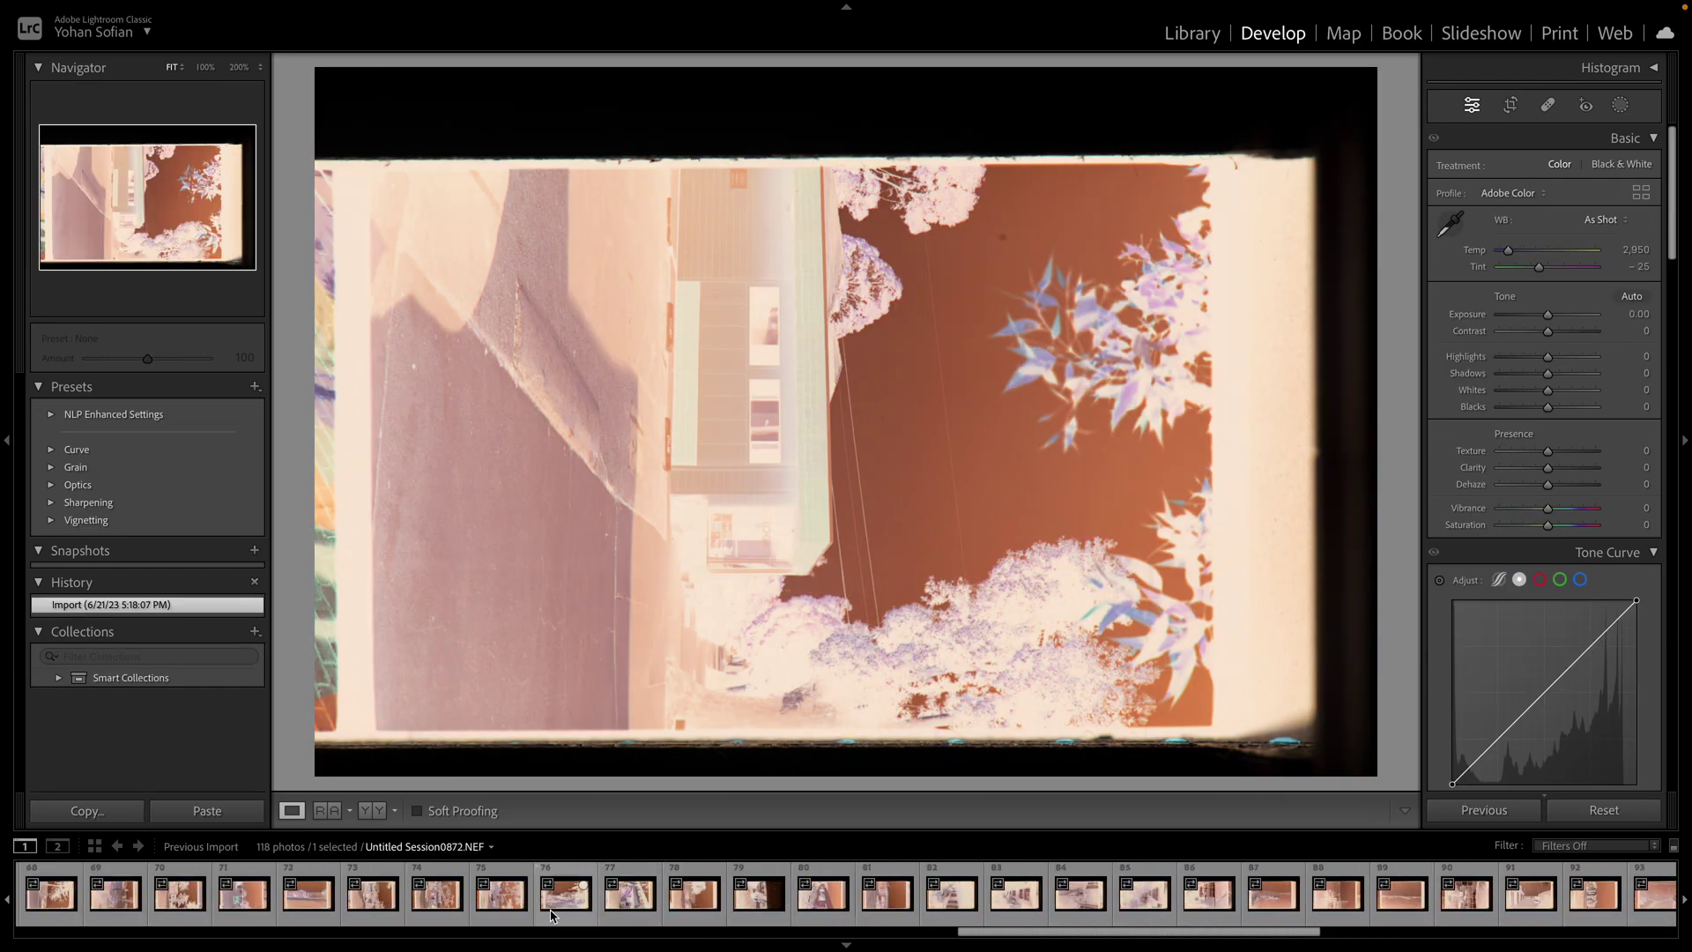
click(502, 894)
scroll(560, 895, up, 2)
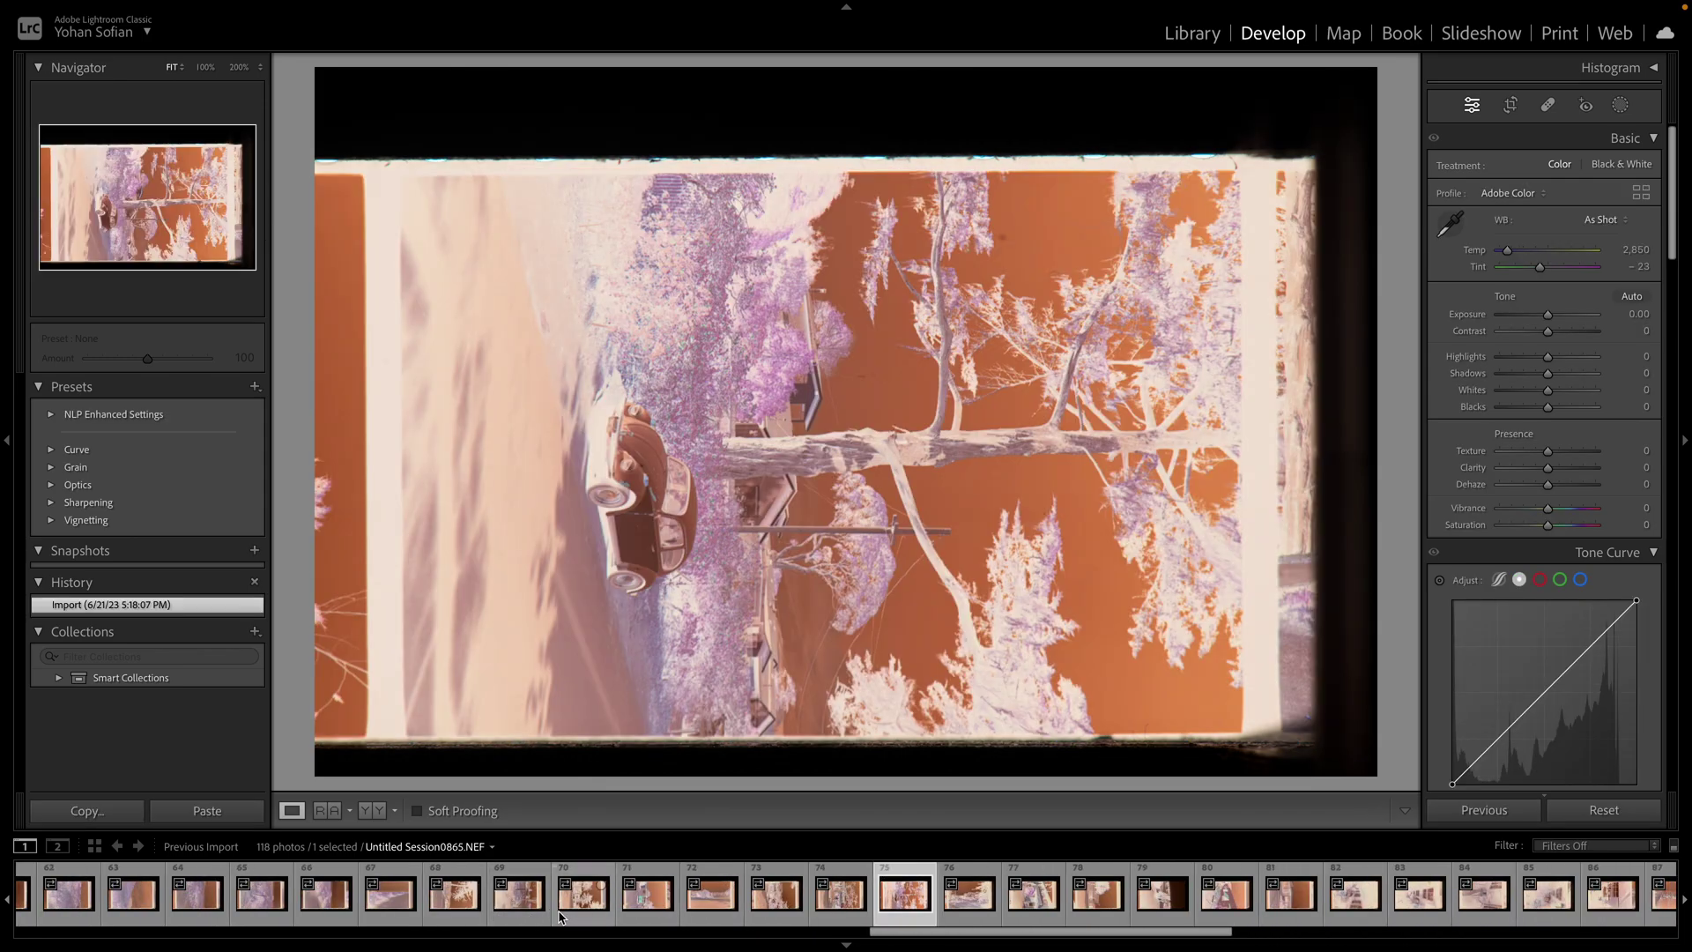
click(561, 913)
scroll(529, 899, up, 3)
click(500, 913)
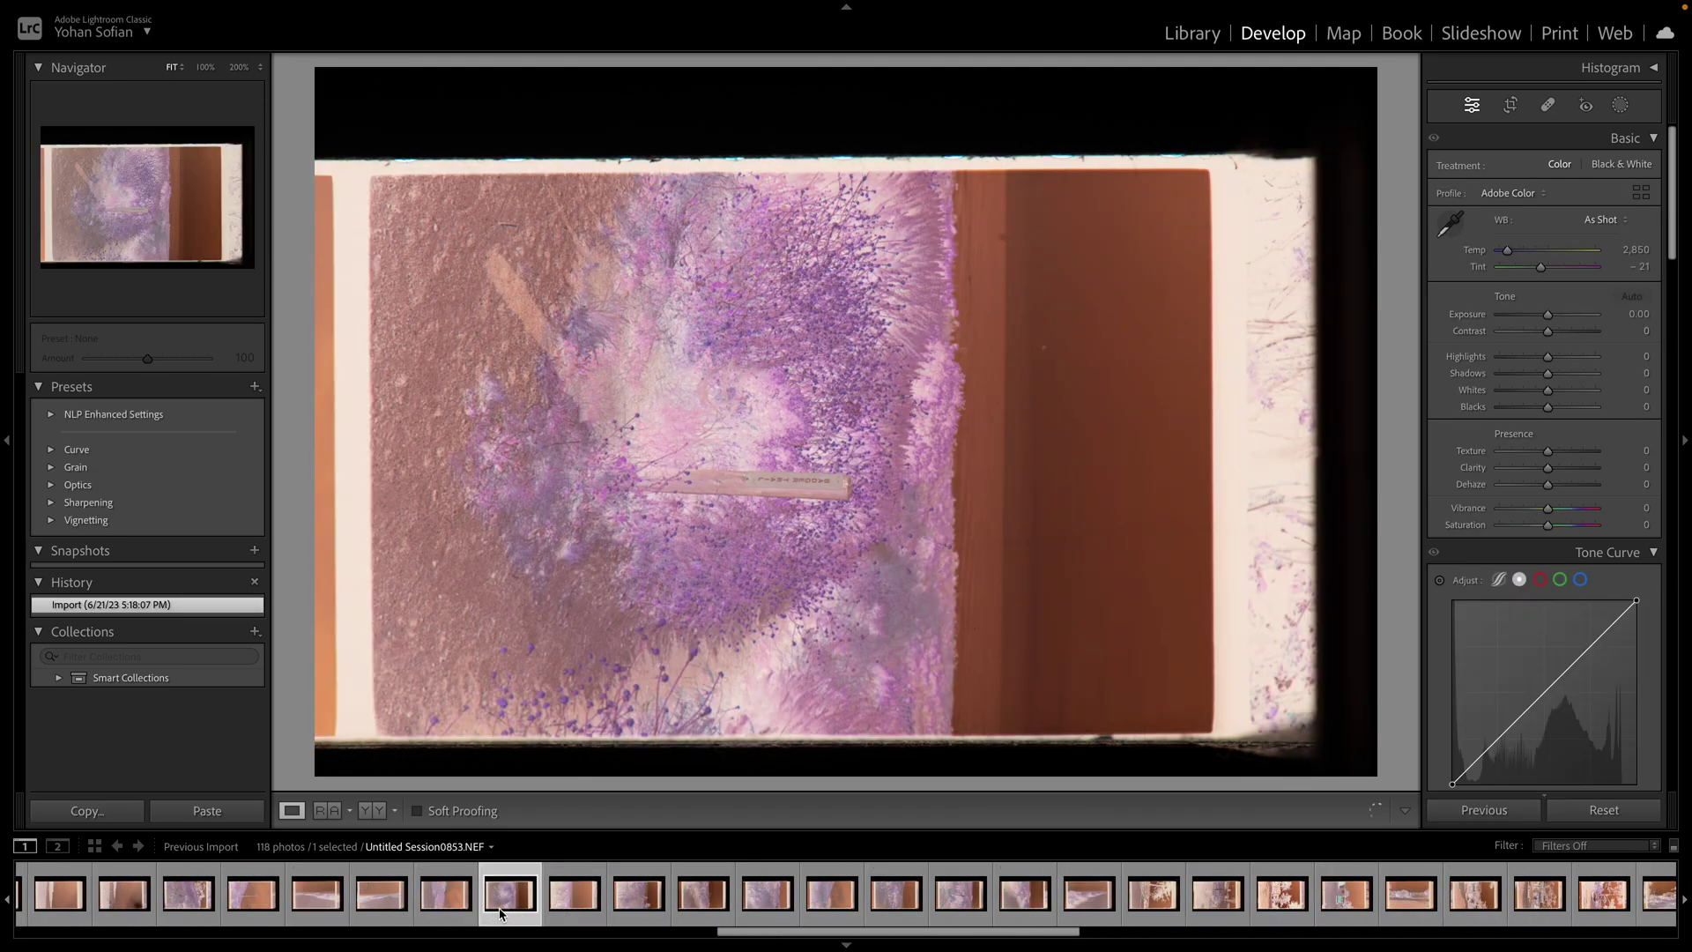
click(1449, 223)
click(1284, 232)
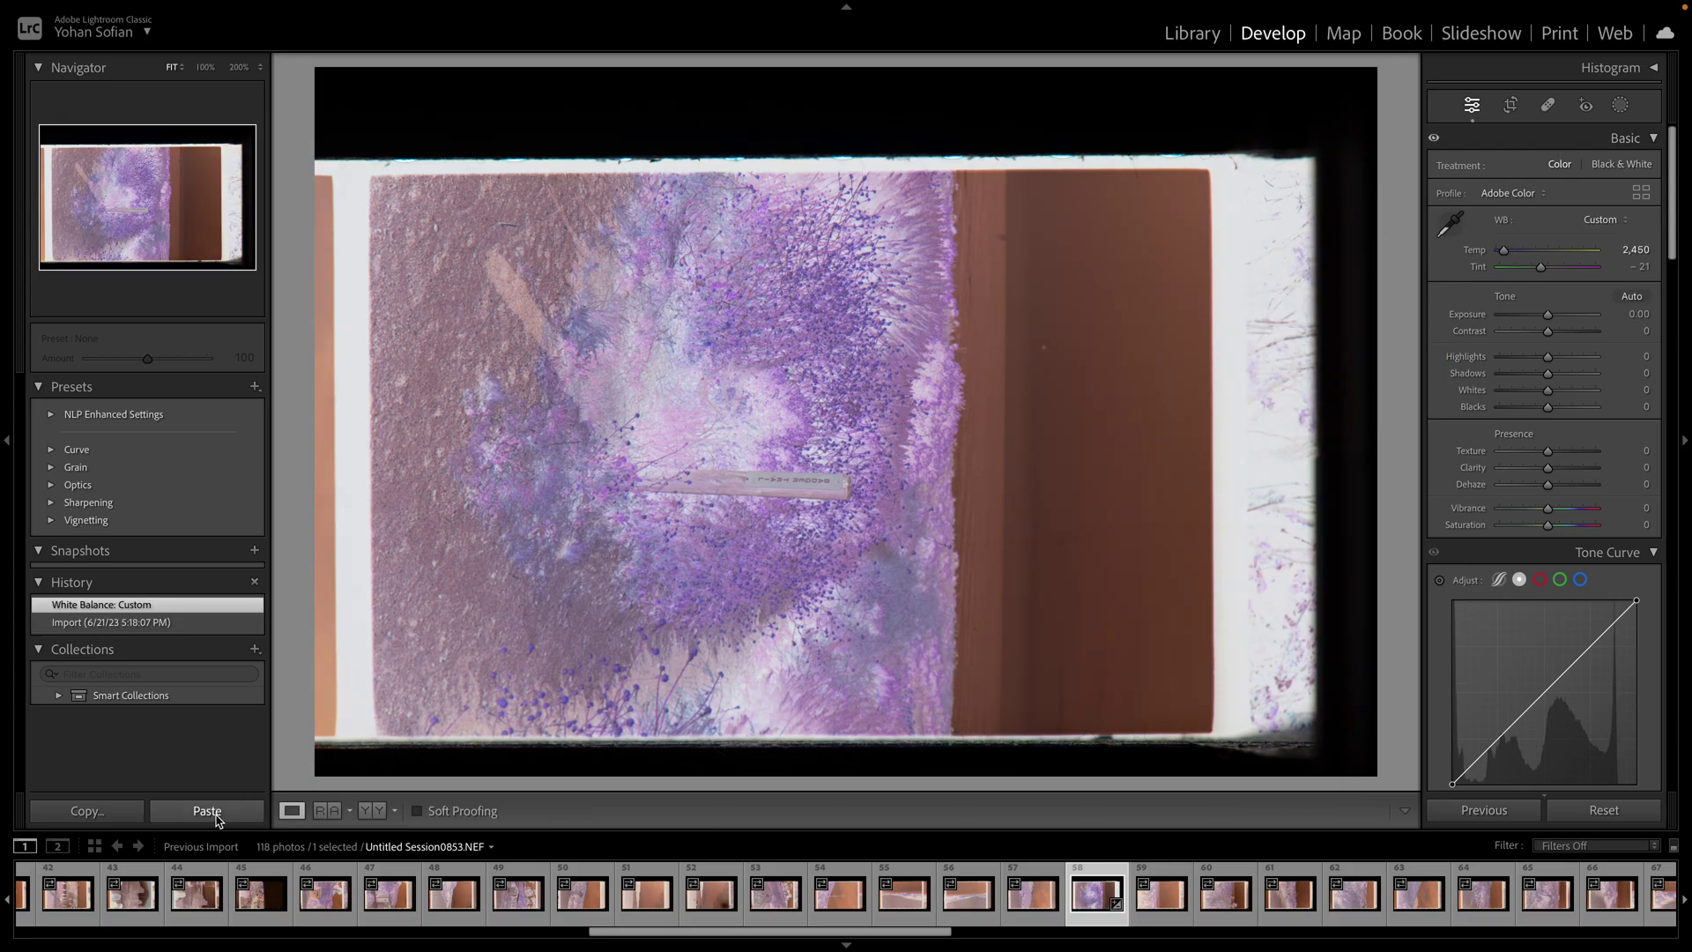
Paste the copied develop settings onto scan 58 and reposition its crop to exclude the film border
click(207, 810)
click(1510, 105)
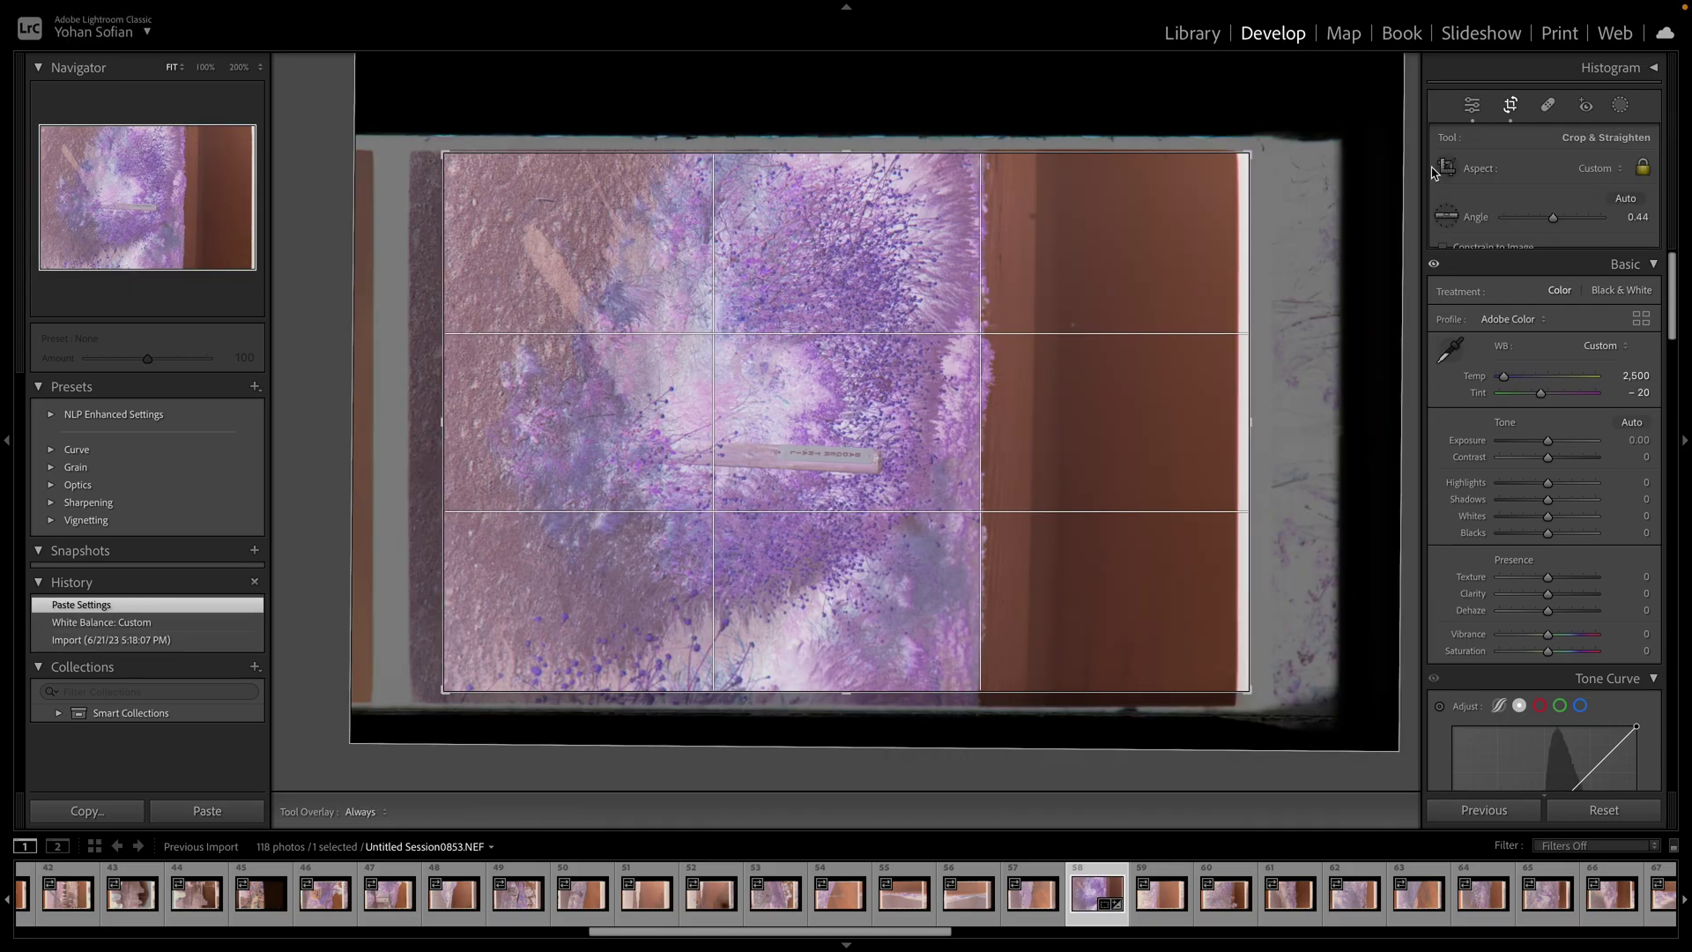
drag(1023, 294, 1041, 288)
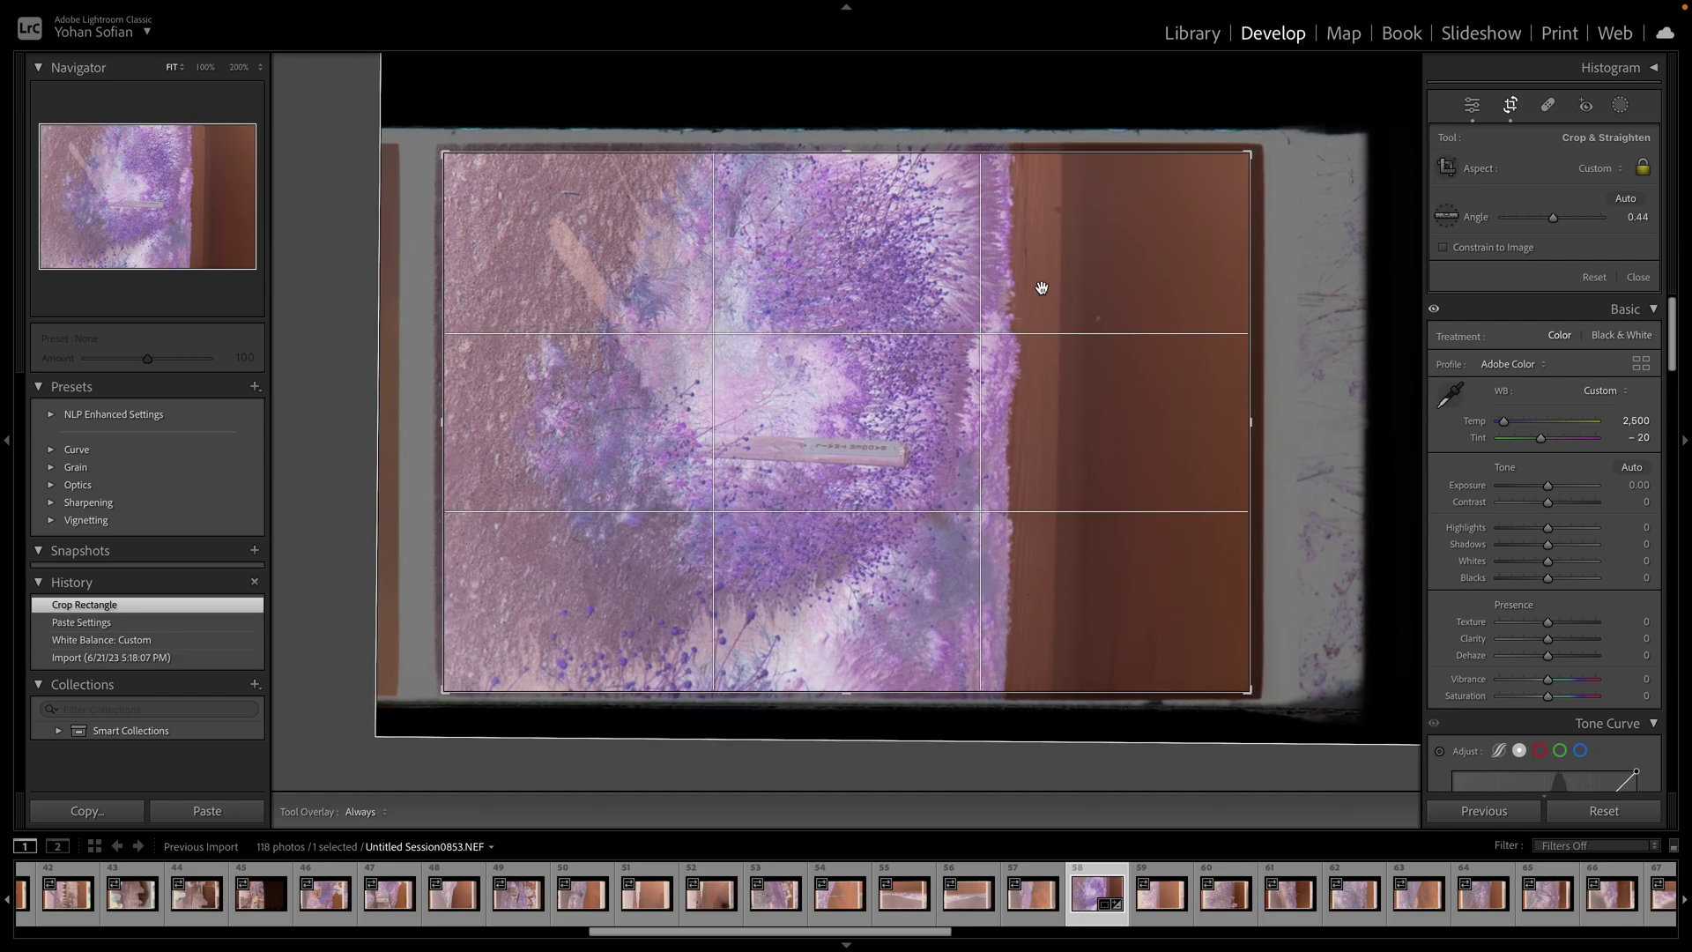
key(Return)
Rotate scan 58 counterclockwise to upright and convert it with Negative Lab Pro
key(super+bracketleft)
key(ctrl+n)
click(1261, 302)
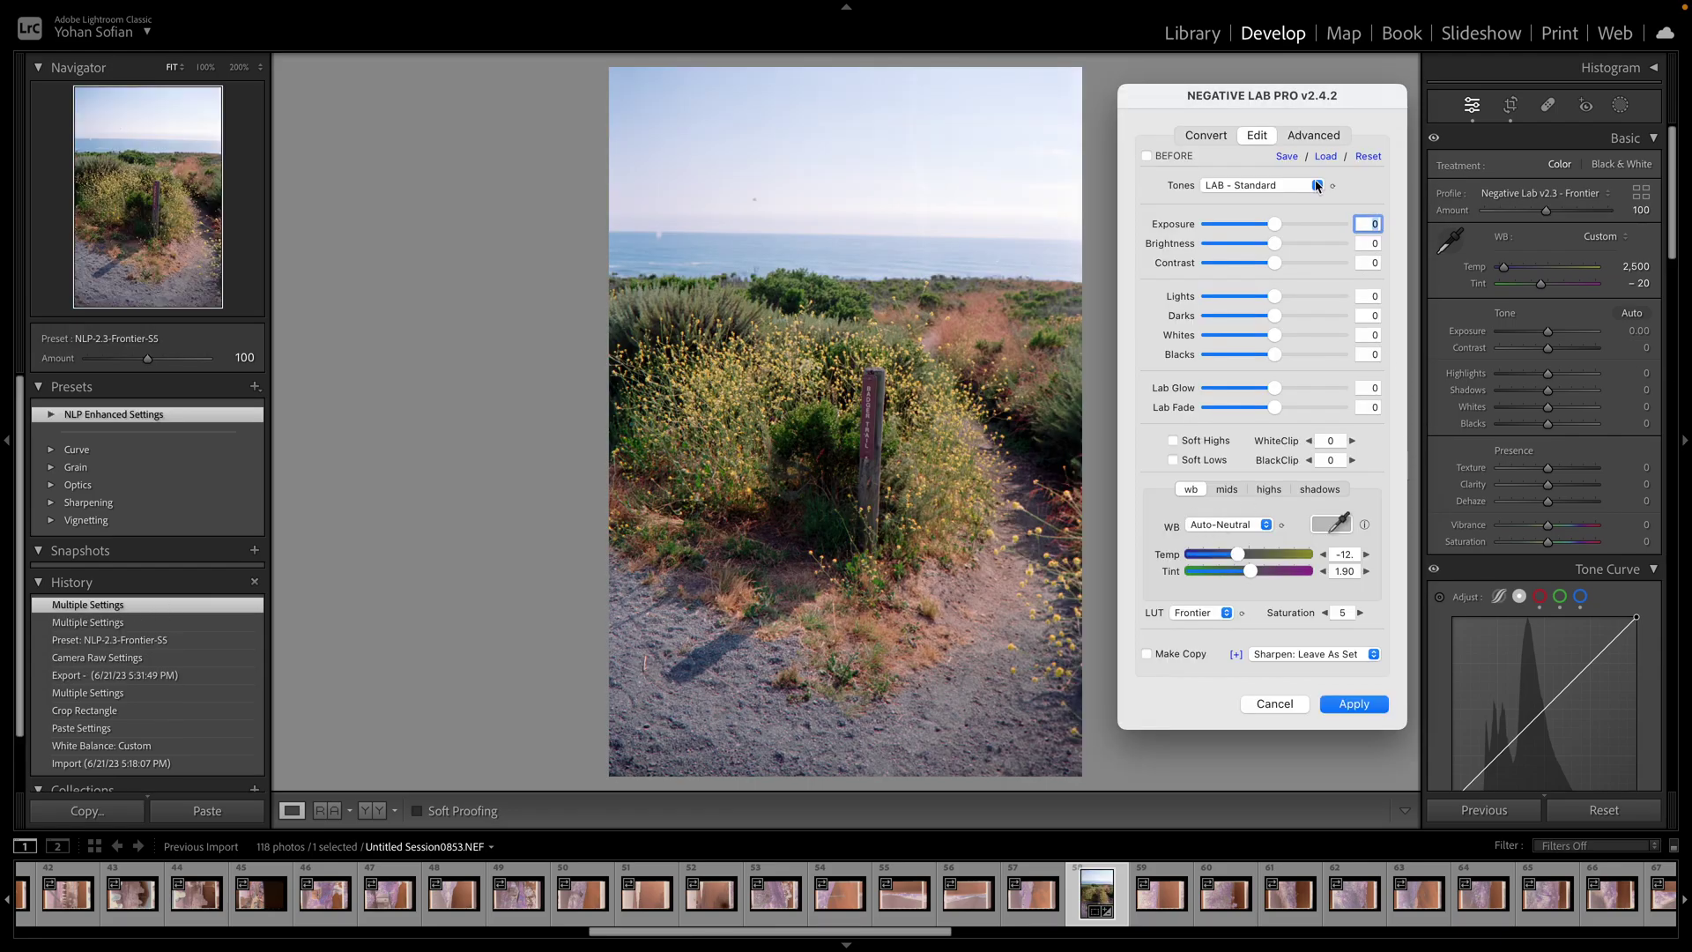
Set scan 58's Exposure to 2, Brightness to 6, Temp to -8 and Tint to -3, and apply the edits
drag(1289, 238, 1290, 246)
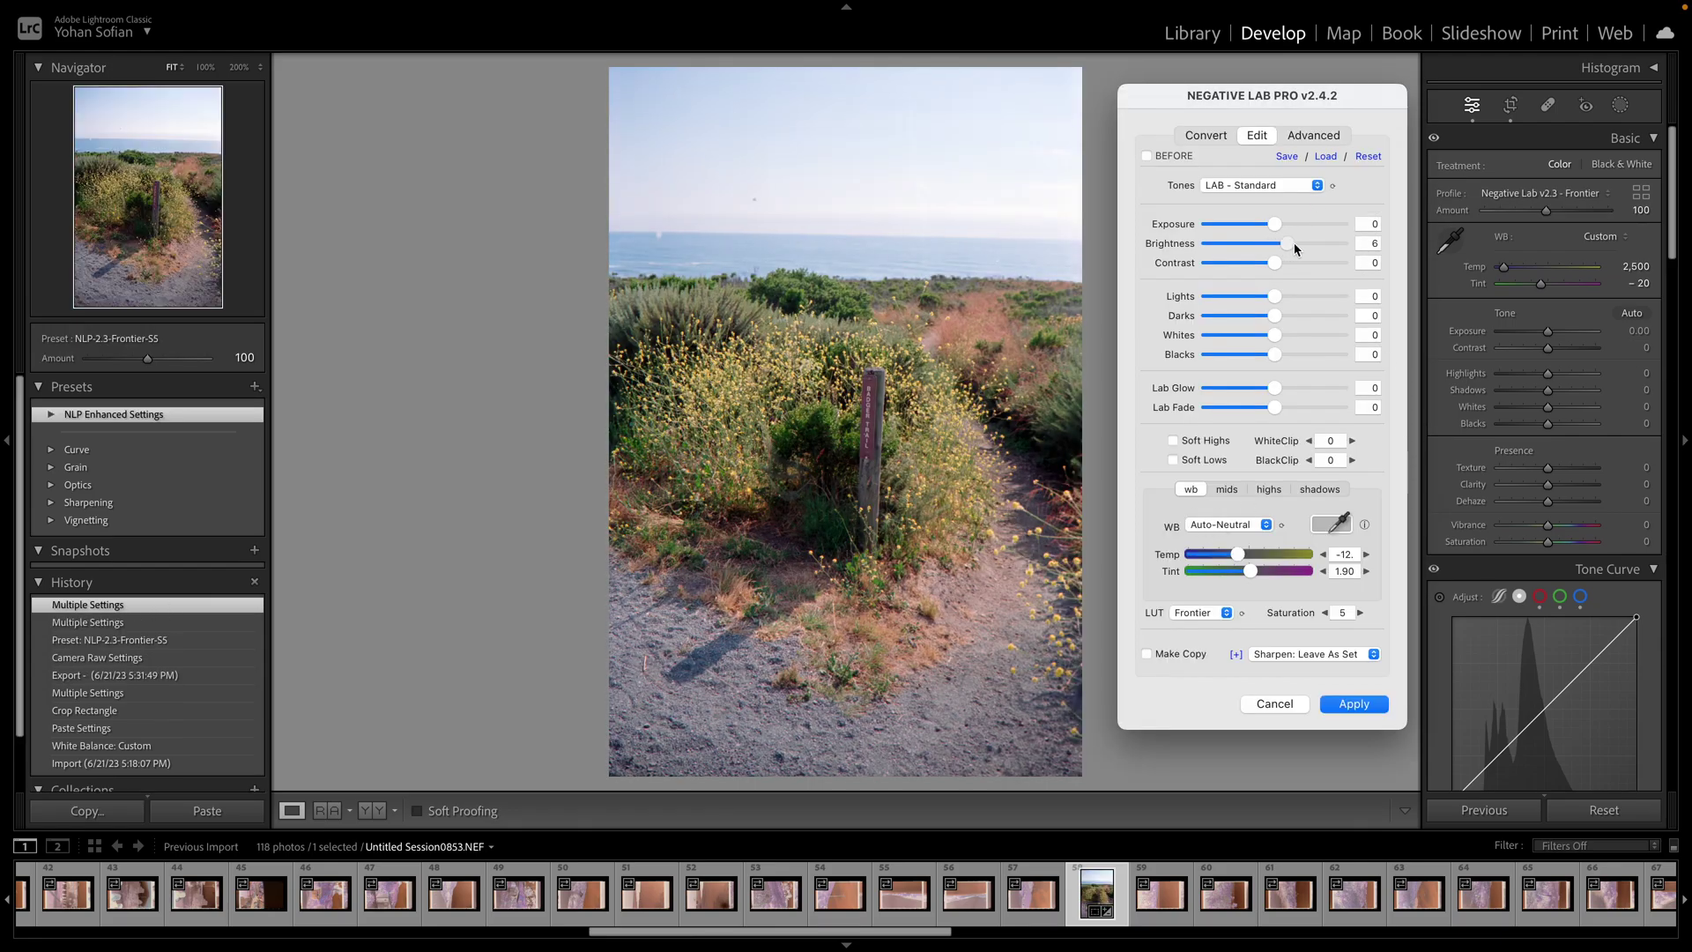
drag(1274, 226, 1280, 226)
drag(1249, 572, 1246, 573)
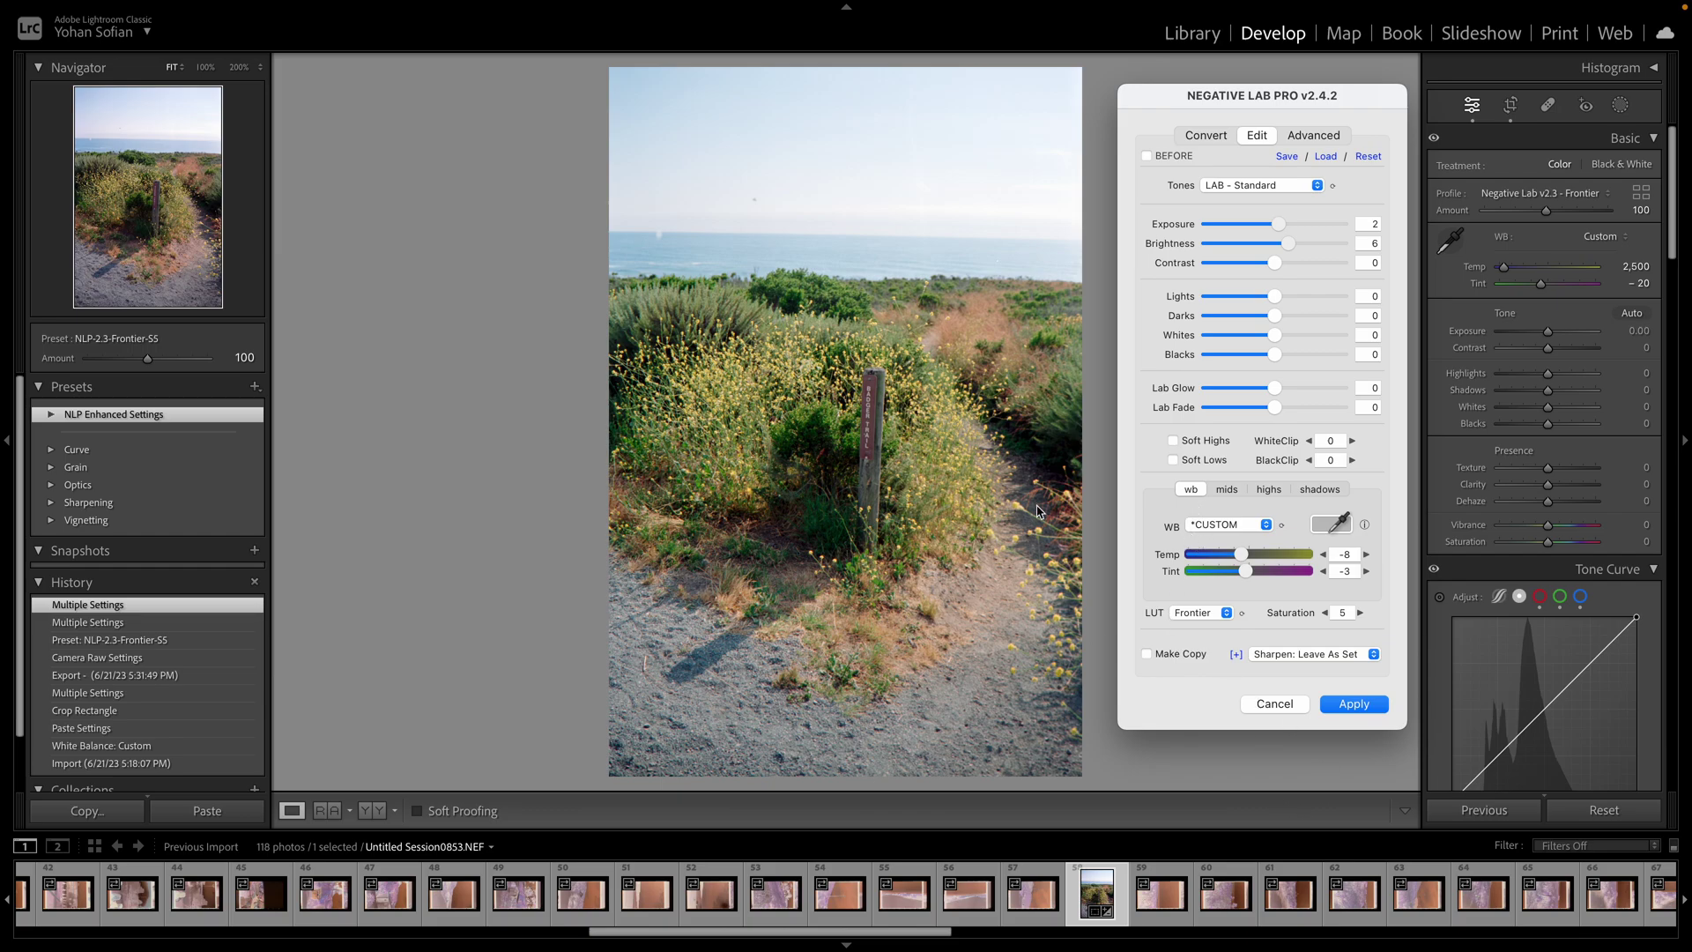
click(1381, 704)
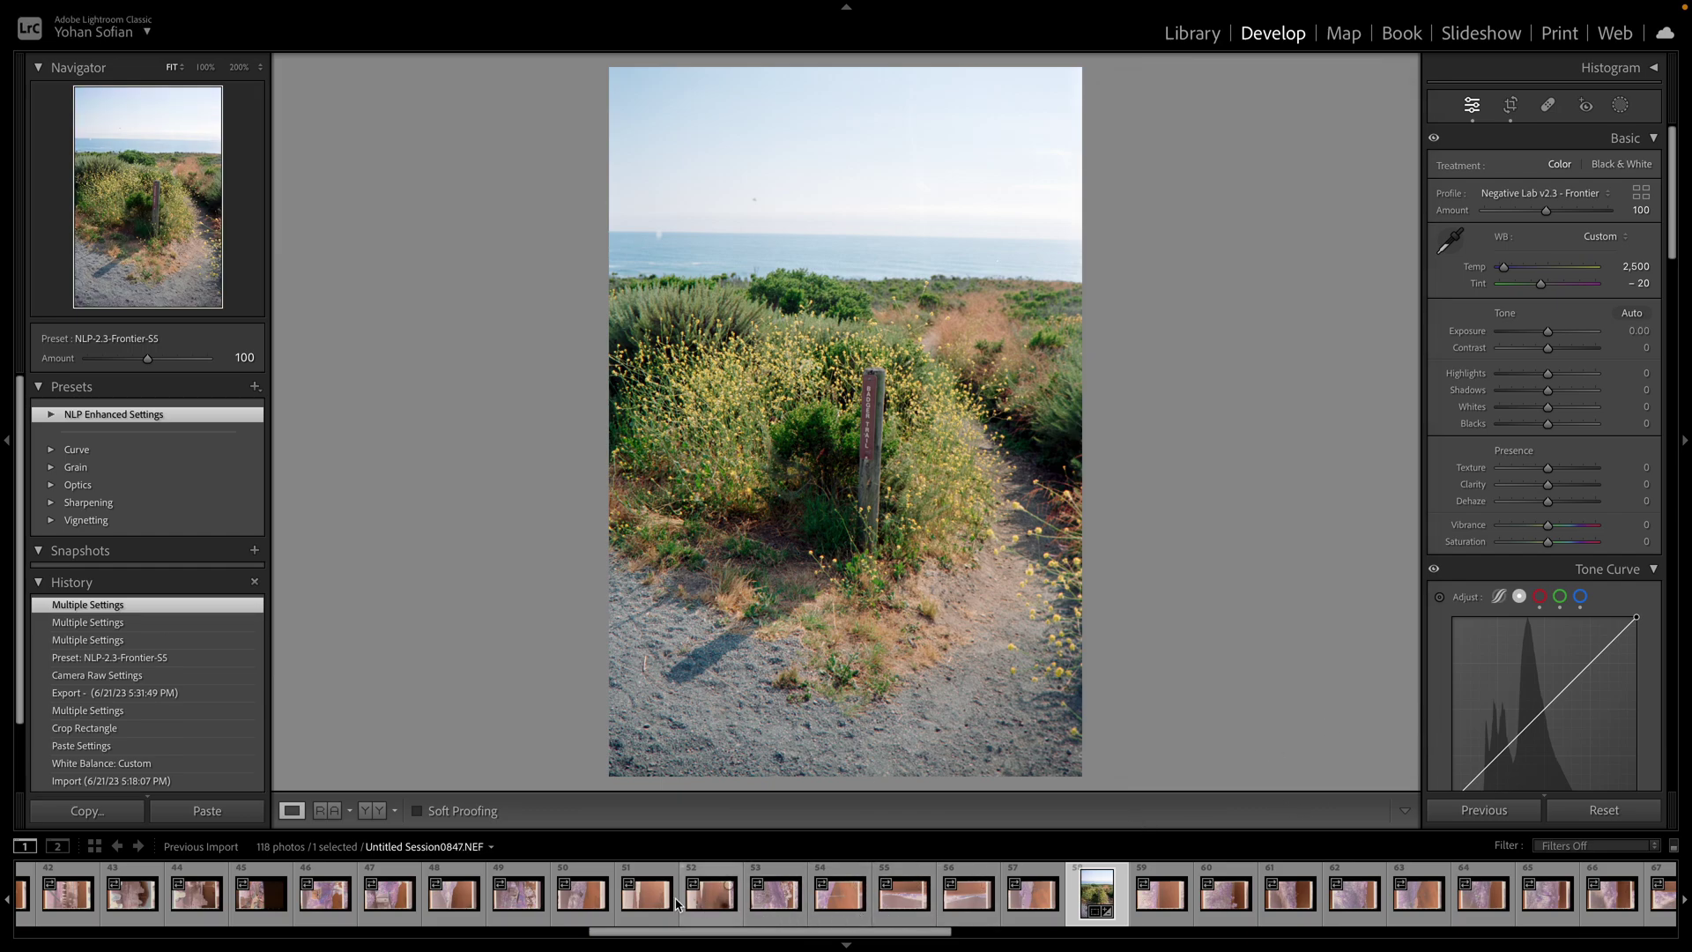
Select scans 46 to 57 and paste the copied develop settings onto all of them
click(325, 894)
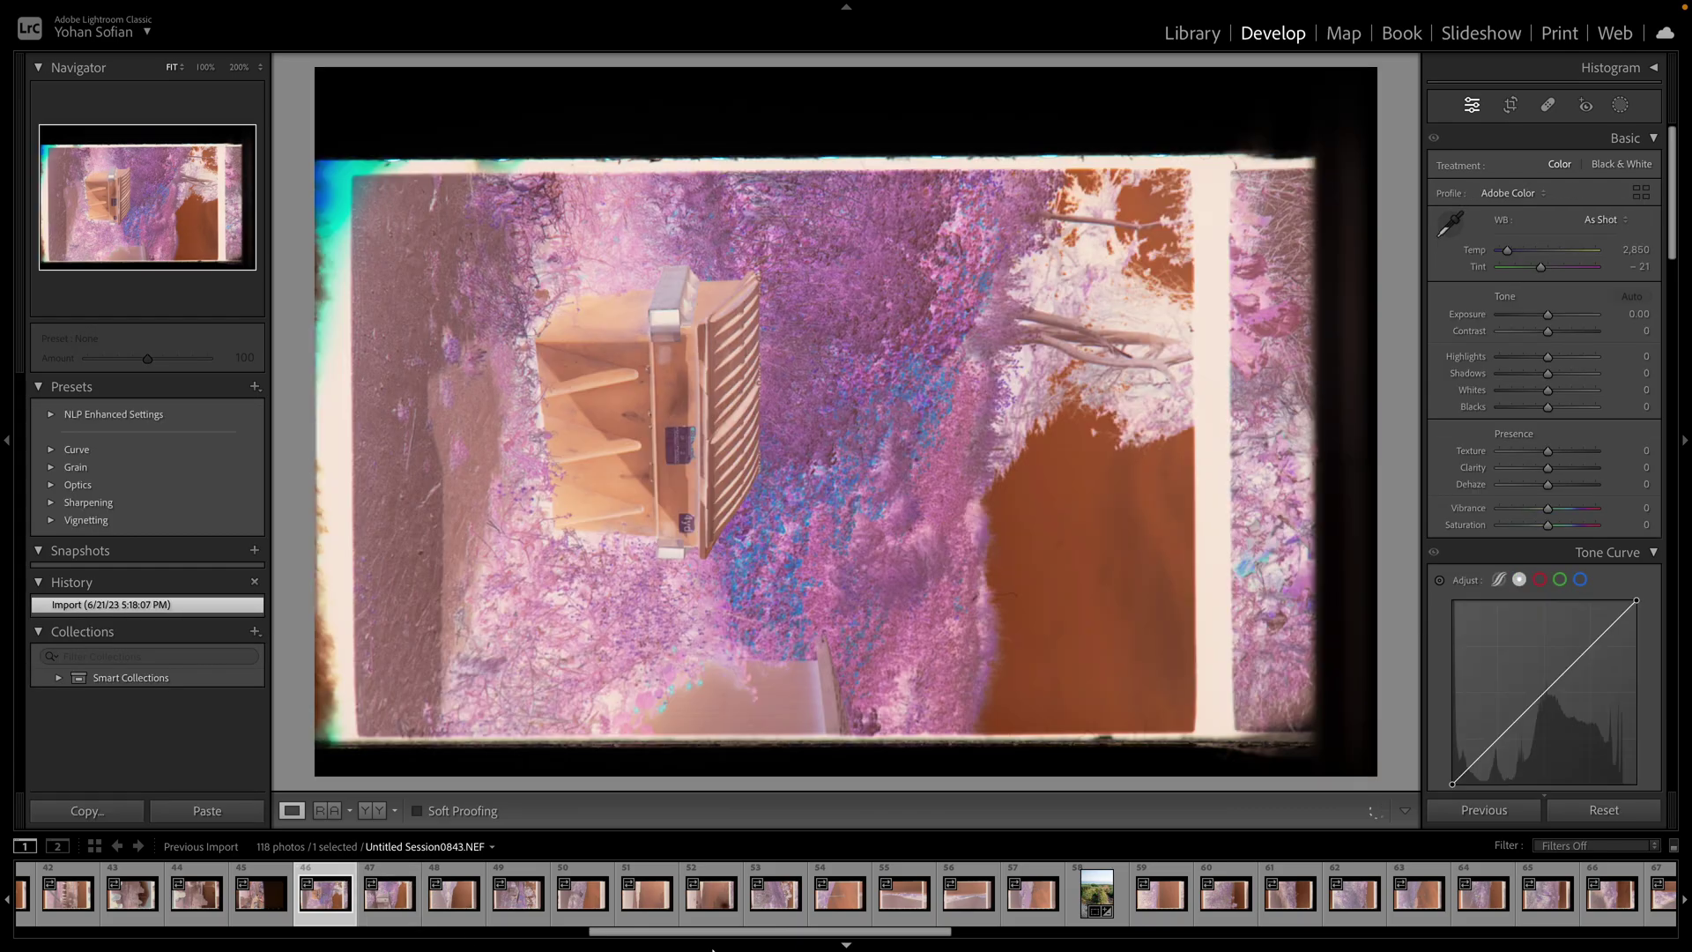
shift+click(1041, 908)
right_click(1040, 906)
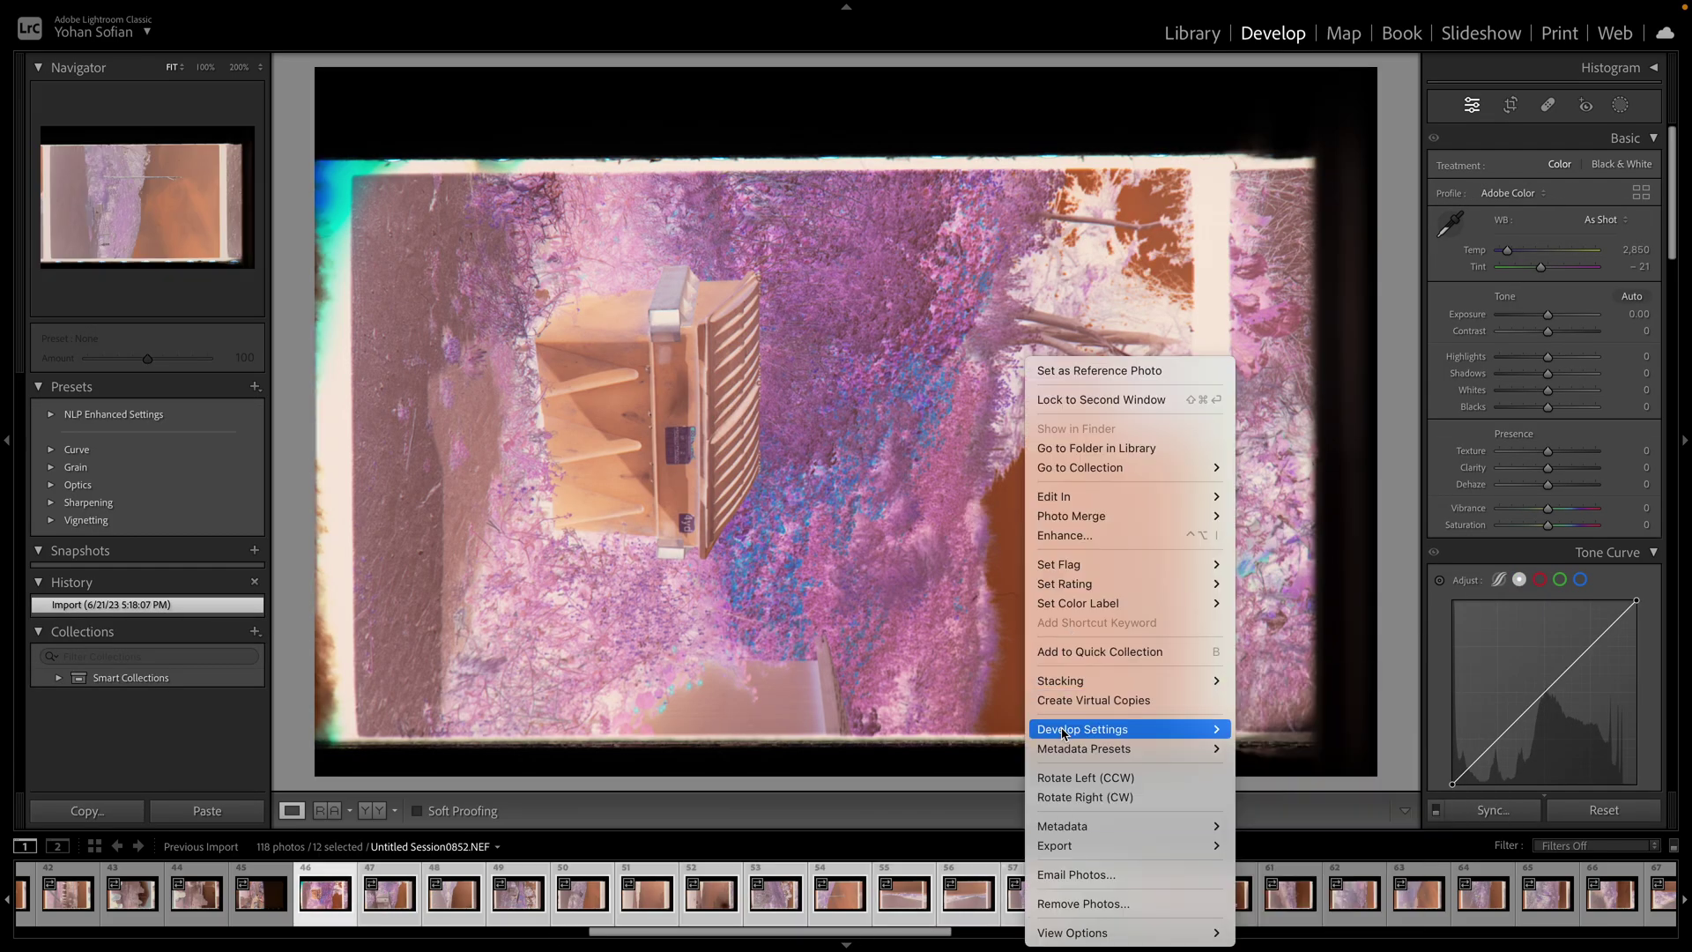
mouse_move(1146, 737)
click(1281, 787)
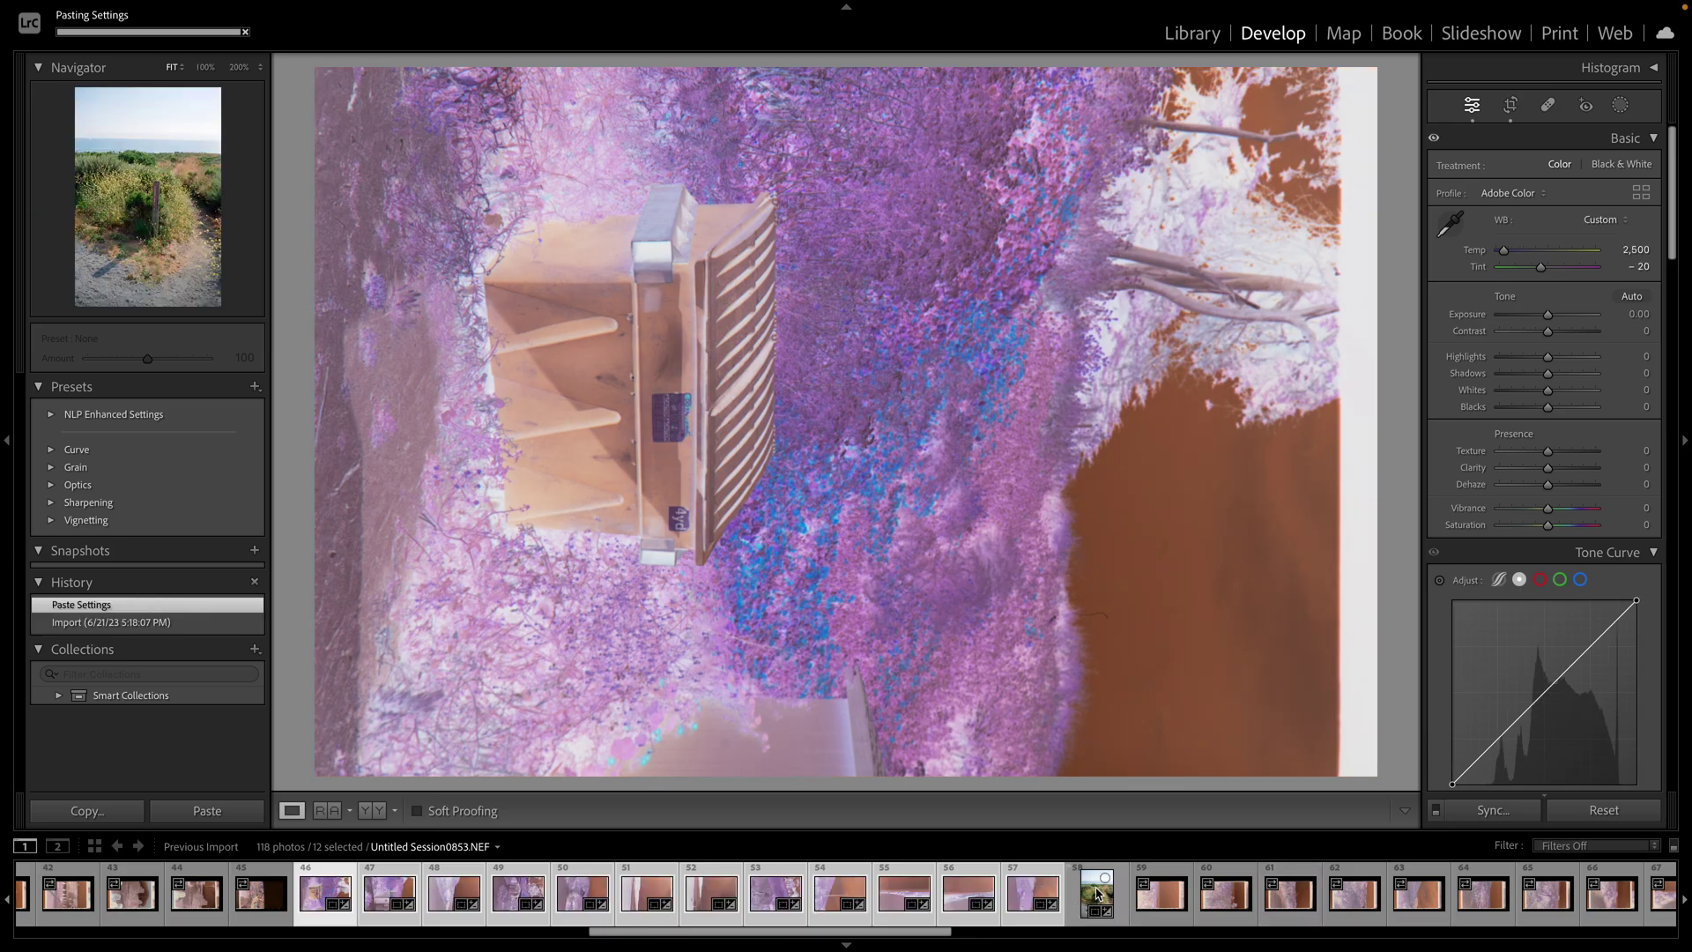
Select scans 46 to 58 with 58 as the source, sync its Negative Lab Pro scene to them, and apply
ctrl+click(1097, 895)
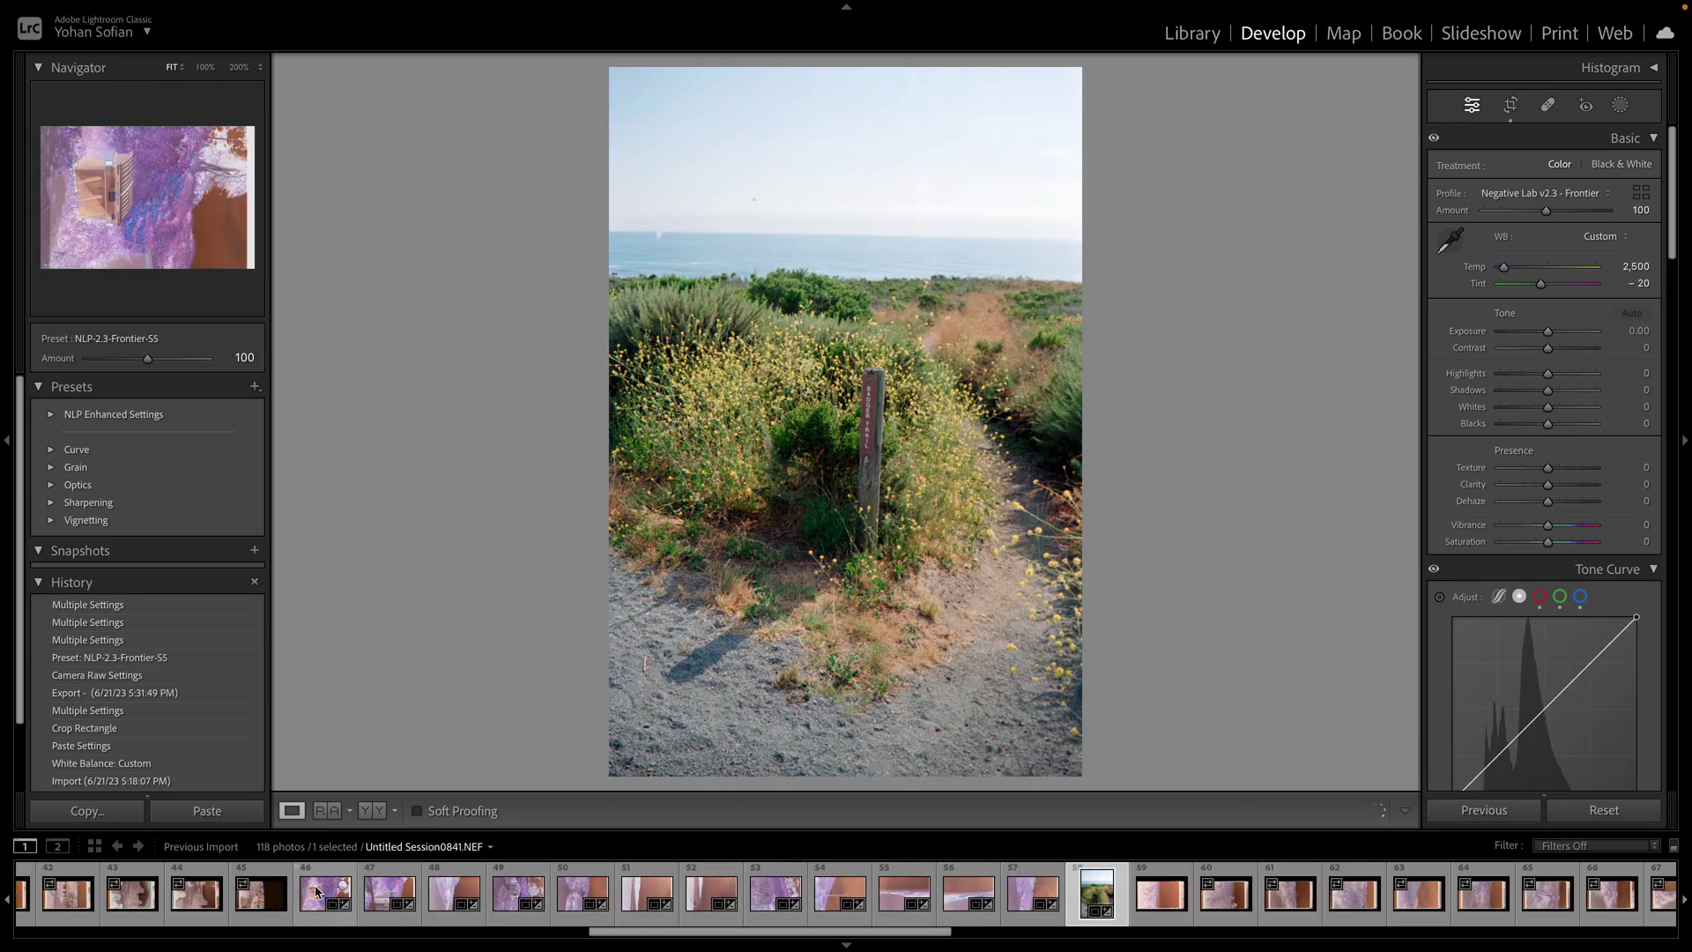
key(ctrl+n)
click(1300, 680)
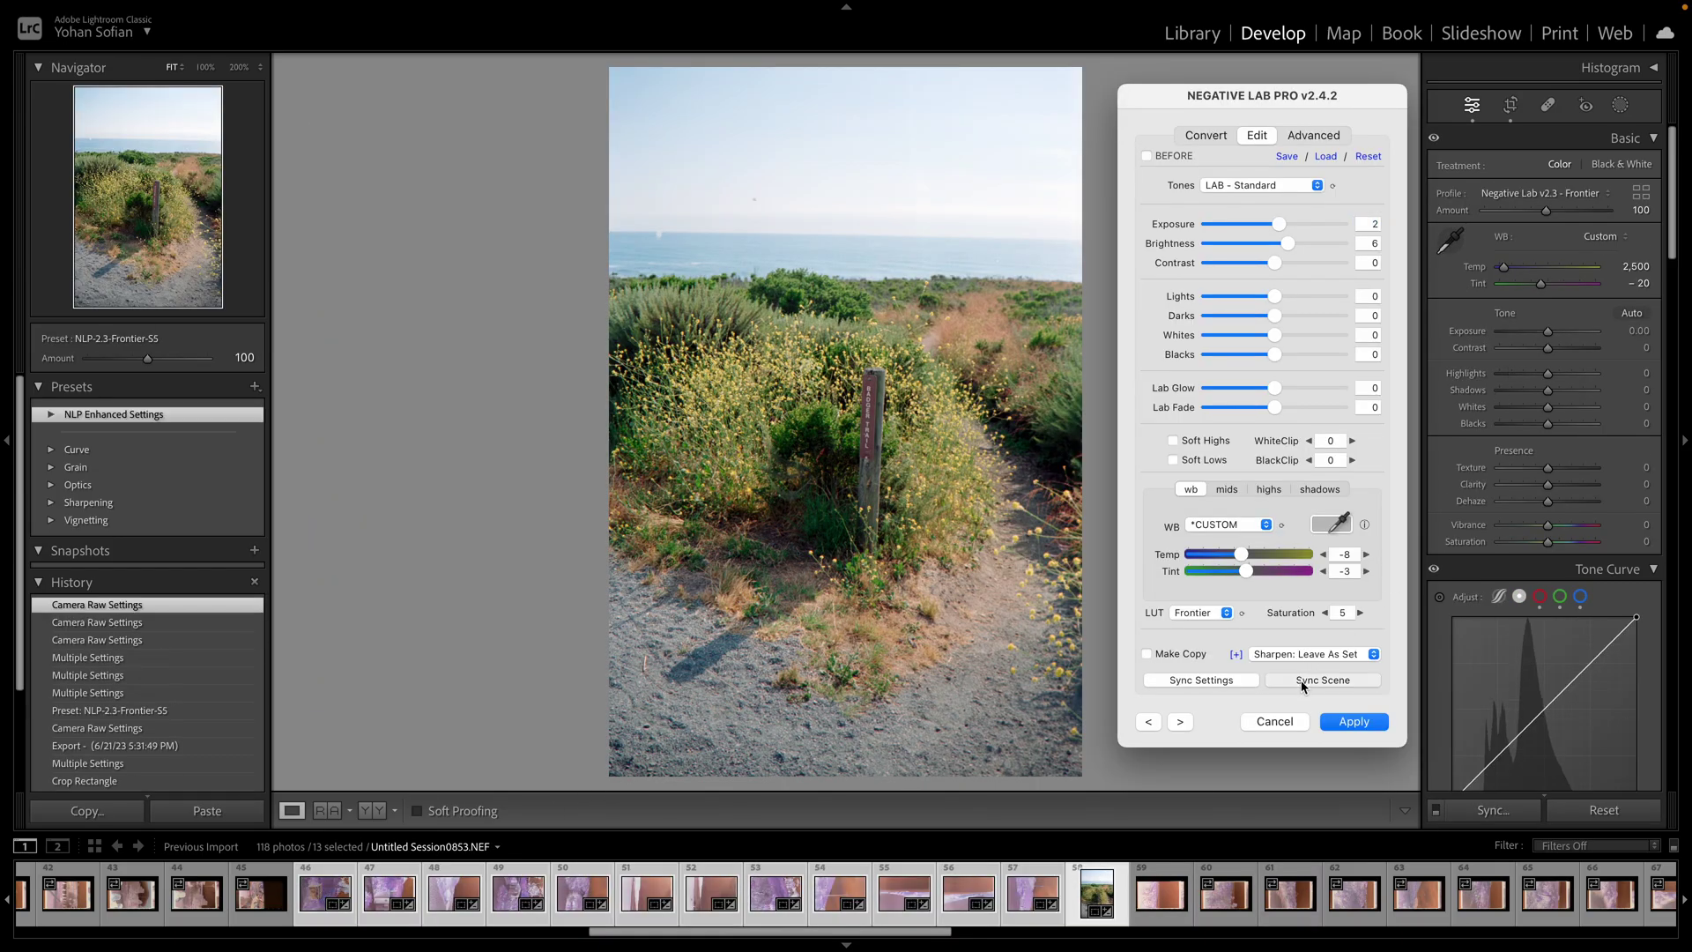
click(1353, 721)
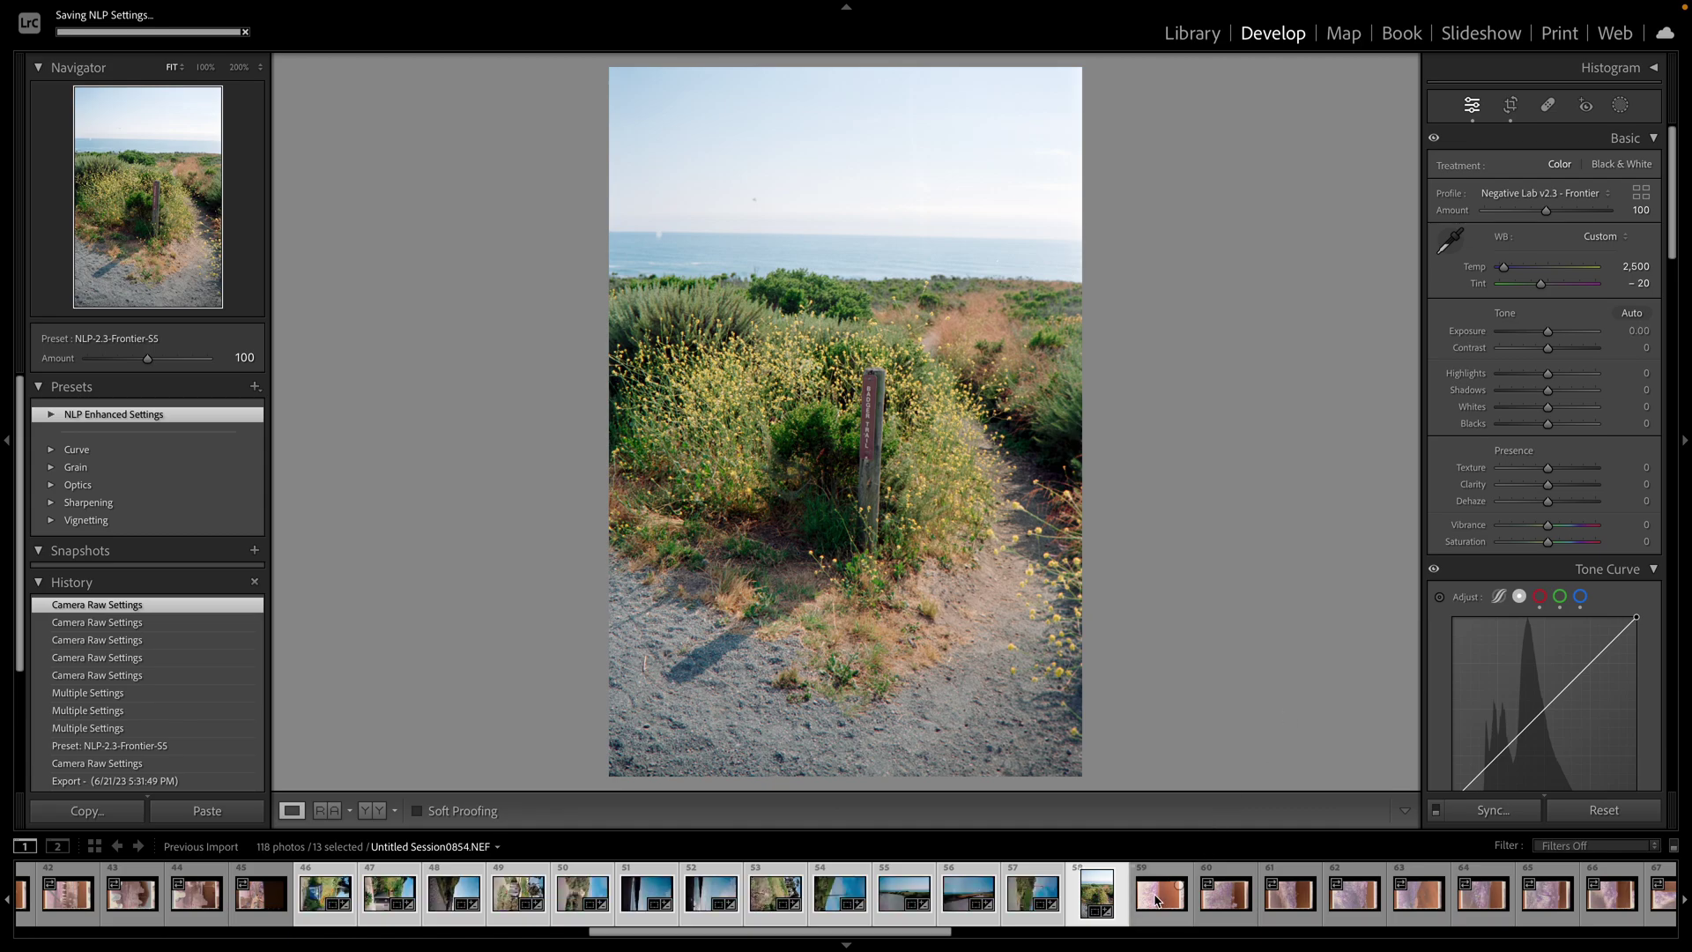
Reposition the crop of scan 57 to exclude the dark border strip beside the sky
click(1039, 909)
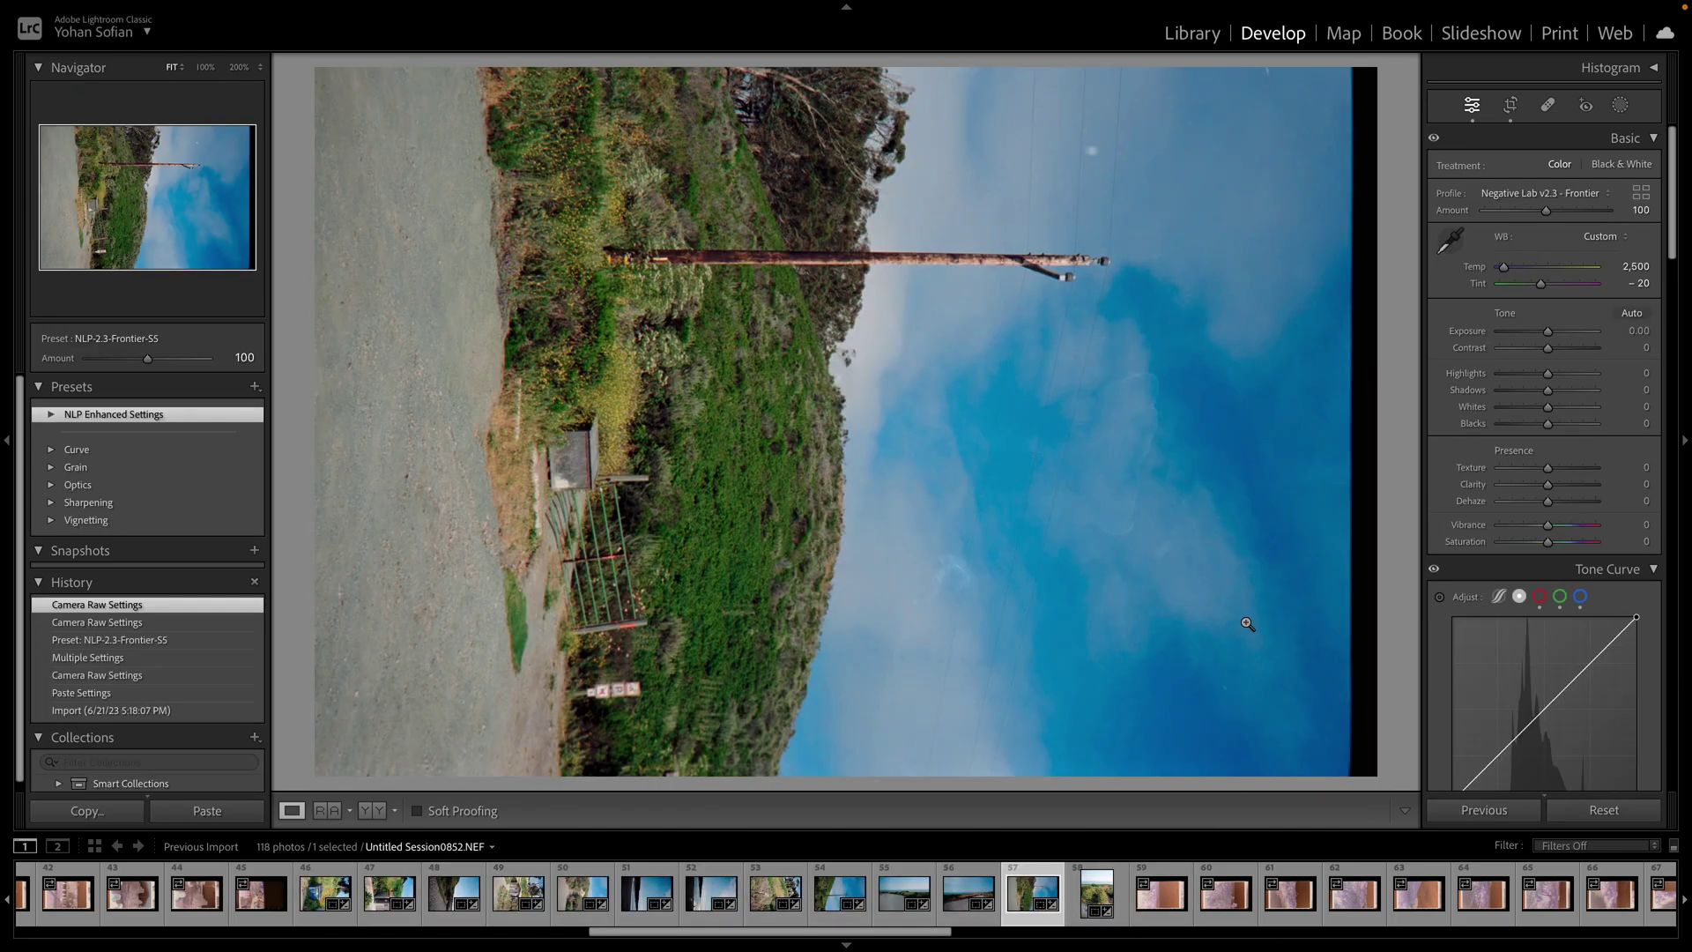
click(1511, 105)
drag(978, 442, 1012, 450)
key(Return)
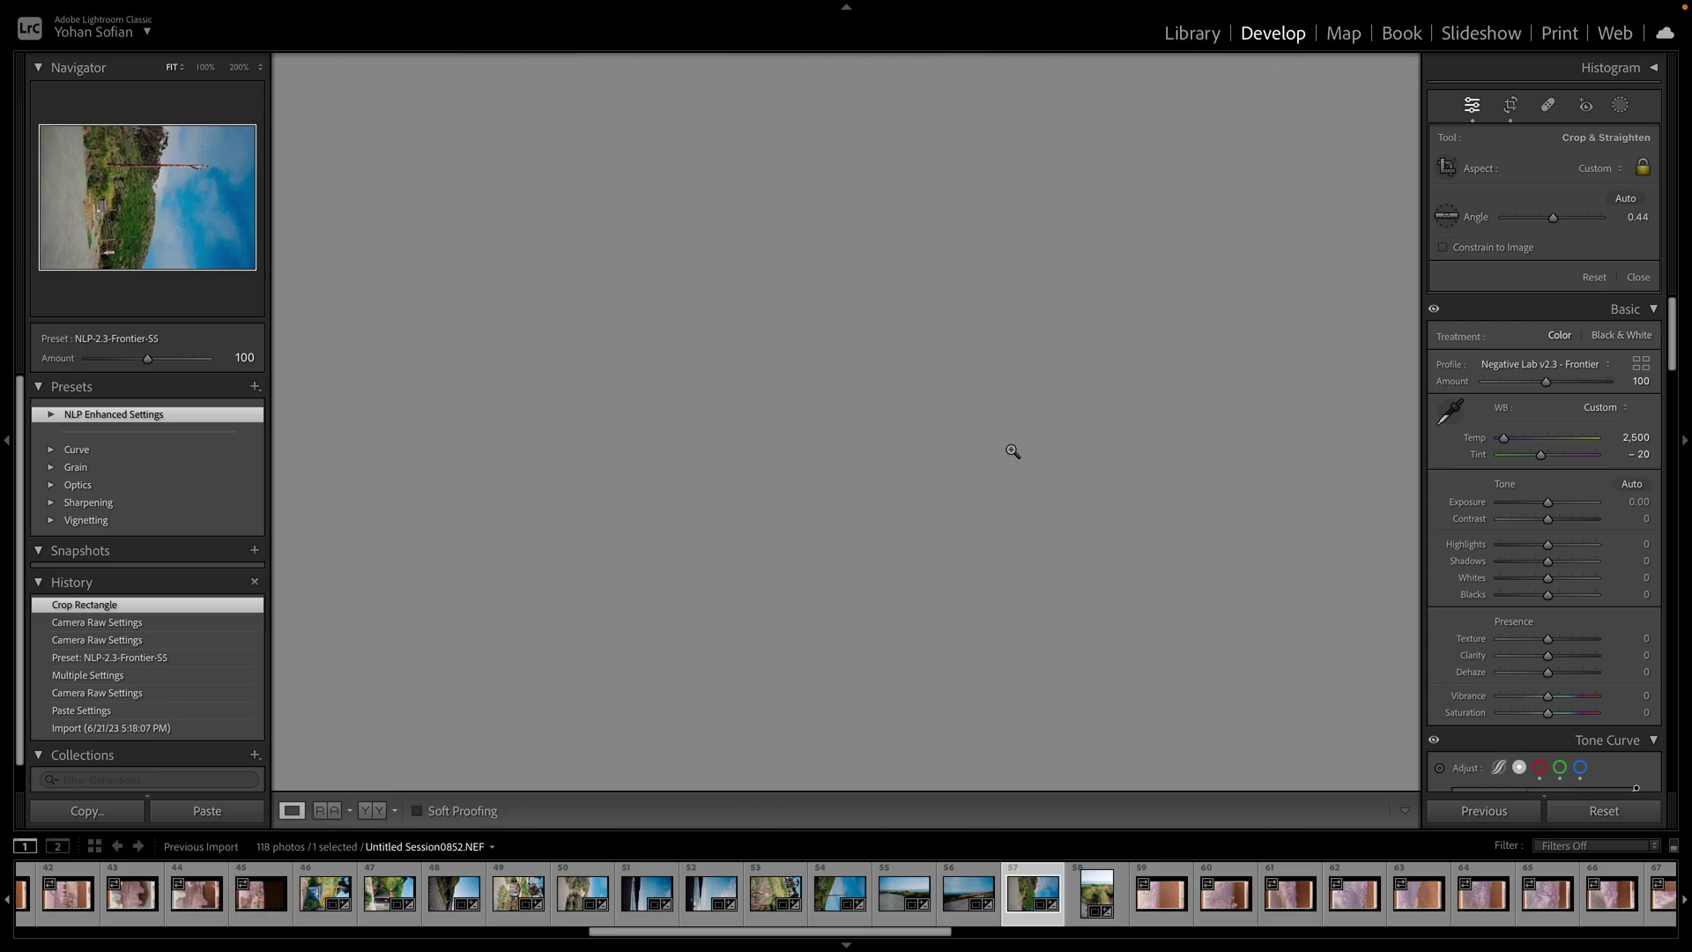
Rotate scan 57 counterclockwise to upright, then un-convert and reconvert it in Negative Lab Pro
key(super+[)
key(ctrl+n)
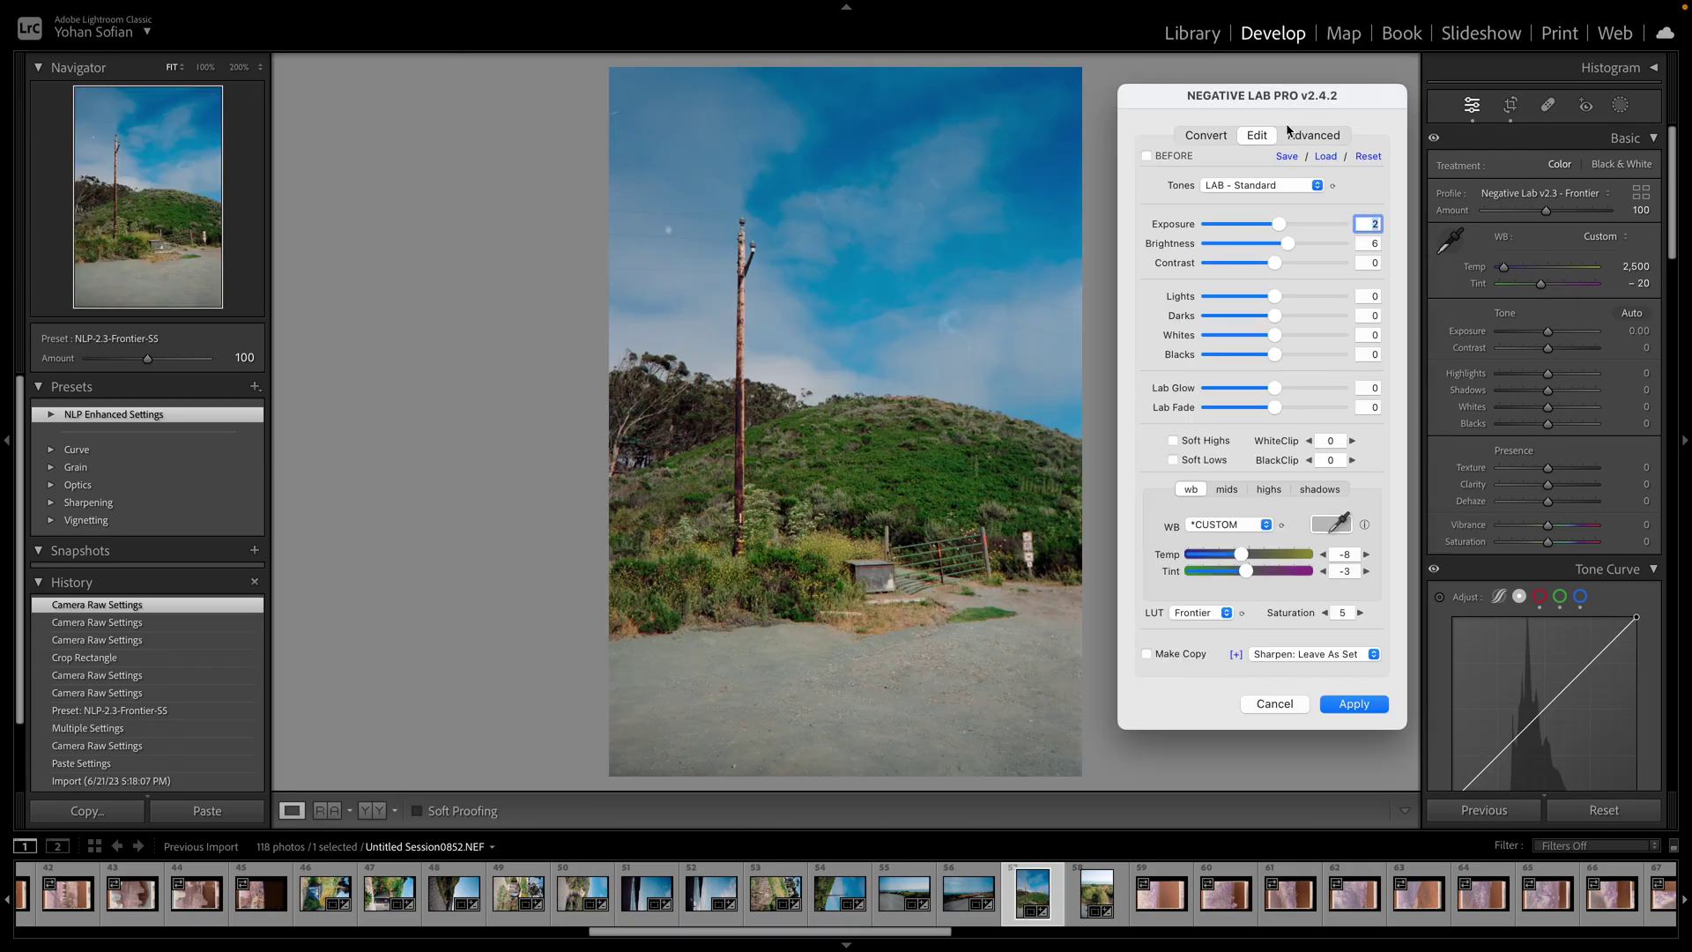
click(1200, 136)
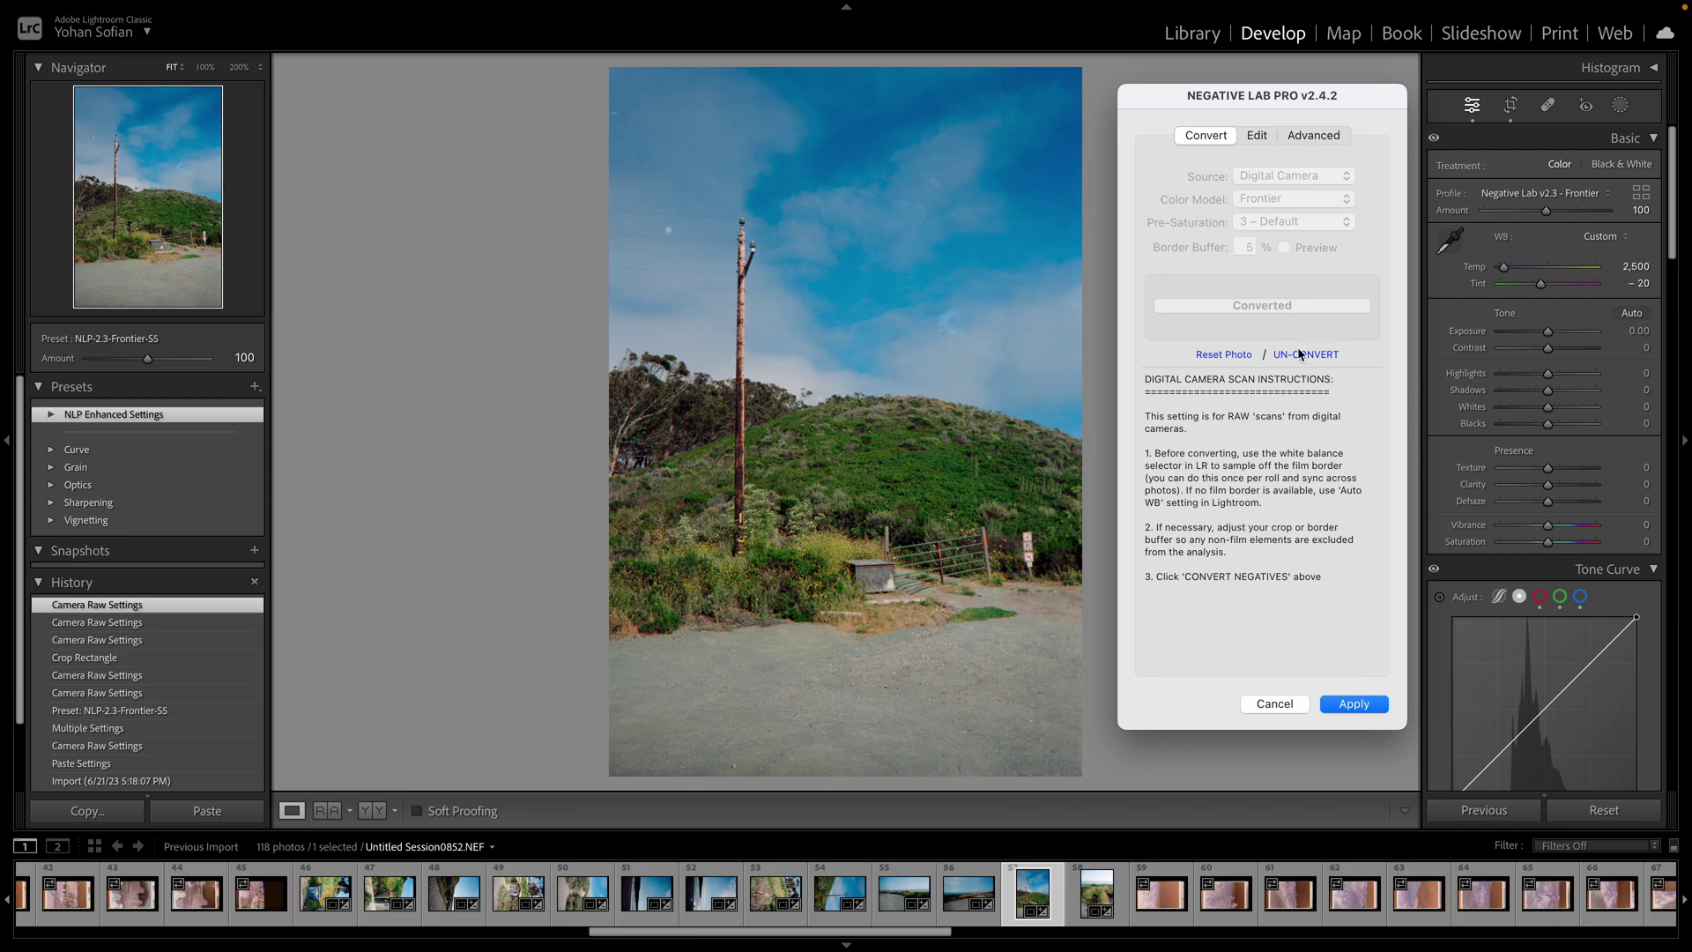
click(1300, 354)
click(1201, 307)
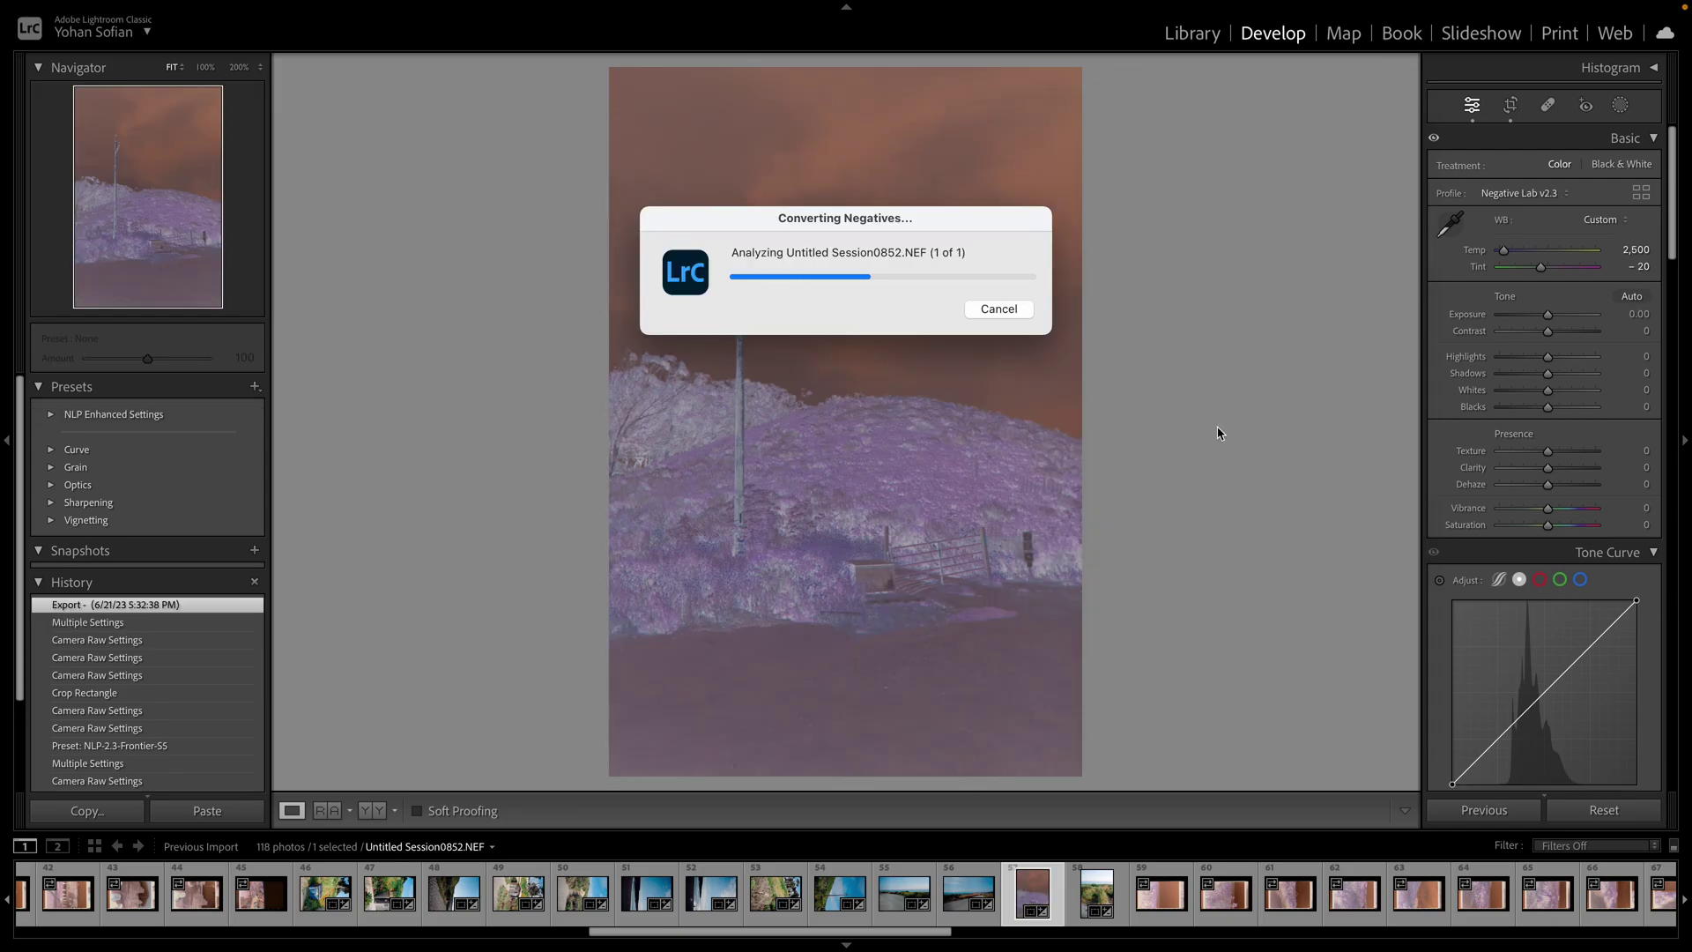
Set scan 57's brightness to 14, temp to -17 and tint to 0 in Negative Lab Pro and apply
click(1251, 527)
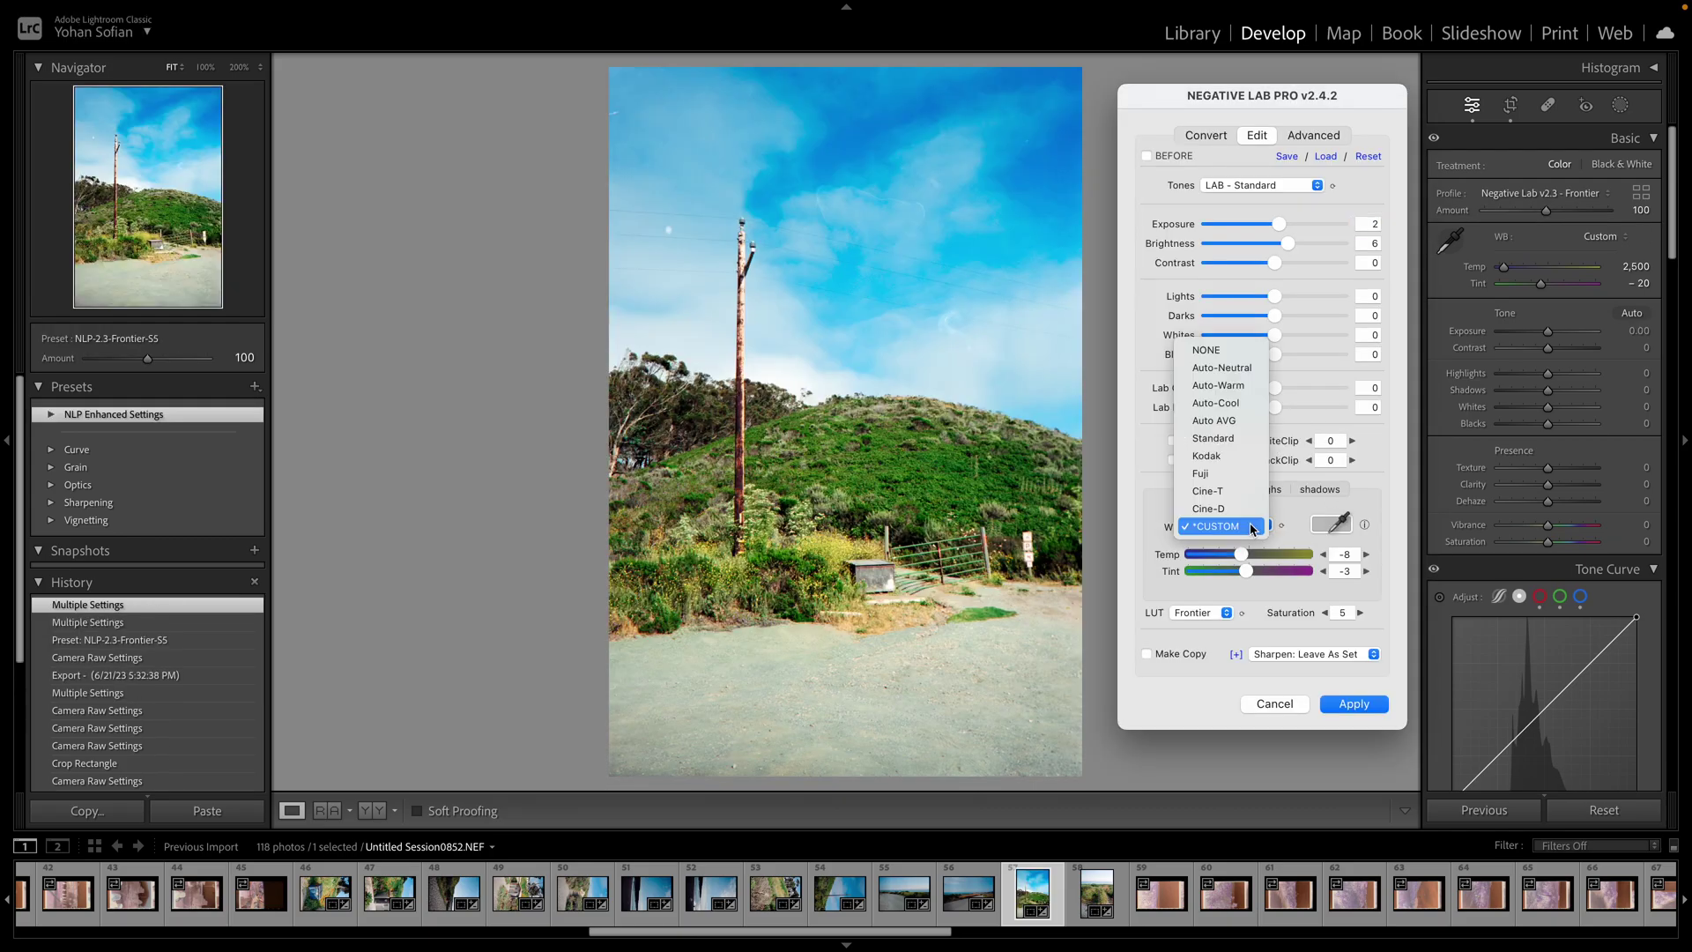
click(1229, 368)
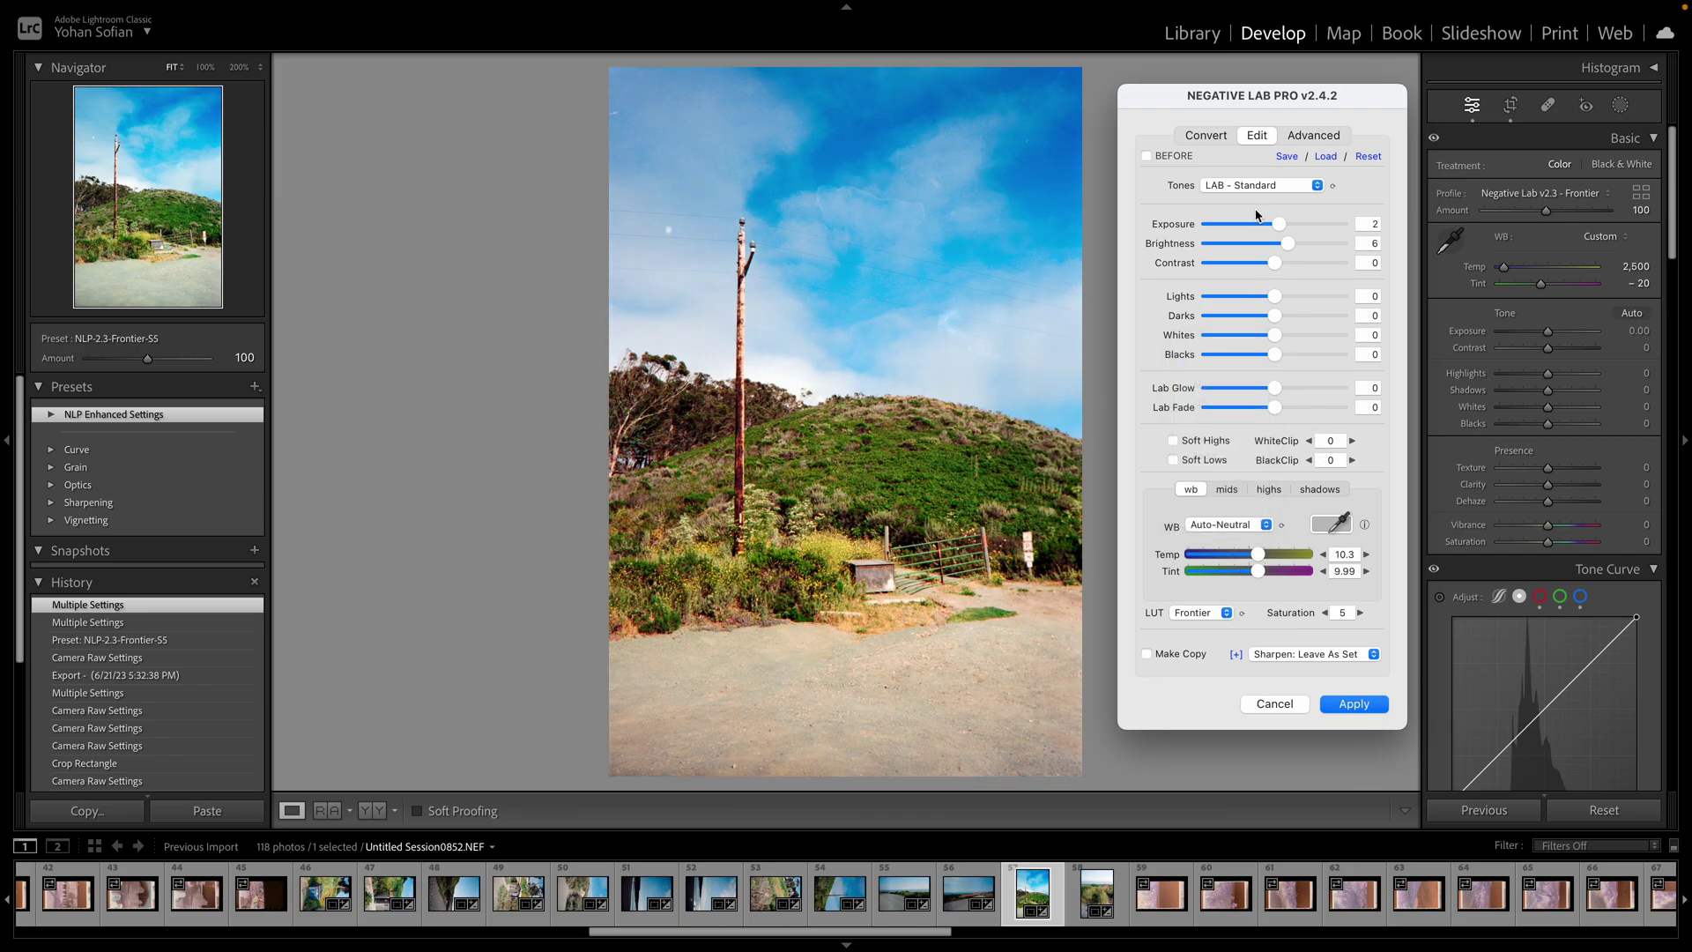
drag(1298, 245, 1304, 244)
drag(1257, 574, 1253, 571)
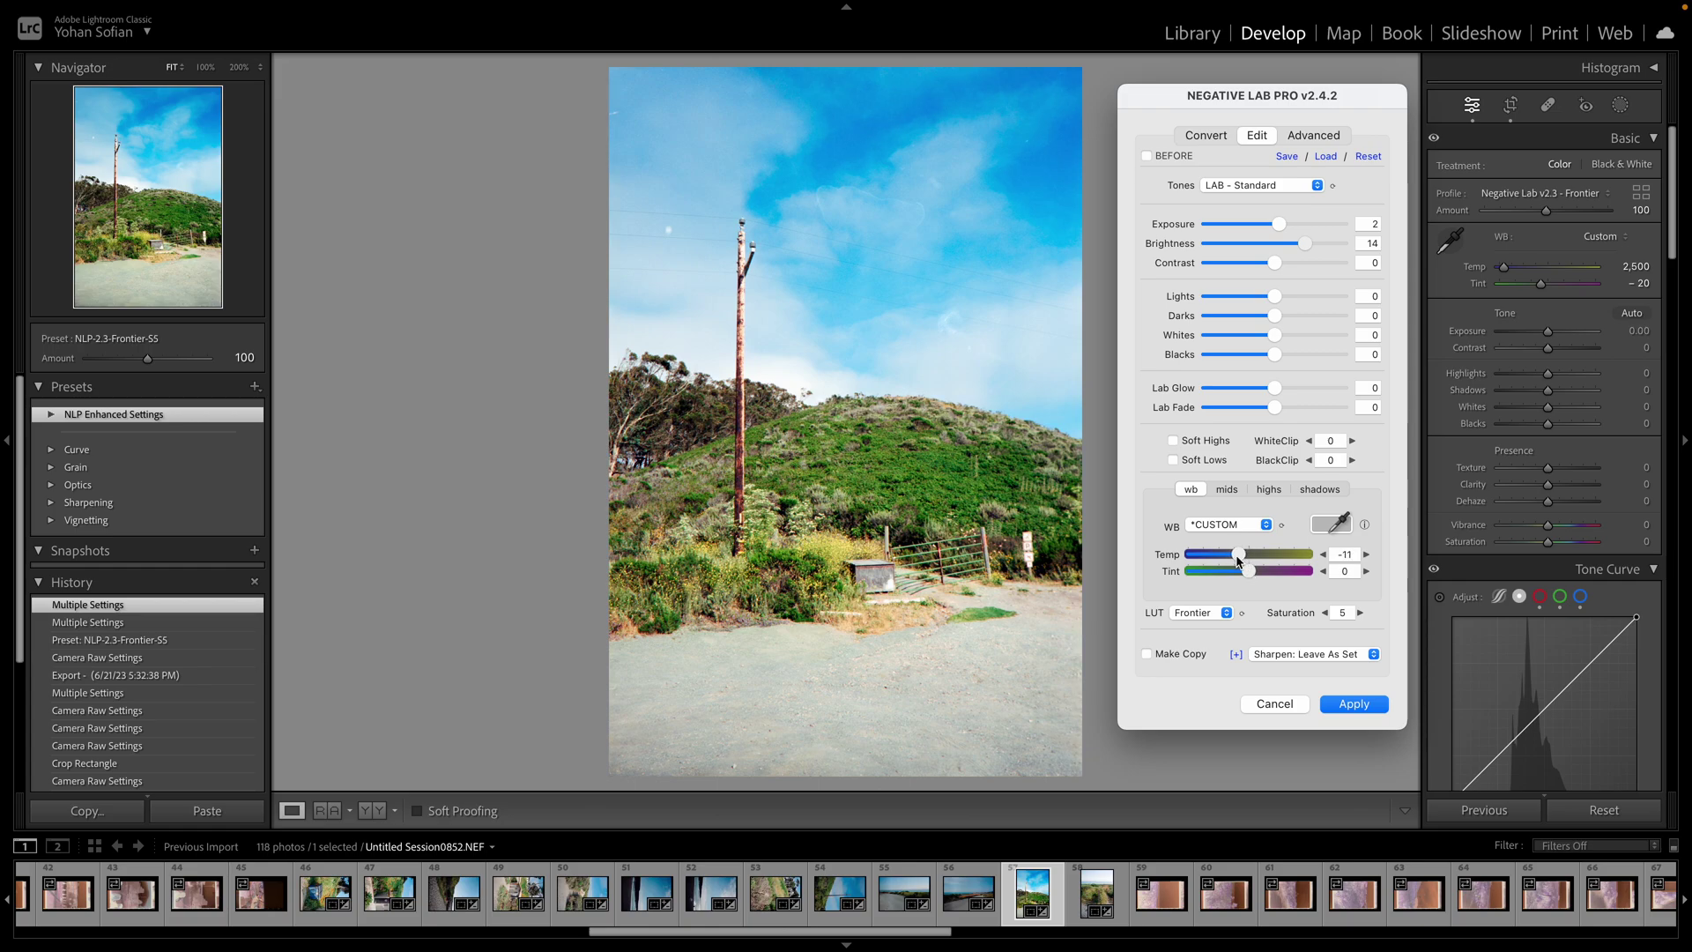
drag(1236, 558, 1234, 562)
click(1377, 712)
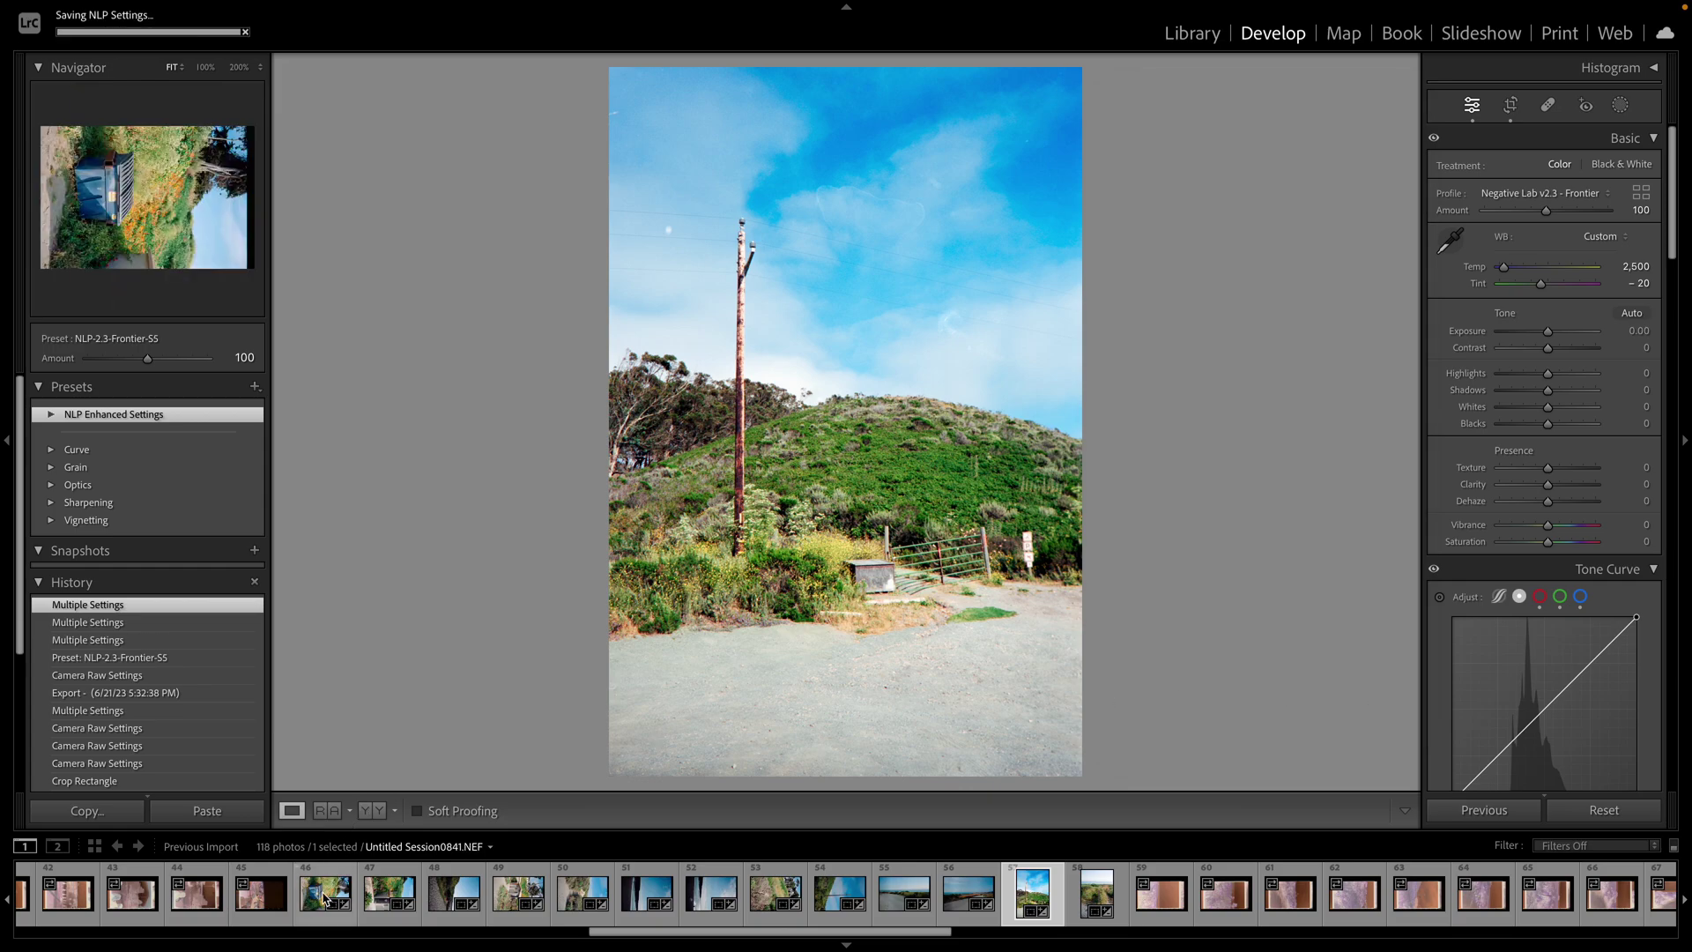
Select scans 48 to 57 with 57 as the source, sync its Negative Lab Pro scene to them, and apply
shift+click(432, 902)
key(ctrl+n)
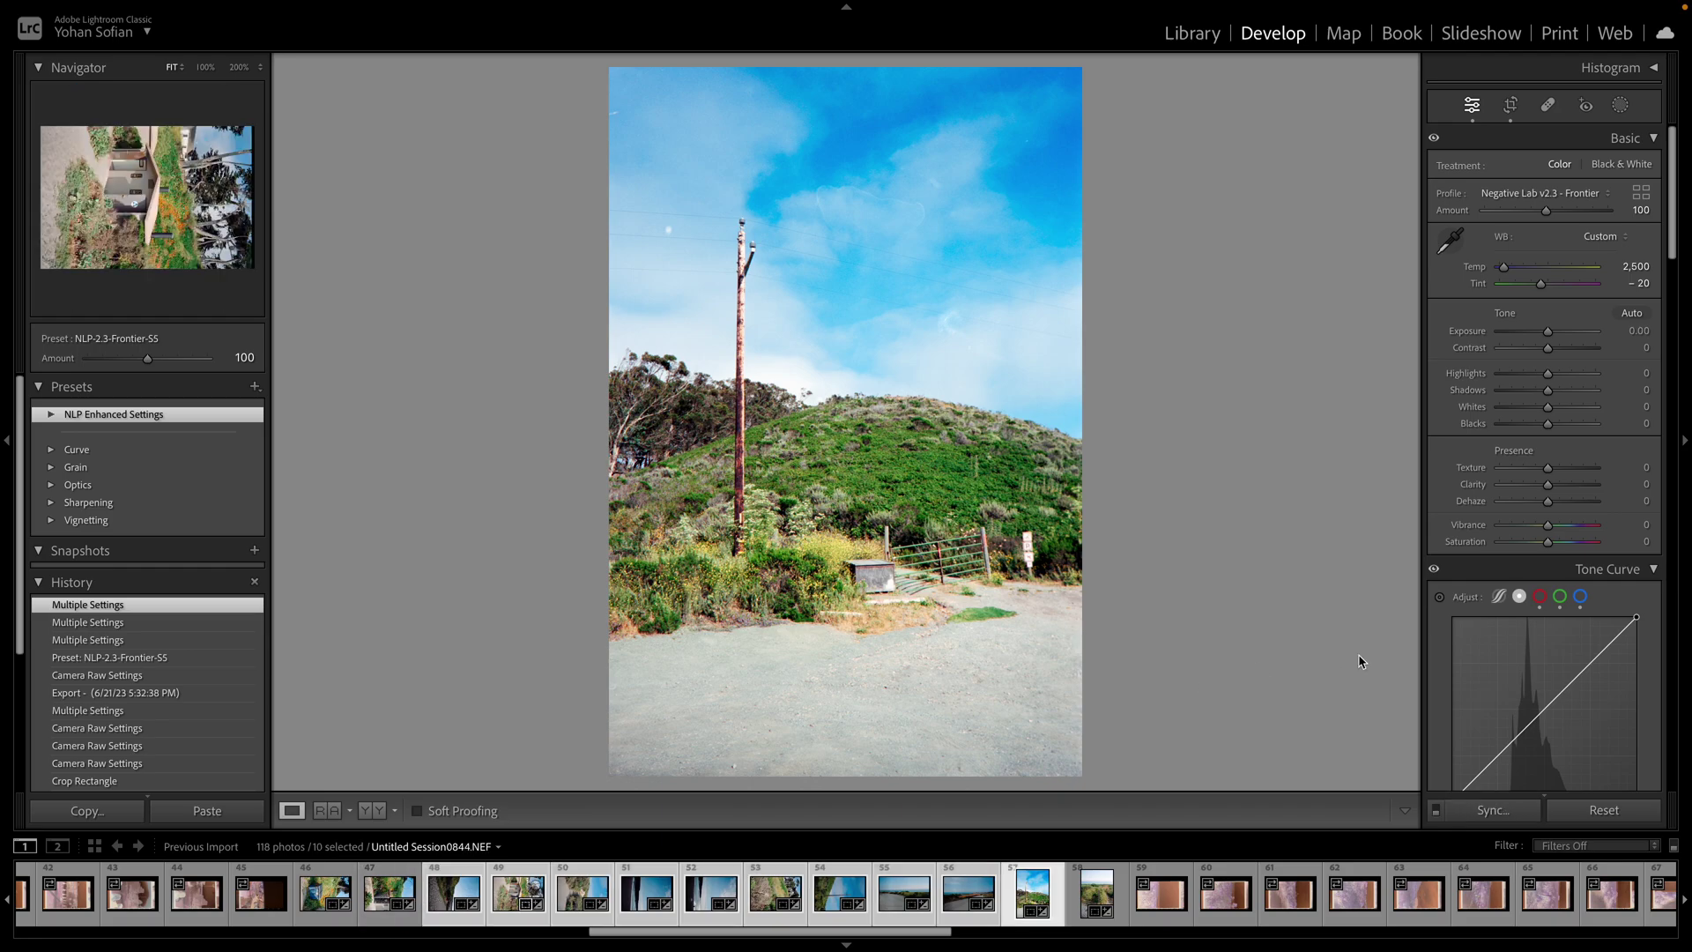
click(1337, 680)
click(1353, 721)
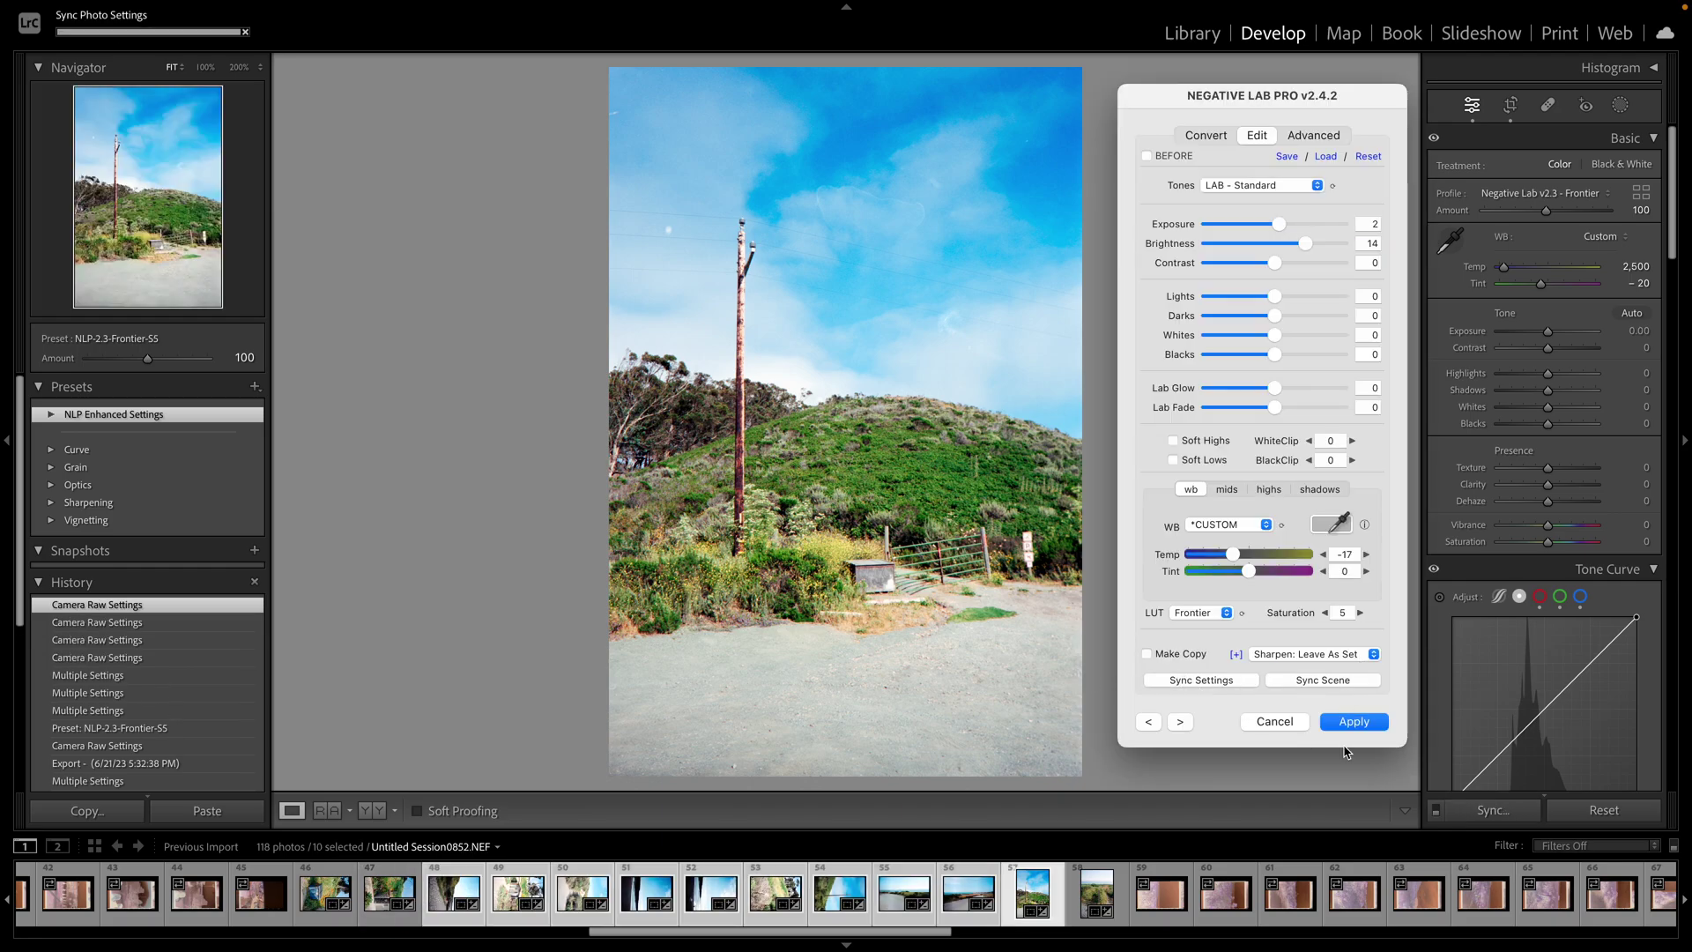
Rotate scan 48, the sandy path beside the hillside, counterclockwise to upright
click(529, 890)
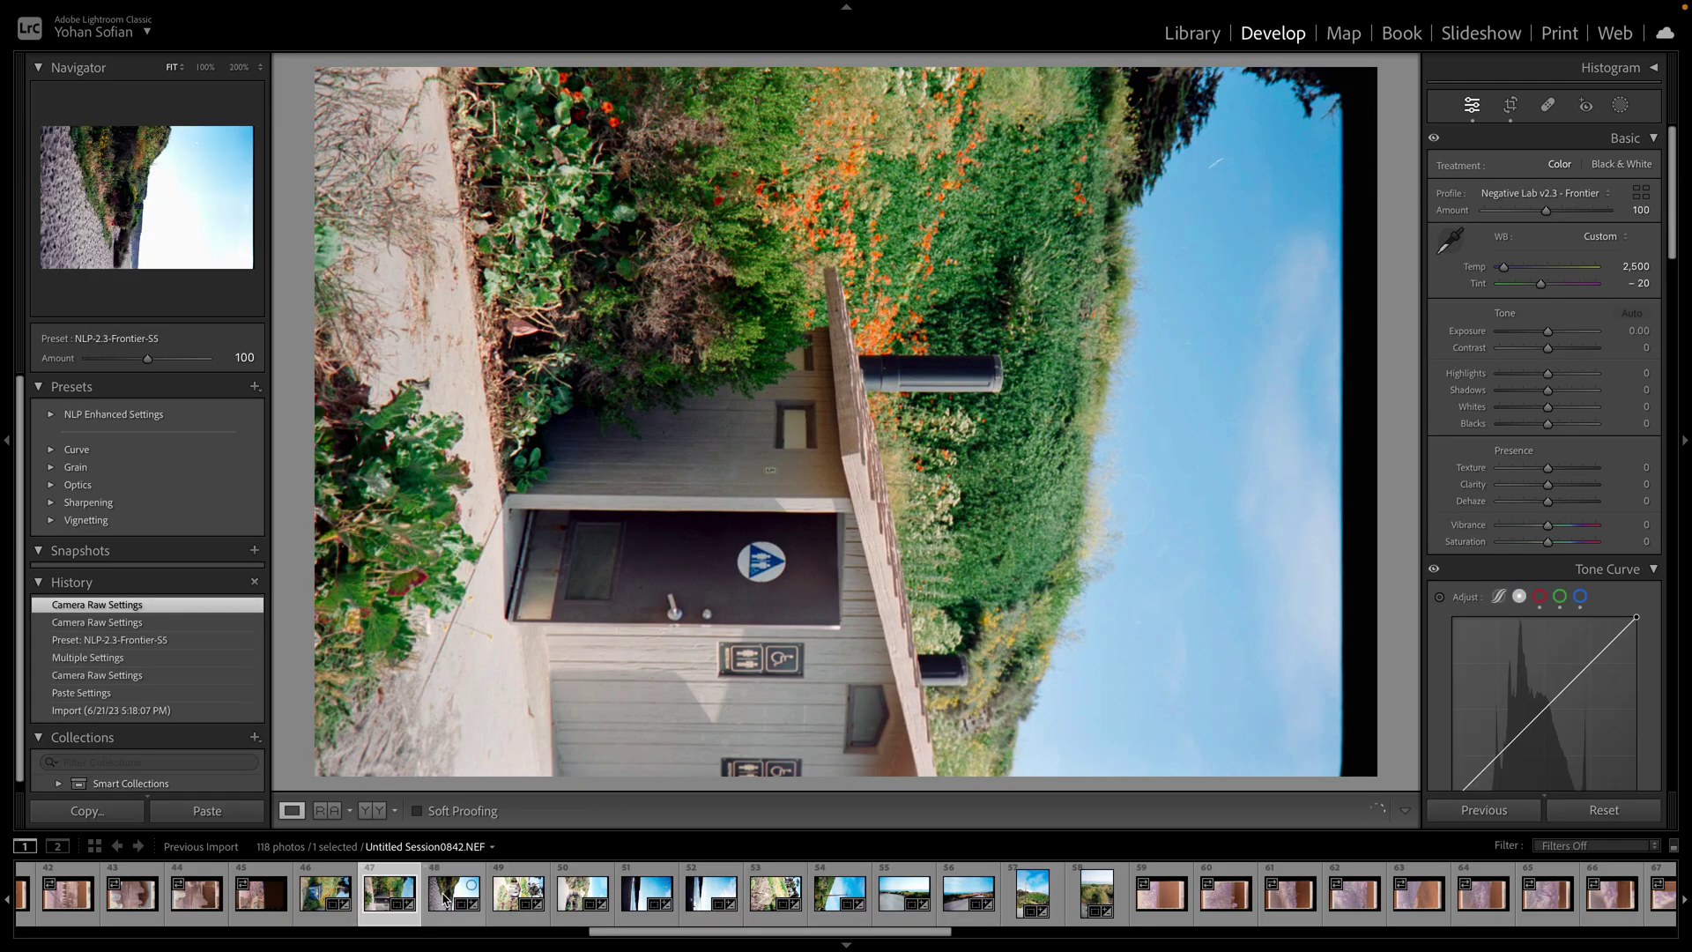
click(453, 895)
key(ctrl+bracketleft)
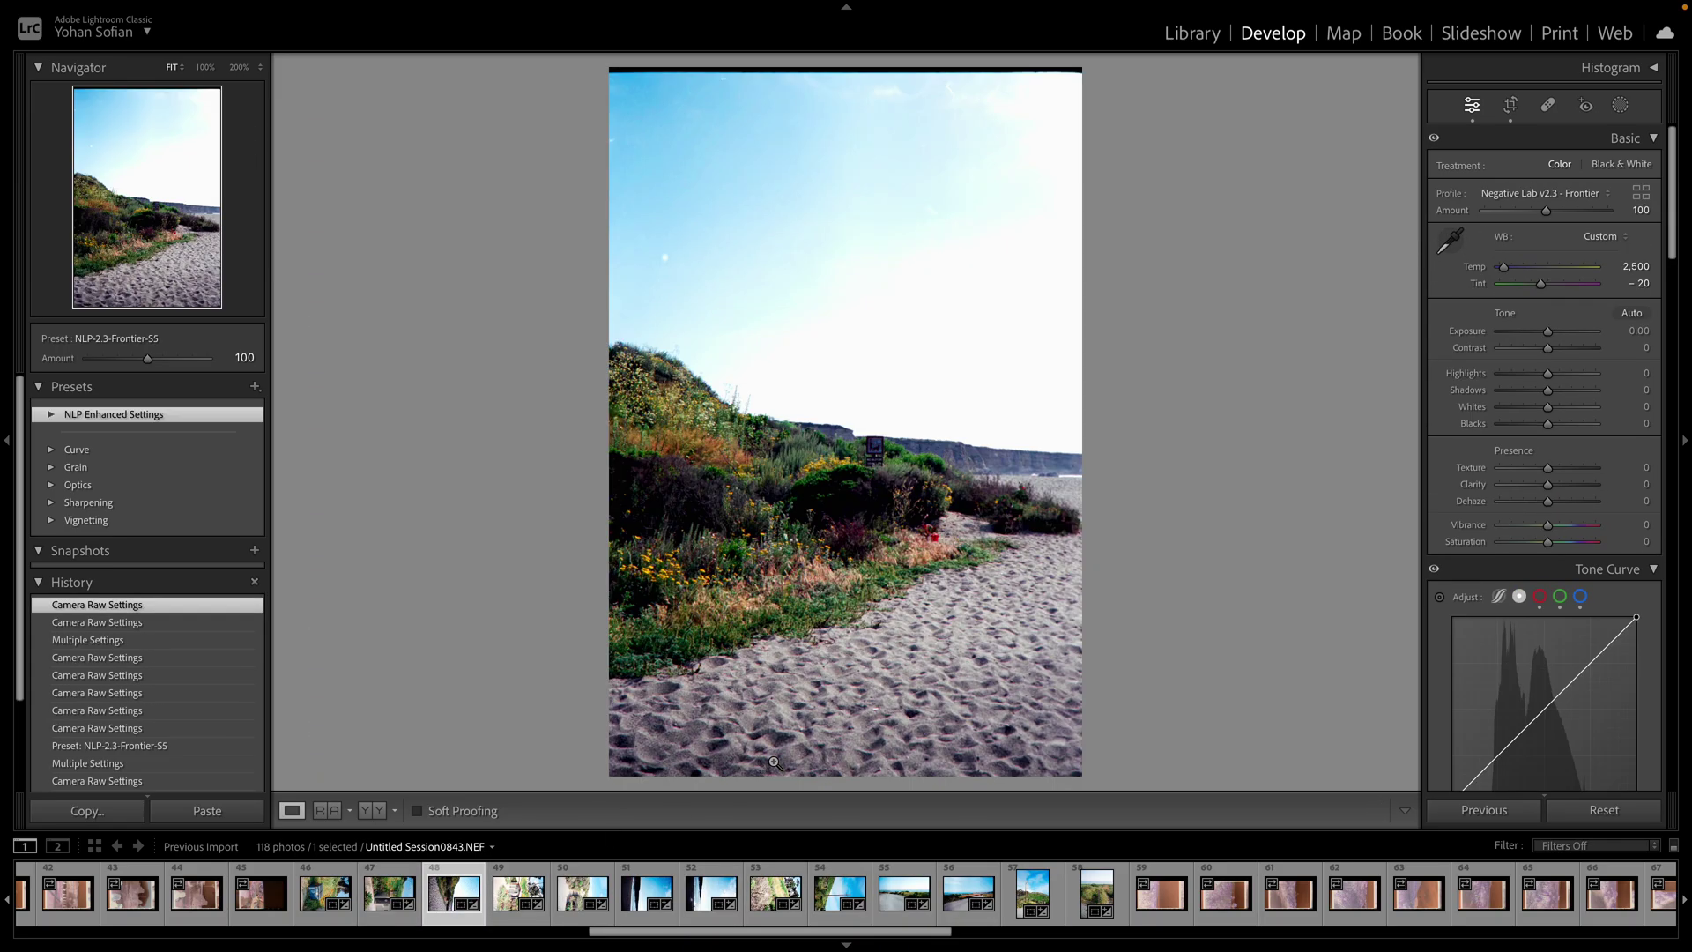
Rotate scan 47 counterclockwise to upright and reposition its crop to exclude the dark border strip above the sky
key(Left)
key(ctrl+bracketleft)
key(r)
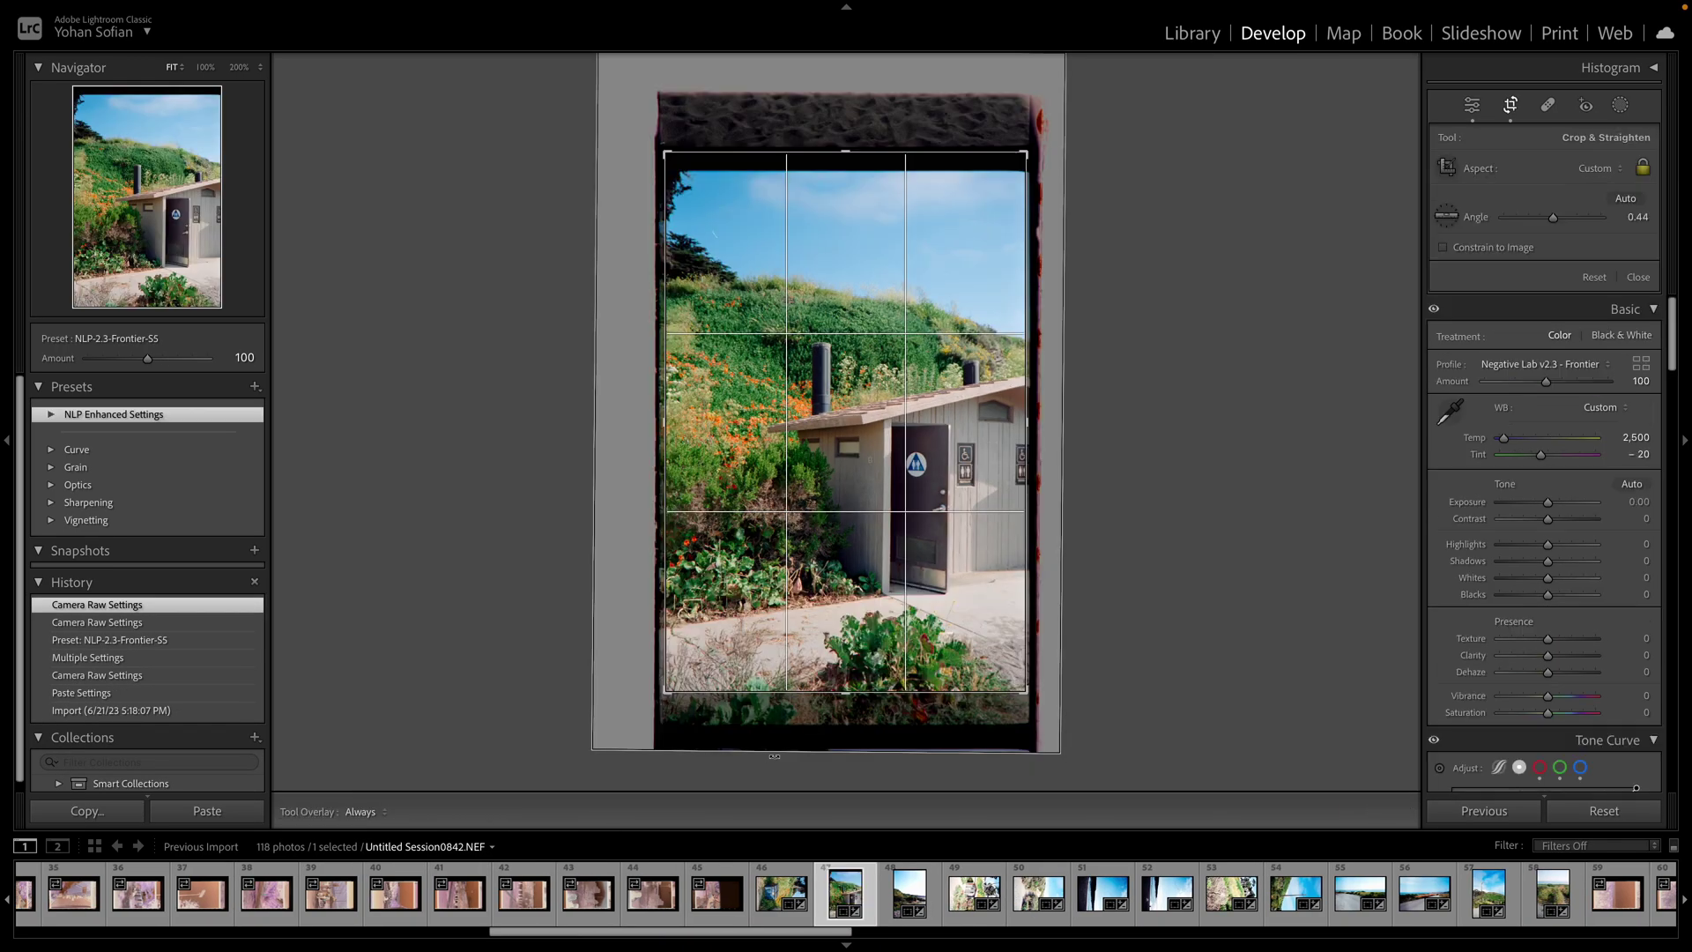
drag(851, 554, 850, 548)
key(Return)
Set scan 47's exposure to 4 and brightness to 17 in Negative Lab Pro and apply
key(ctrl+n)
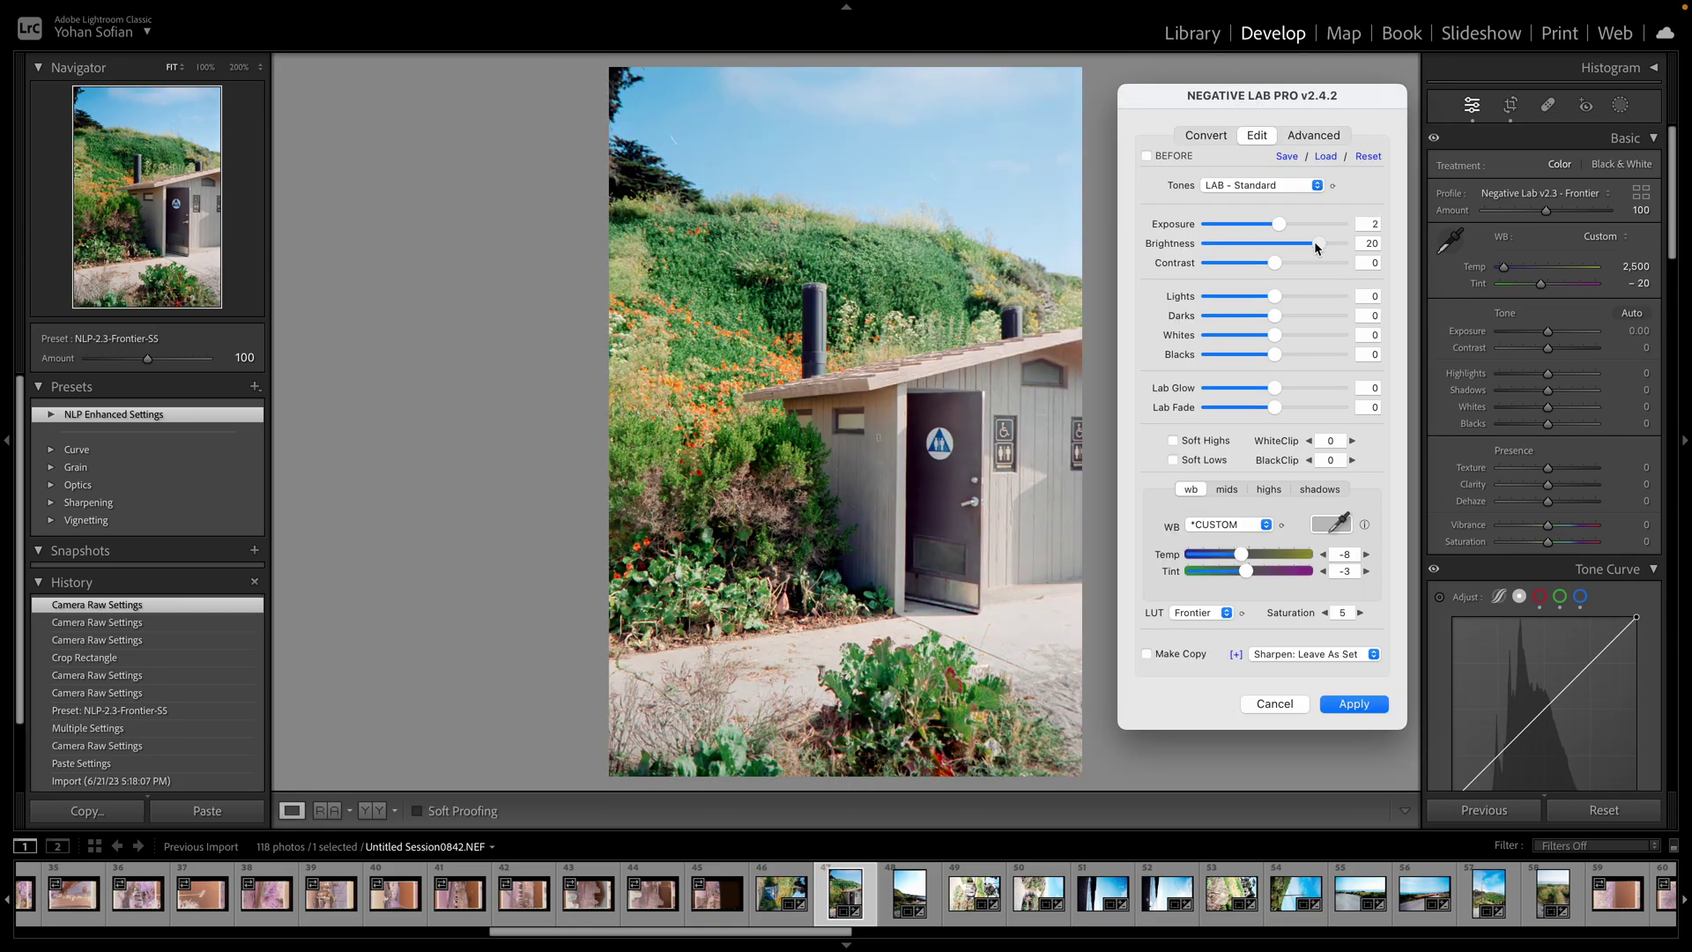
drag(1283, 224, 1311, 245)
click(1348, 704)
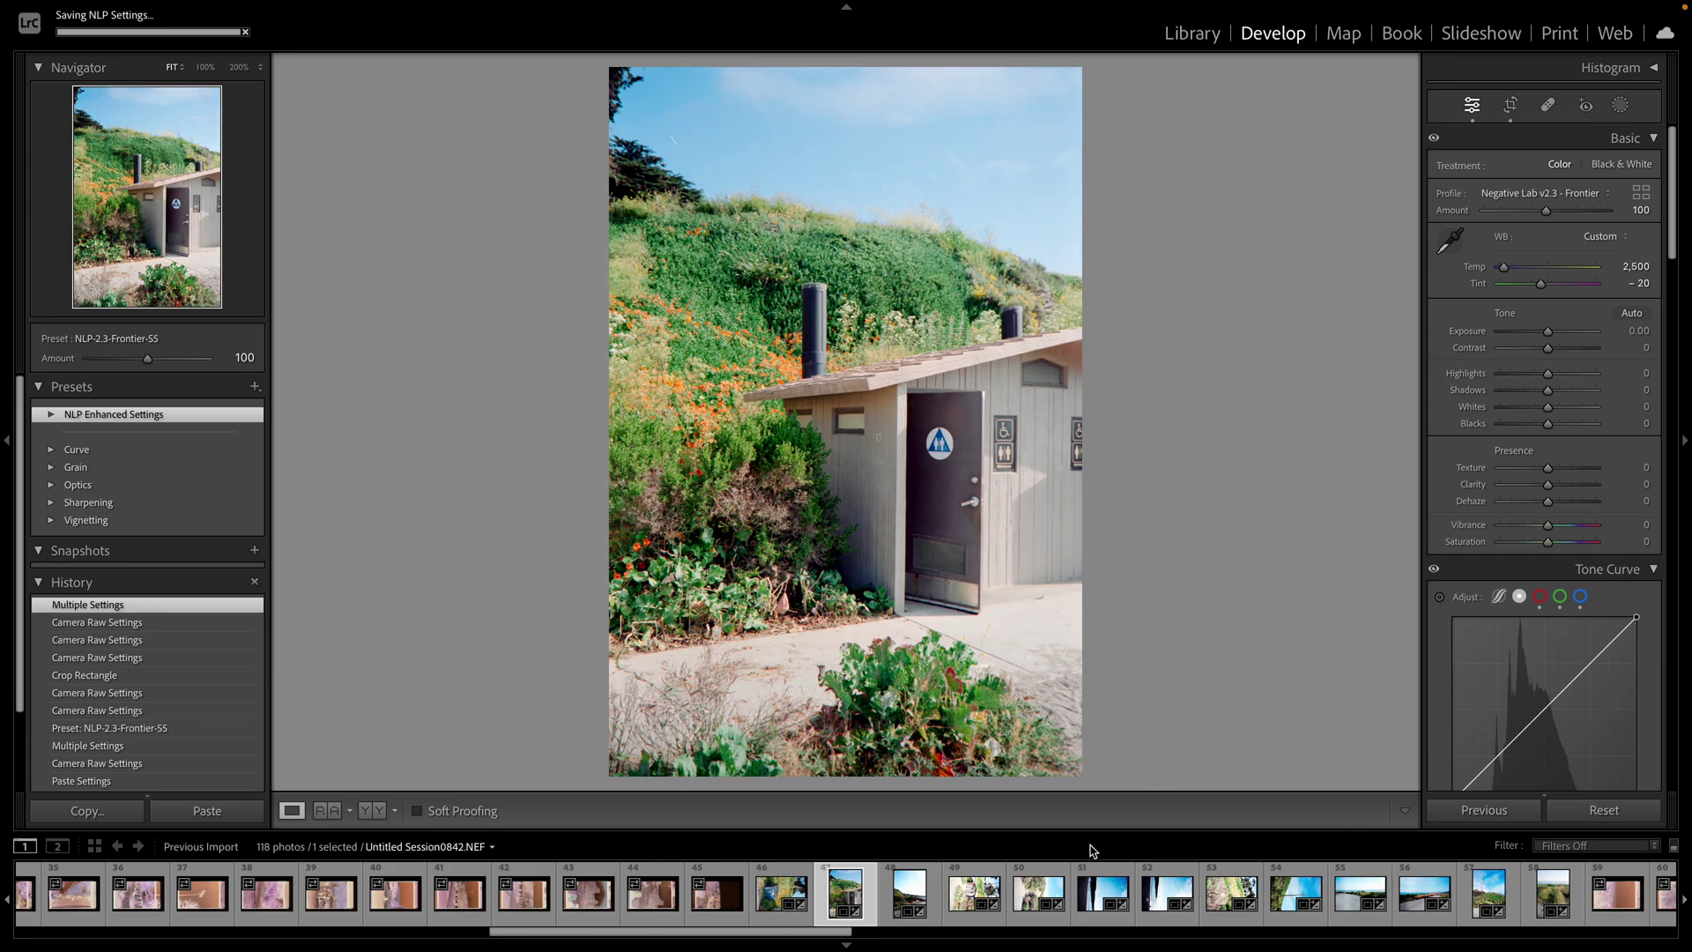
Select scans 47 to 50 with 47 as the source and sync its Negative Lab Pro edits to them
shift+click(1040, 893)
key(ctrl+n)
click(1280, 688)
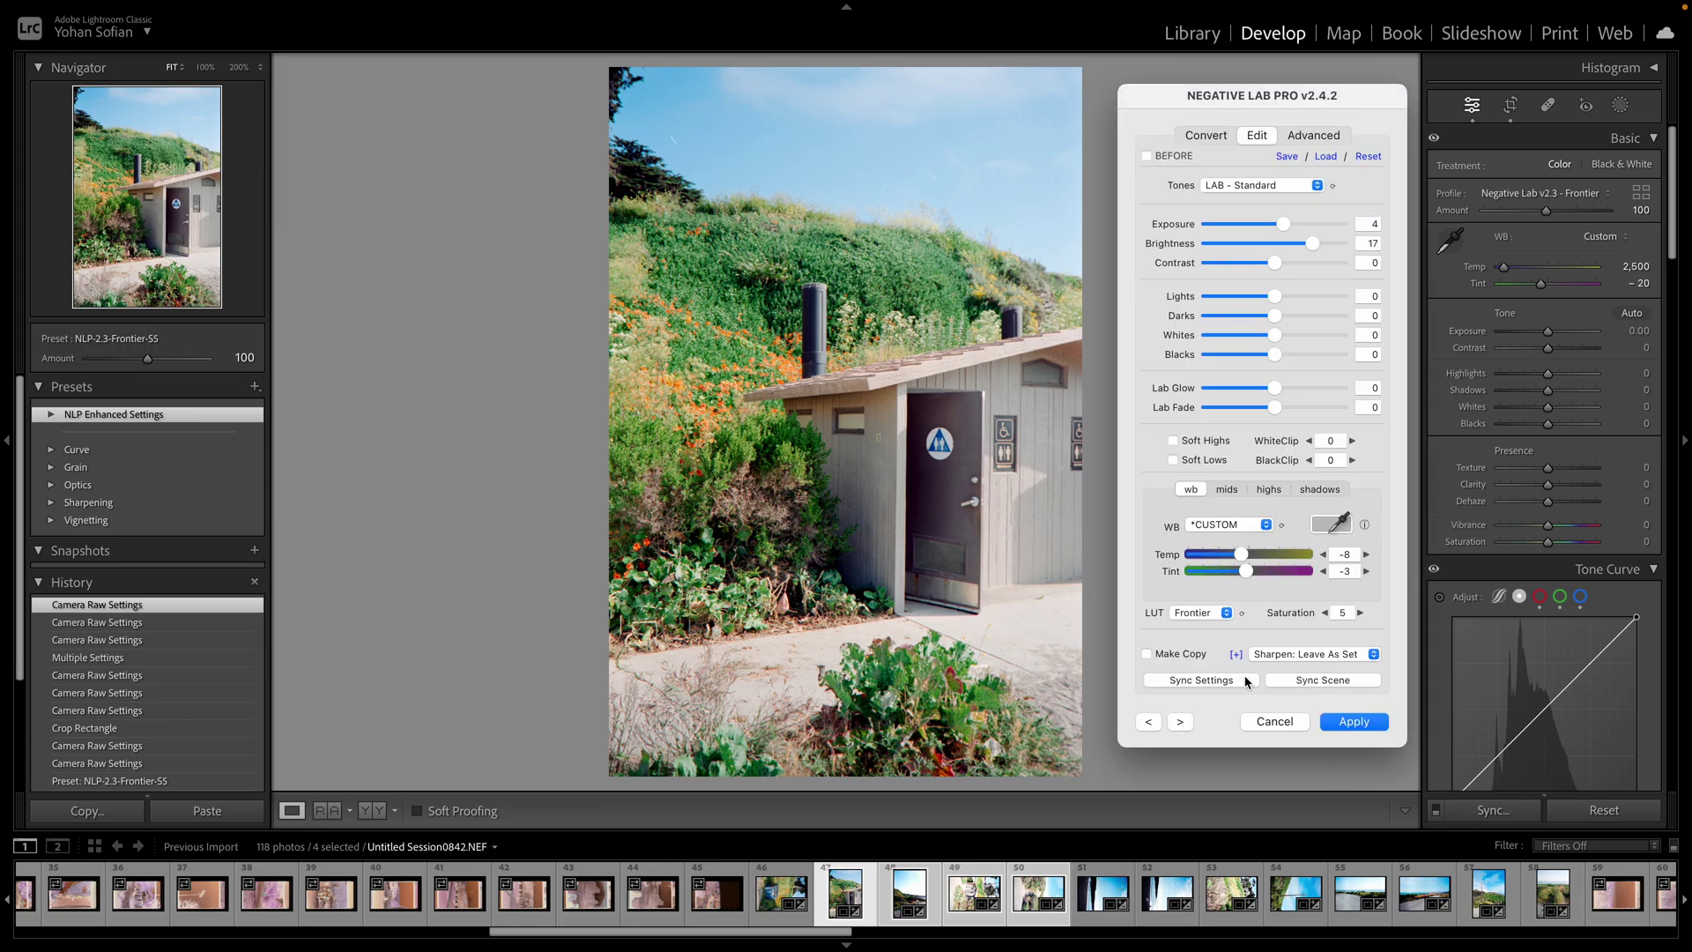
Rotate scan 49 counterclockwise to upright and reposition its crop to exclude the dark film border
click(779, 892)
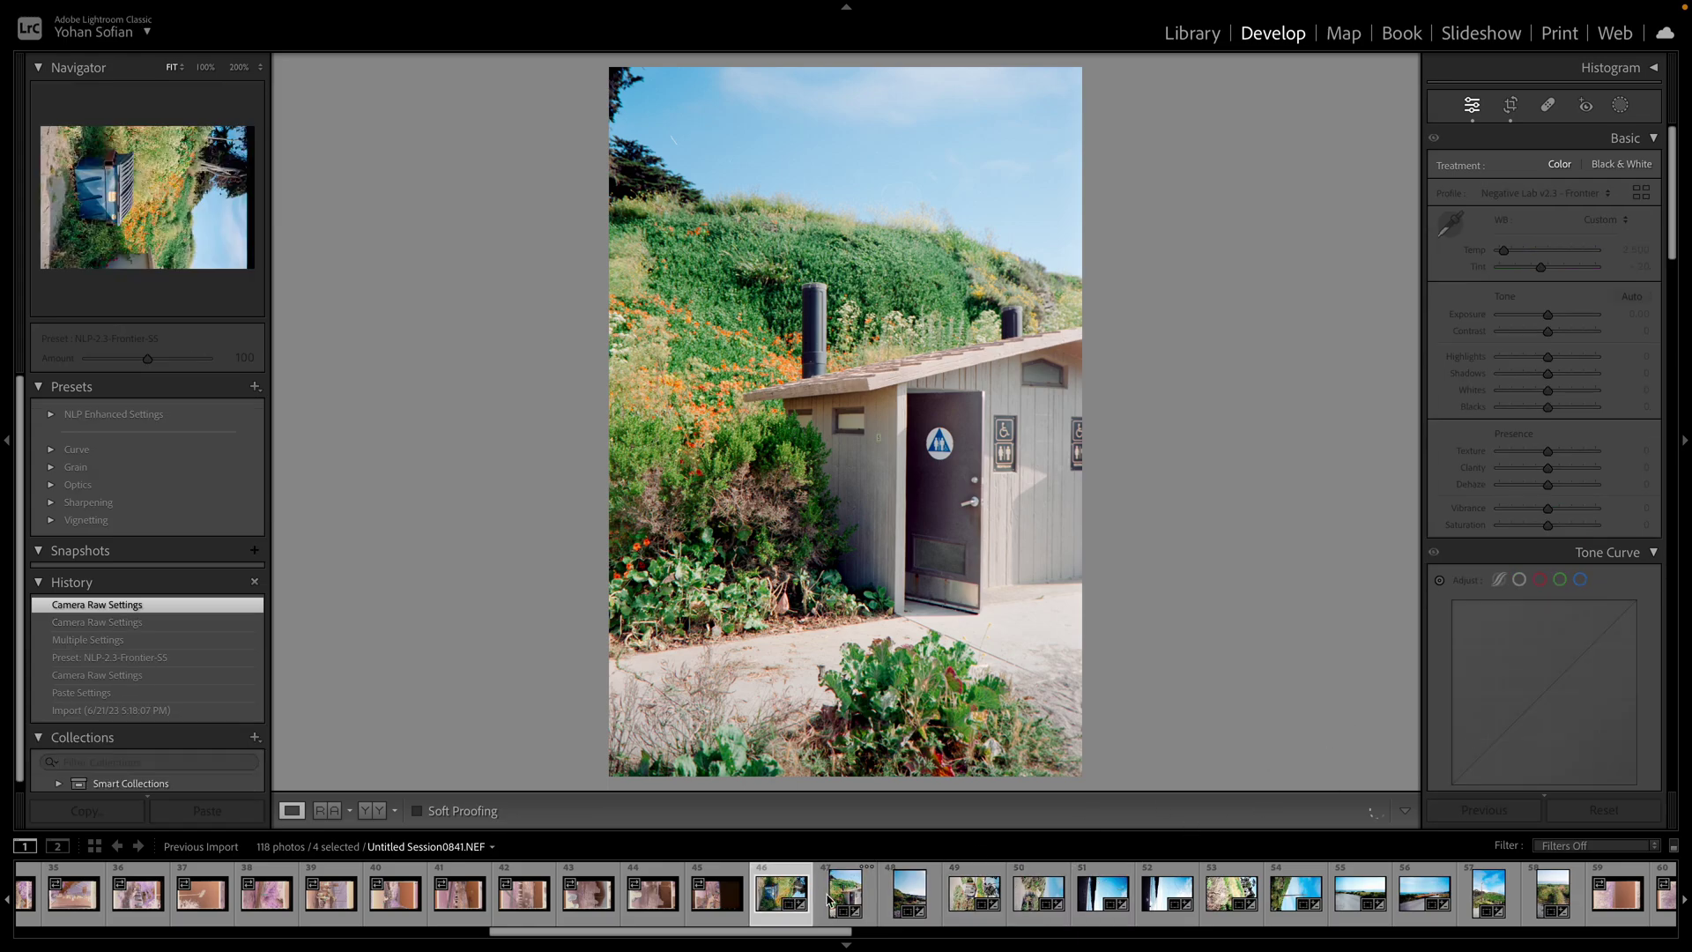
click(909, 893)
click(974, 893)
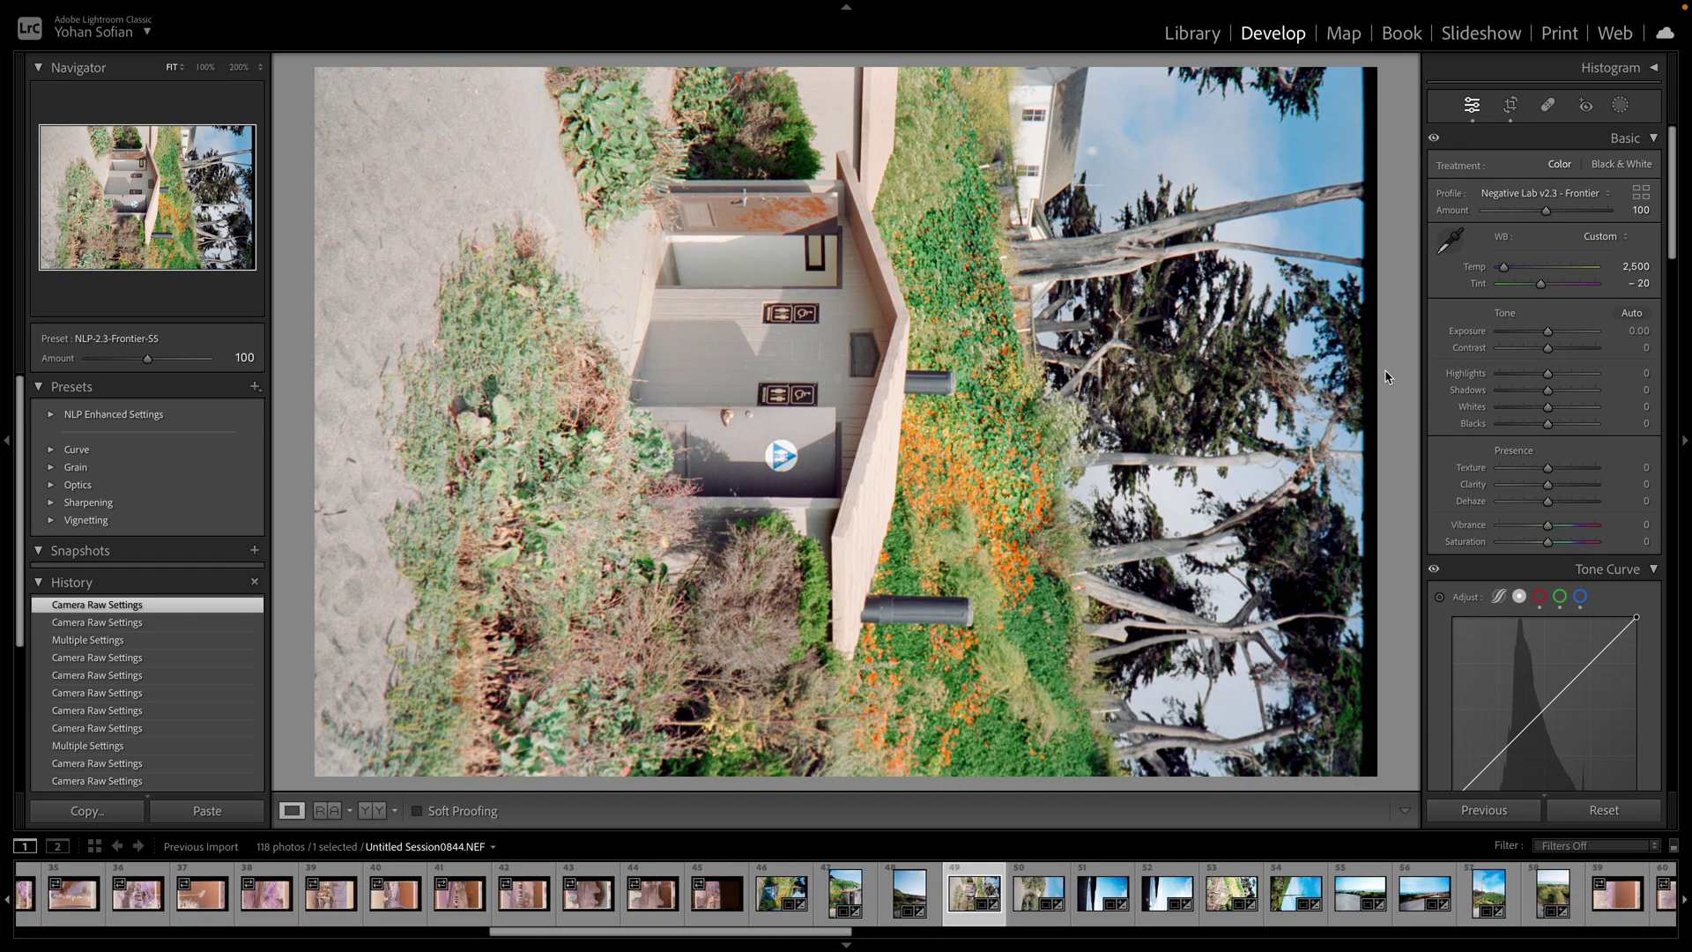
key(ctrl+[)
click(1510, 105)
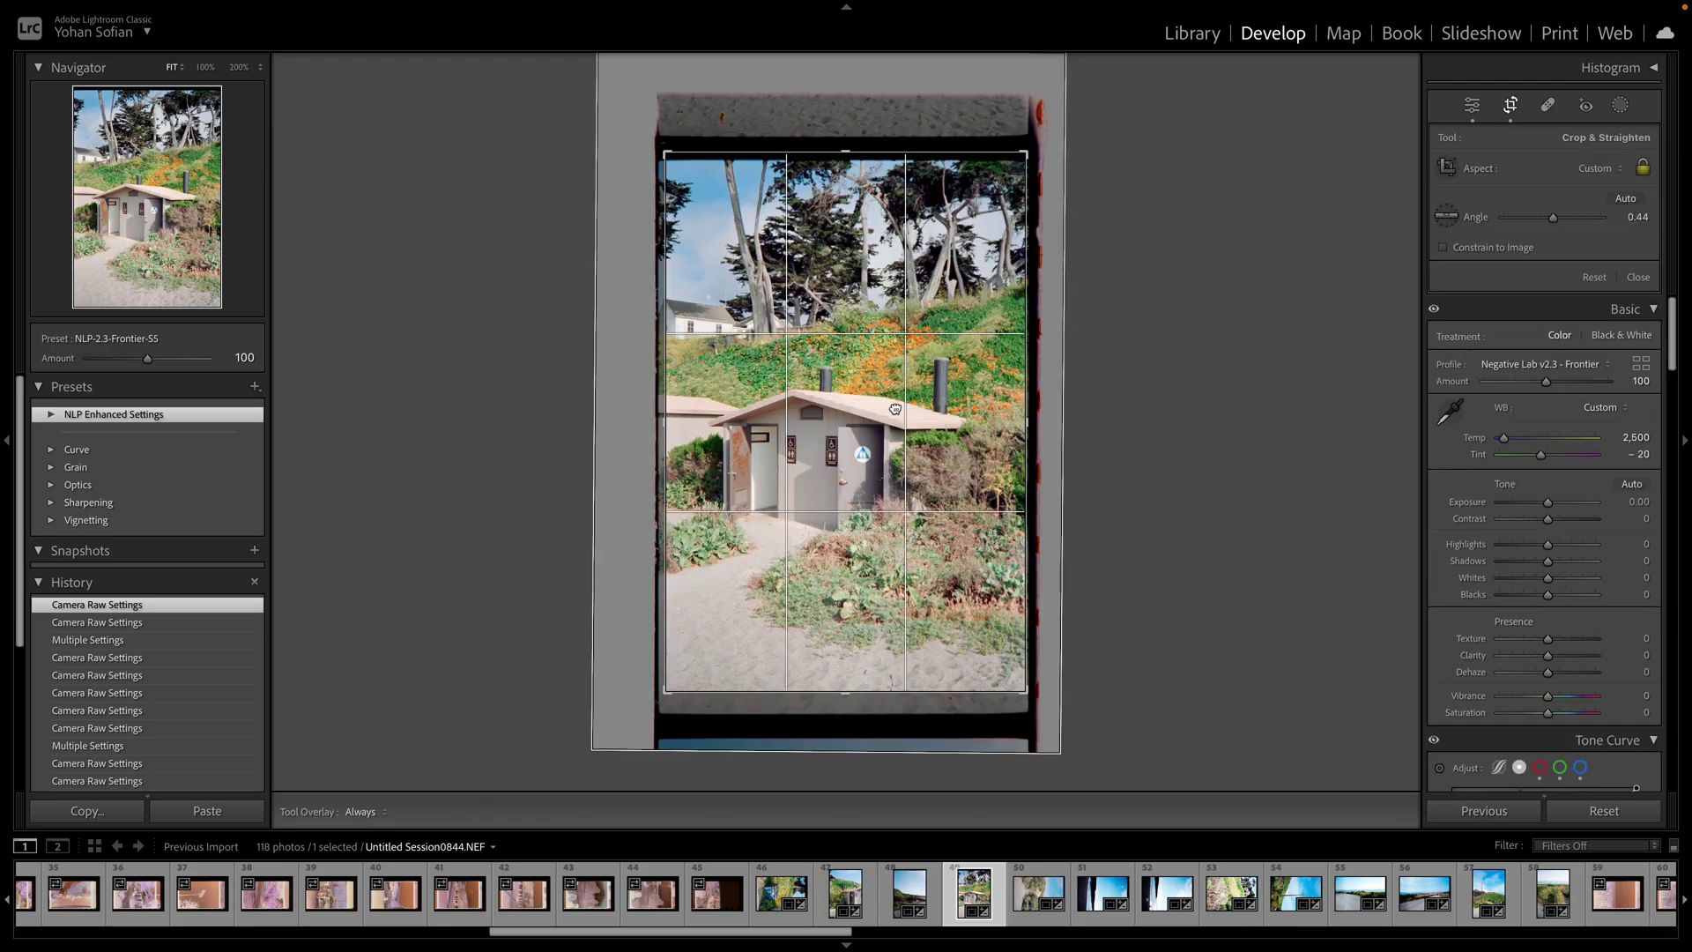
Rotate scan 50, the hillside steps, counterclockwise to upright and reposition its crop inside the film frame
key(Right)
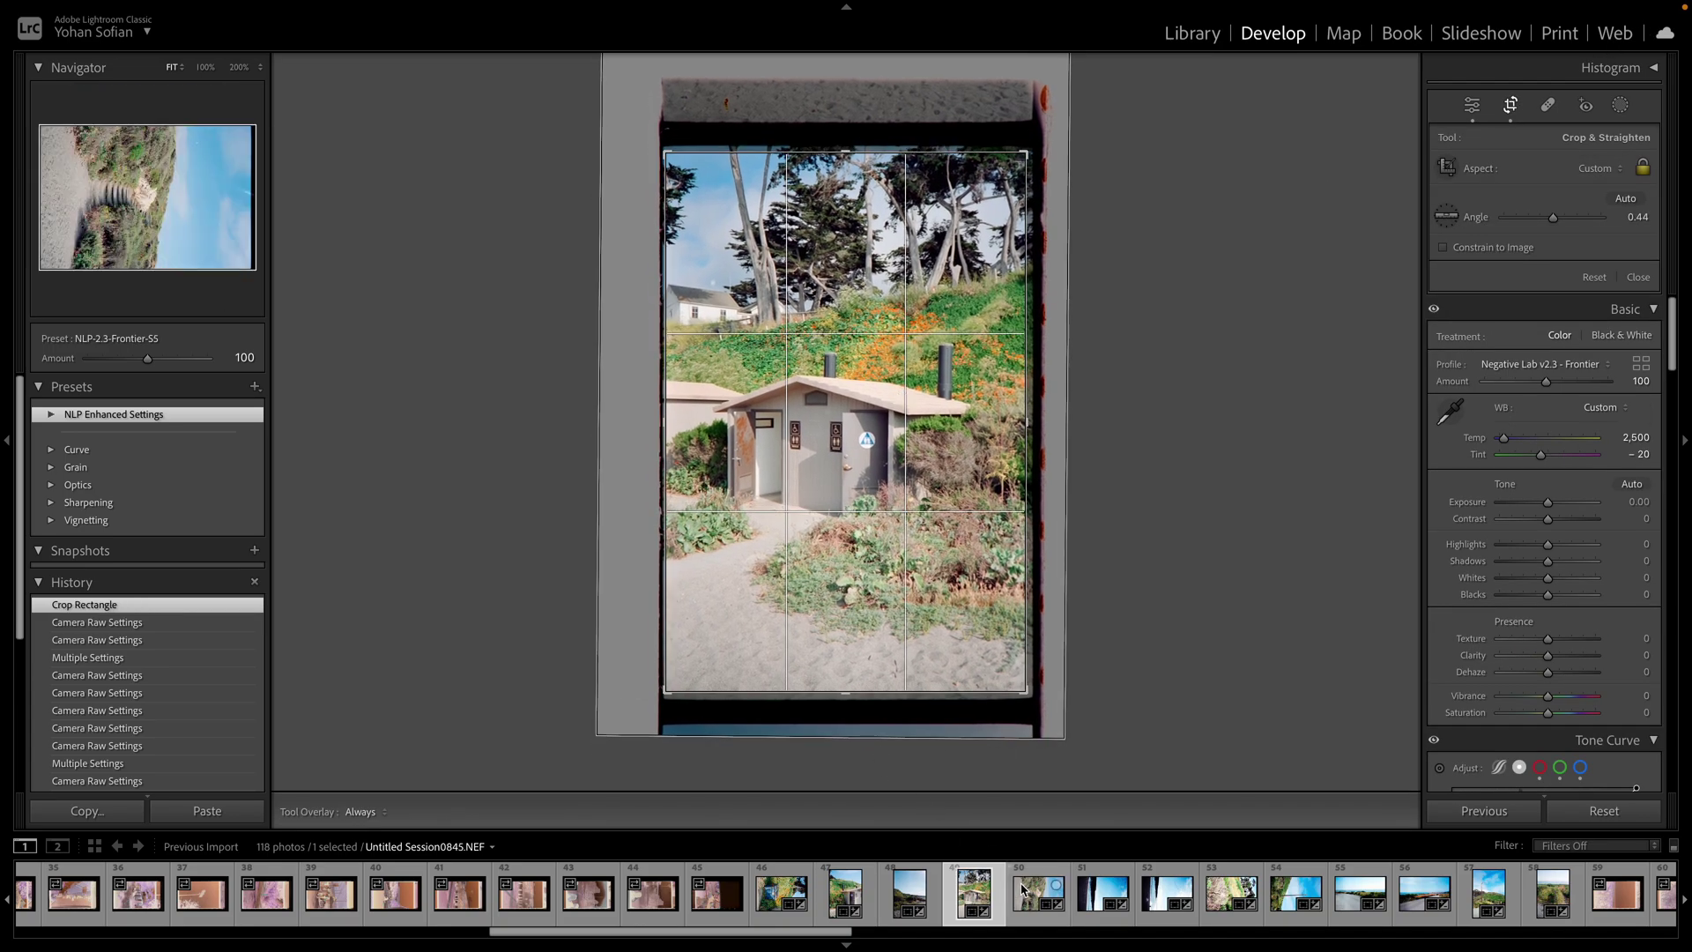
key(ctrl+[)
drag(871, 460, 872, 448)
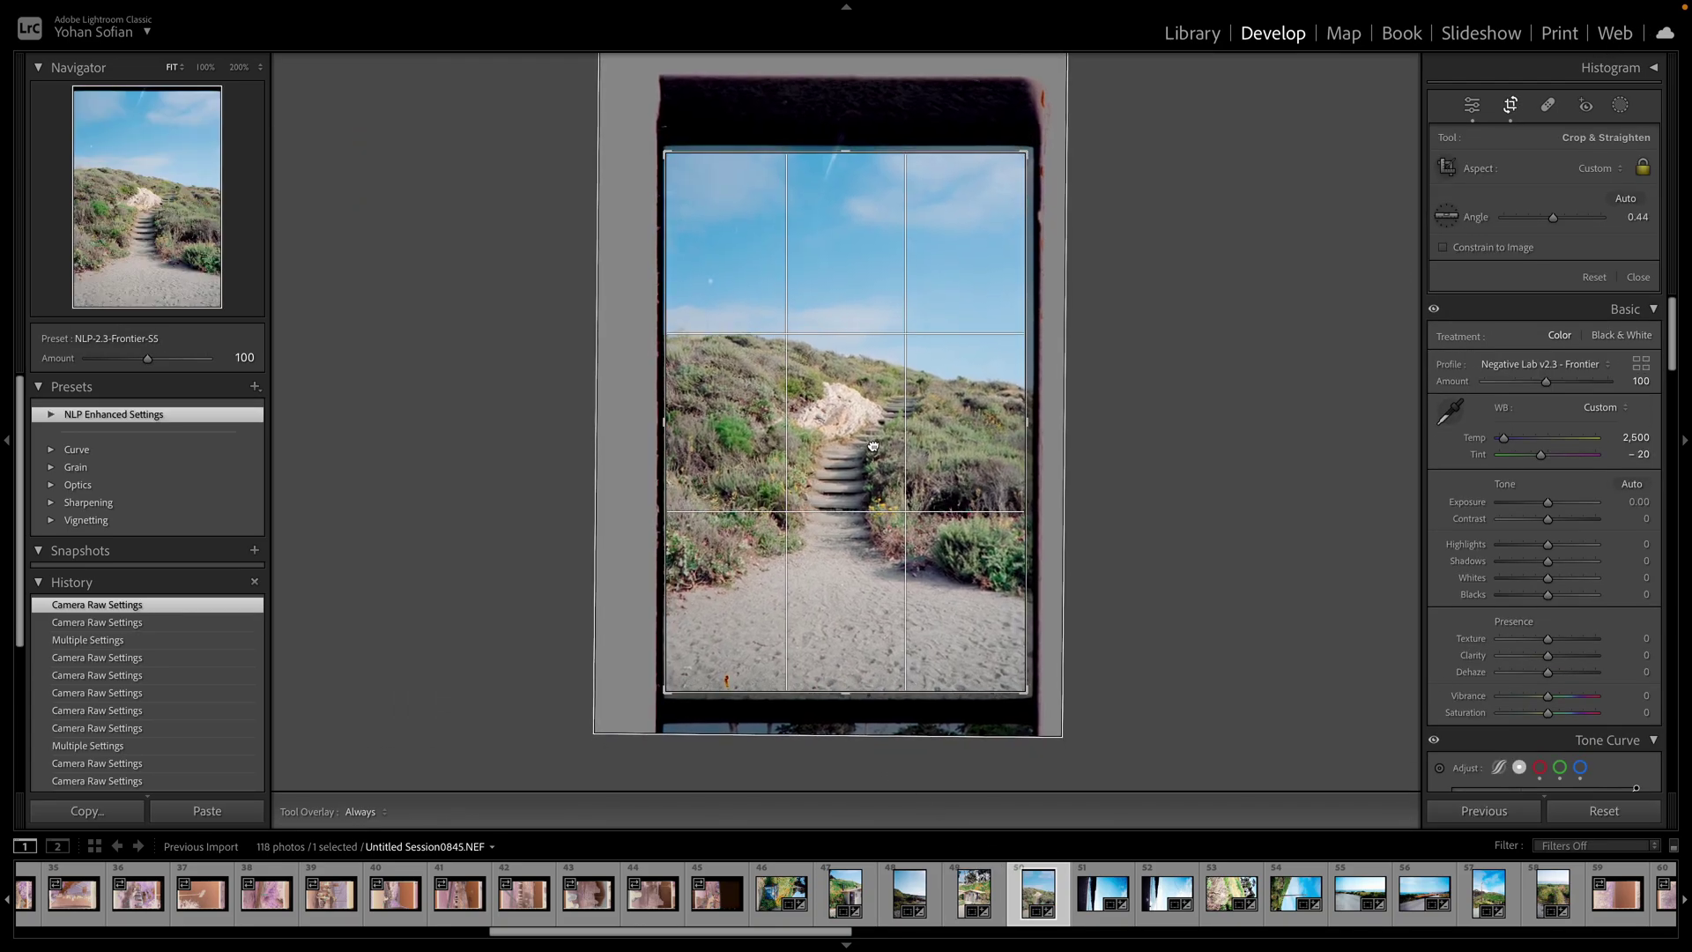
Paste the copied develop settings onto scan 32, the stadium negative, and reposition its crop inside the frame
scroll(203, 895, up, 5)
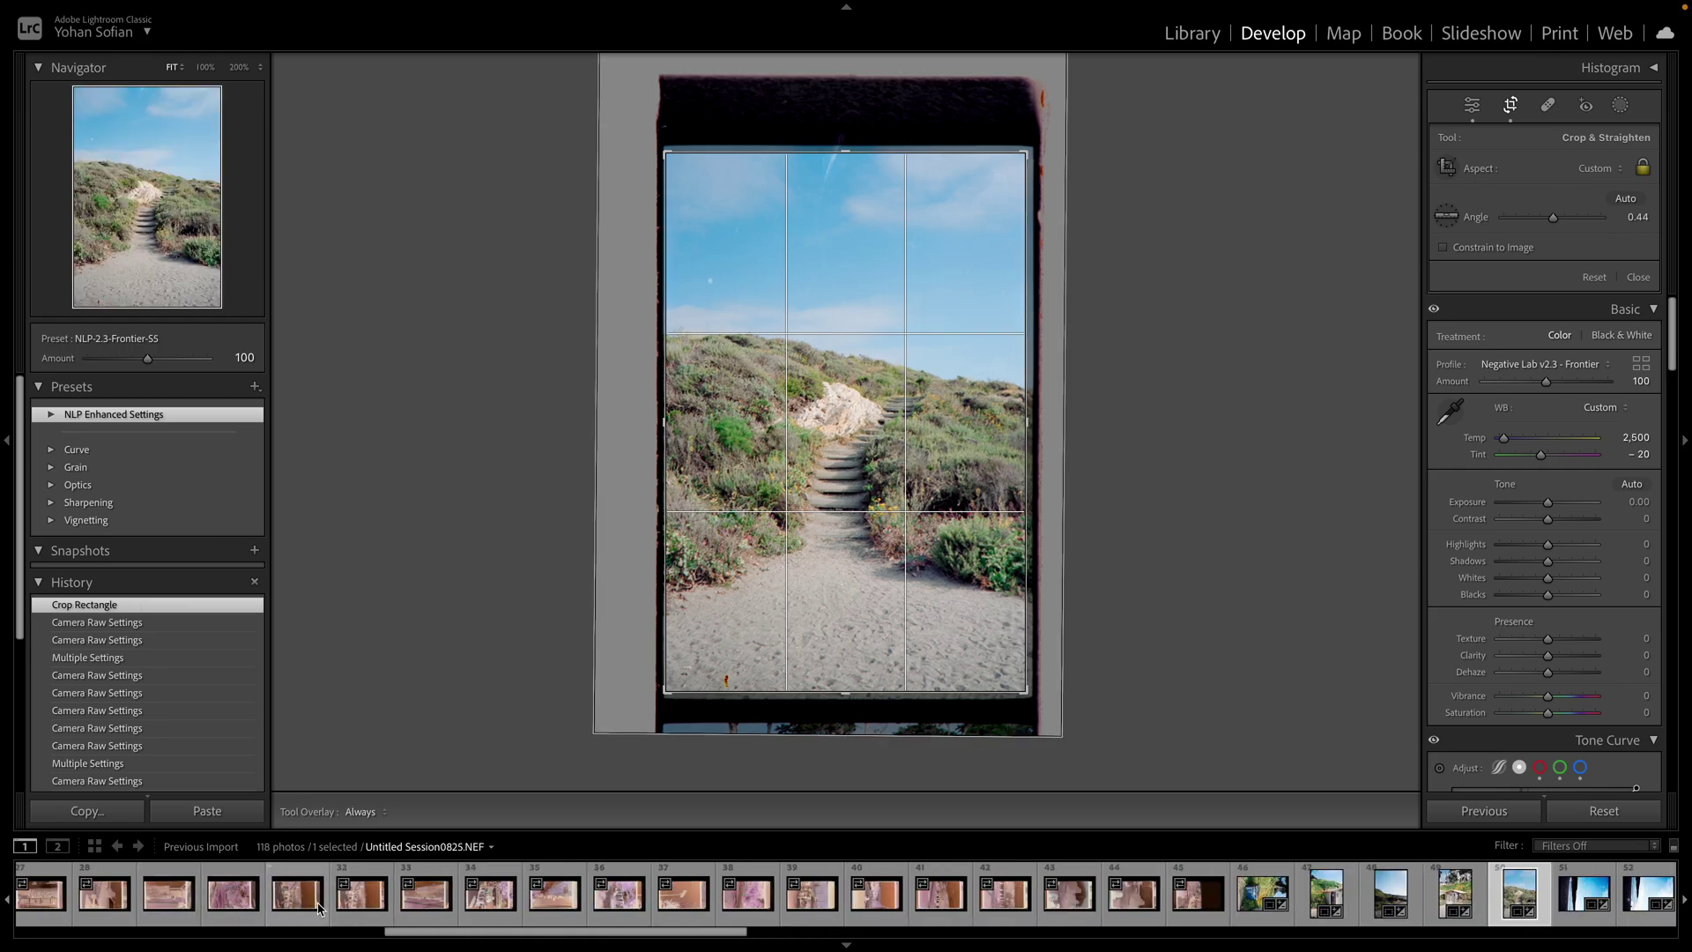
click(363, 913)
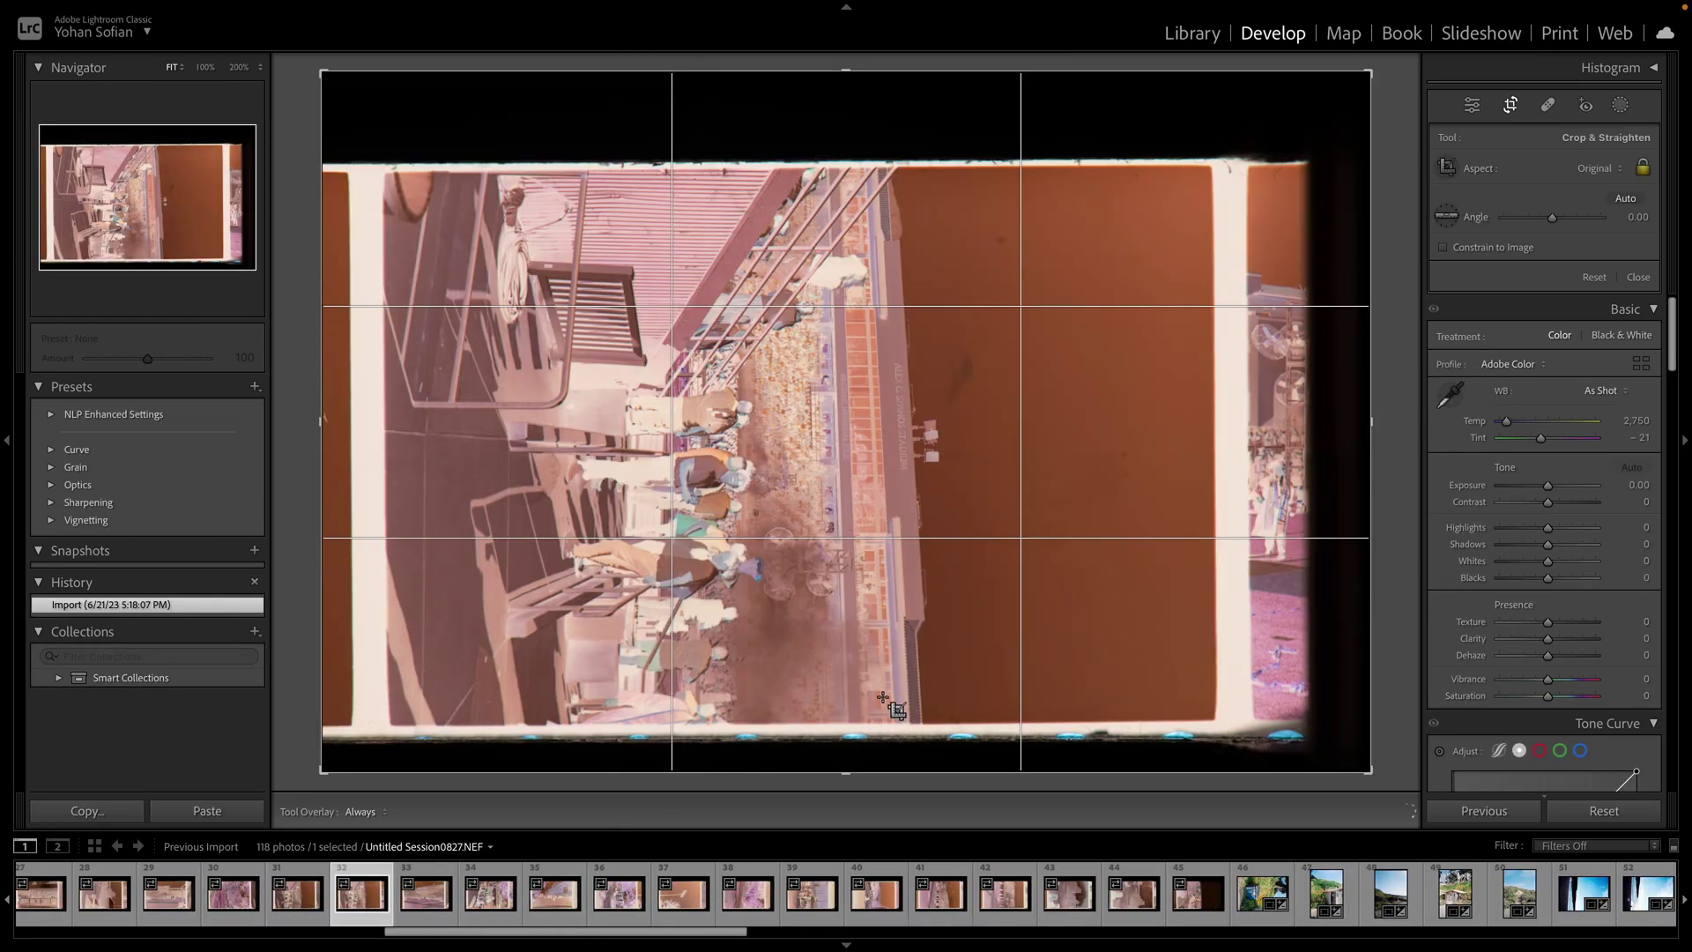
click(207, 811)
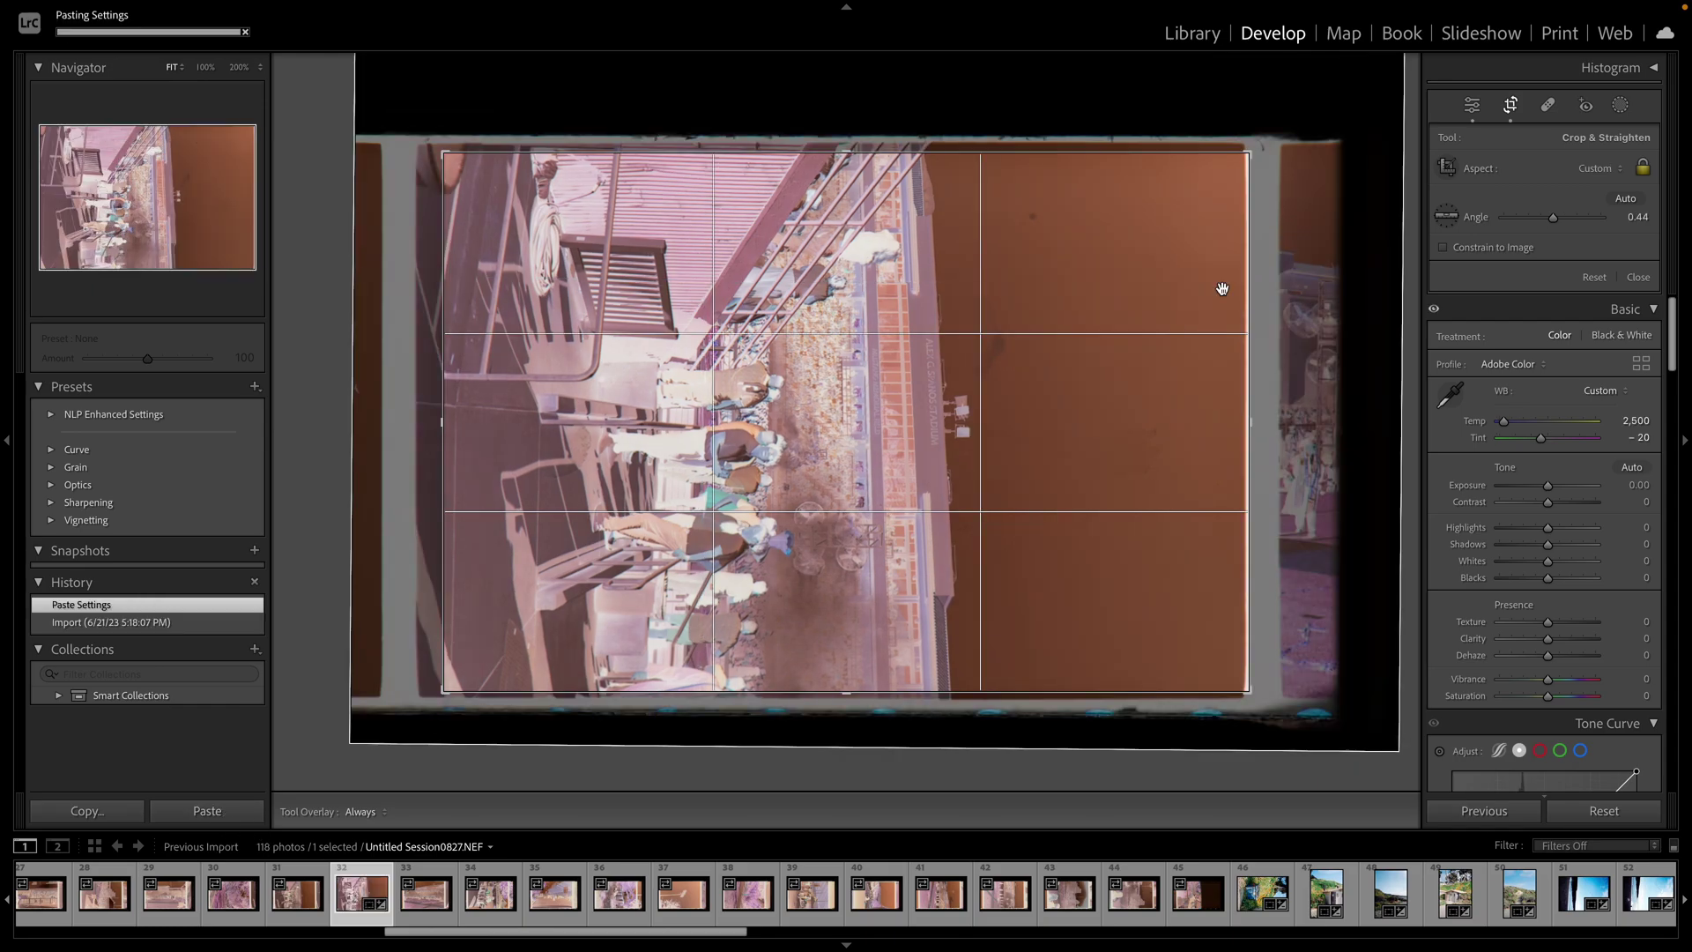
key(Return)
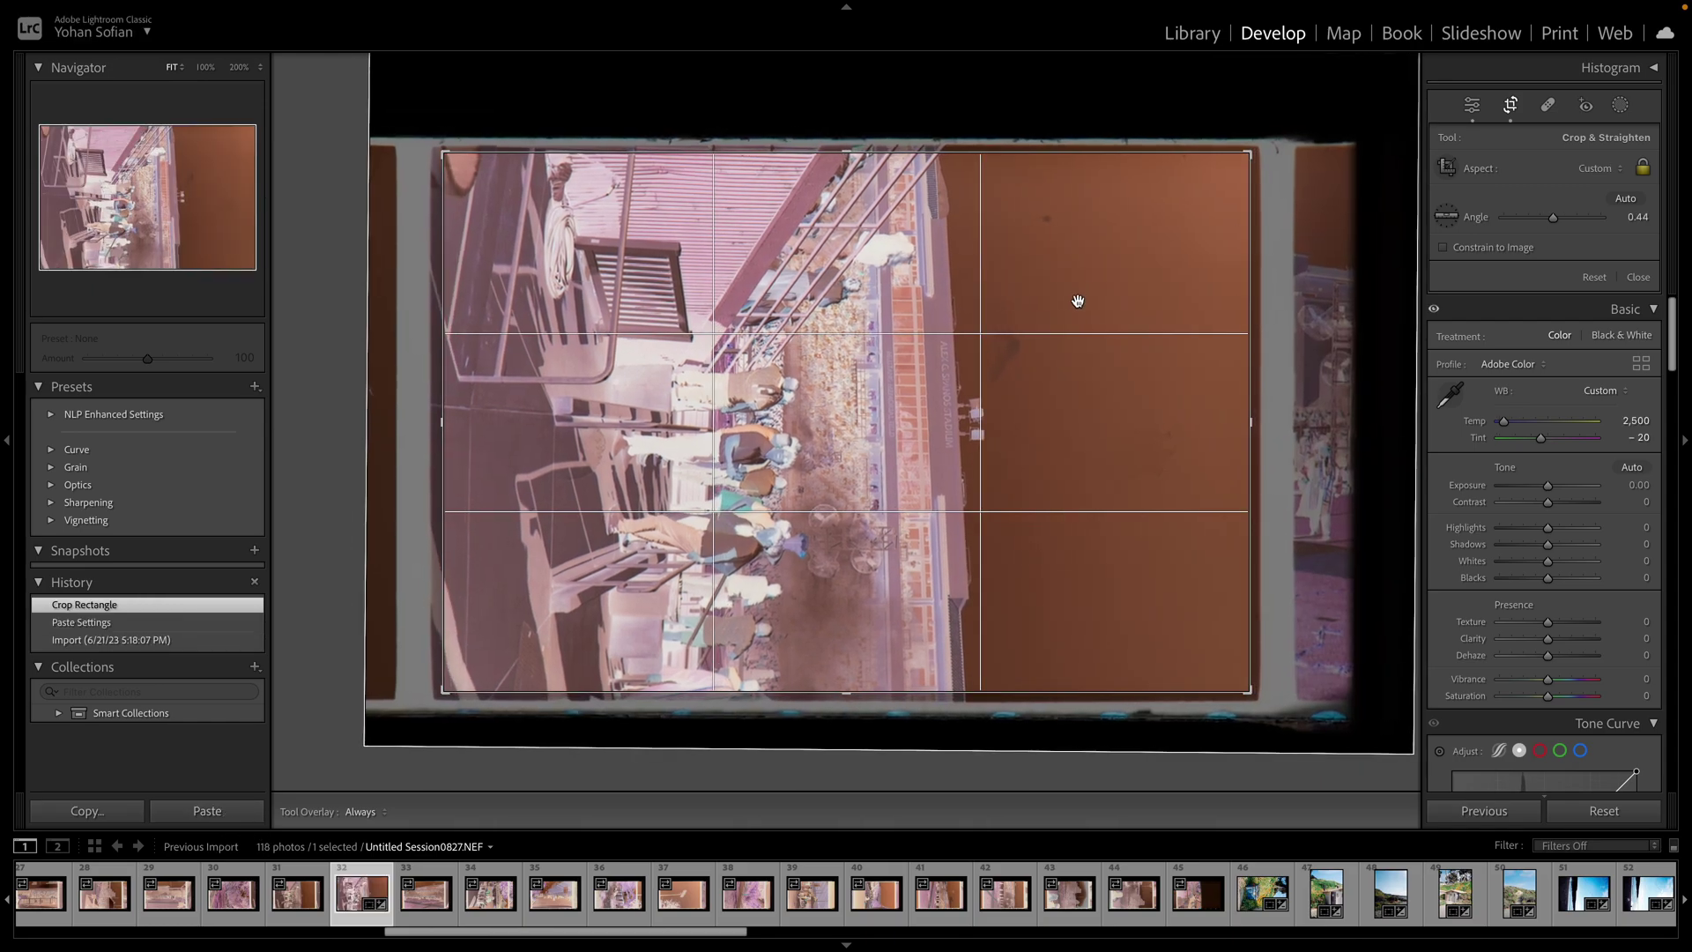
Rotate scan 32 upright, convert it in Negative Lab Pro with temp -12 and tint 3, and apply
key(super+n)
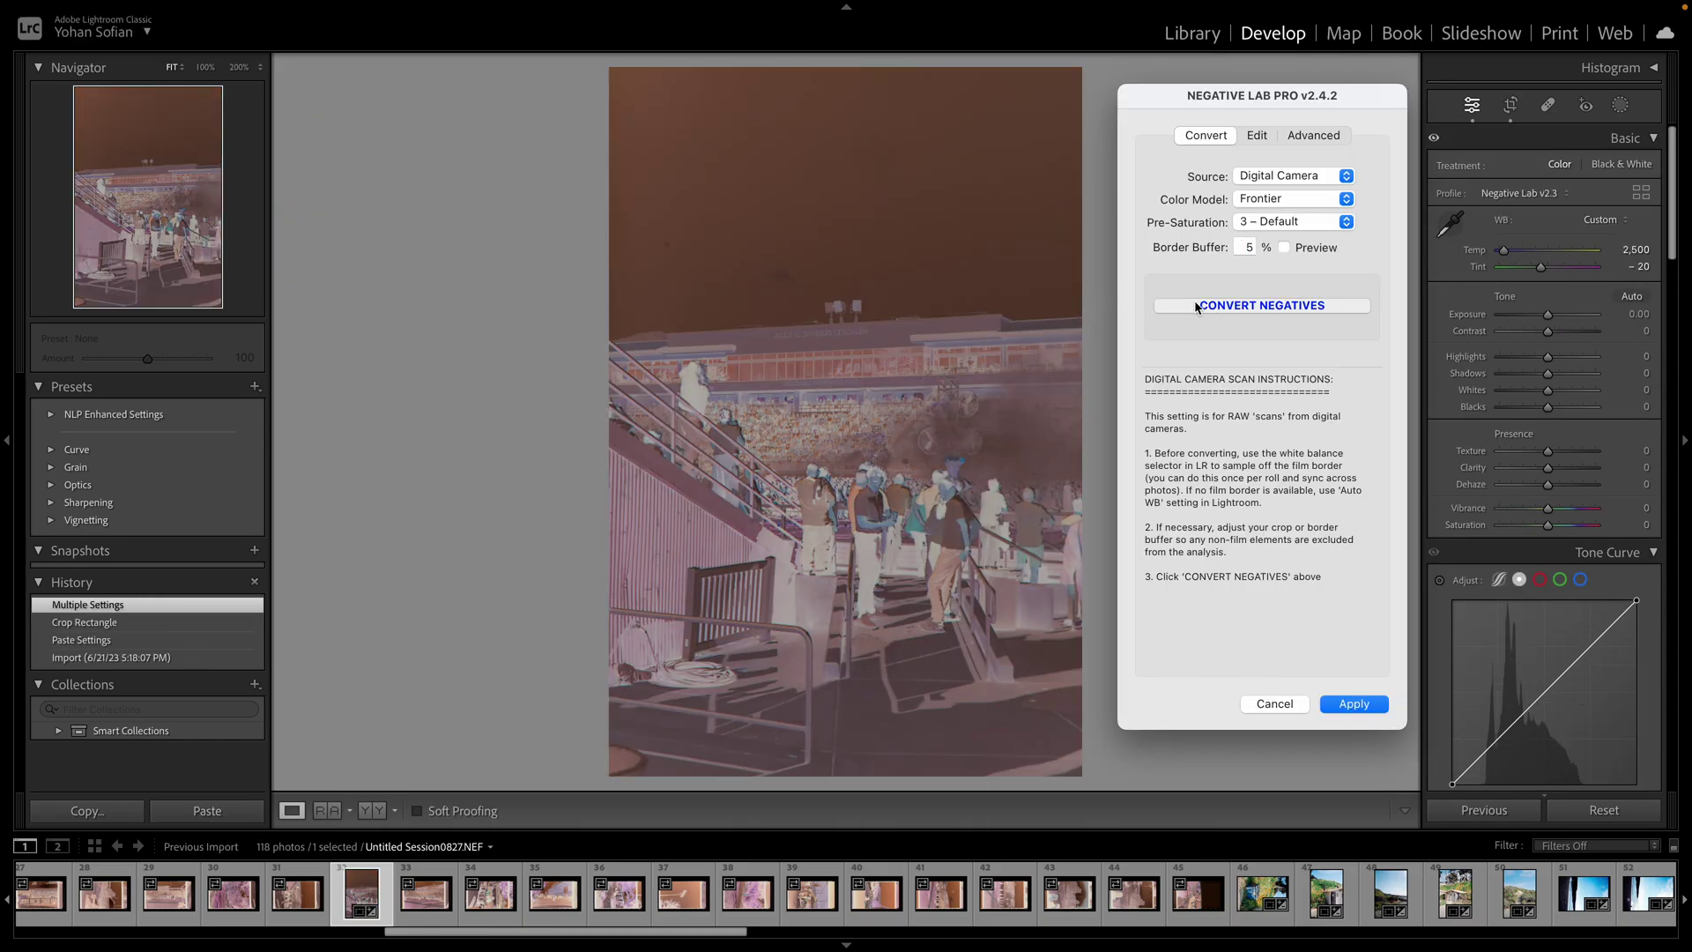
click(1197, 304)
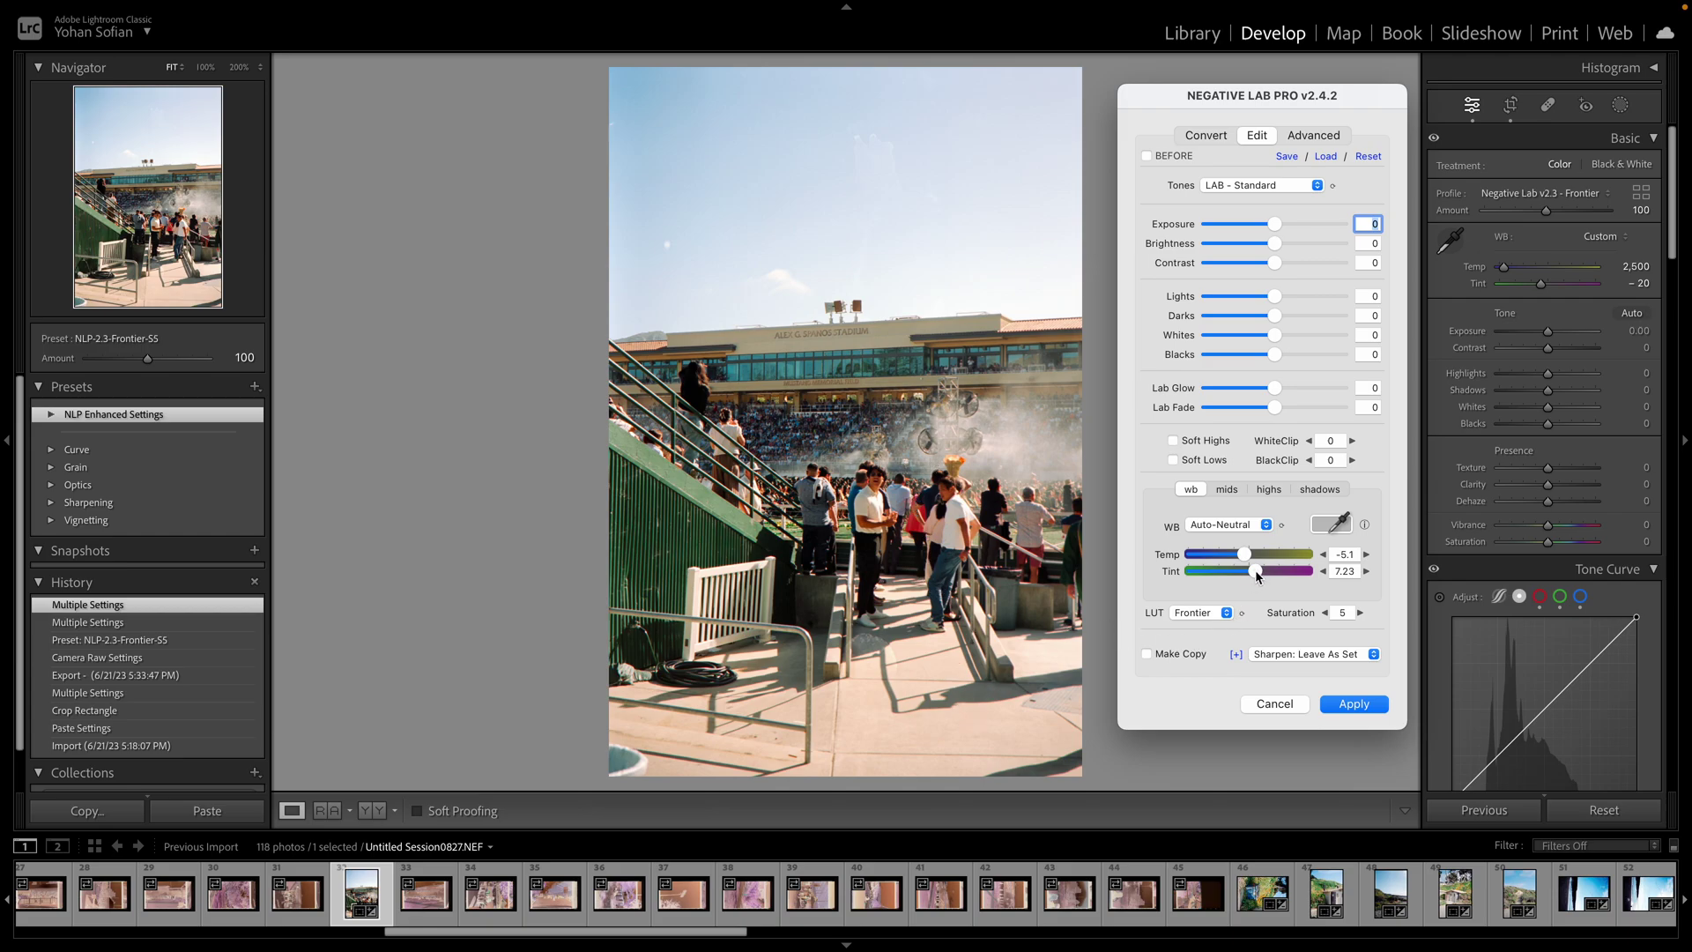
drag(1252, 573, 1247, 572)
drag(1243, 554, 1239, 558)
click(1346, 703)
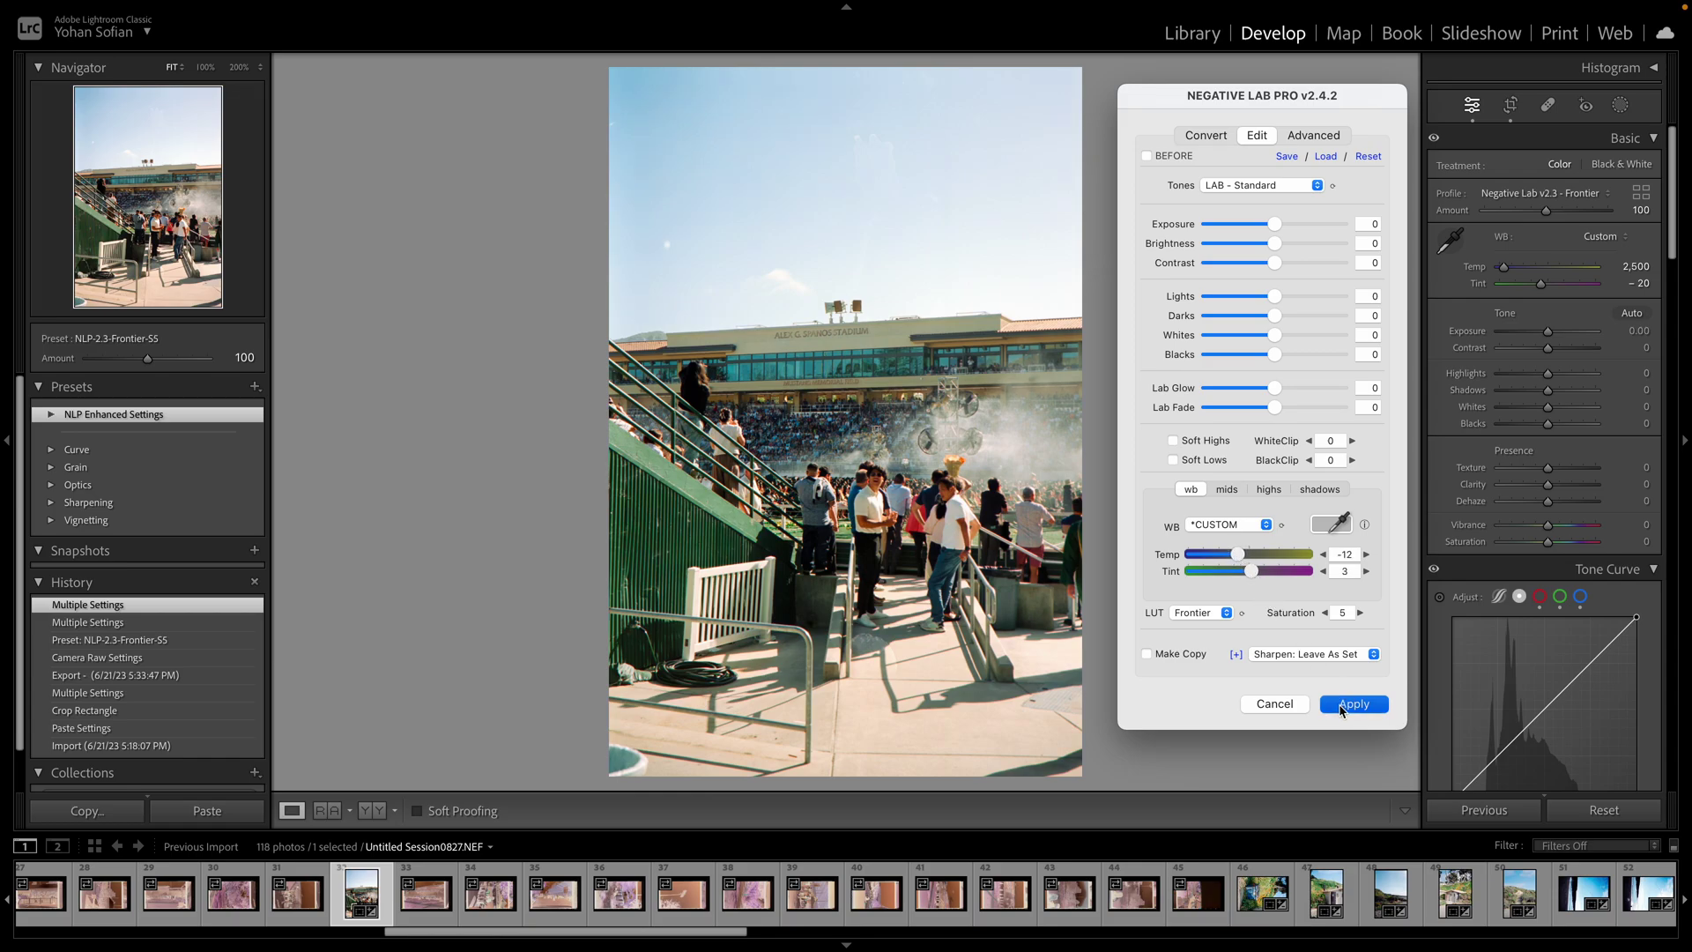
Browse the scans at the start of the roll and paste the copied develop settings onto scan 12, the folk dancers
scroll(495, 914, left, 15)
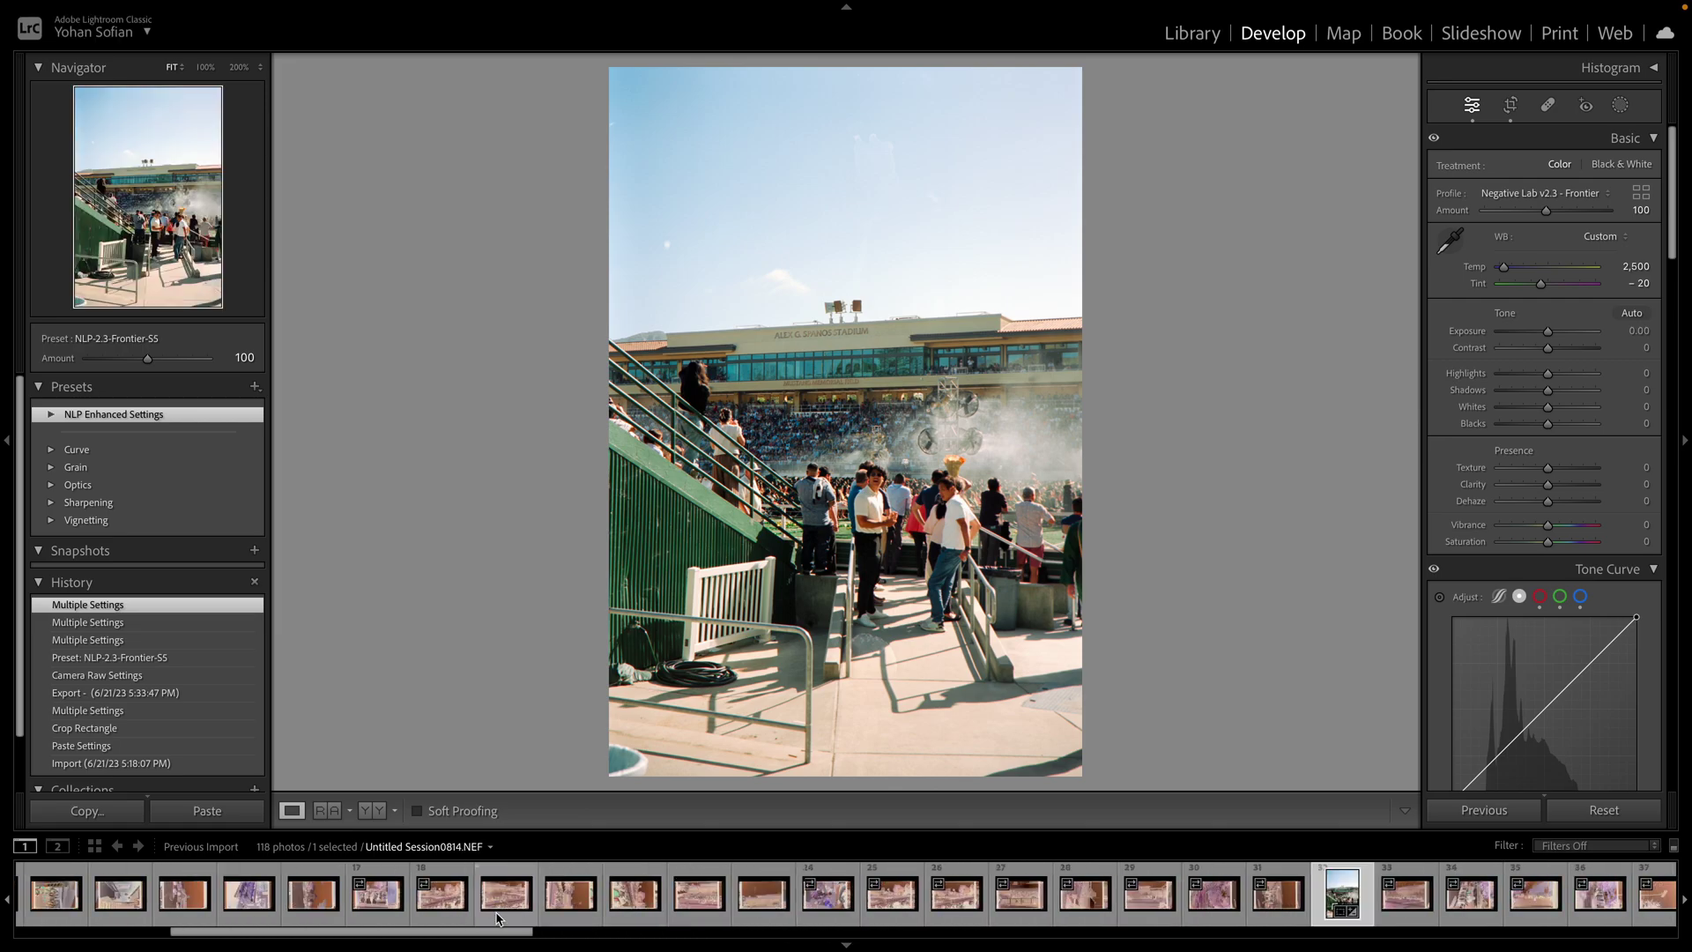
click(276, 893)
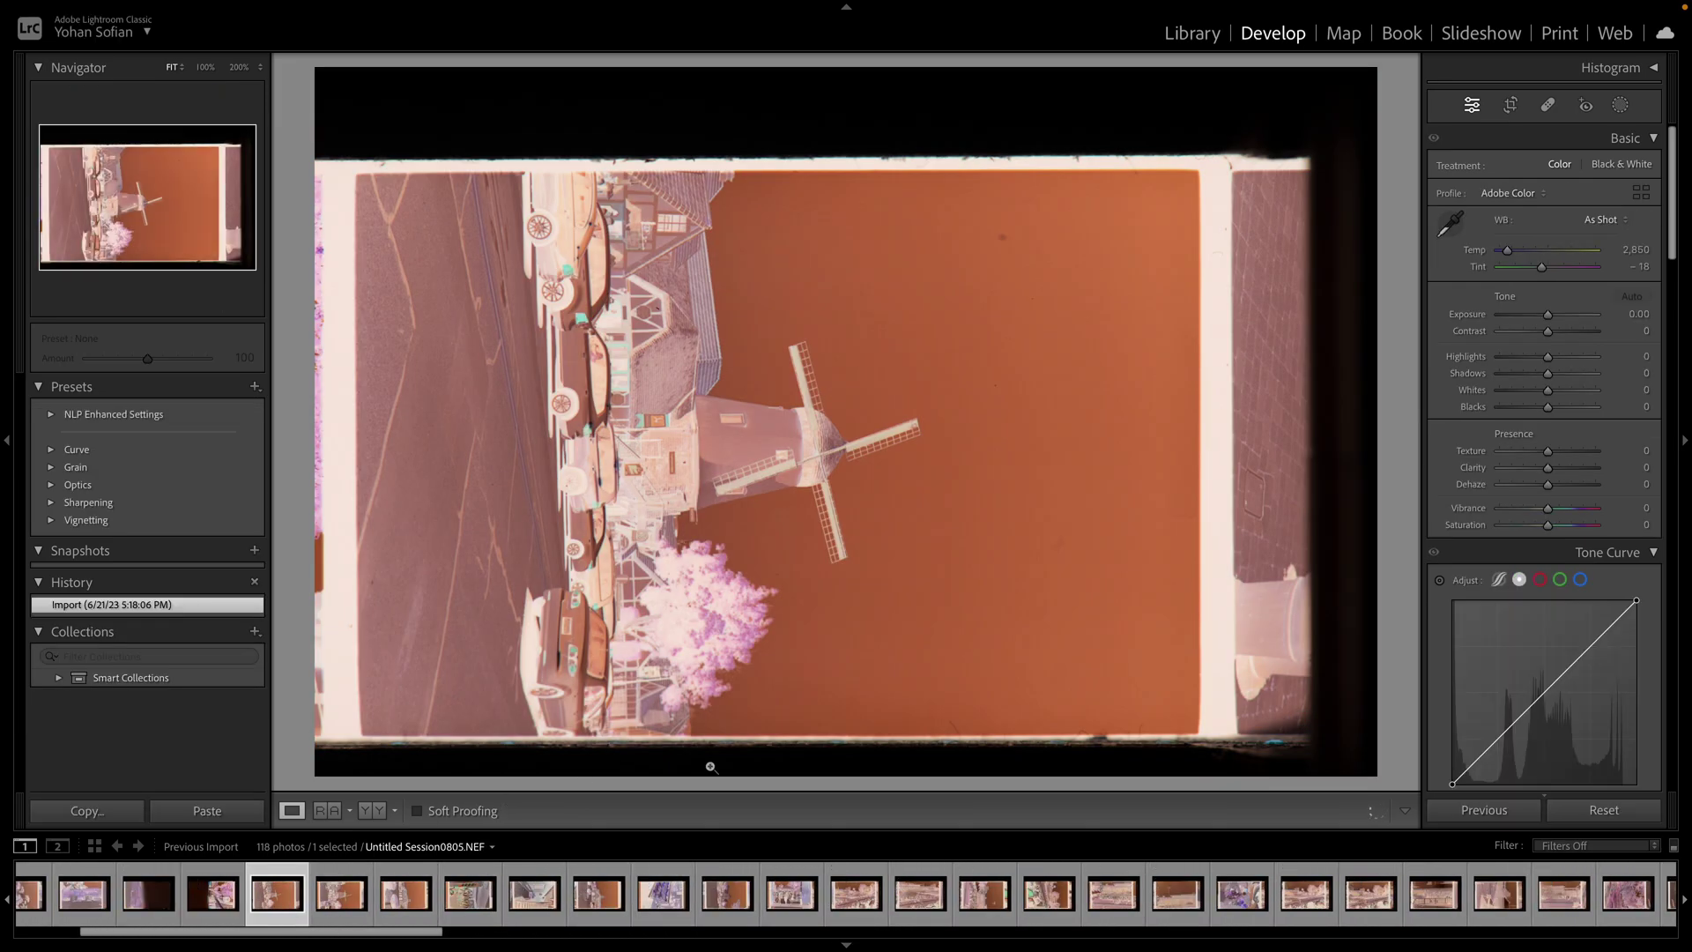
scroll(443, 914, left, 1)
scroll(444, 914, left, 3)
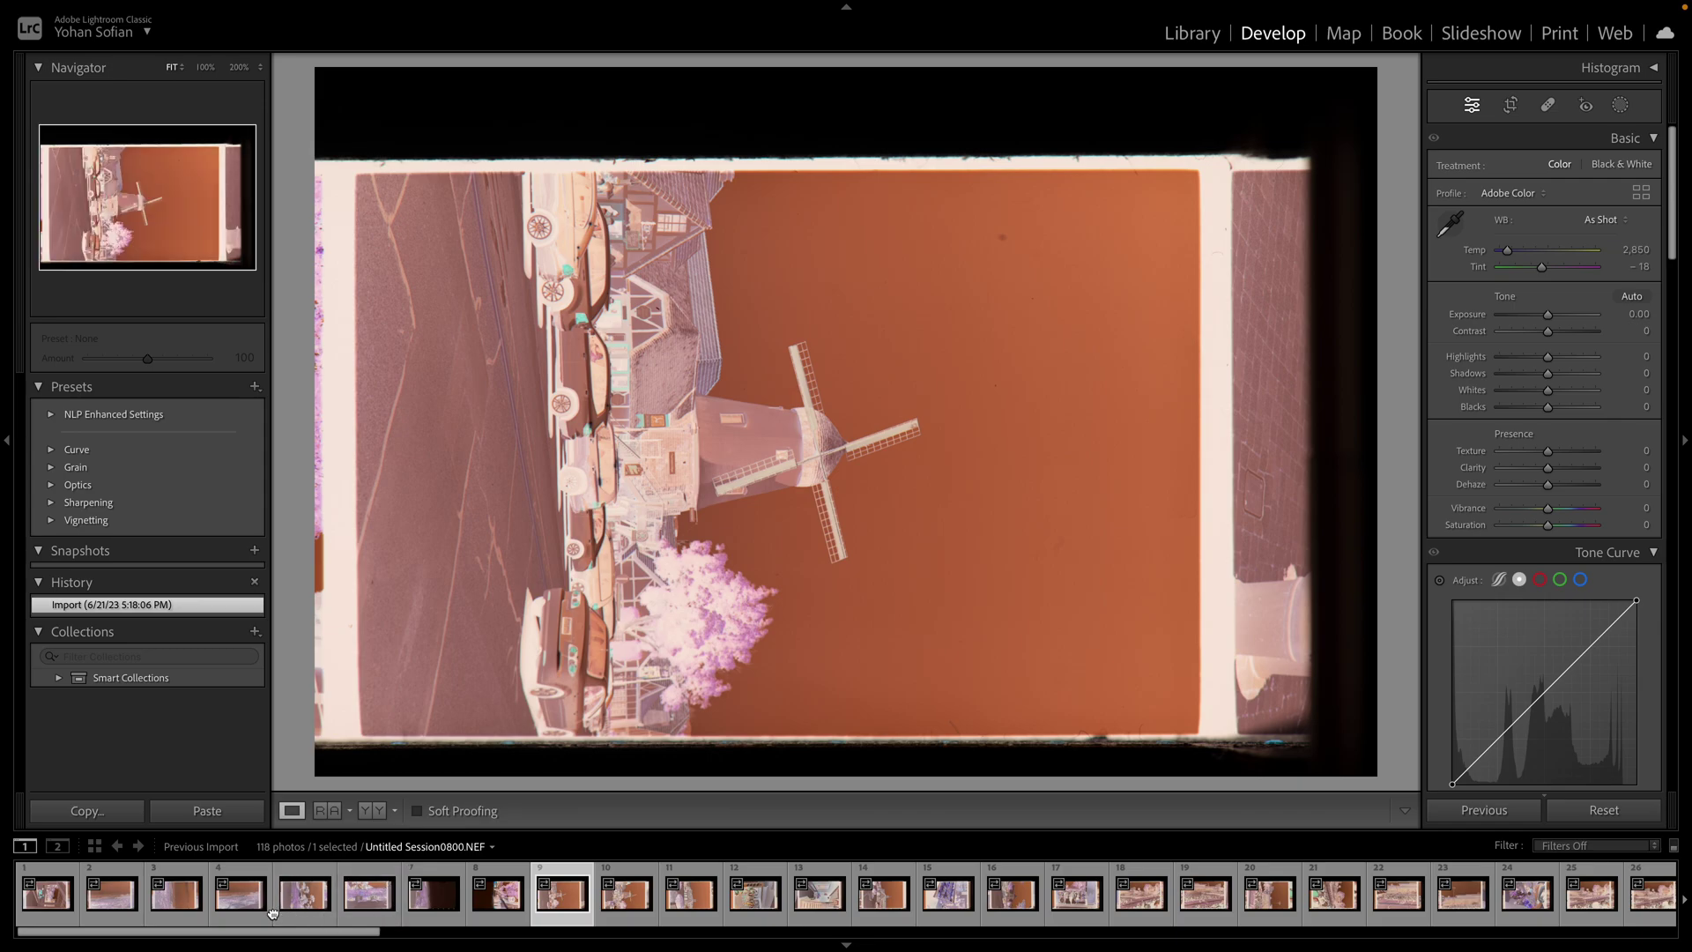
click(305, 893)
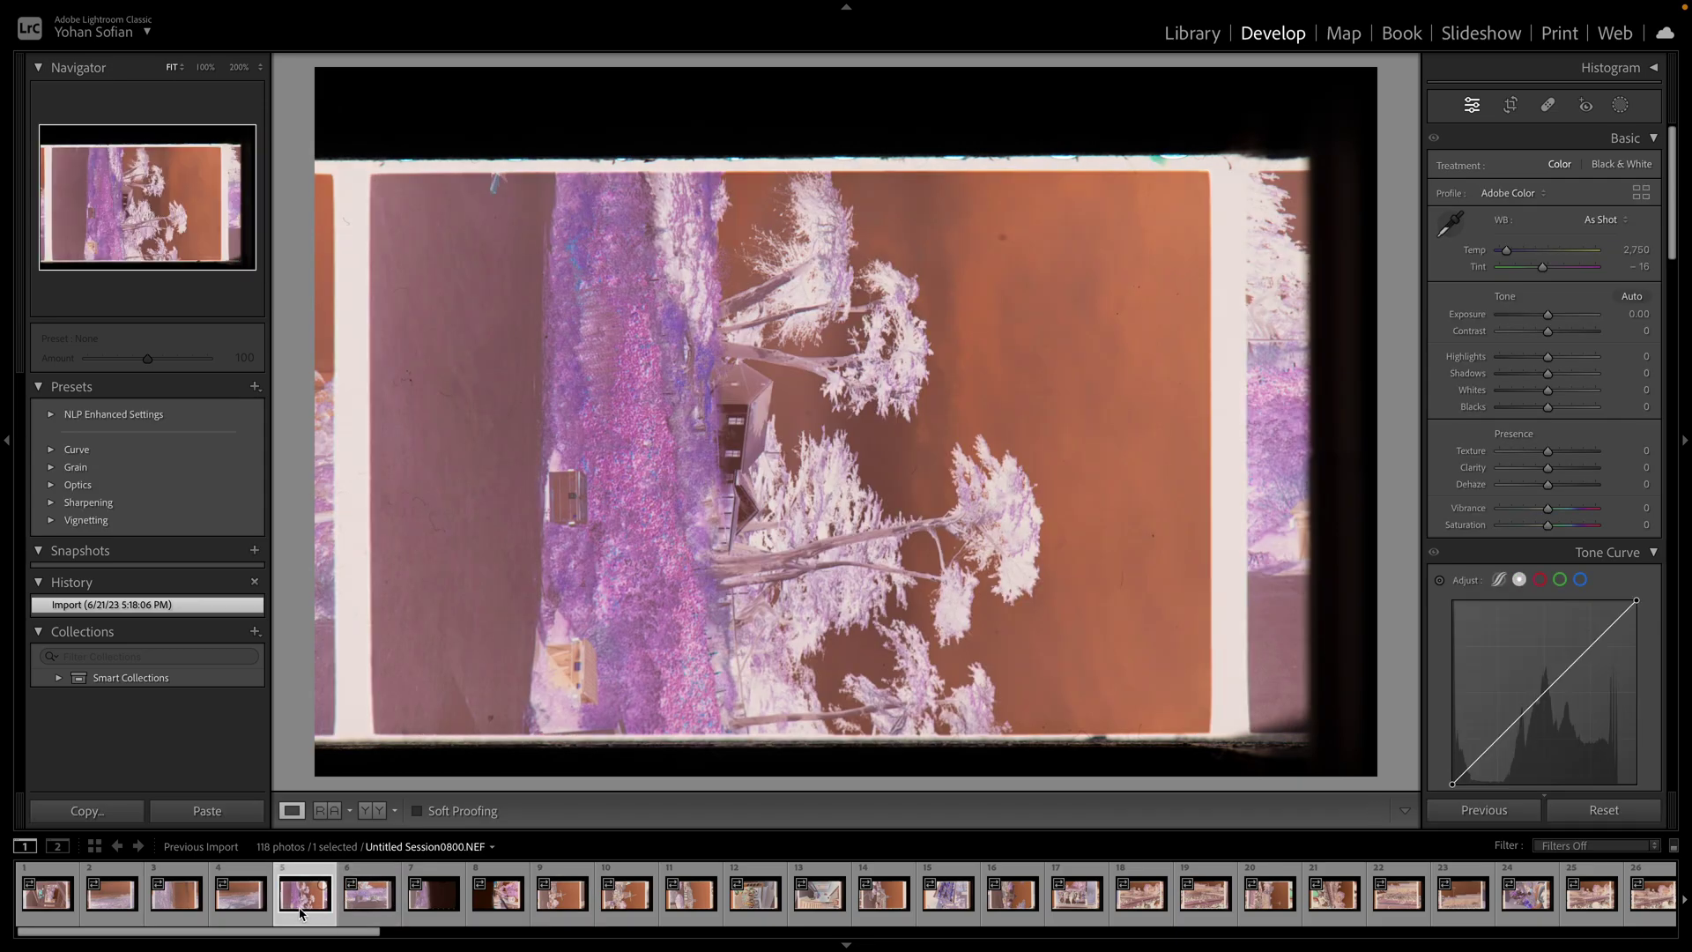
click(180, 900)
click(748, 897)
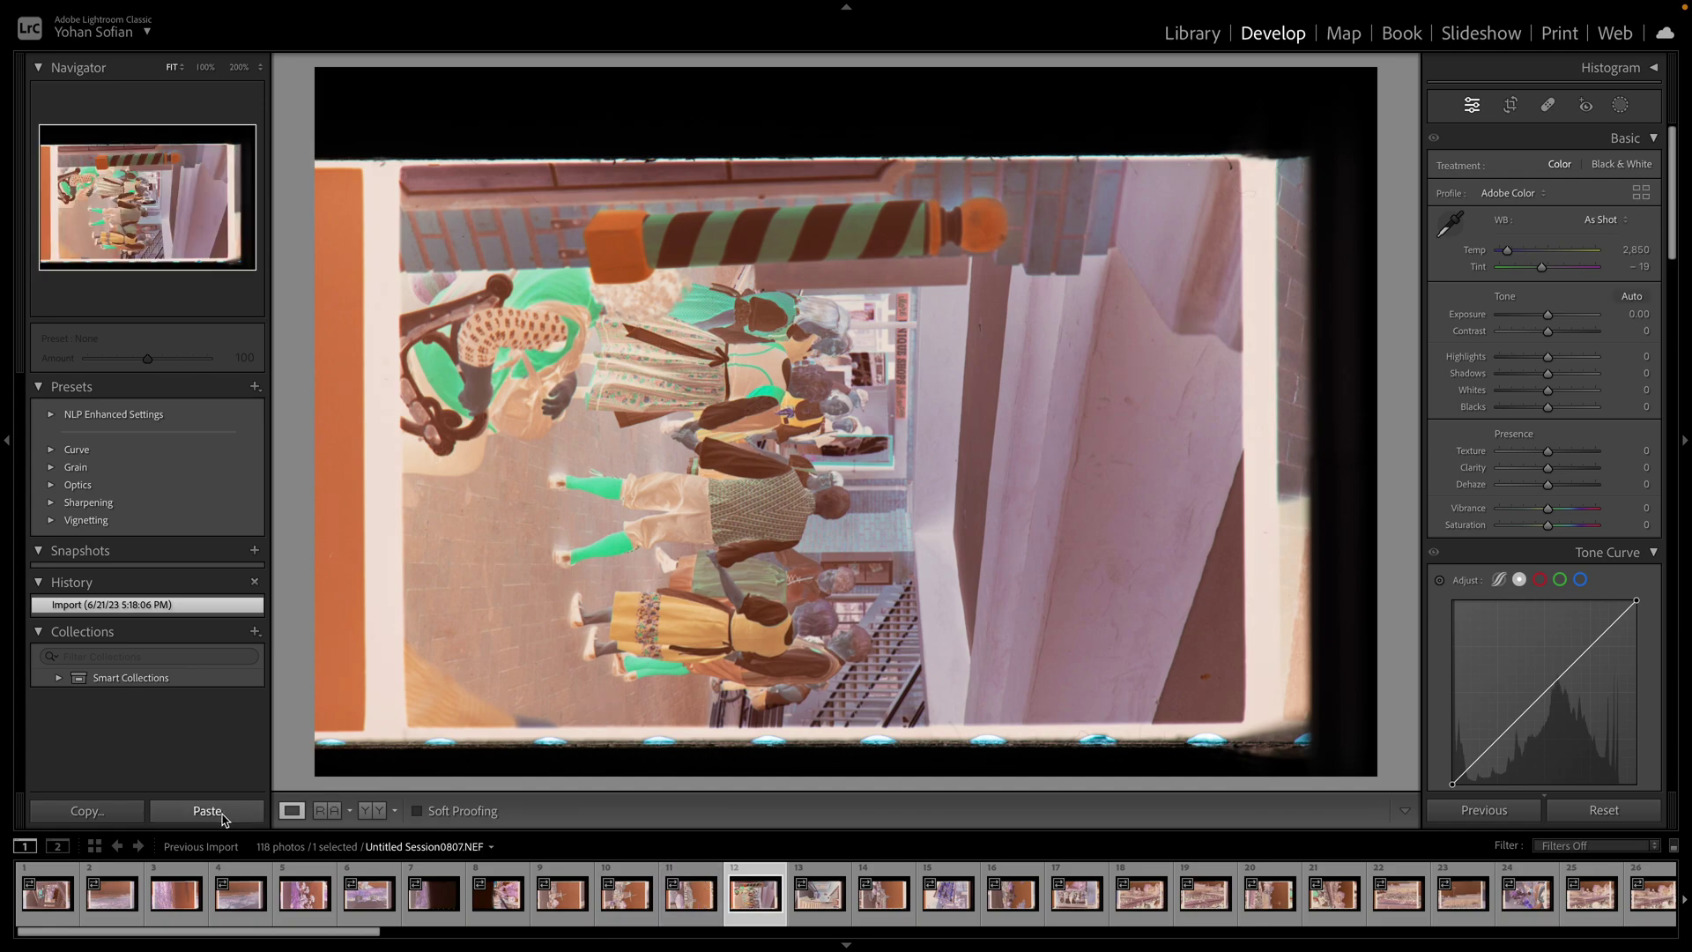
click(224, 815)
Reposition scan 12's crop inside the film frame and rotate the image counterclockwise to upright
click(1510, 104)
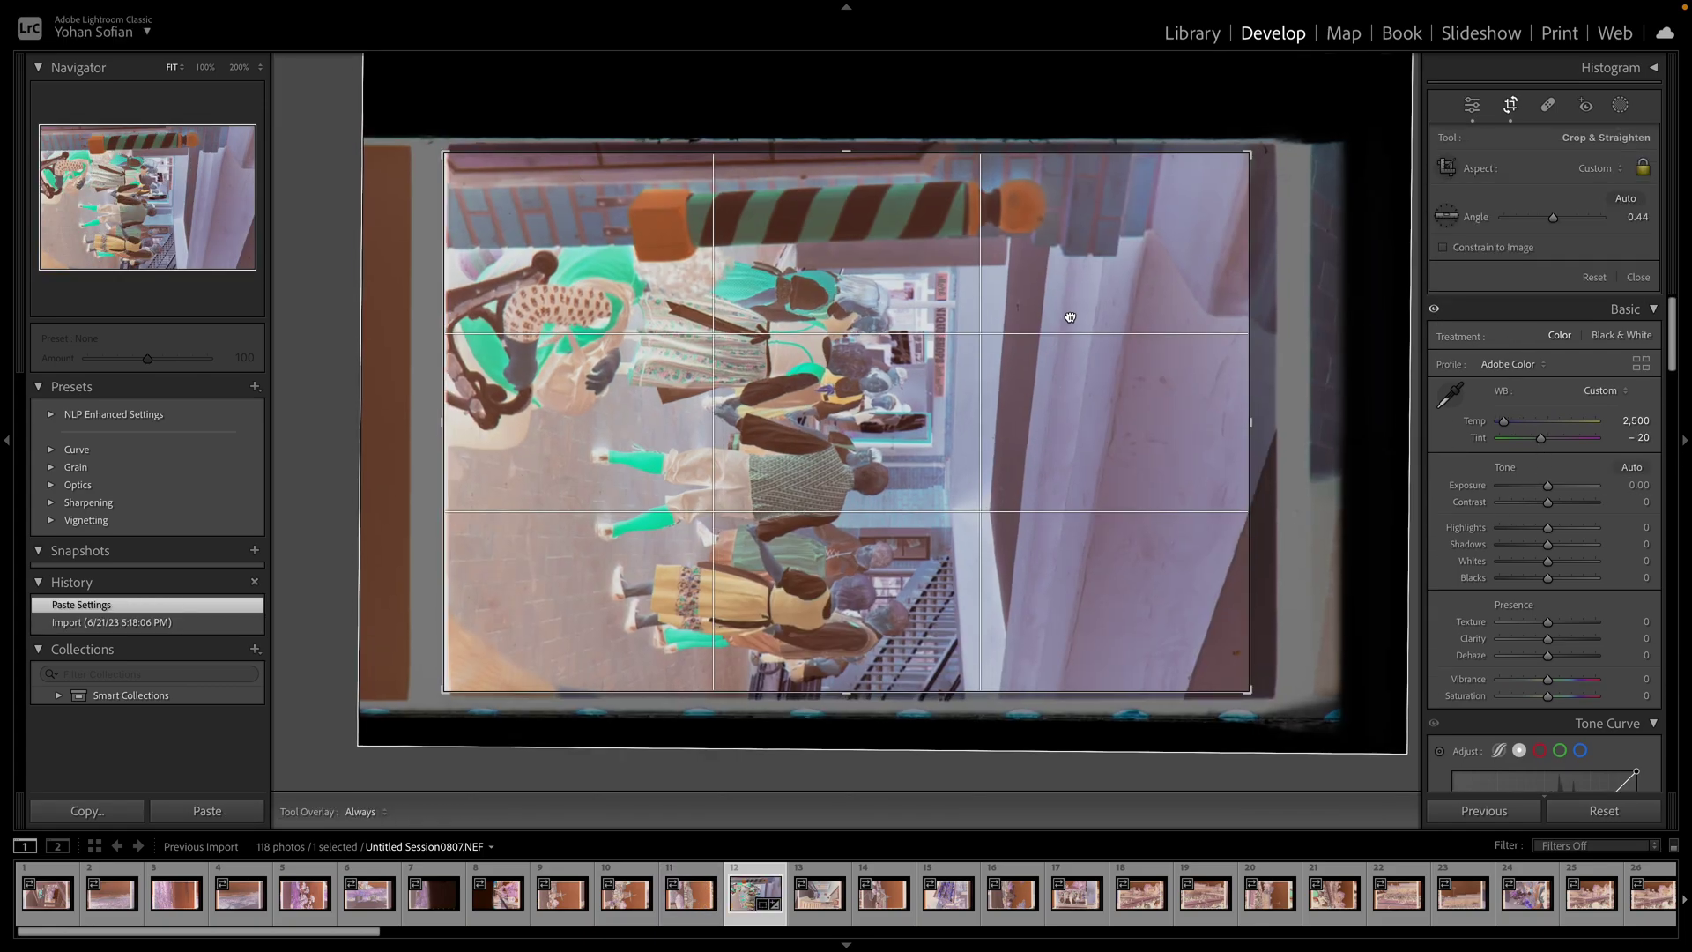
drag(1051, 319, 1050, 318)
key(Return)
key(super+[)
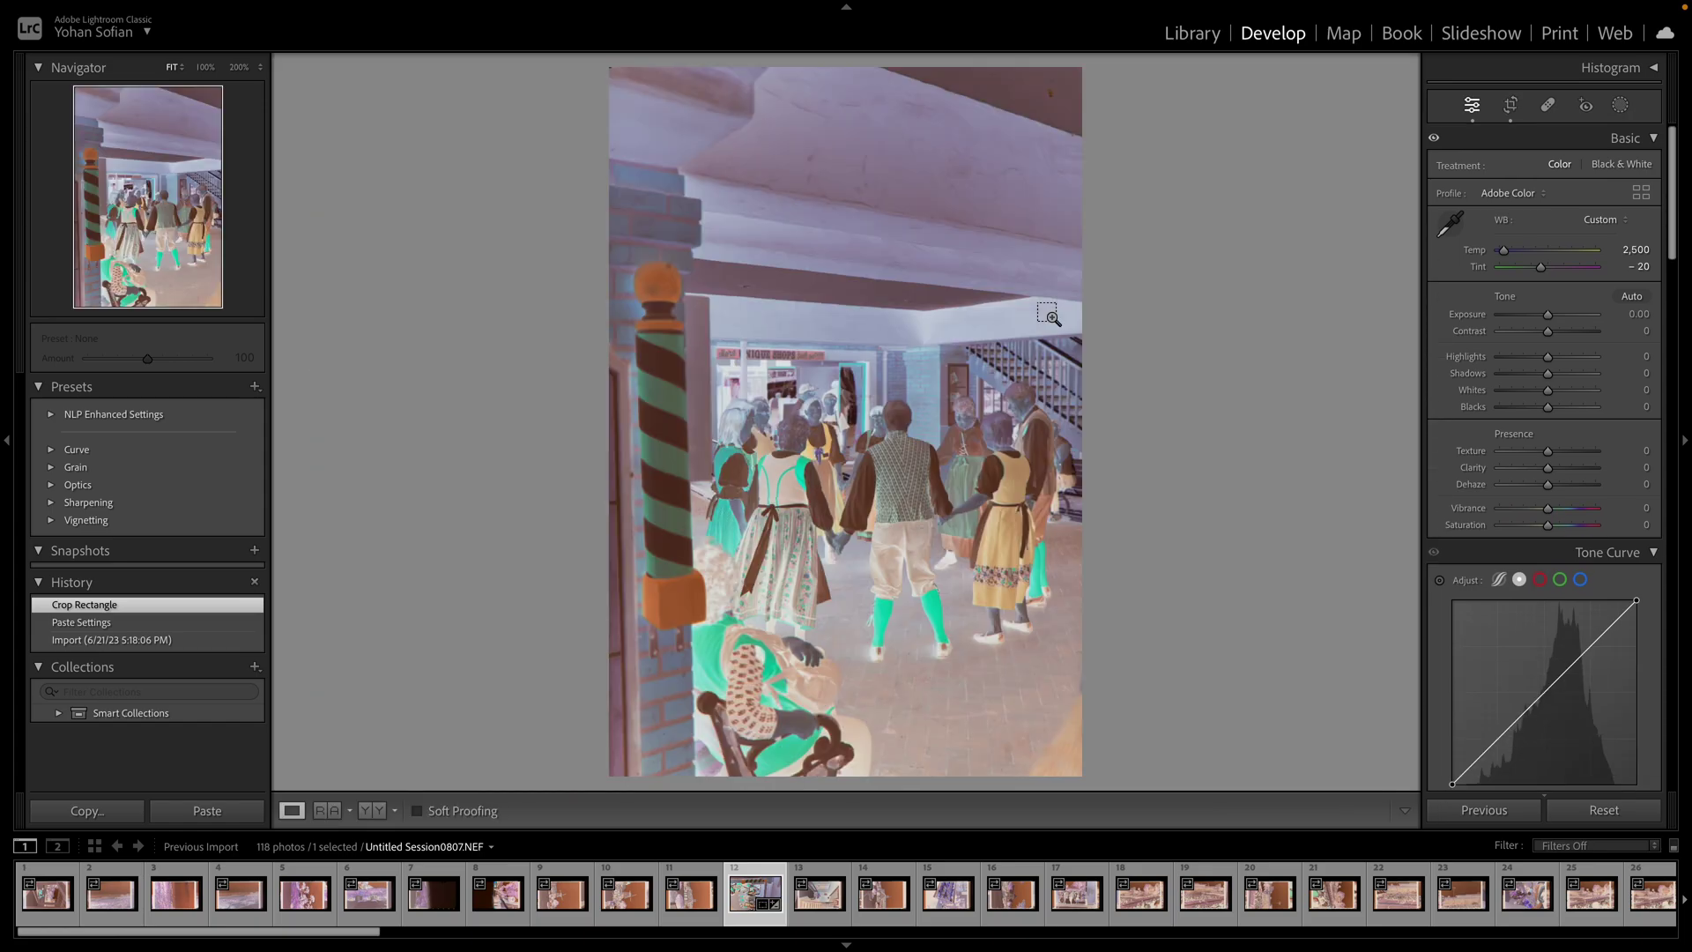
Convert scan 12 in Negative Lab Pro with Auto-Neutral white balance and the Frontier model, and apply
key(ctrl+n)
click(1212, 307)
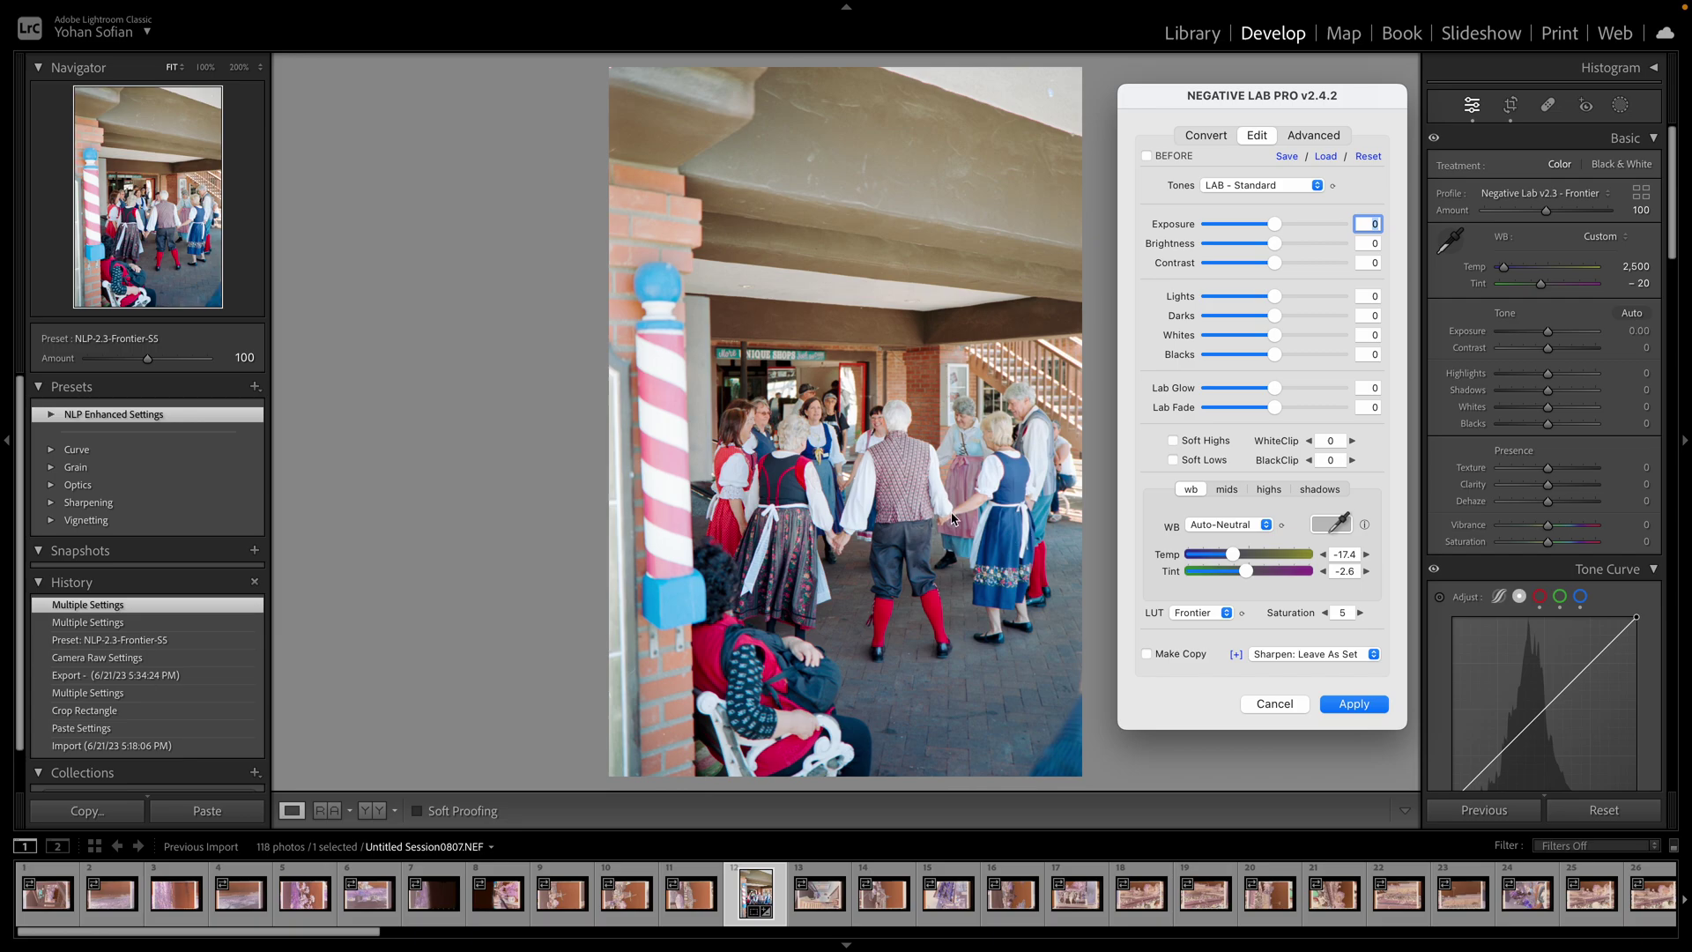
click(1355, 705)
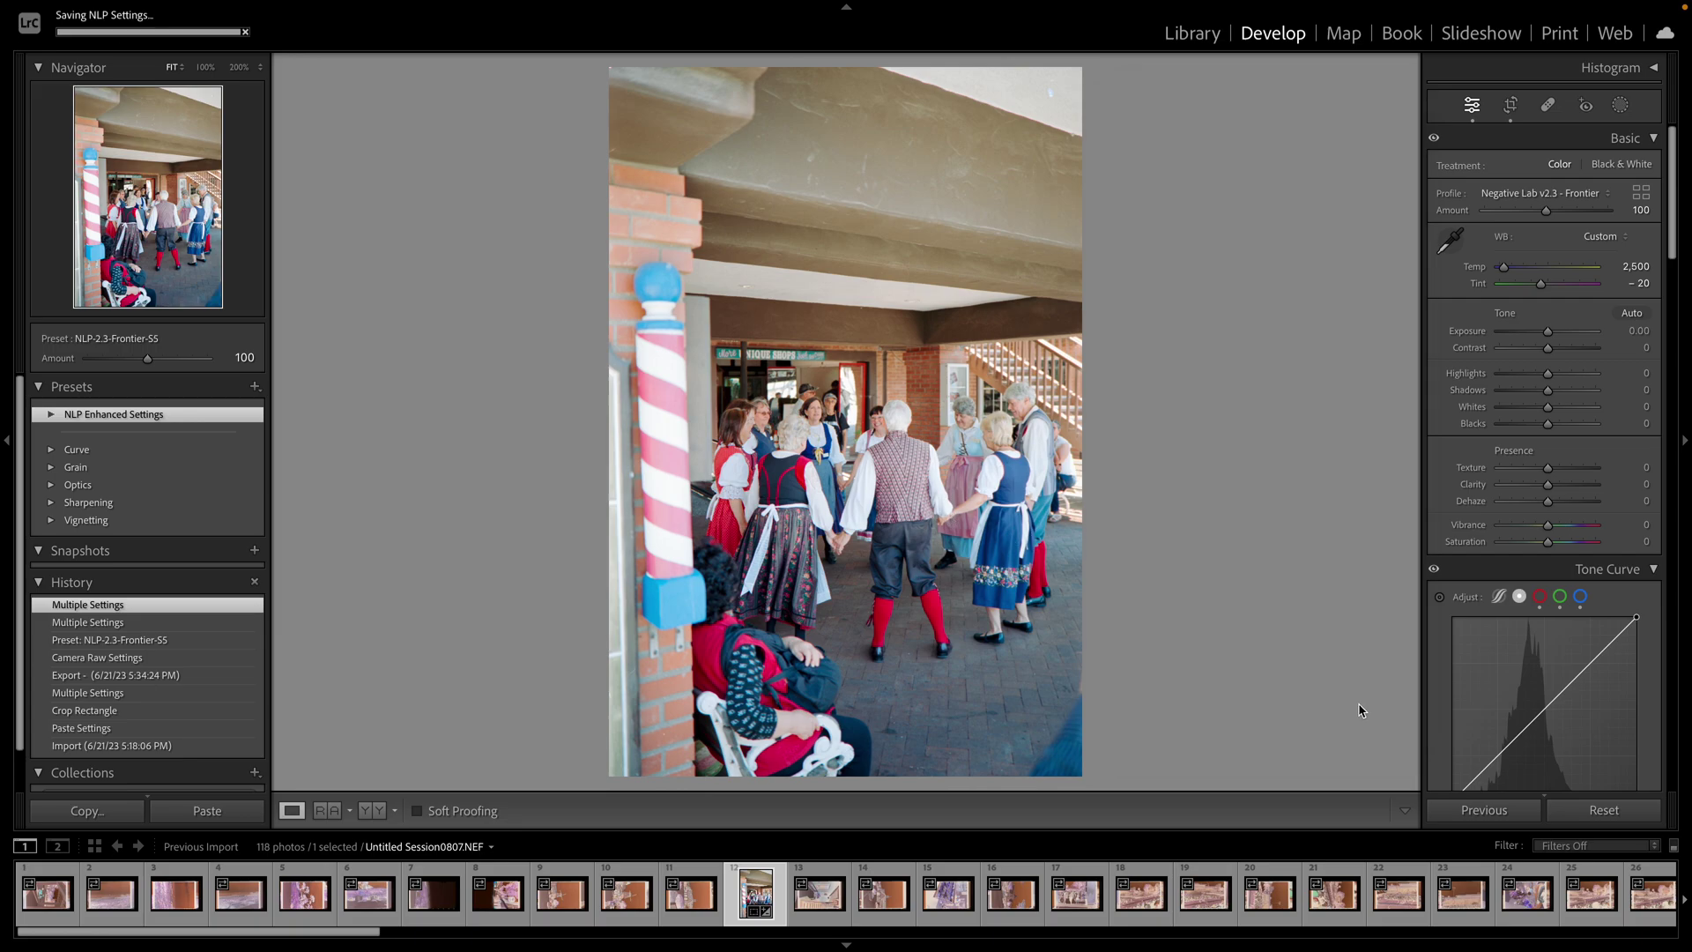
Sync scan 12's Negative Lab Pro settings to scans 9 to 11 and apply
shift+click(566, 904)
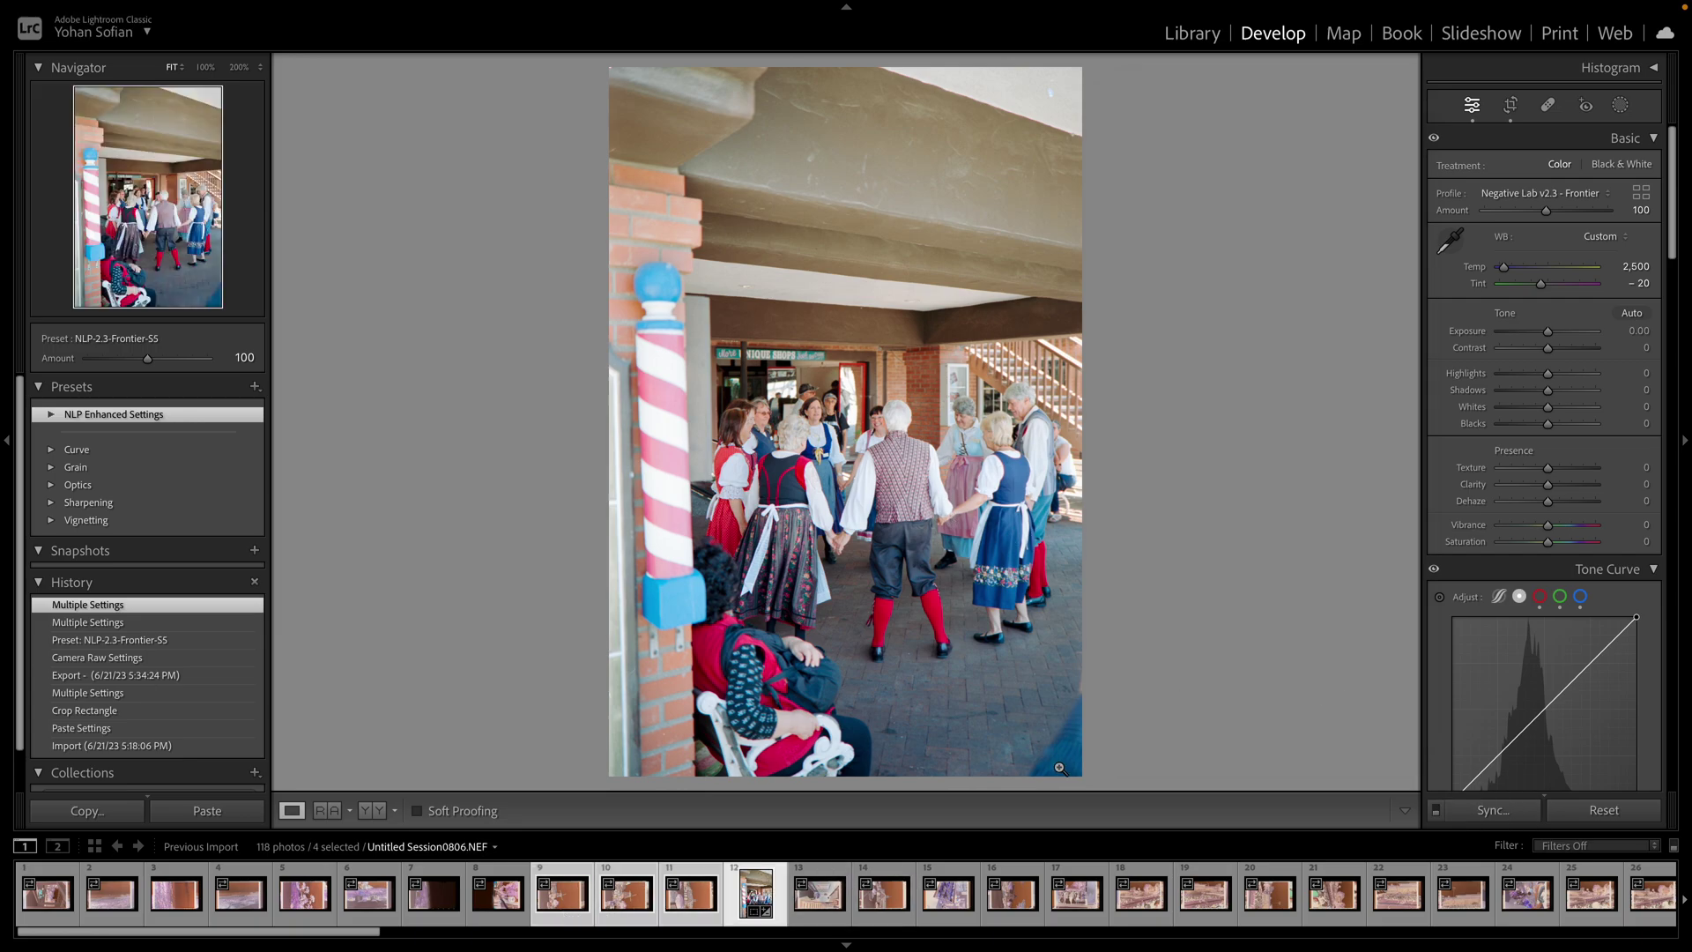
key(ctrl+n)
click(1225, 682)
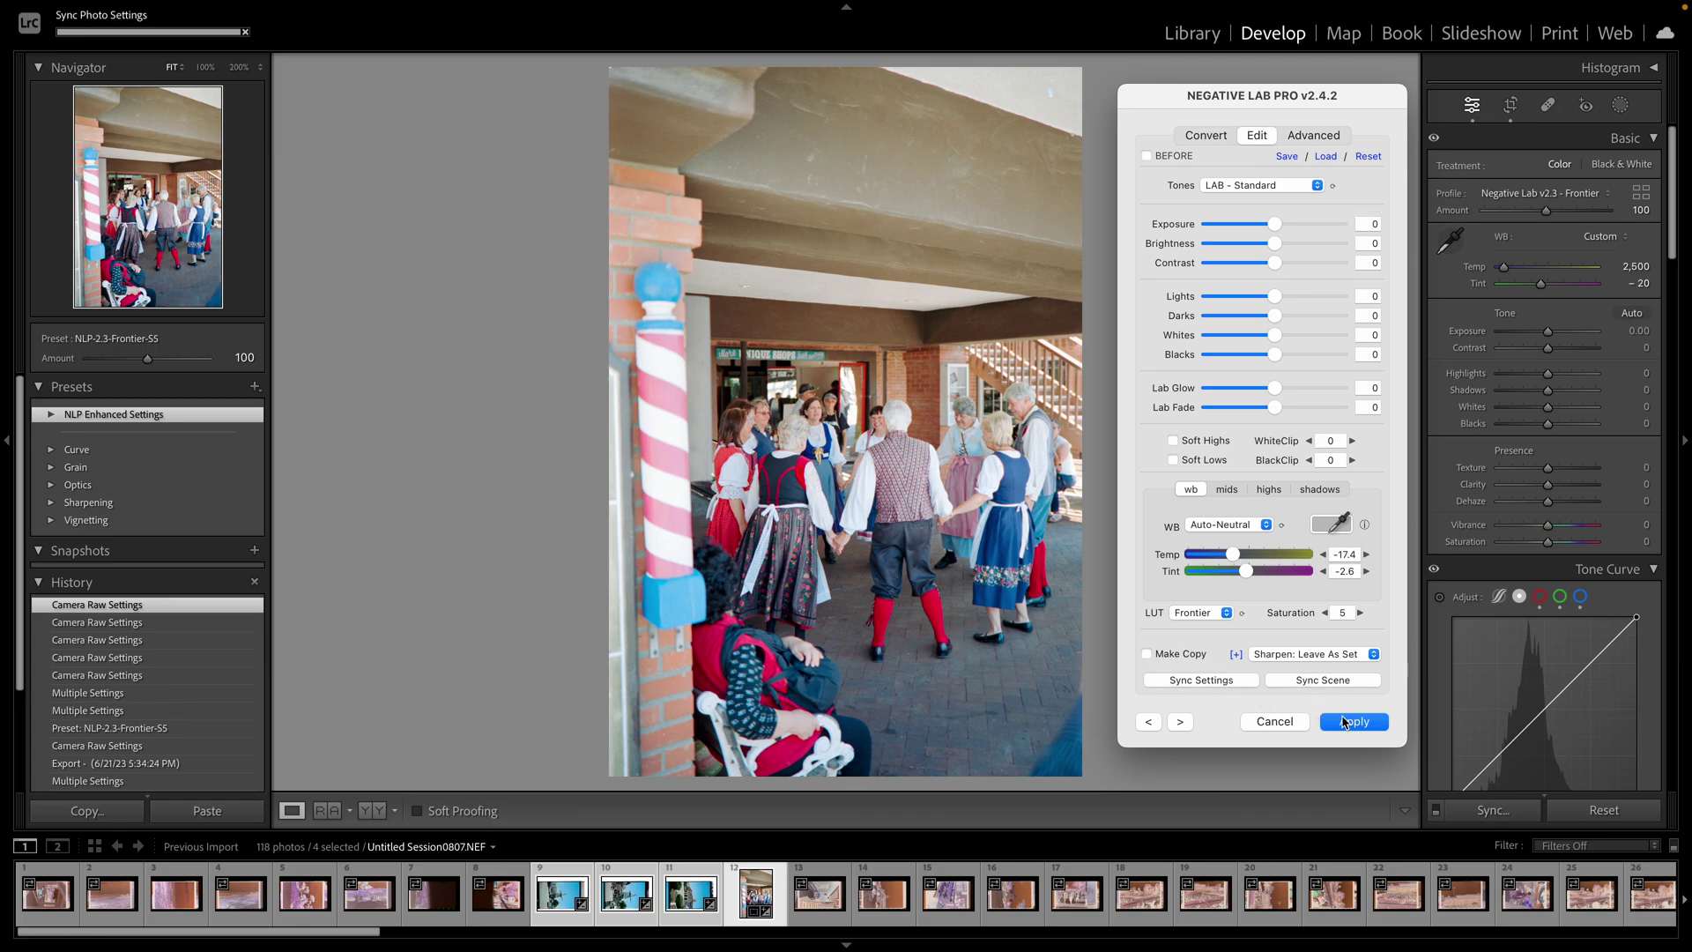
click(1346, 721)
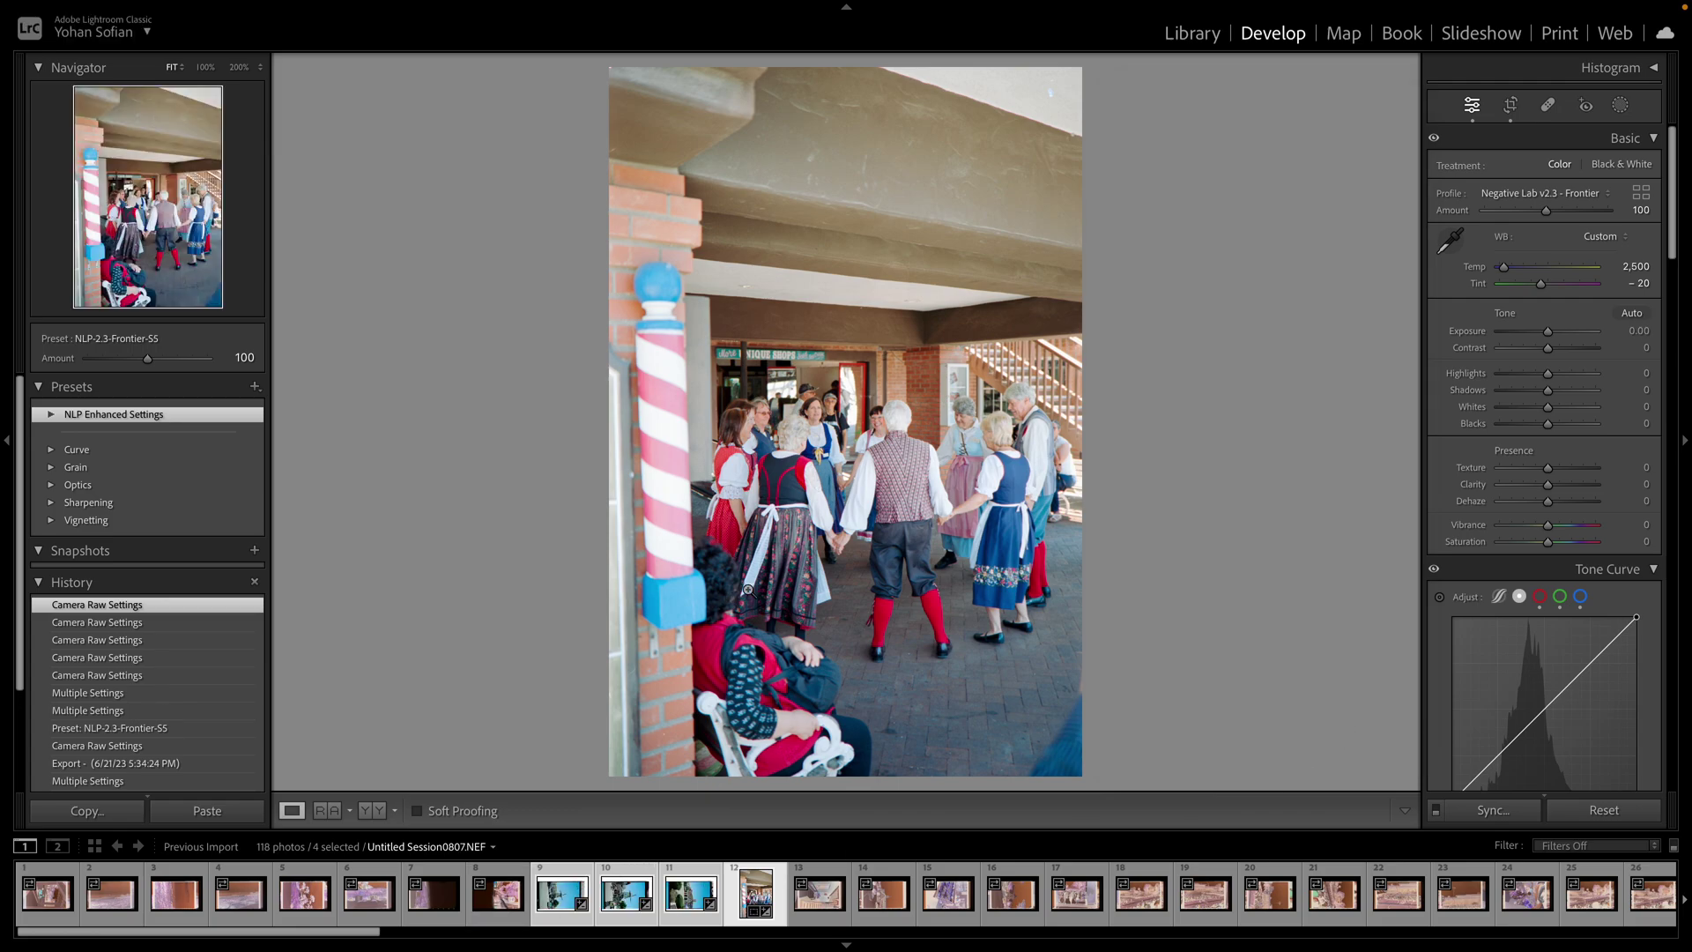
Rotate scan 11, the half-timbered building, upright and paste the copied develop settings onto it
click(515, 886)
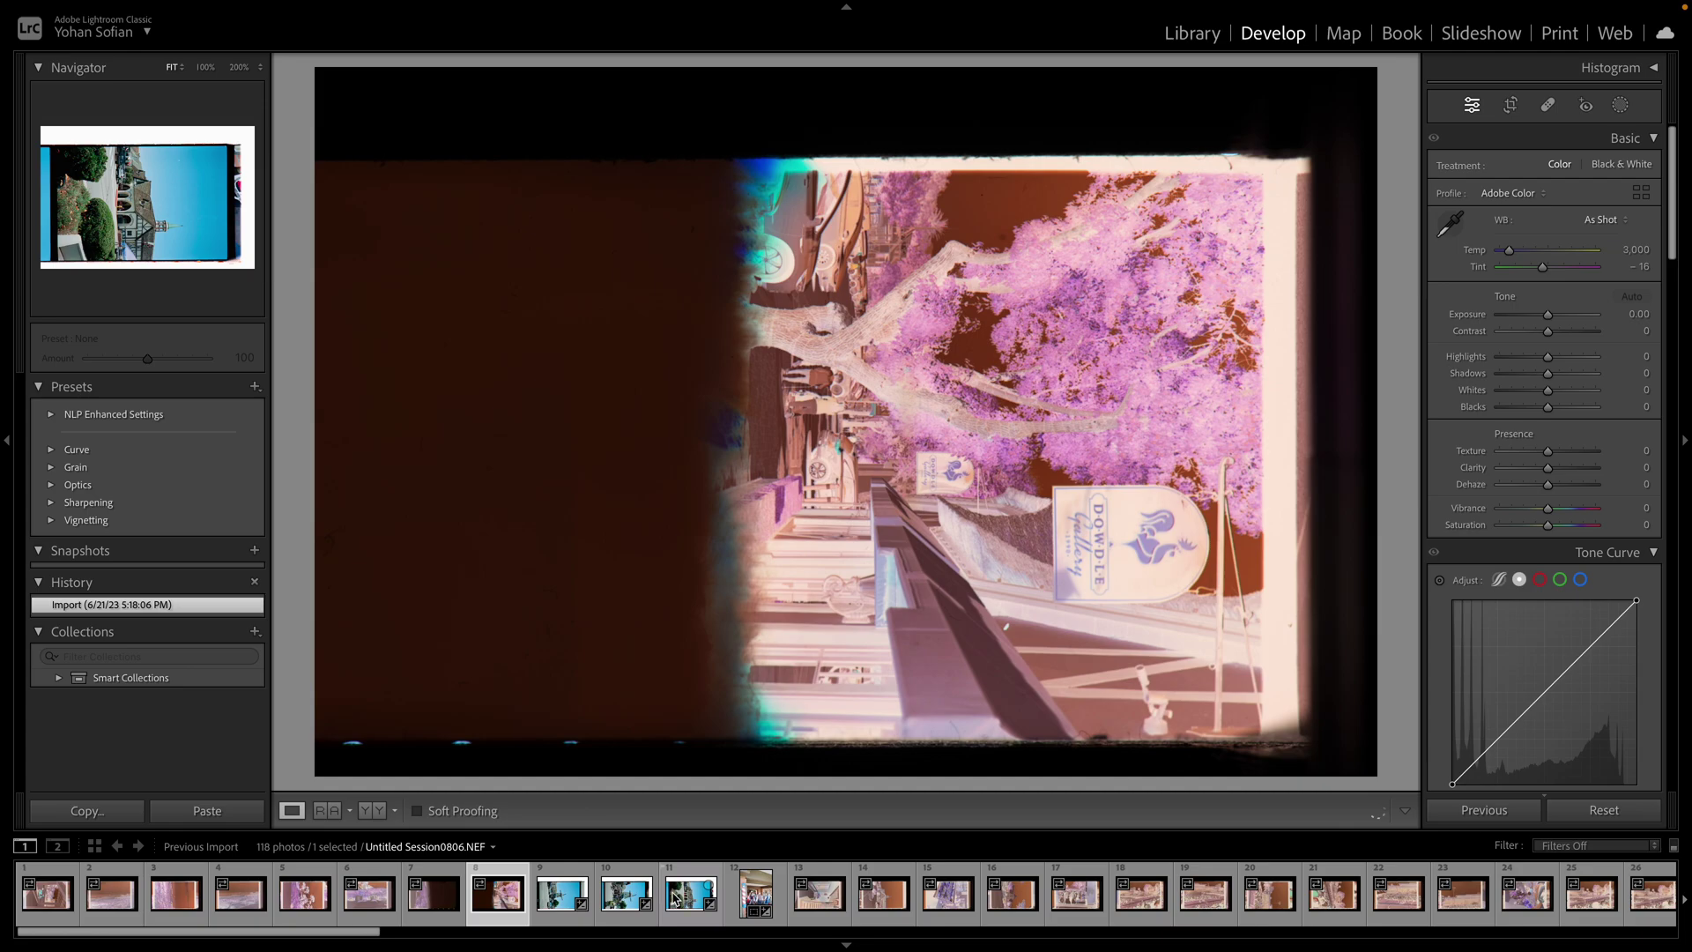
click(675, 897)
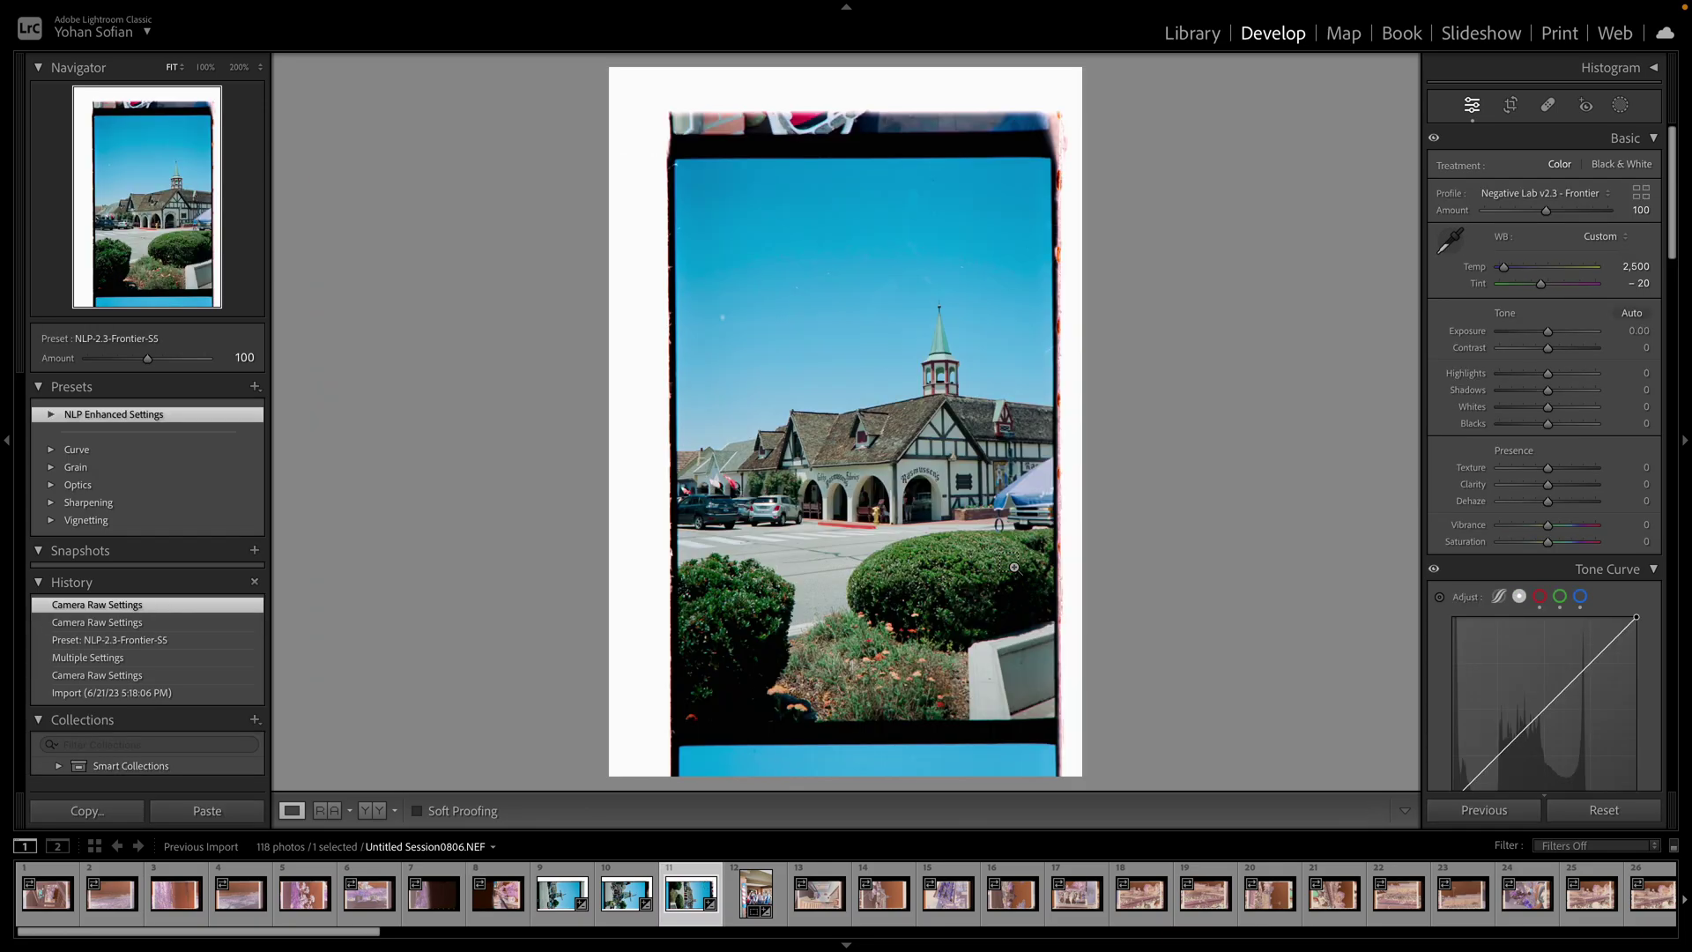
click(190, 809)
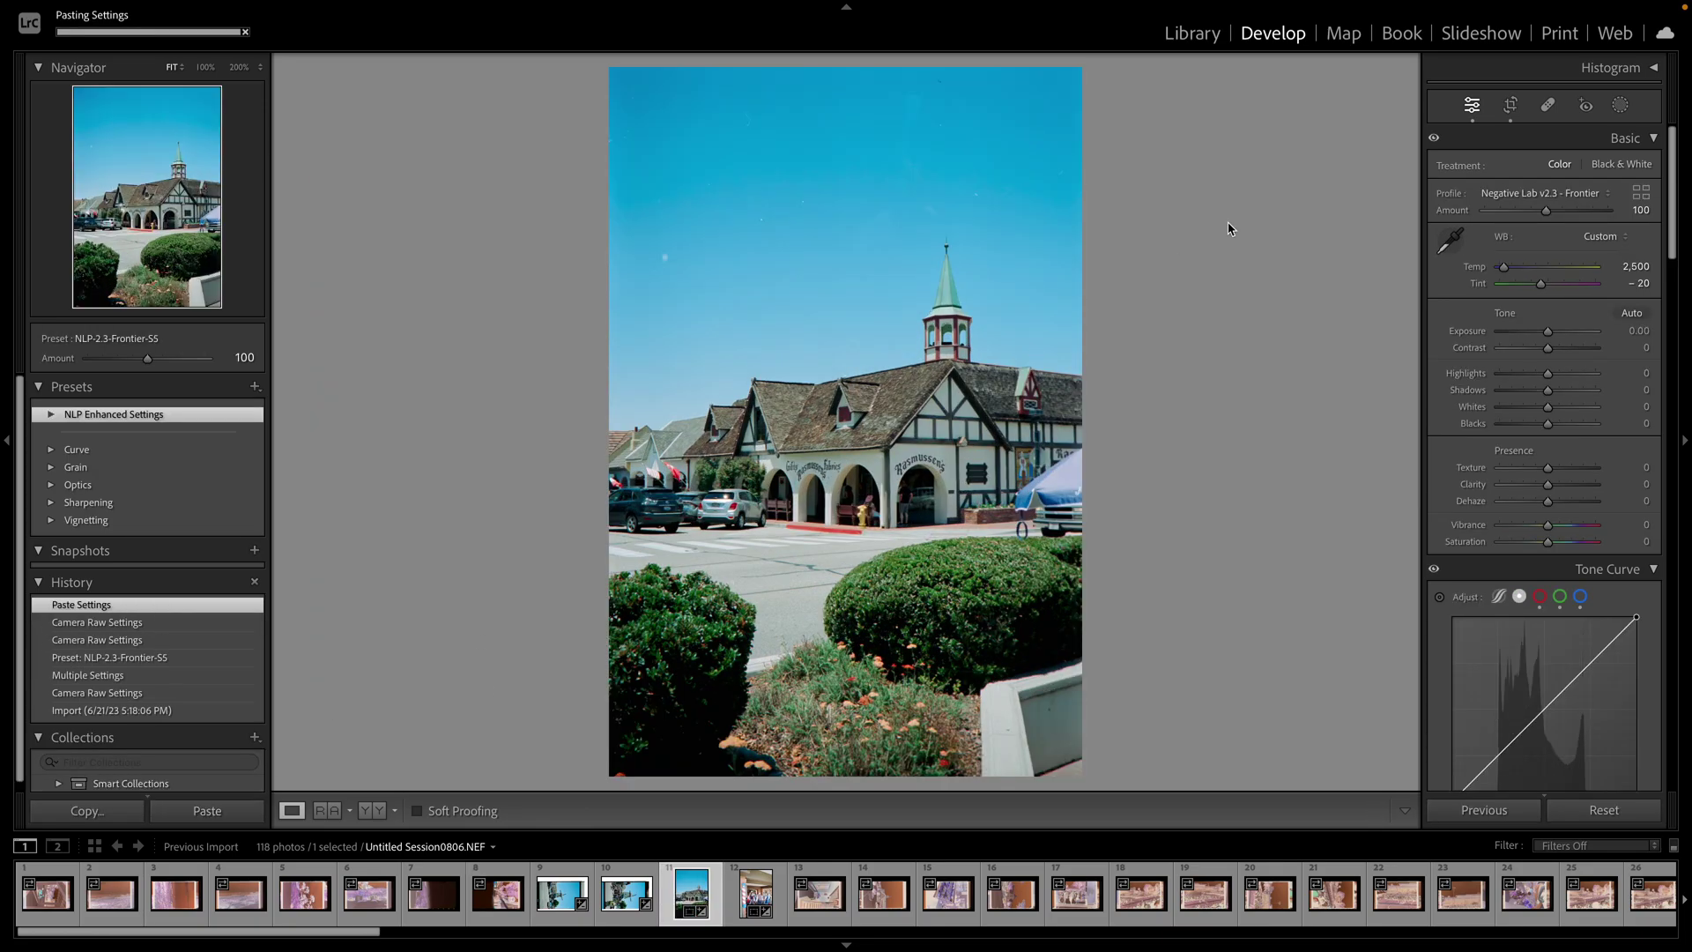
Un-convert scan 11 and convert it again in Negative Lab Pro with temp 2 and tint 7, and apply
key(super+n)
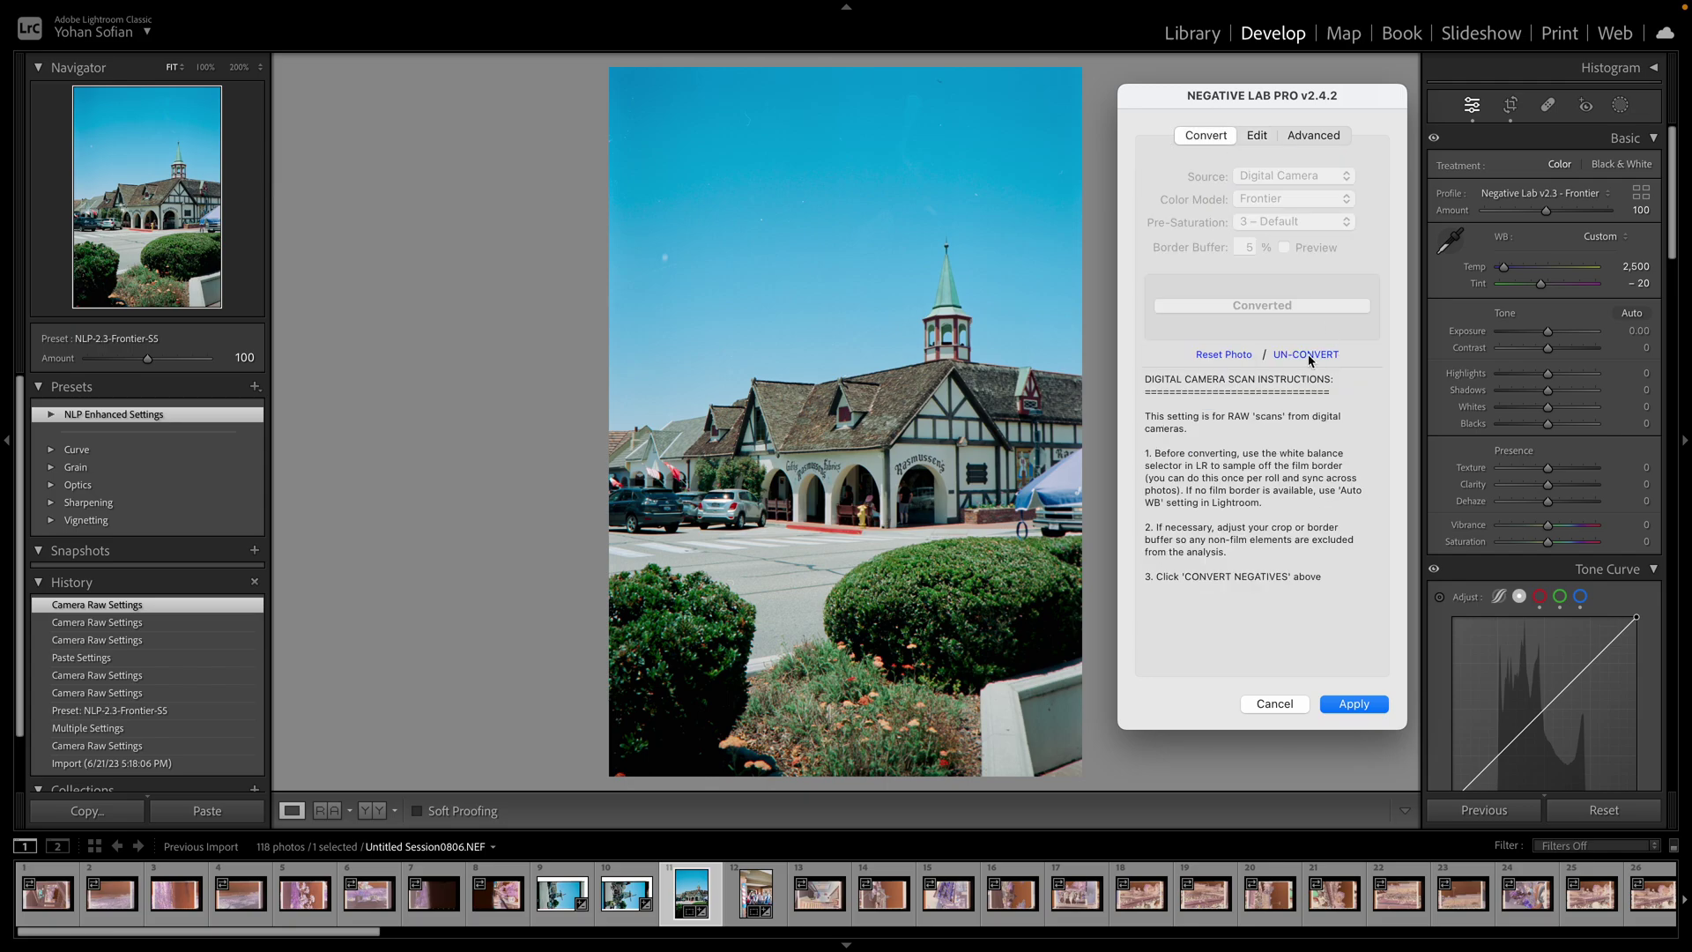
click(1308, 354)
click(1262, 305)
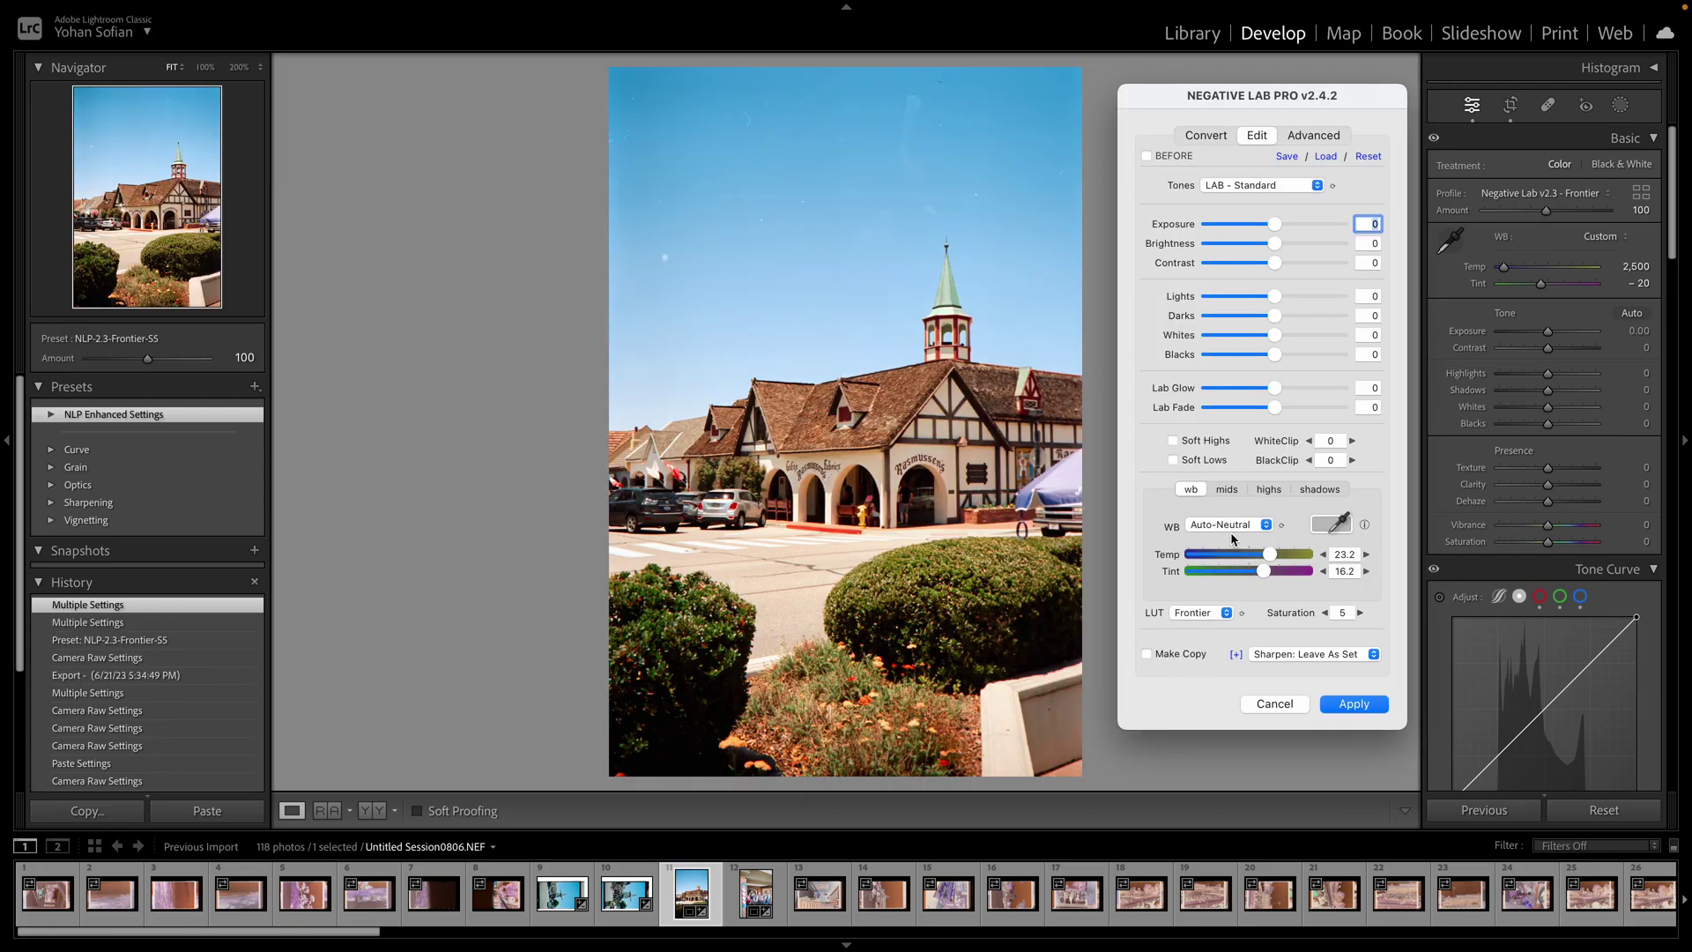
click(1270, 558)
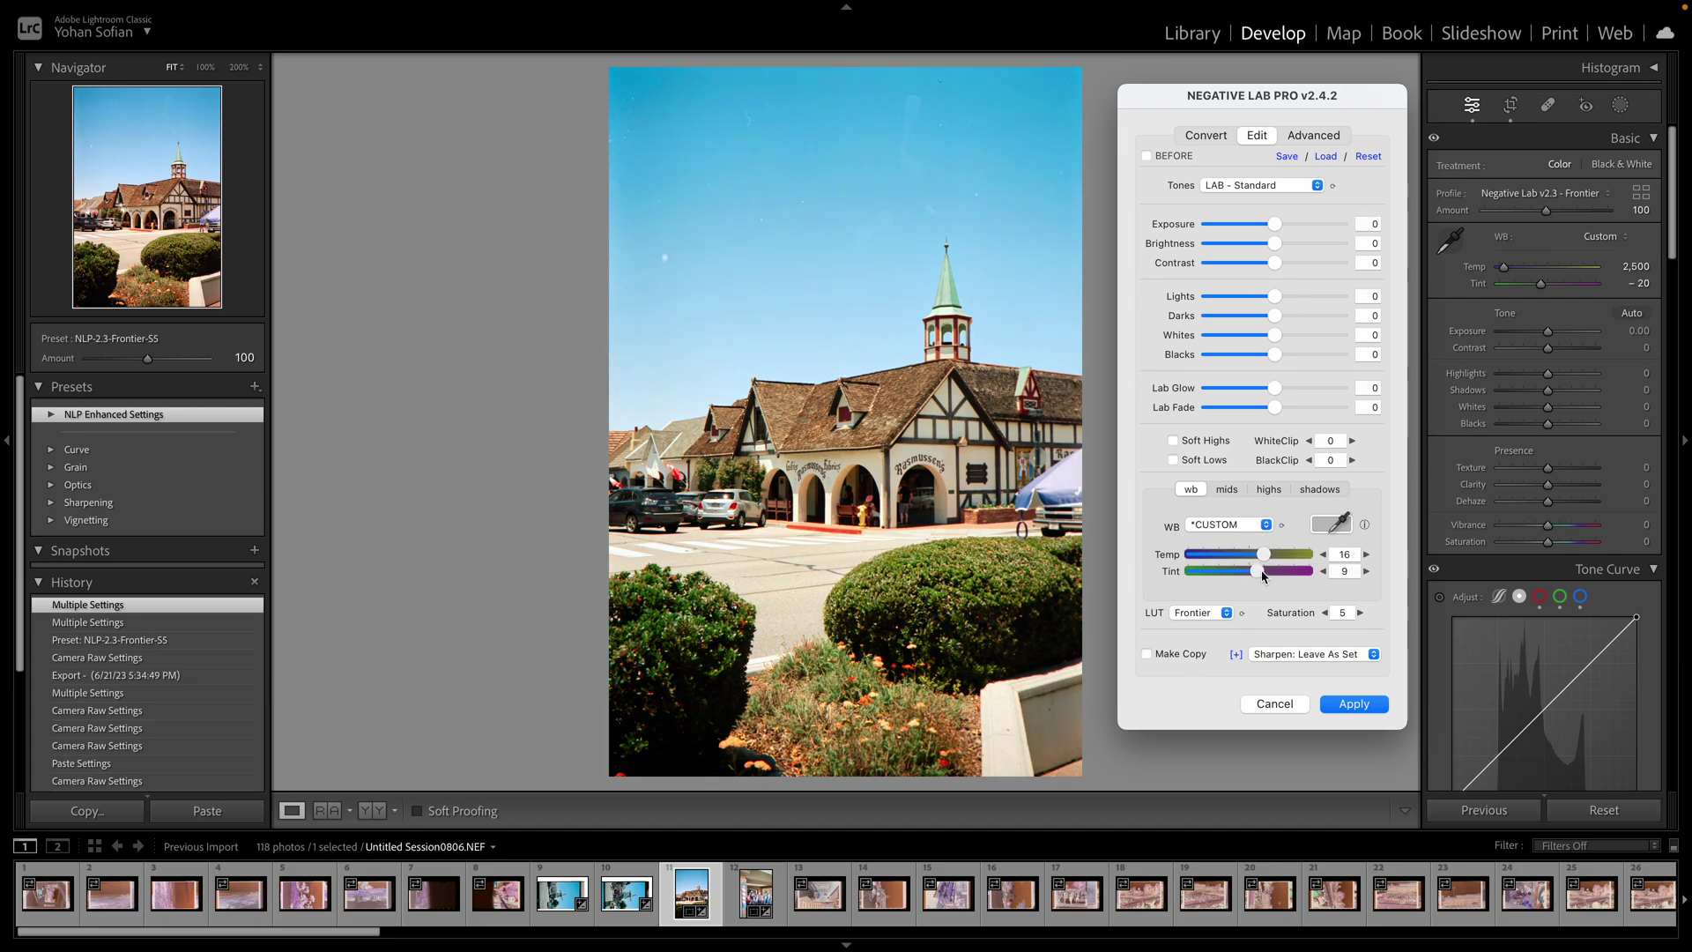
drag(1258, 561, 1249, 561)
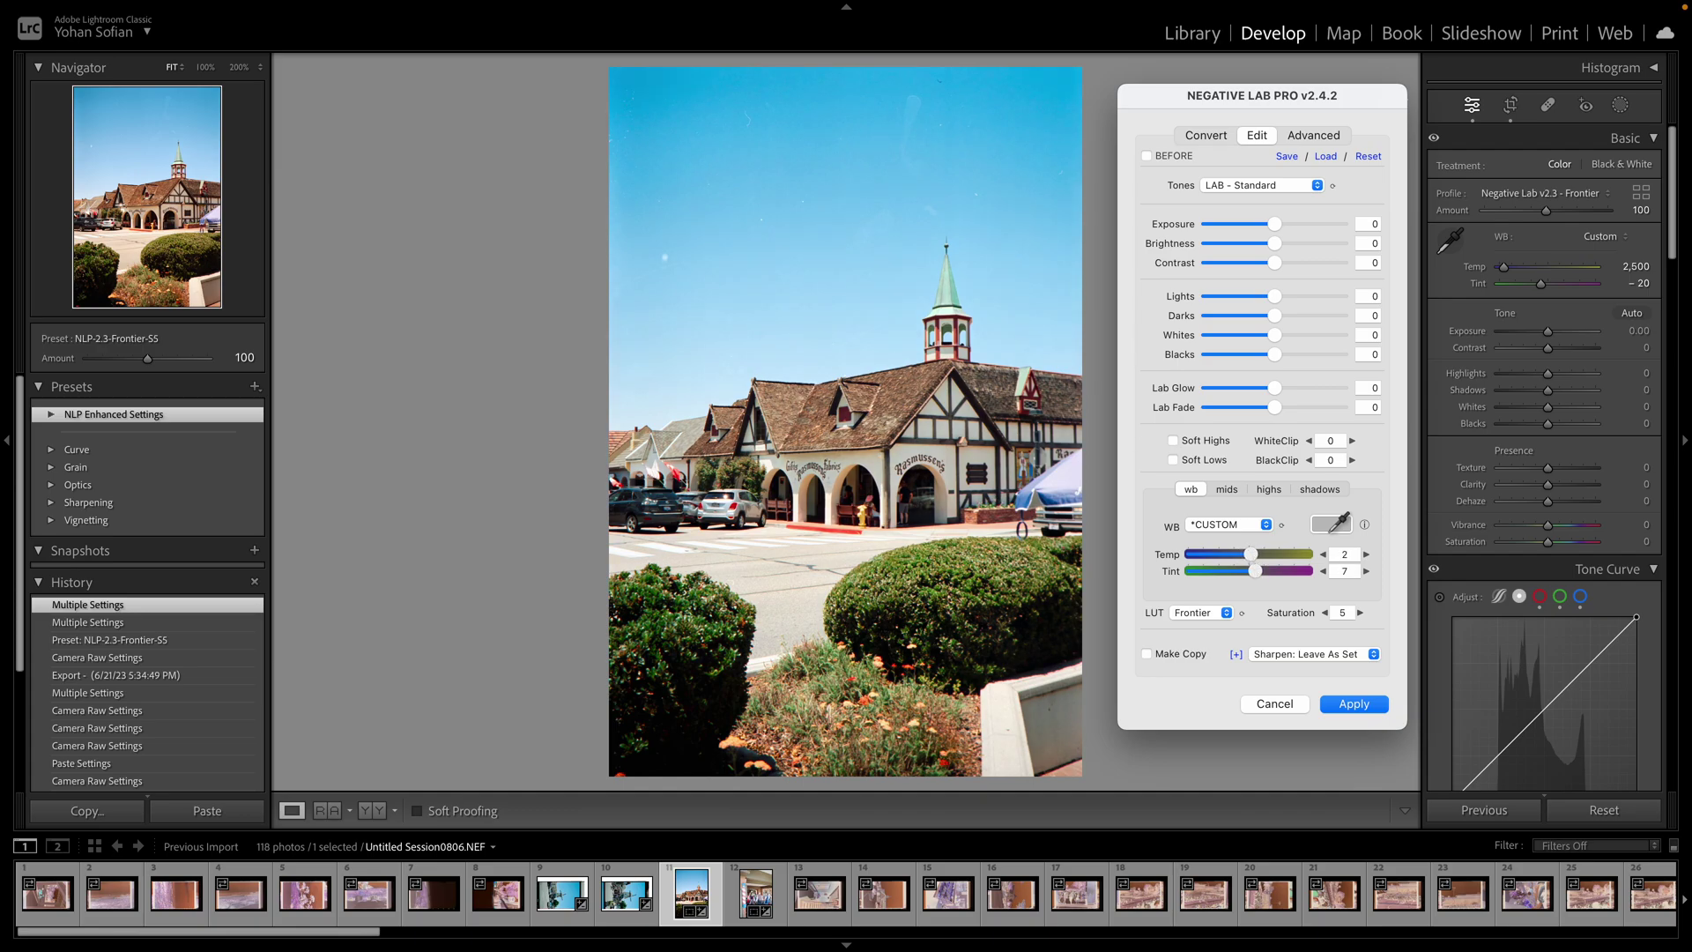
click(1354, 705)
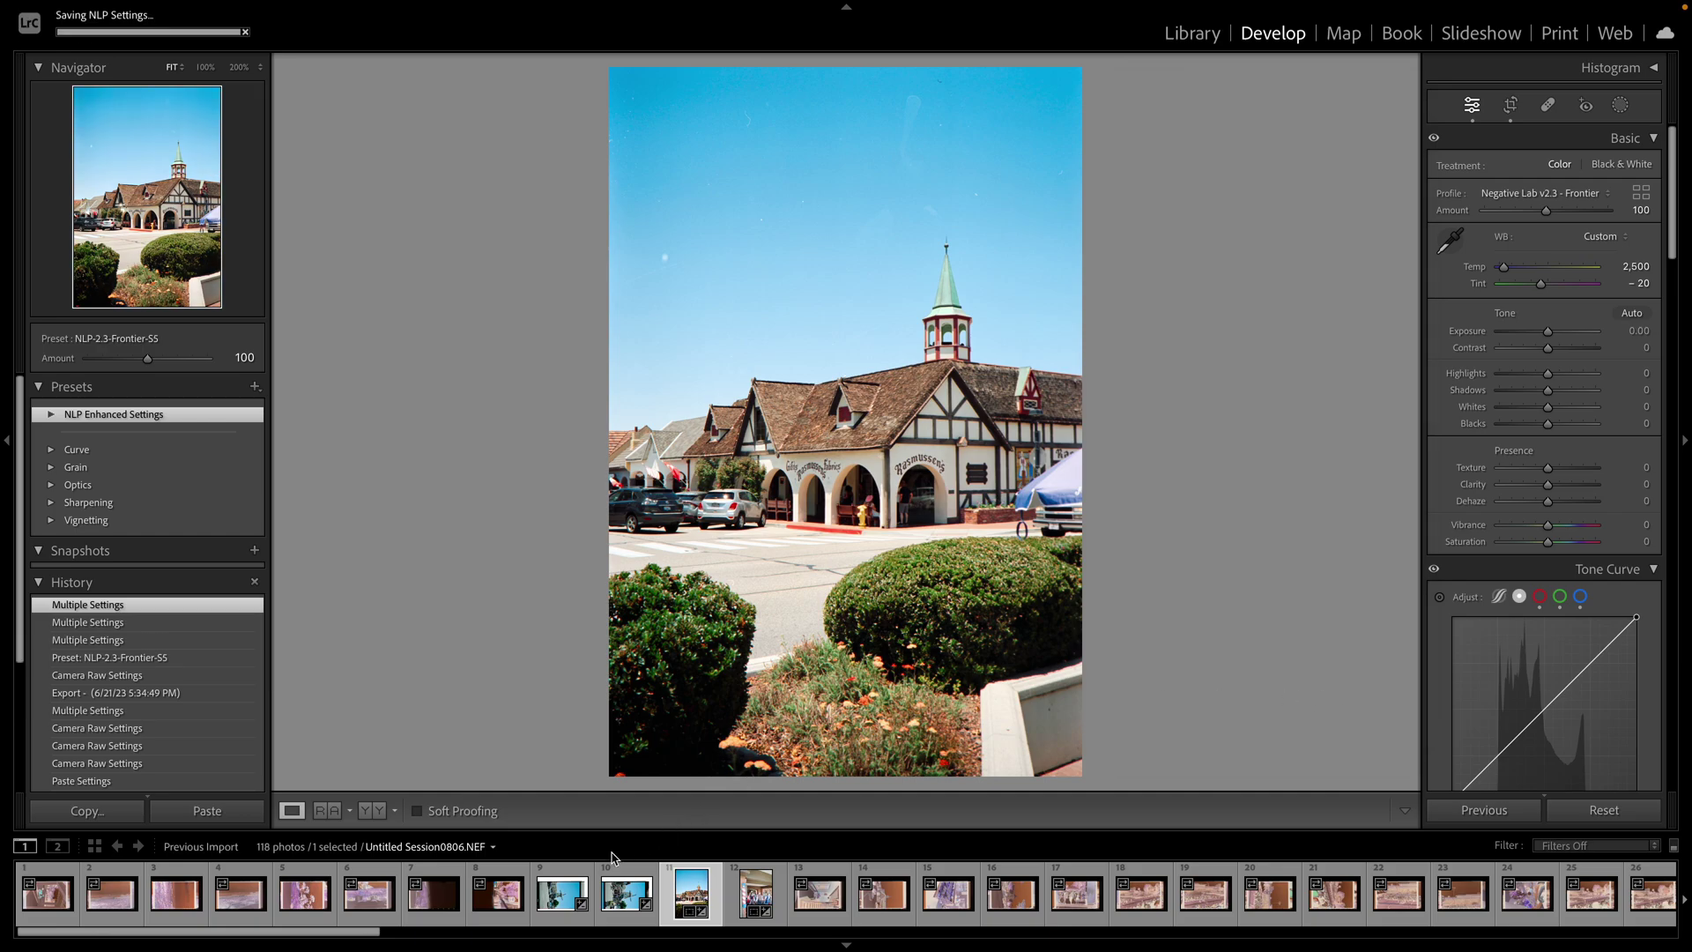
Sync scan 11's Negative Lab Pro settings to scans 9 and 10 and apply
click(542, 897)
shift+click(692, 893)
key(super+n)
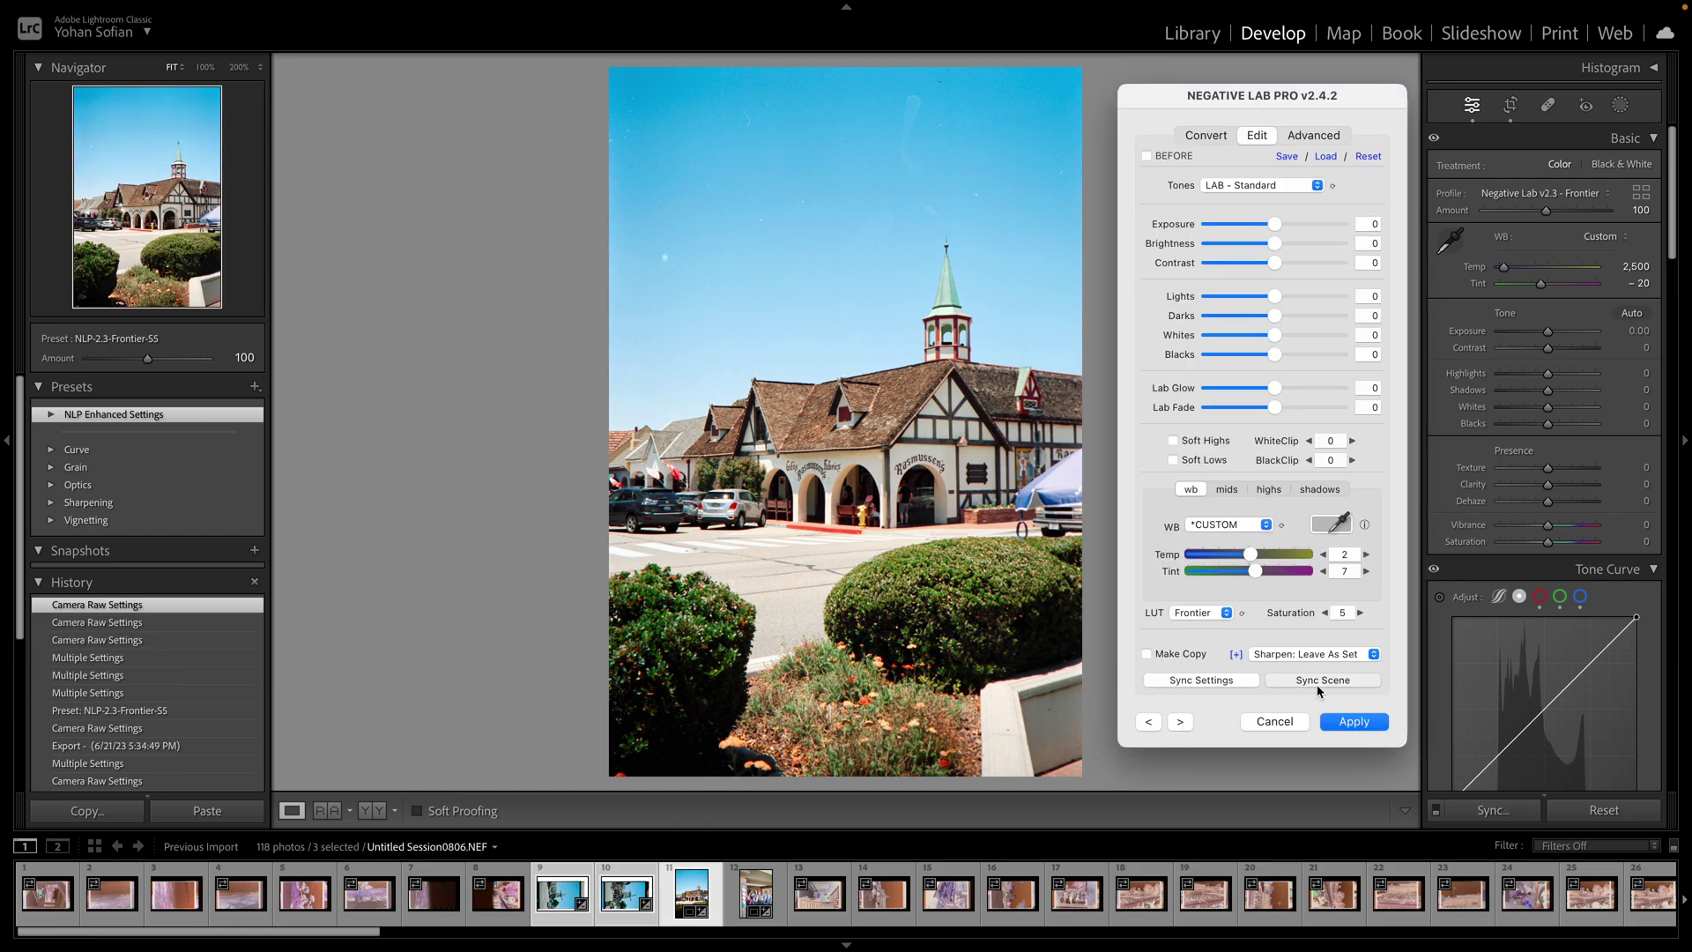
click(1231, 681)
click(498, 893)
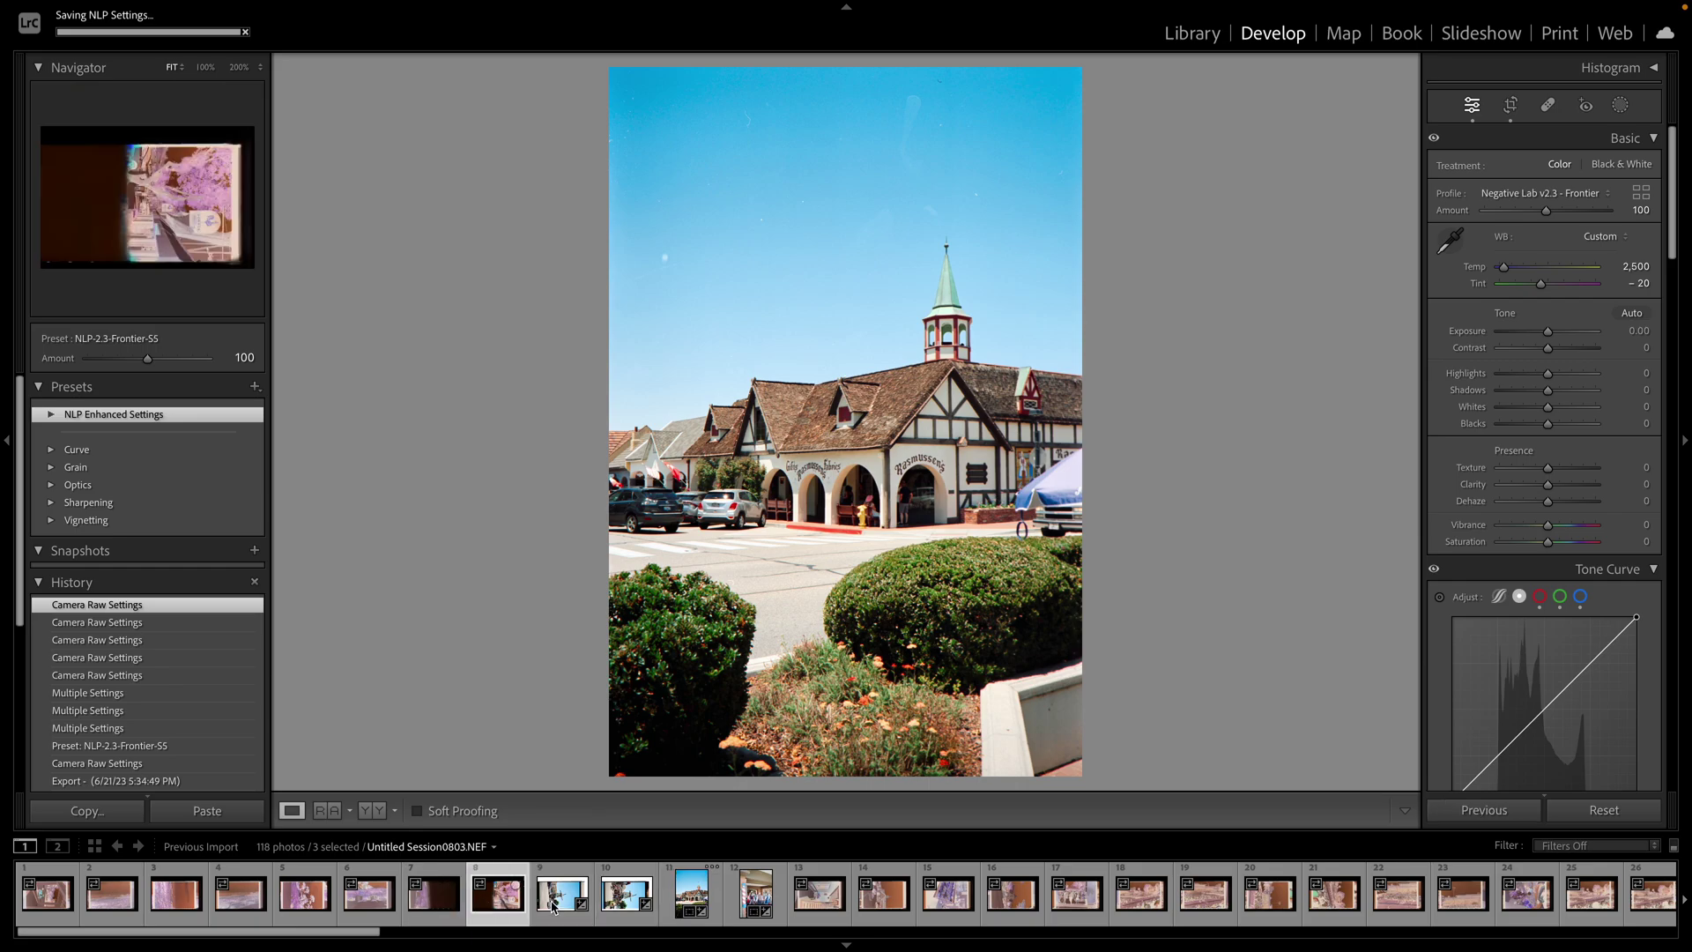
Paste the copied develop settings onto scan 10, the windmill with the crowd, and rotate it counterclockwise to upright
click(627, 895)
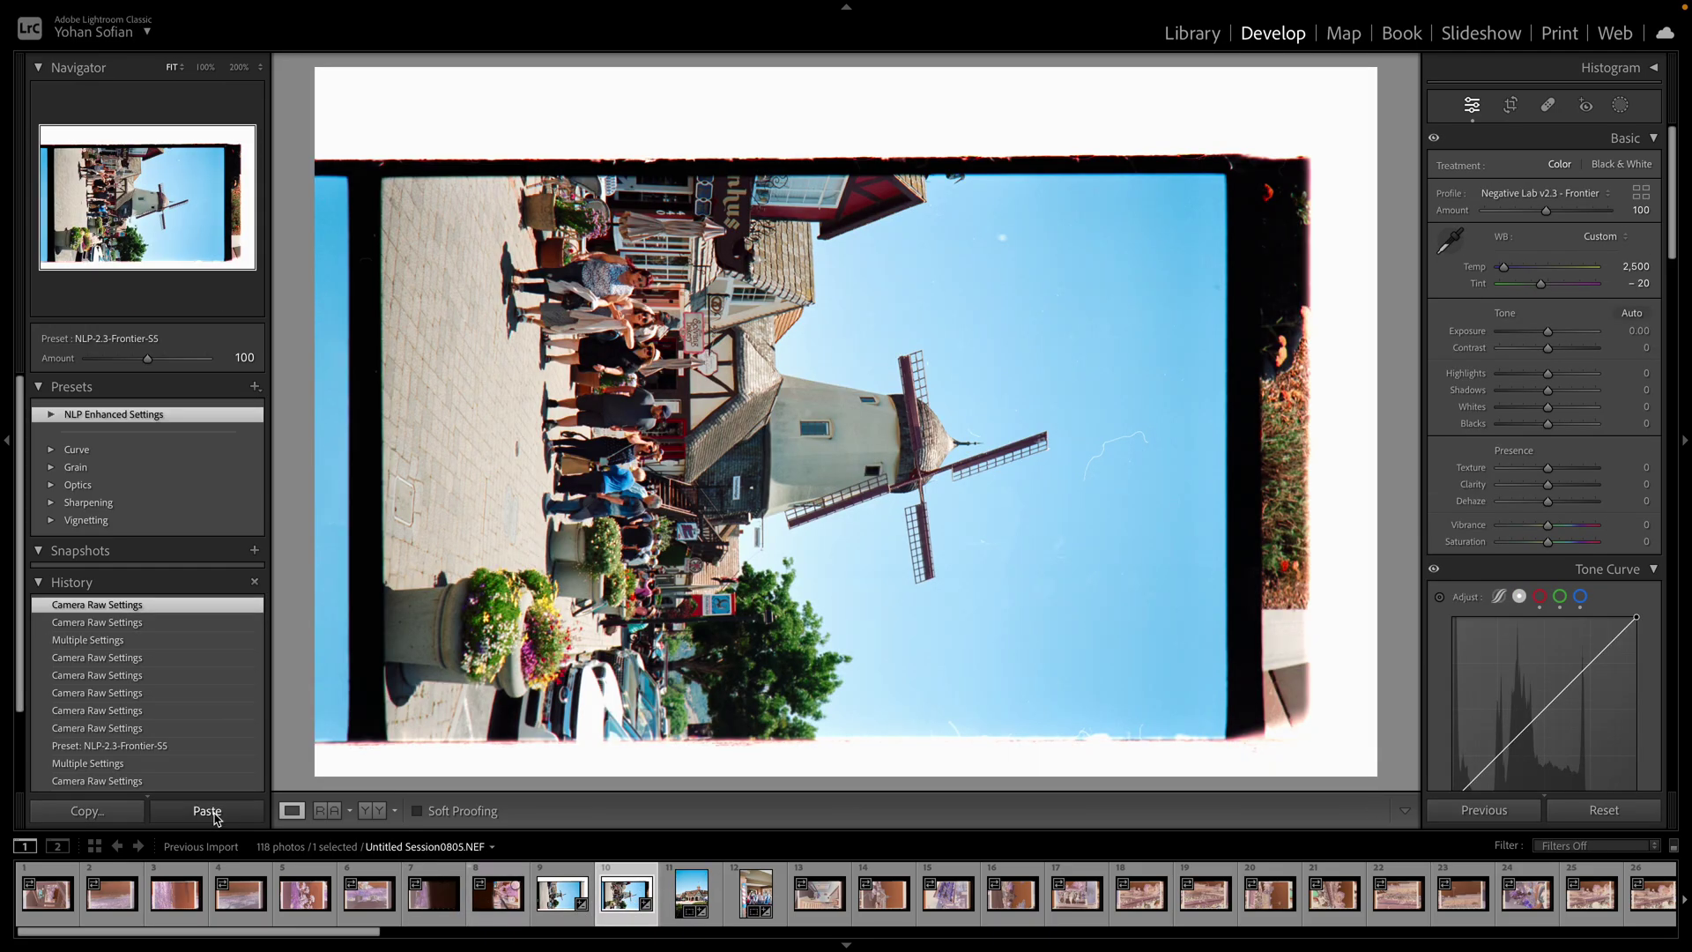
click(207, 811)
key(r)
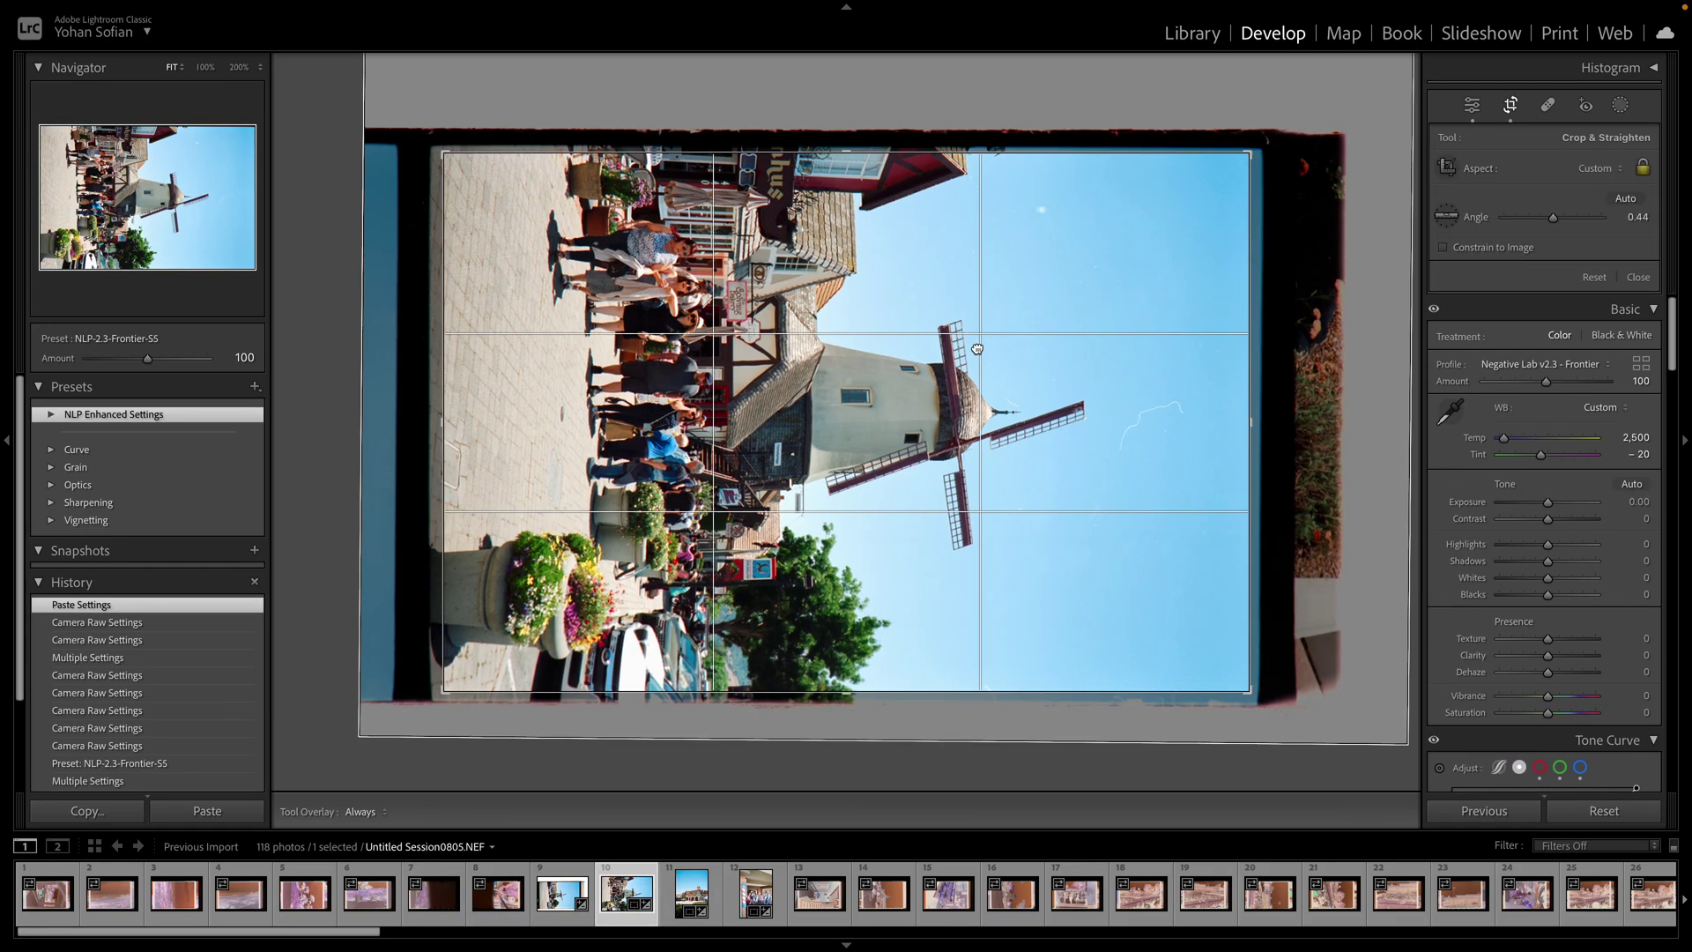
key(ctrl+bracketleft)
key(r)
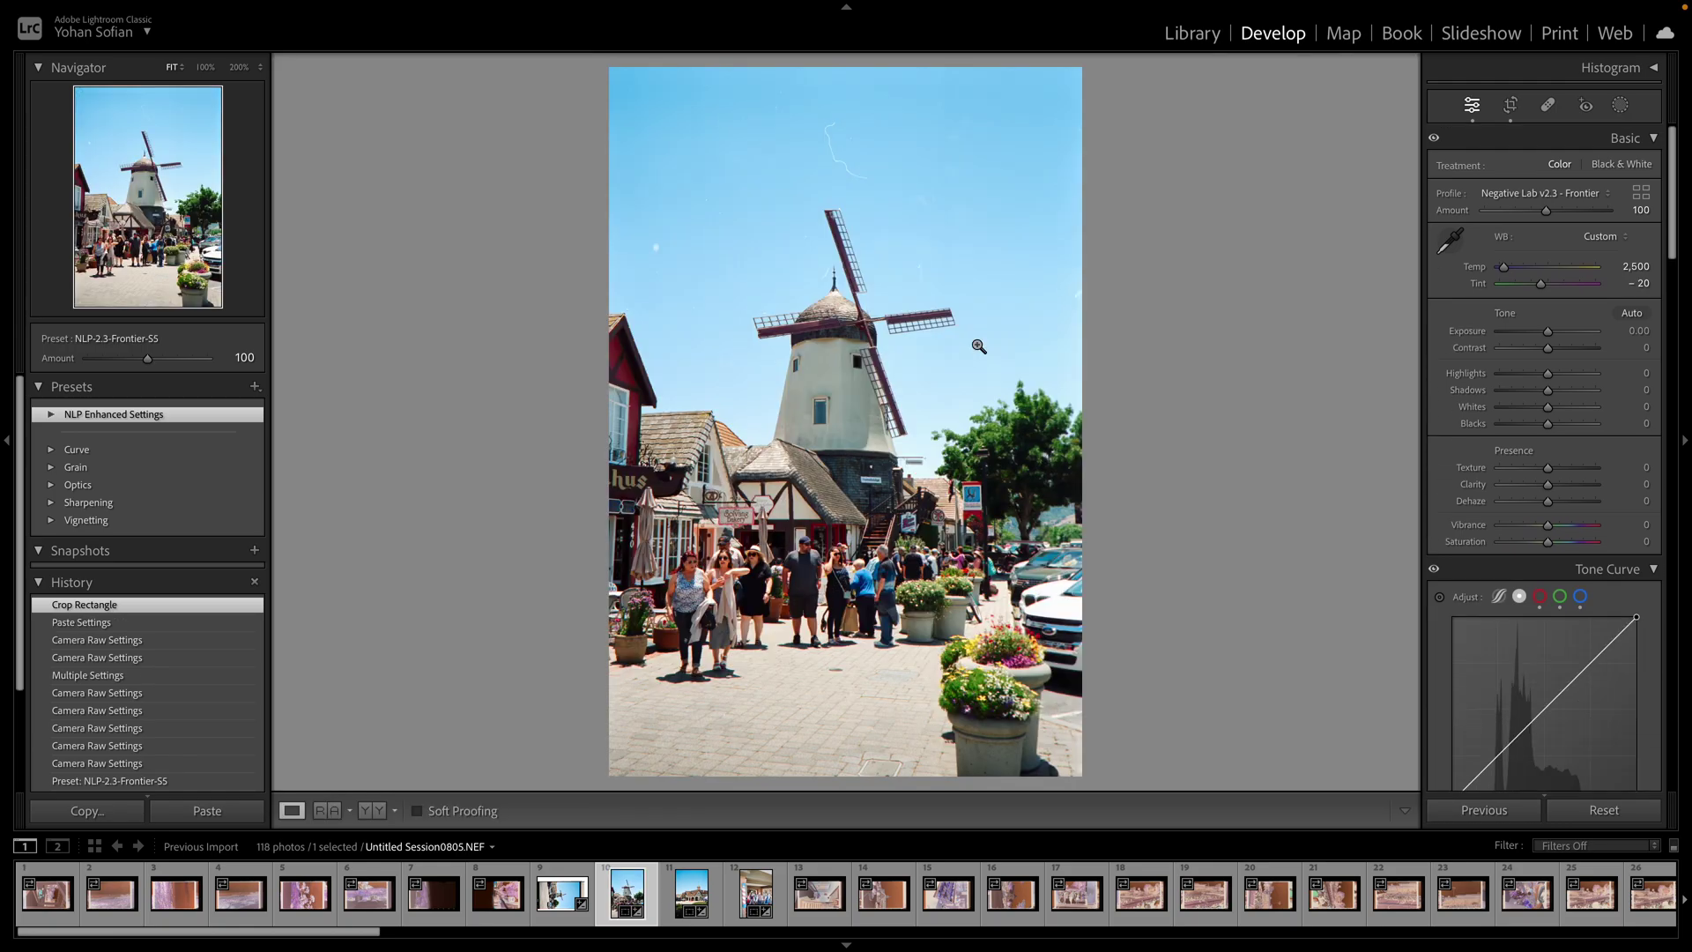
Paste the copied settings onto scan 9, the windmill with parked cars, reposition its crop inside the film frame and rotate it upright
click(555, 899)
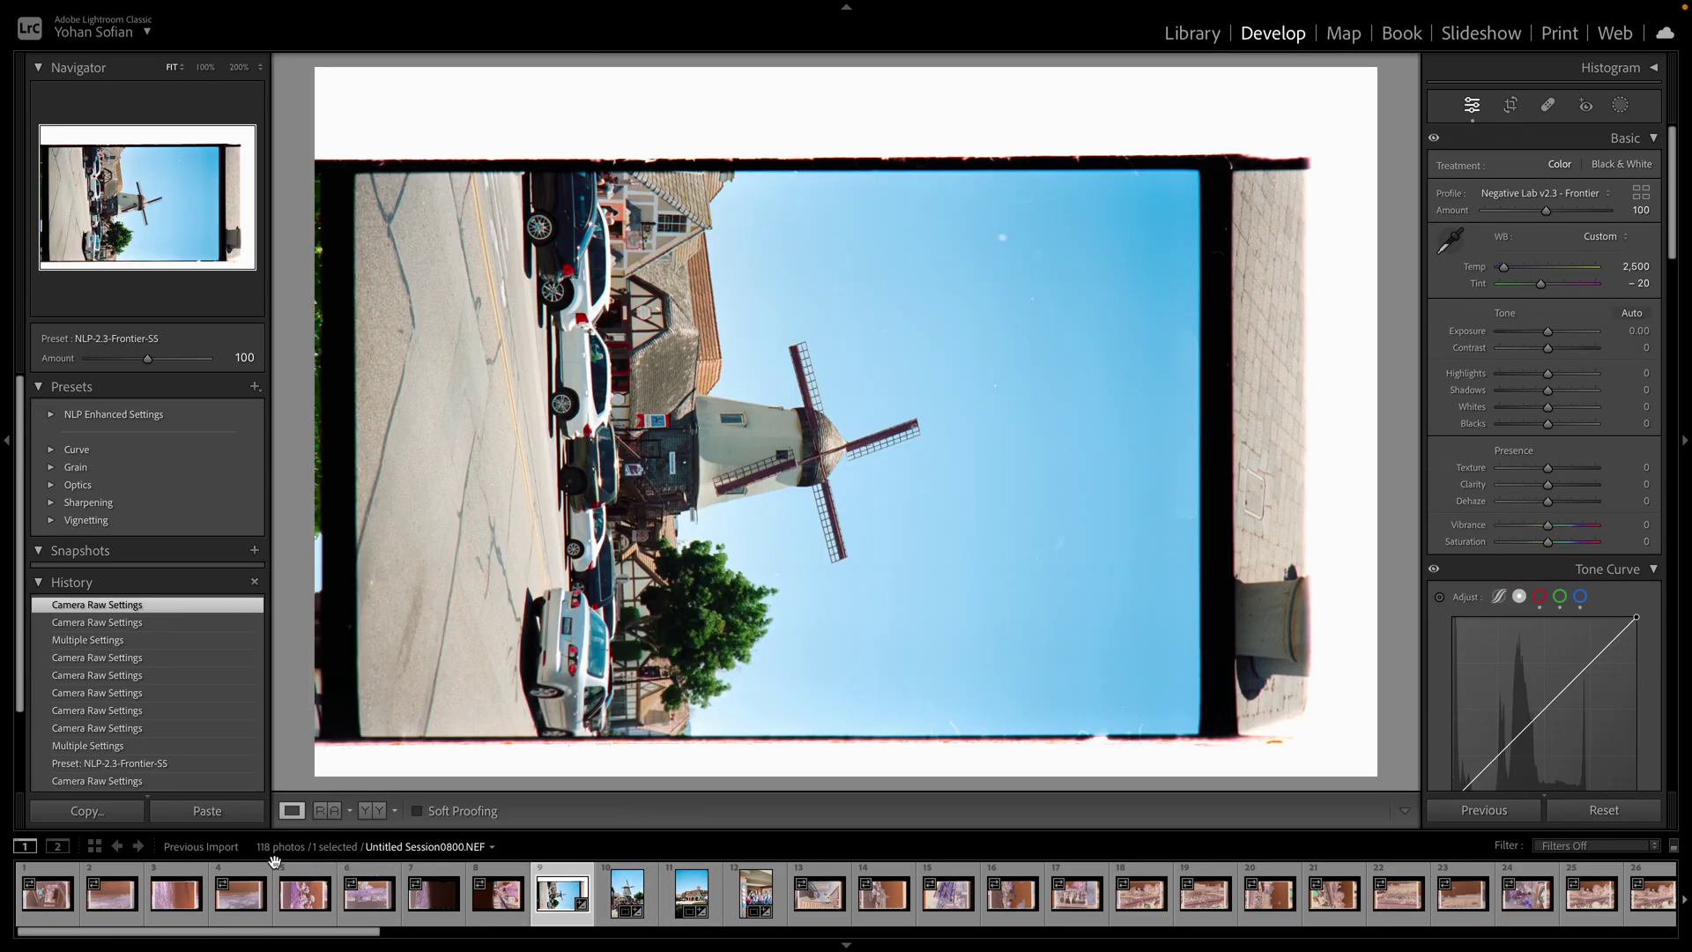
click(221, 809)
key(r)
drag(837, 448, 967, 428)
key(Return)
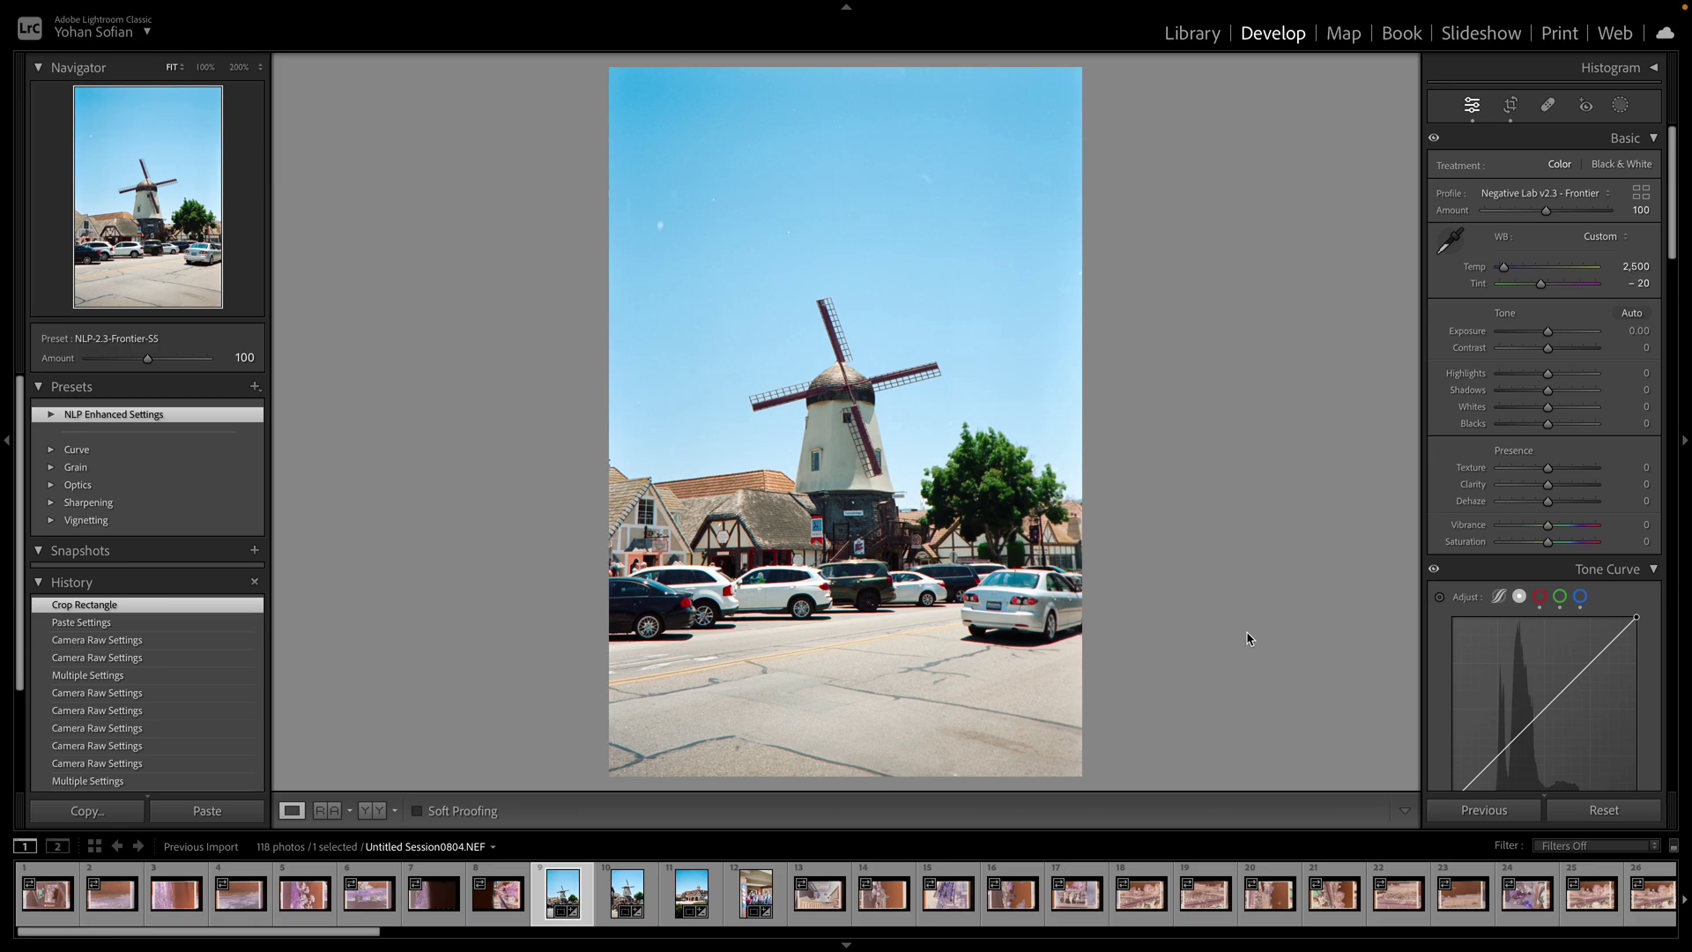
key(Right)
key(Right)
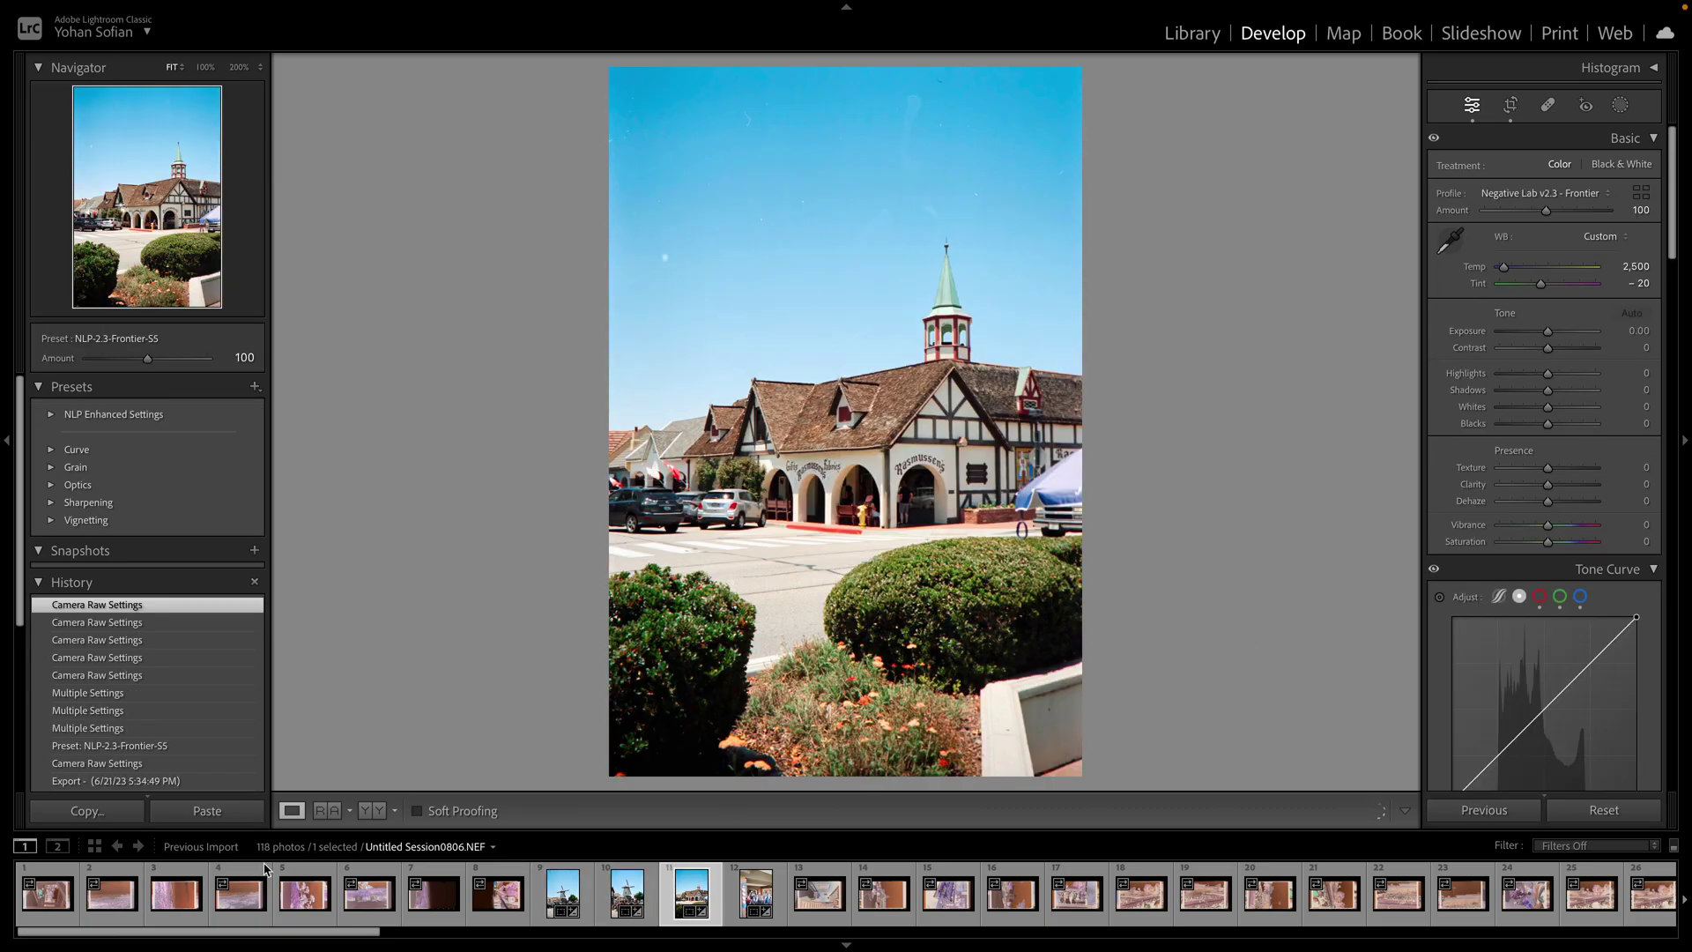
Paste the copied develop settings onto scan 26, the stadium graduation, and reposition its crop inside the film frame
drag(290, 930, 523, 931)
click(569, 907)
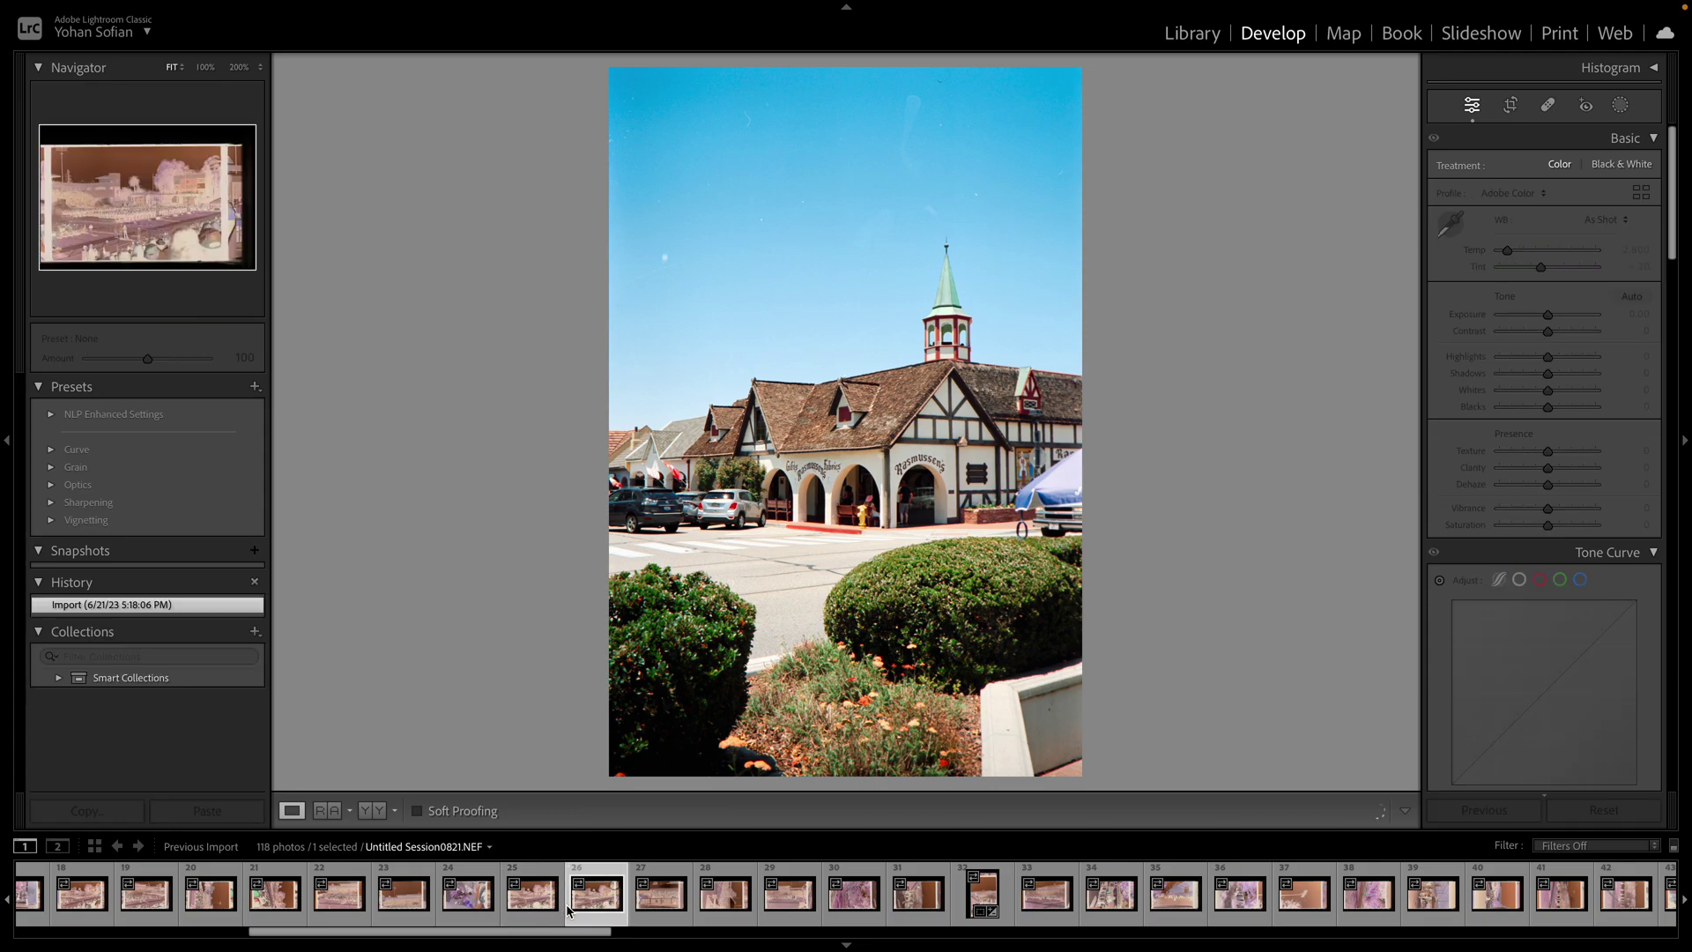
key(ctrl+shift+v)
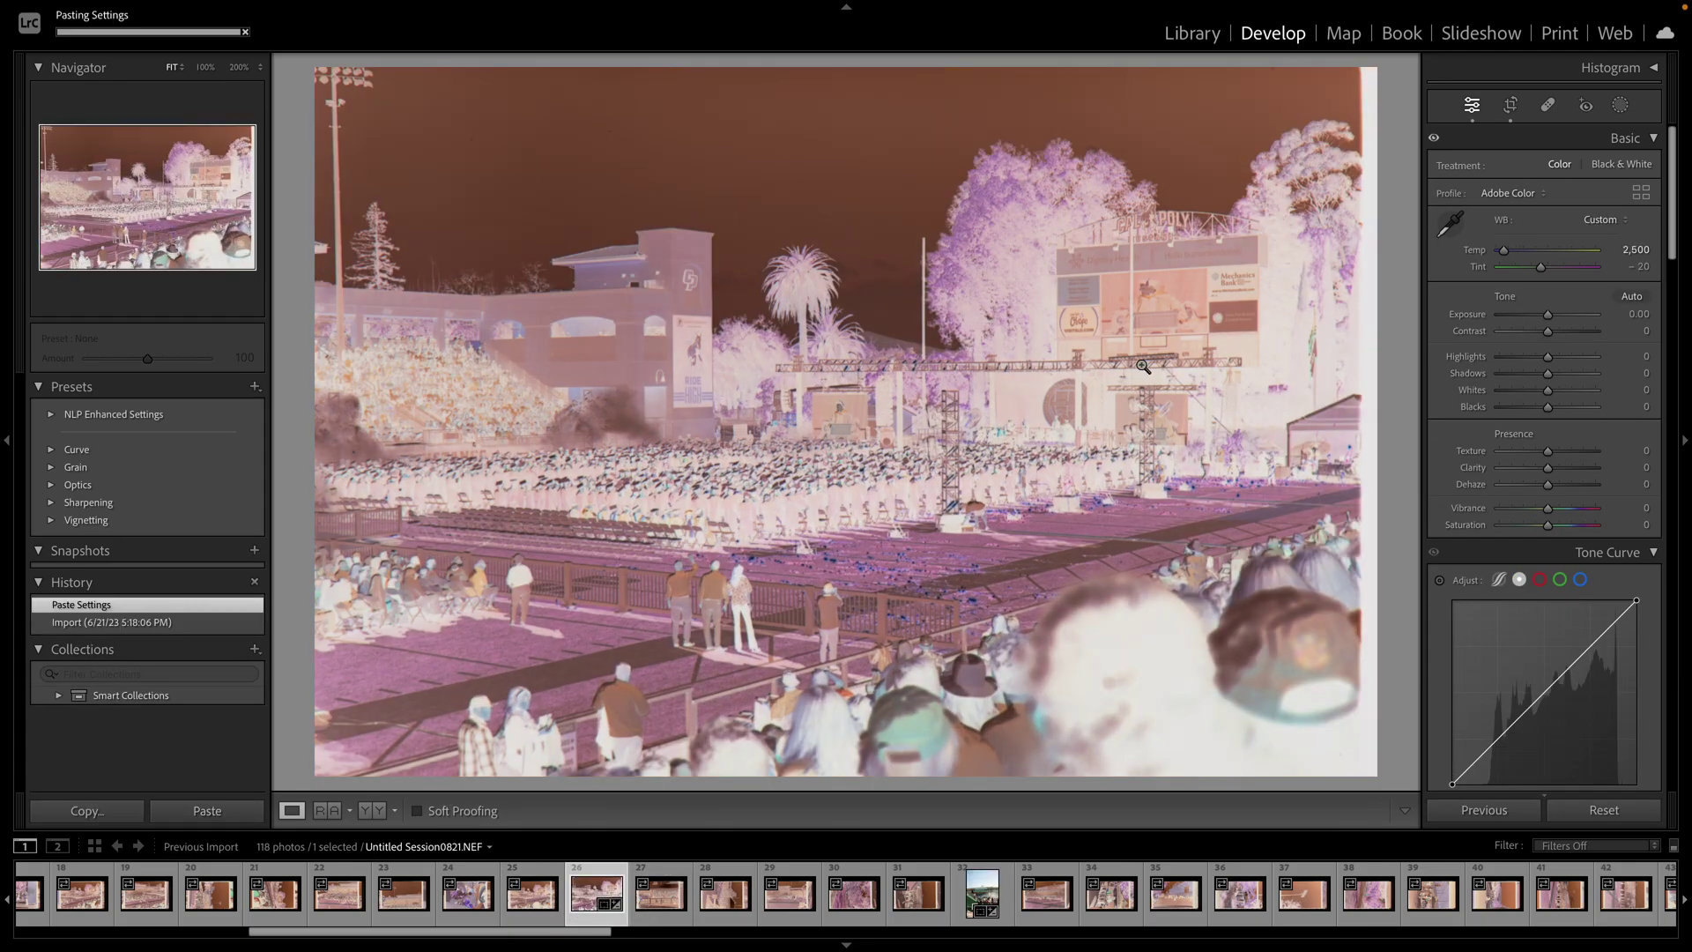
click(1521, 115)
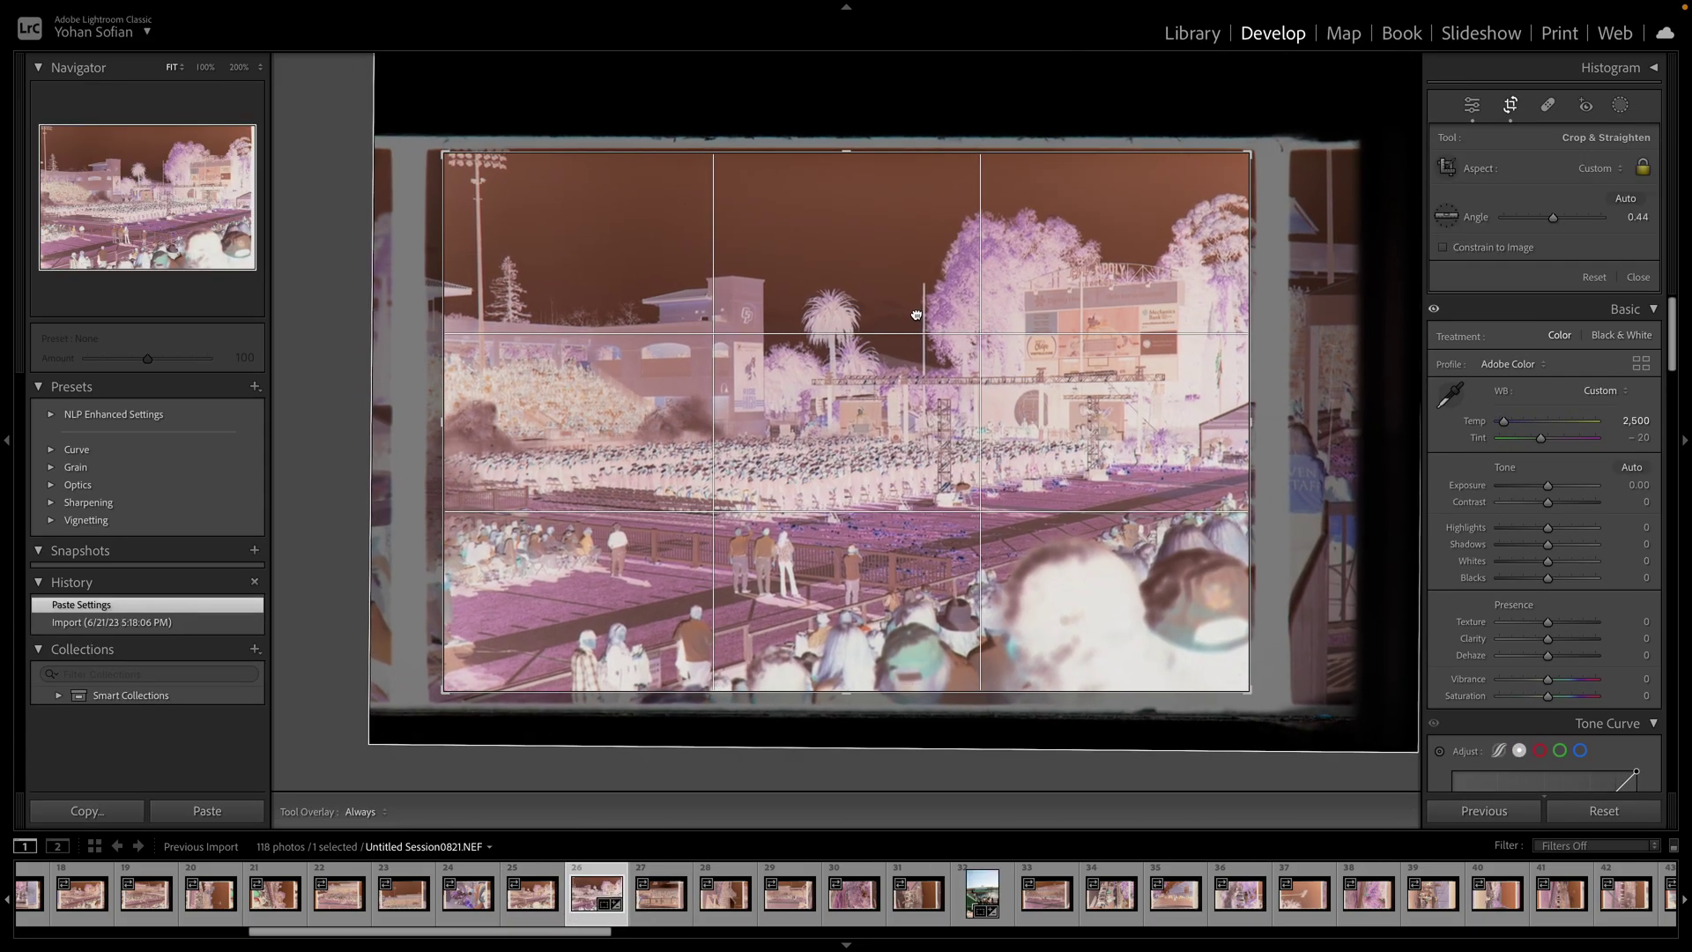
key(Return)
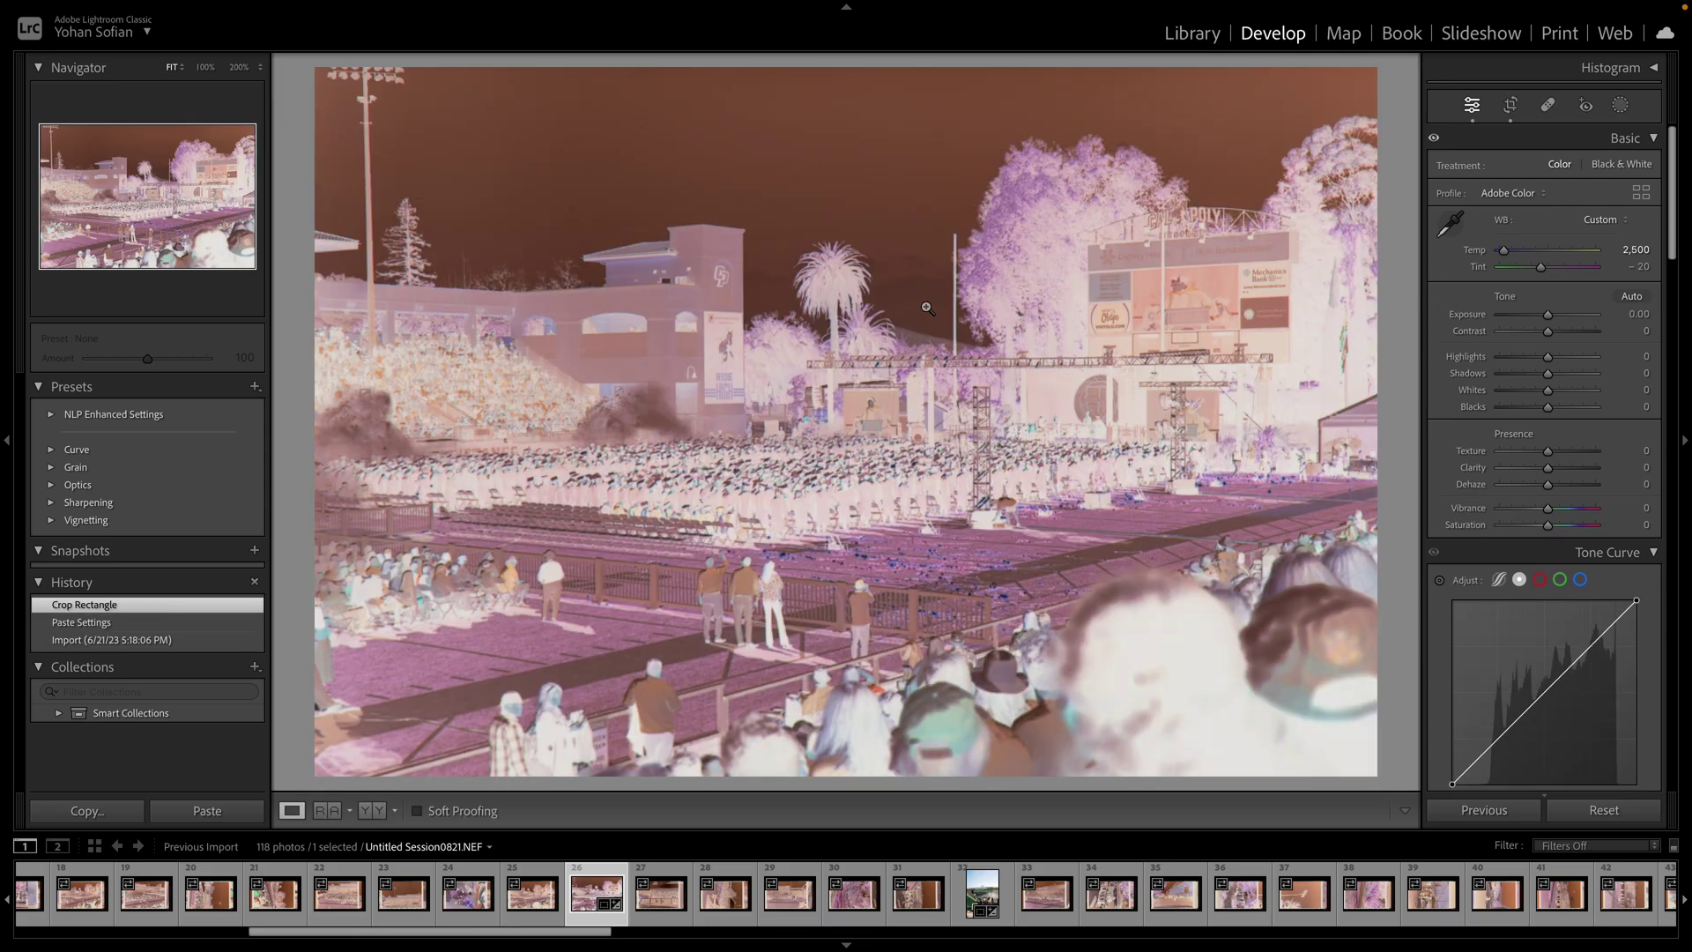
Convert scan 26 in Negative Lab Pro with the Frontier model, set temp to about 0 and tint to 5, and apply
key(super+n)
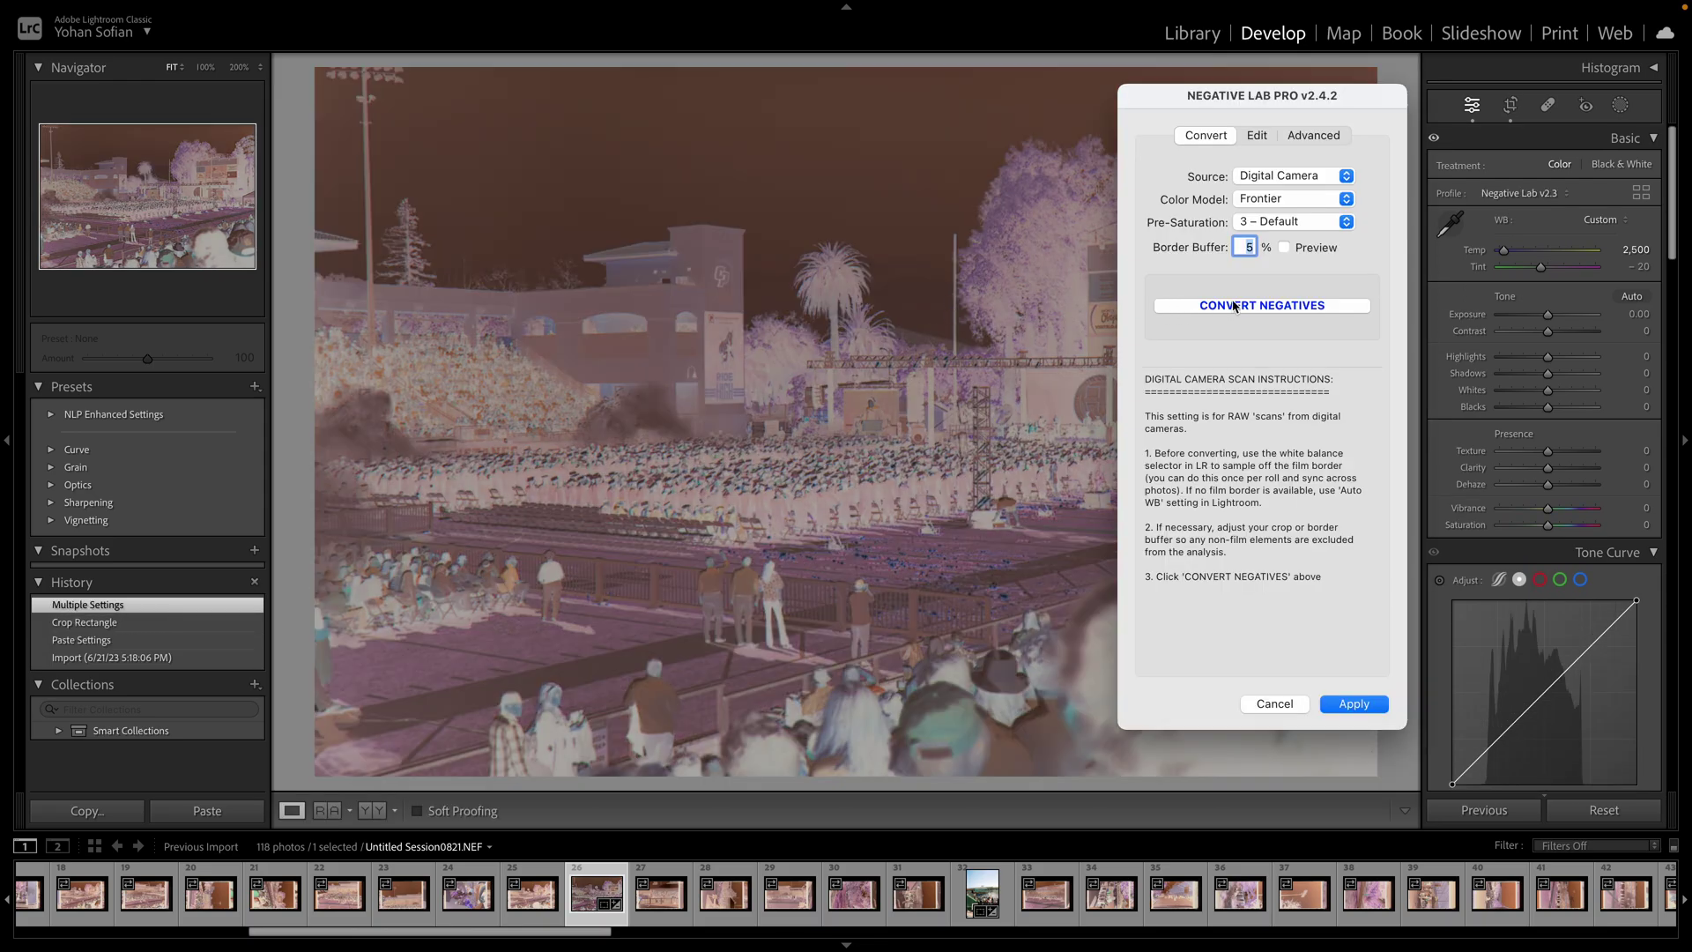
click(1221, 306)
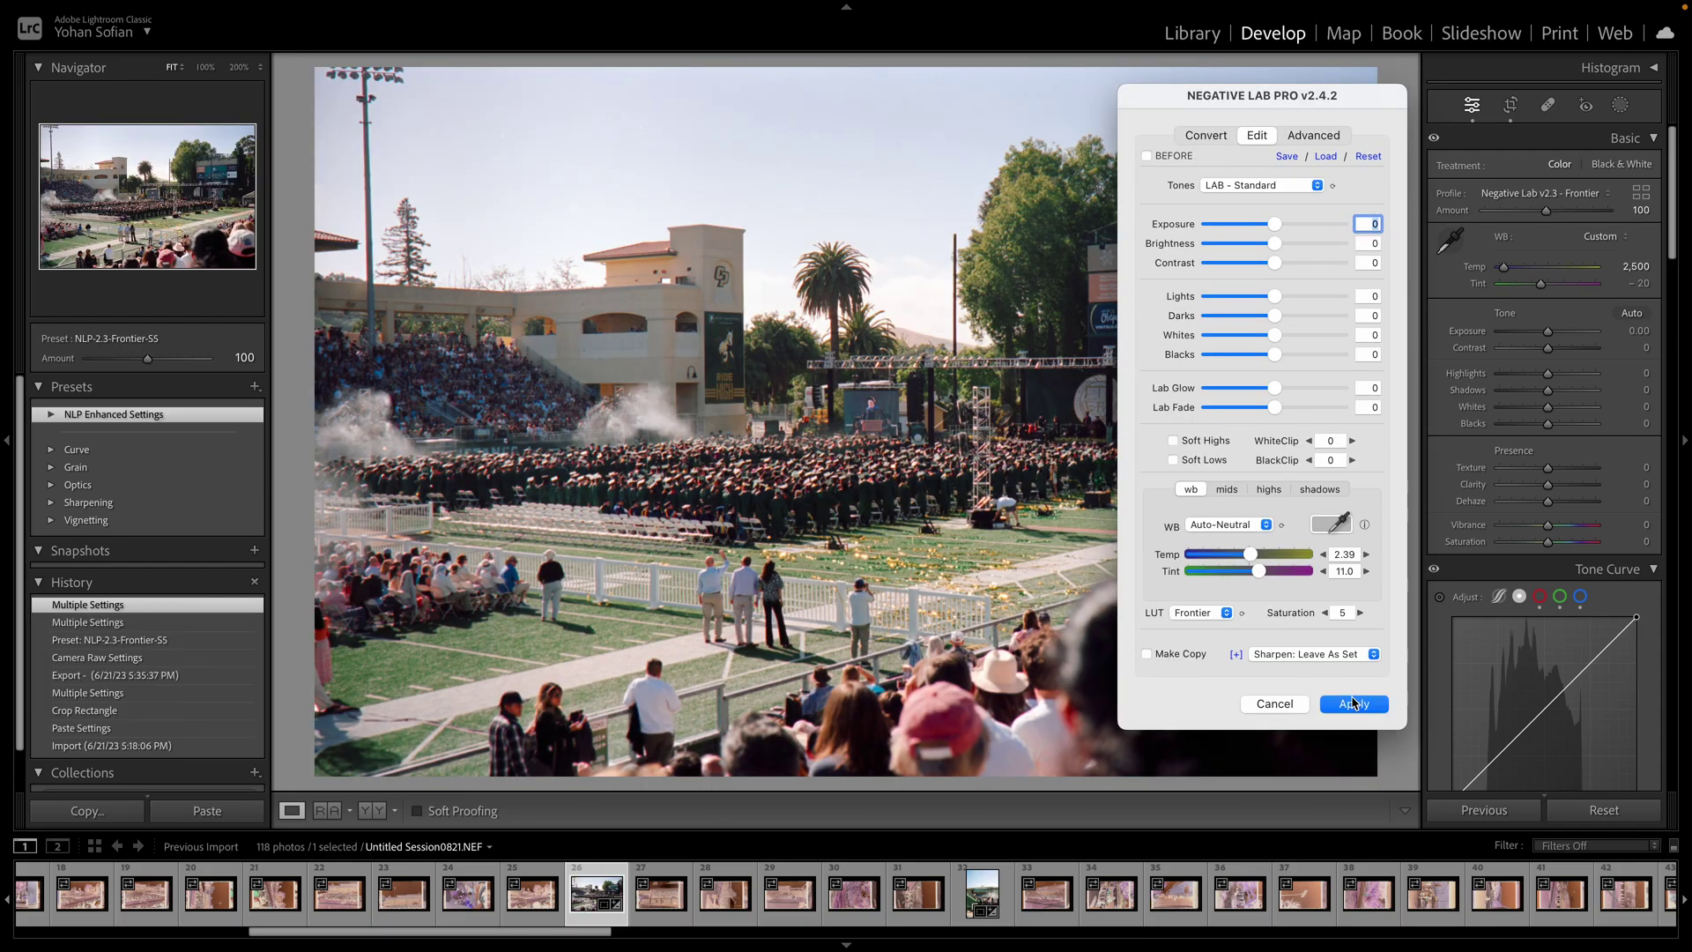
click(1353, 702)
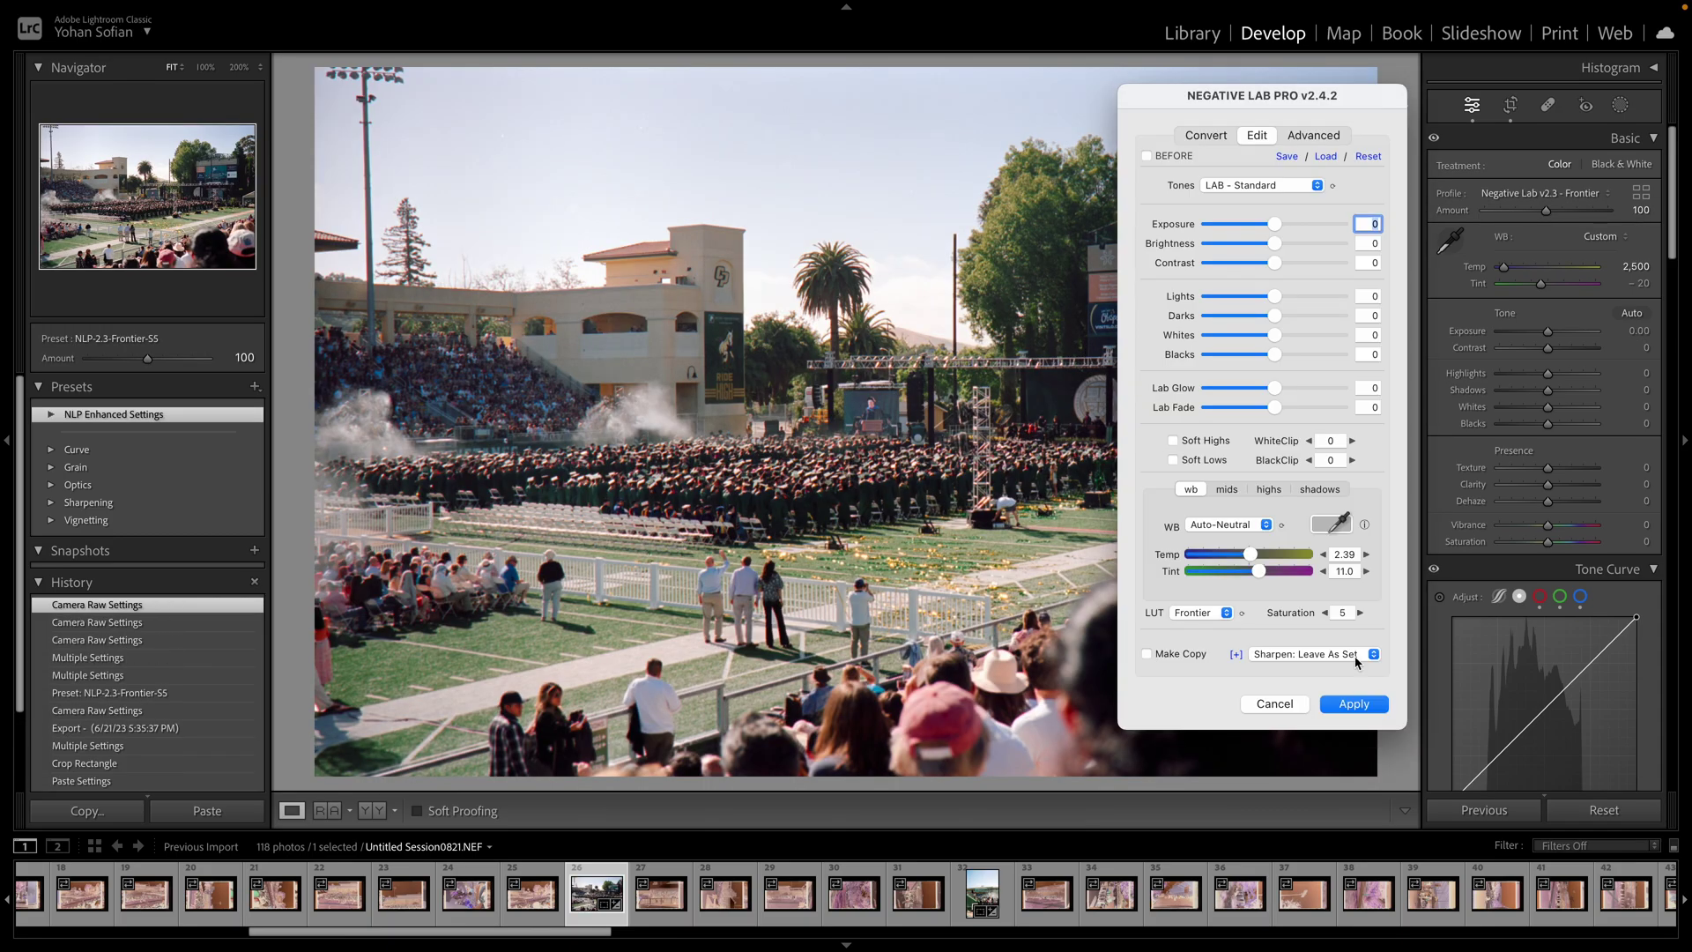
drag(1262, 579, 1259, 576)
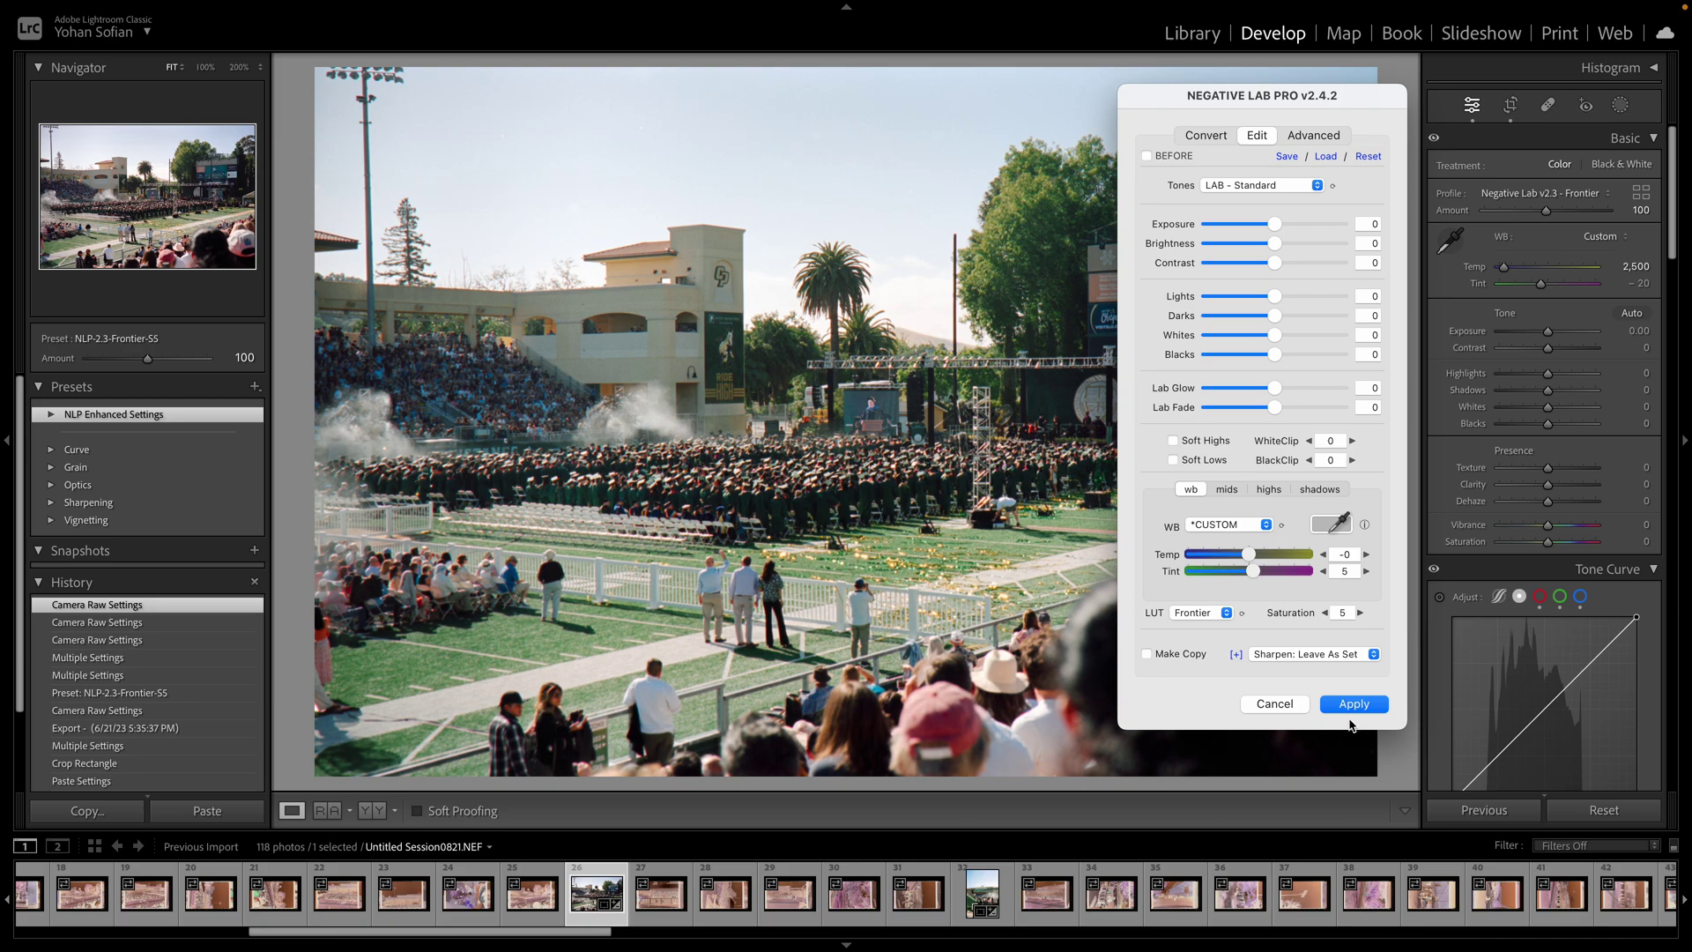
click(1353, 703)
Paste the copied settings onto scan 75, the white Beetle under the tree, reposition its crop and rotate it counterclockwise to upright
scroll(1212, 923, down, 1)
scroll(1209, 923, down, 6)
scroll(1164, 898, down, 3)
click(1040, 893)
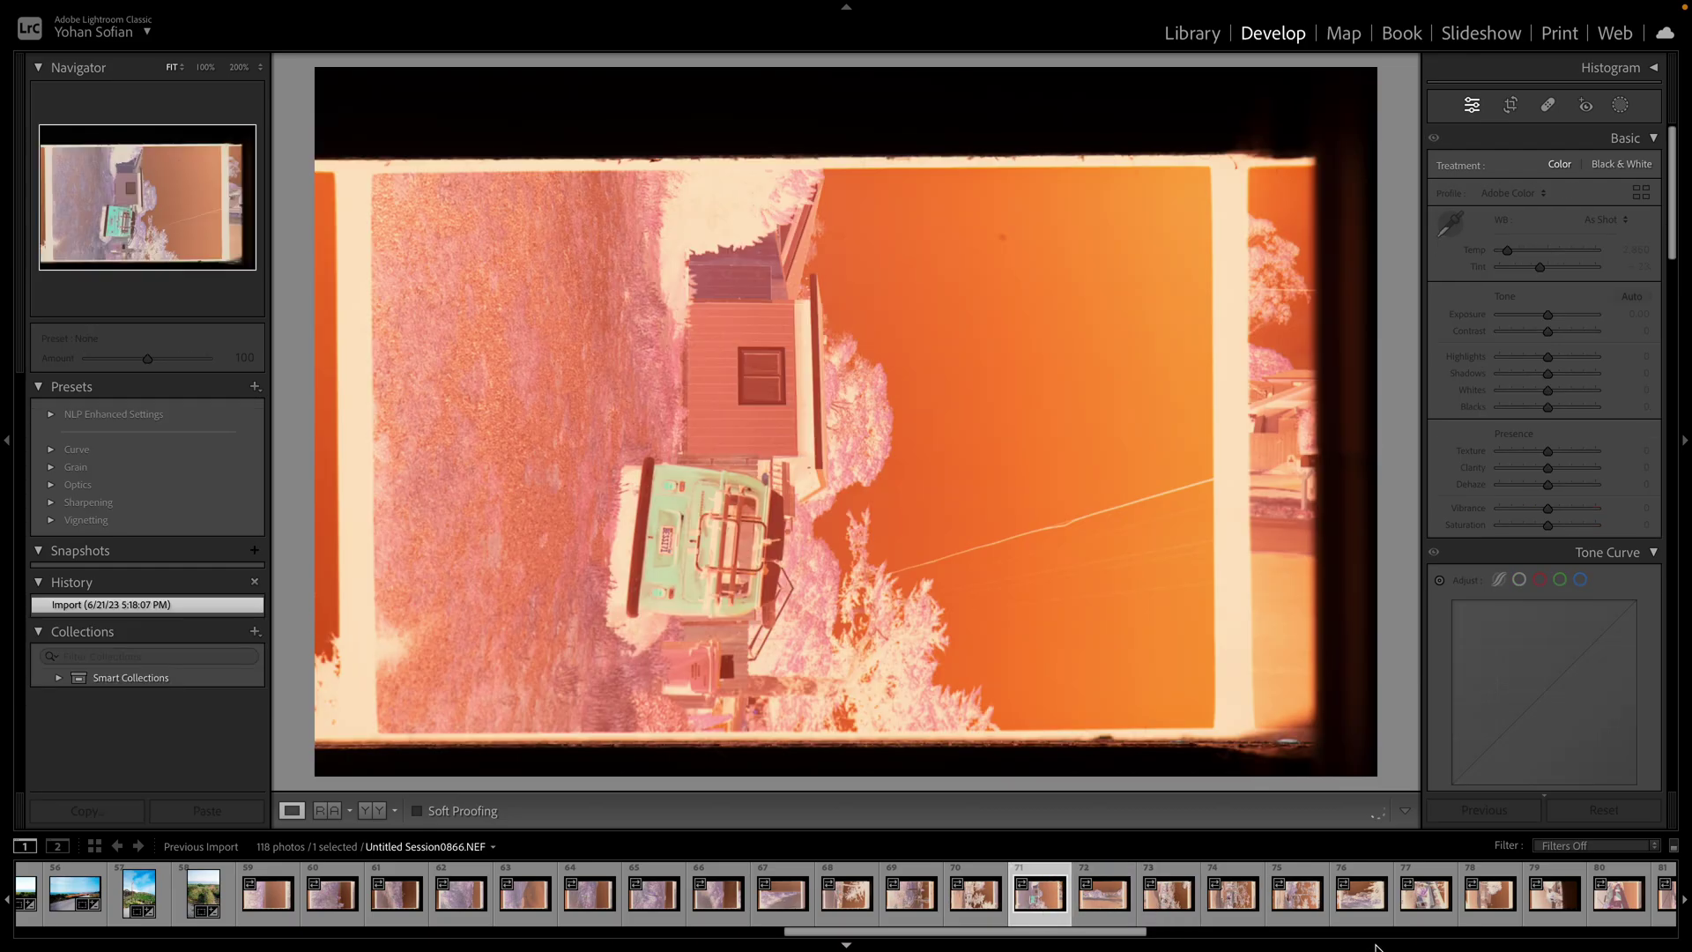
click(1309, 918)
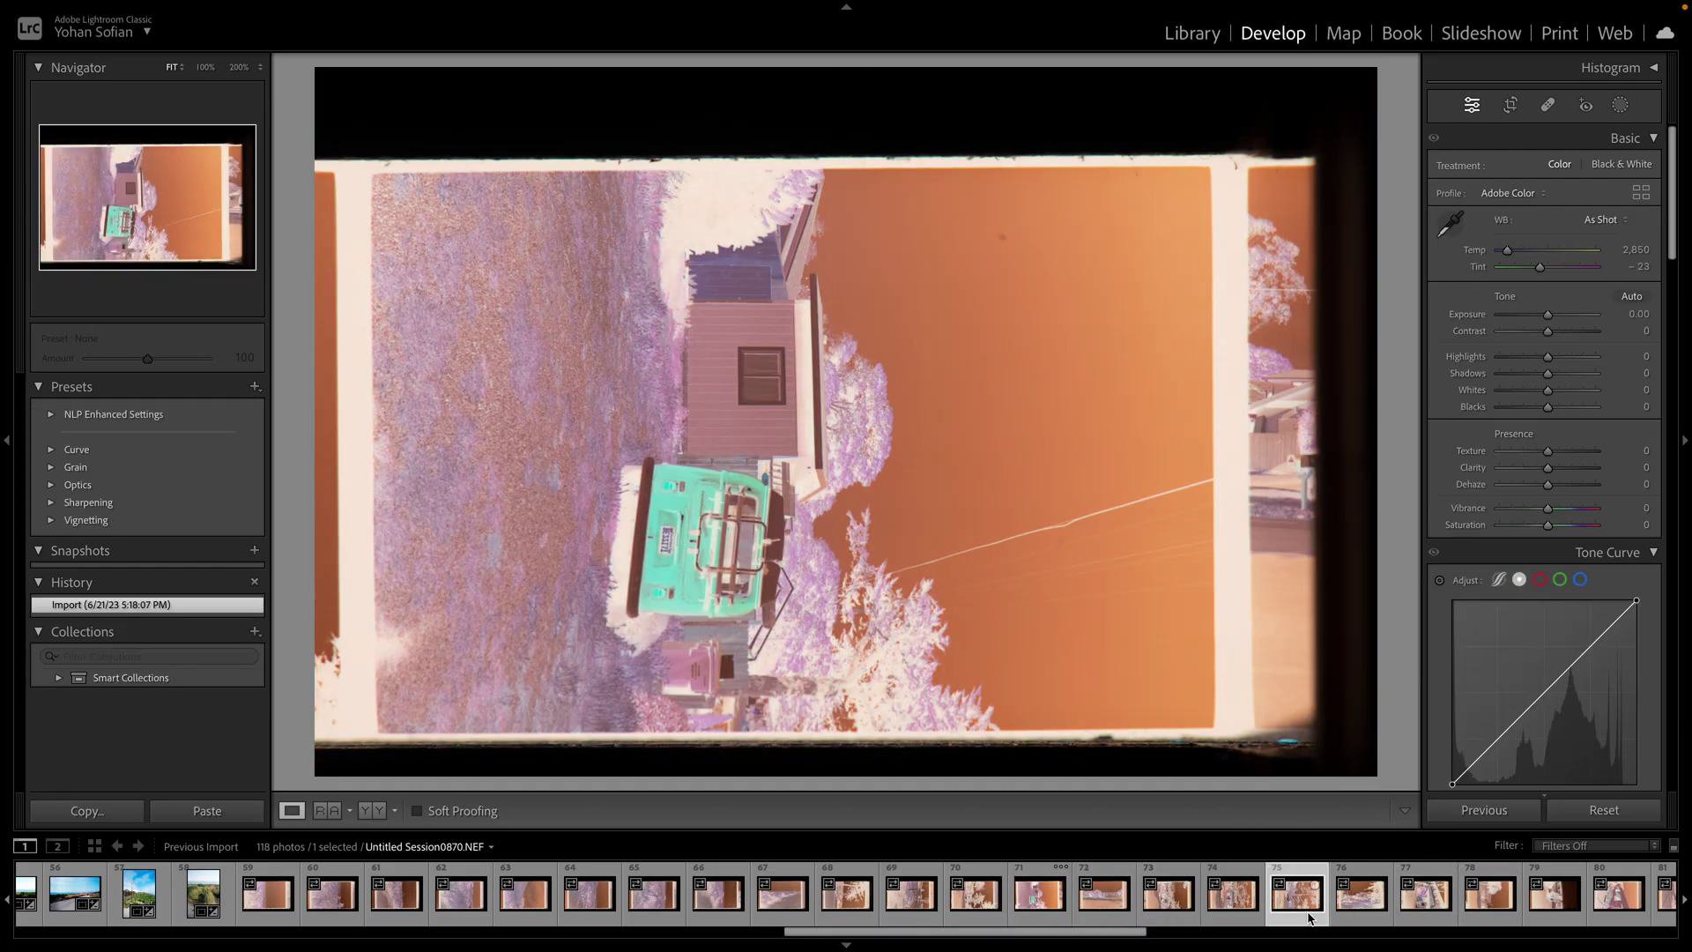
click(208, 812)
key(r)
drag(1035, 346, 1029, 340)
key(Return)
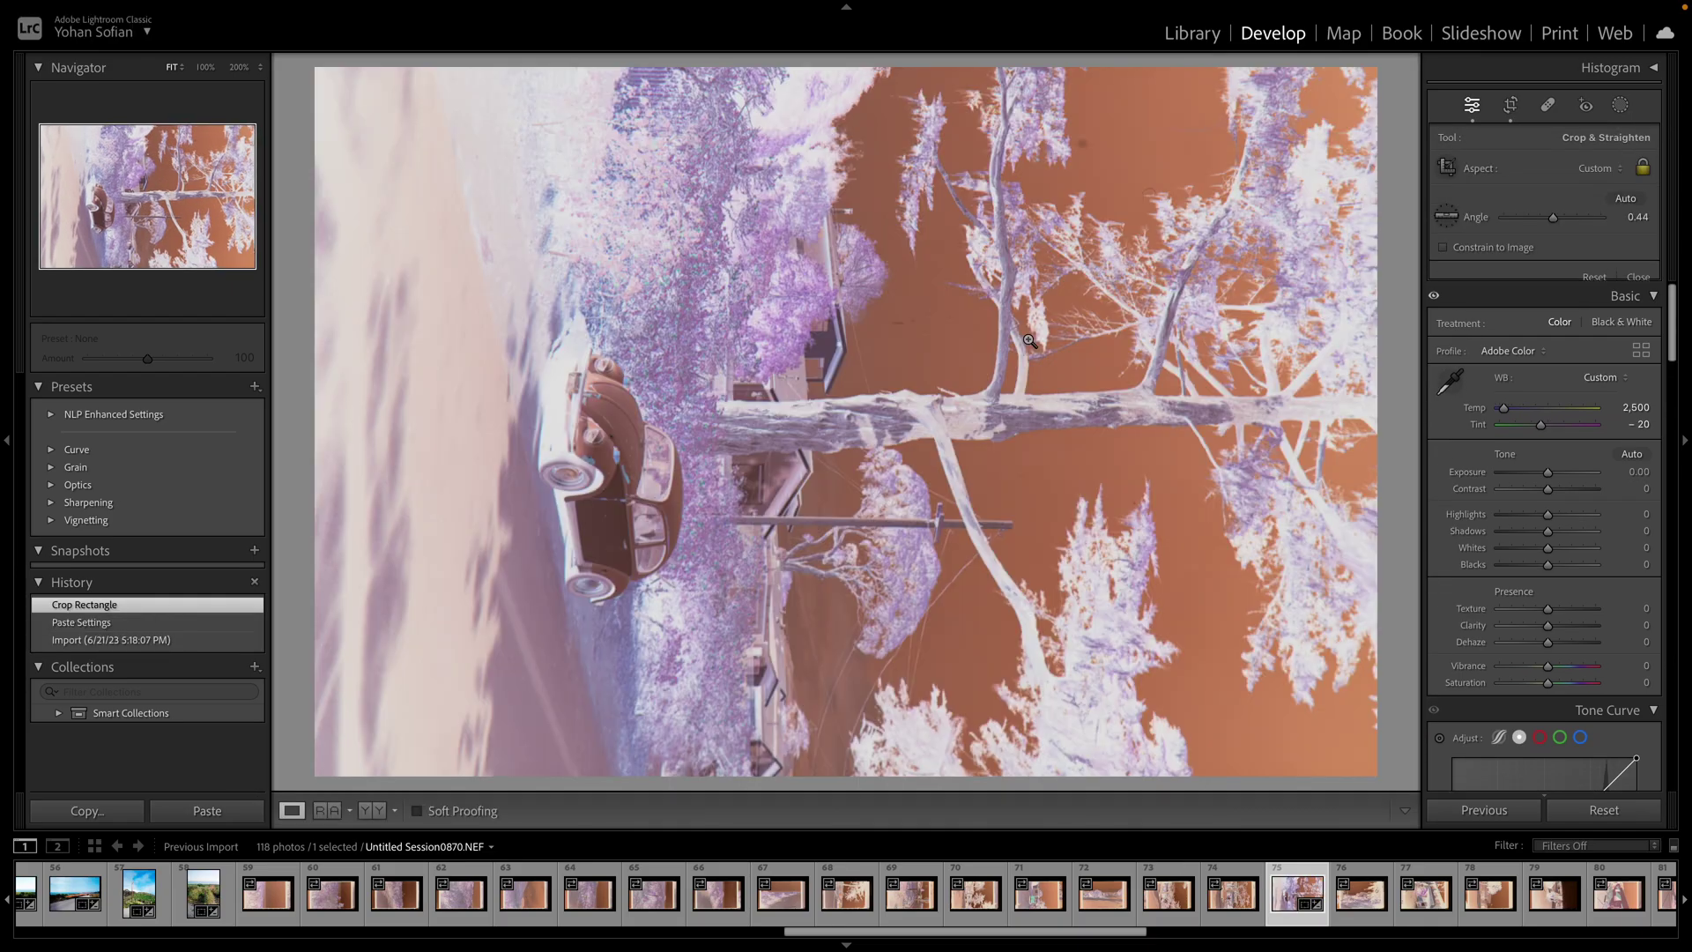
key(super+bracketleft)
Convert scan 75 in Negative Lab Pro with the Frontier model, set temp to 19 and tint to 11, and apply
key(ctrl+n)
click(1301, 305)
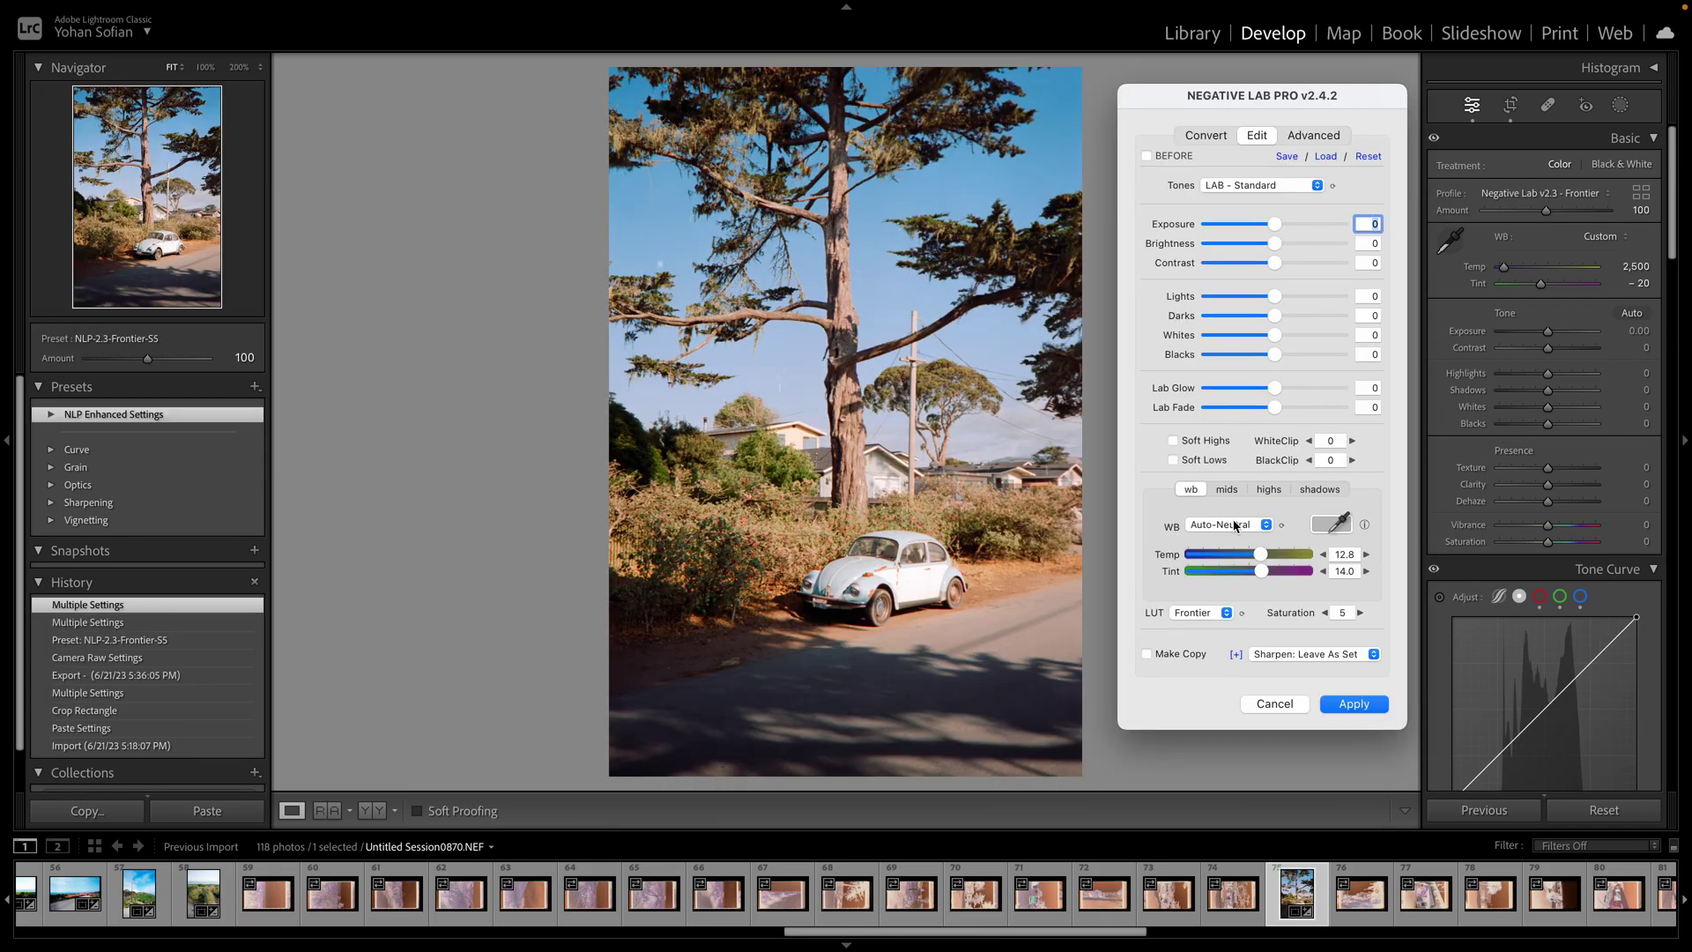
drag(1256, 572, 1269, 560)
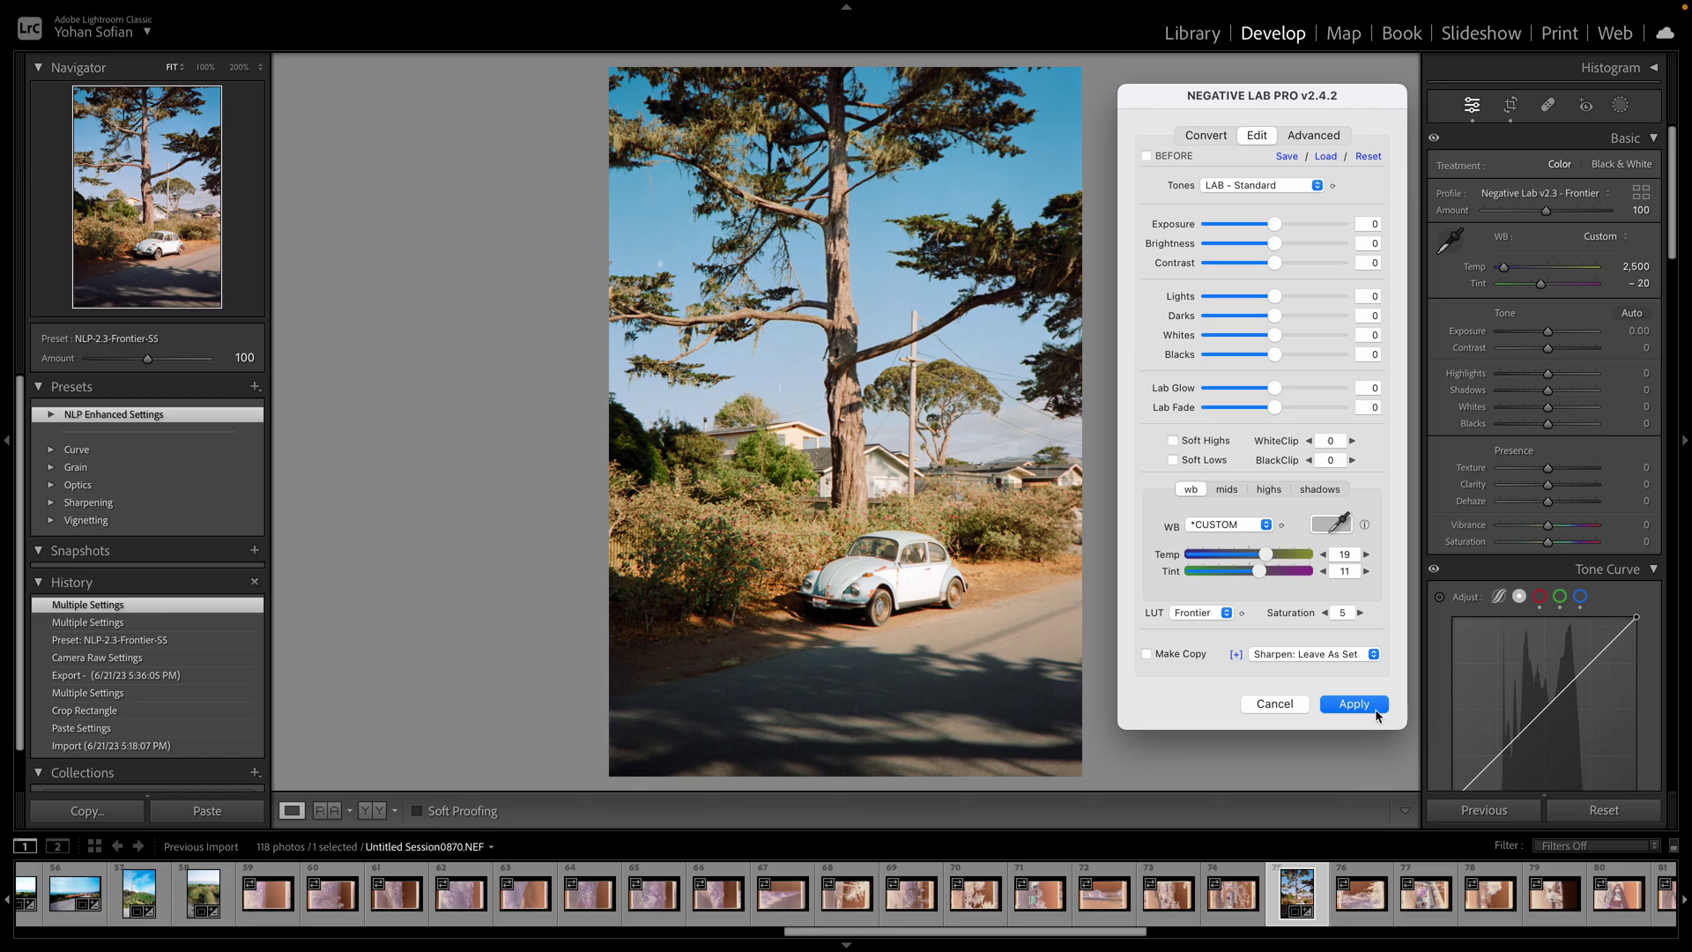
click(1378, 710)
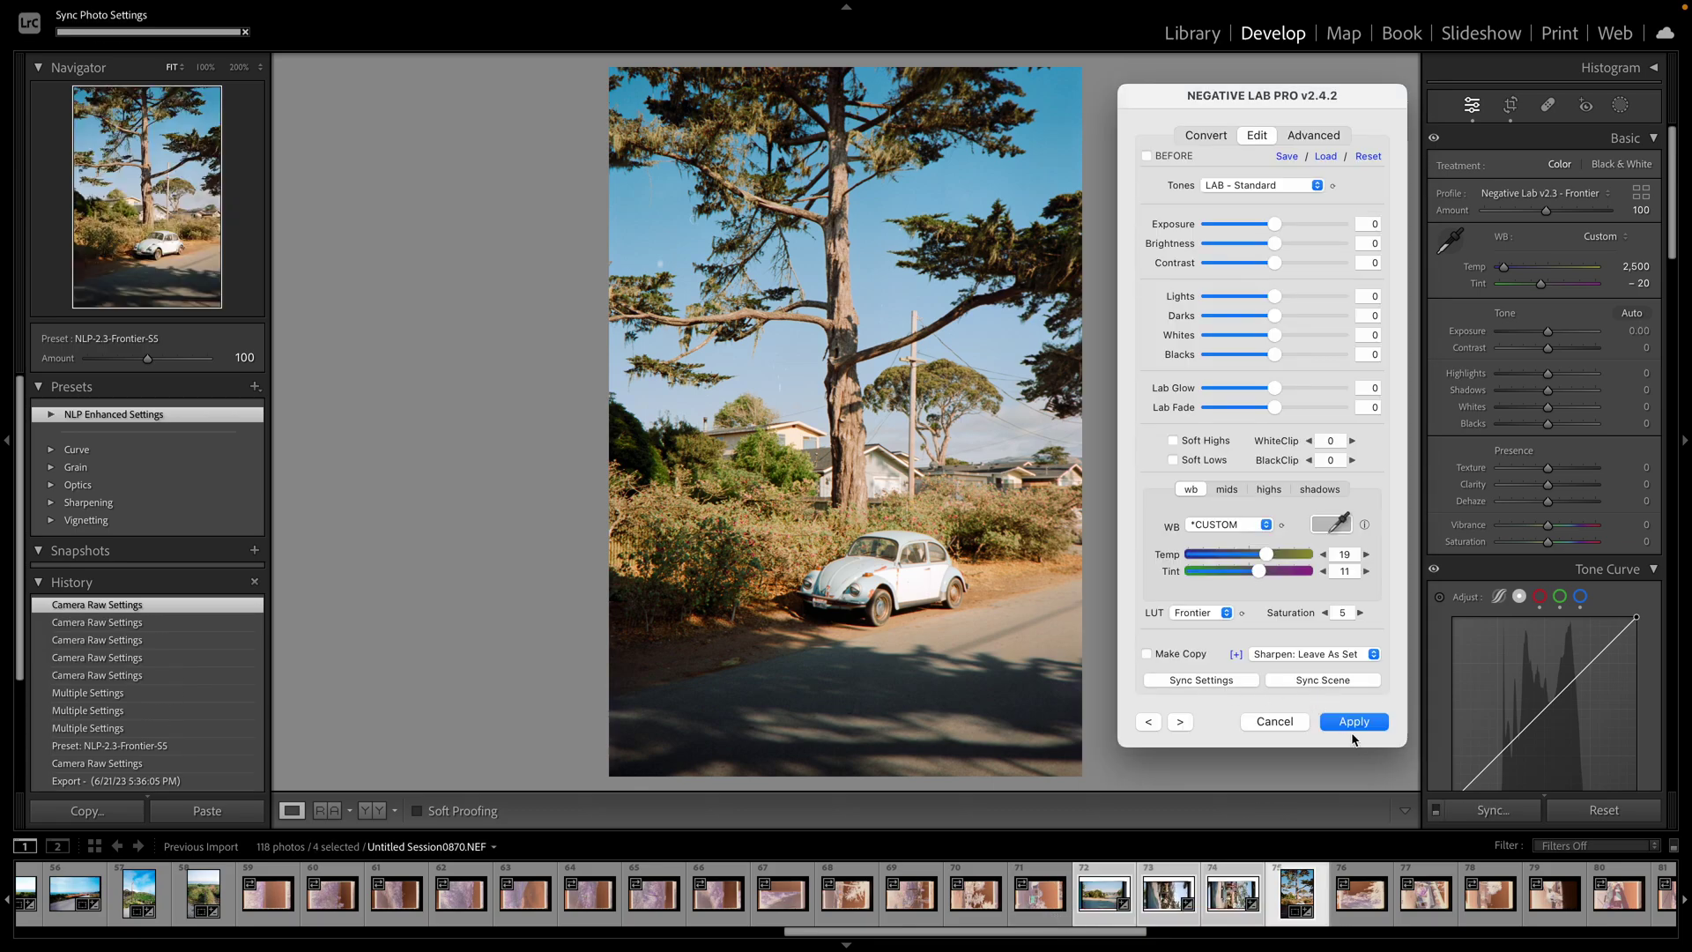
Sync scan 75's Negative Lab Pro settings to scans 72 to 74, apply, and check the synced street scans
click(1353, 726)
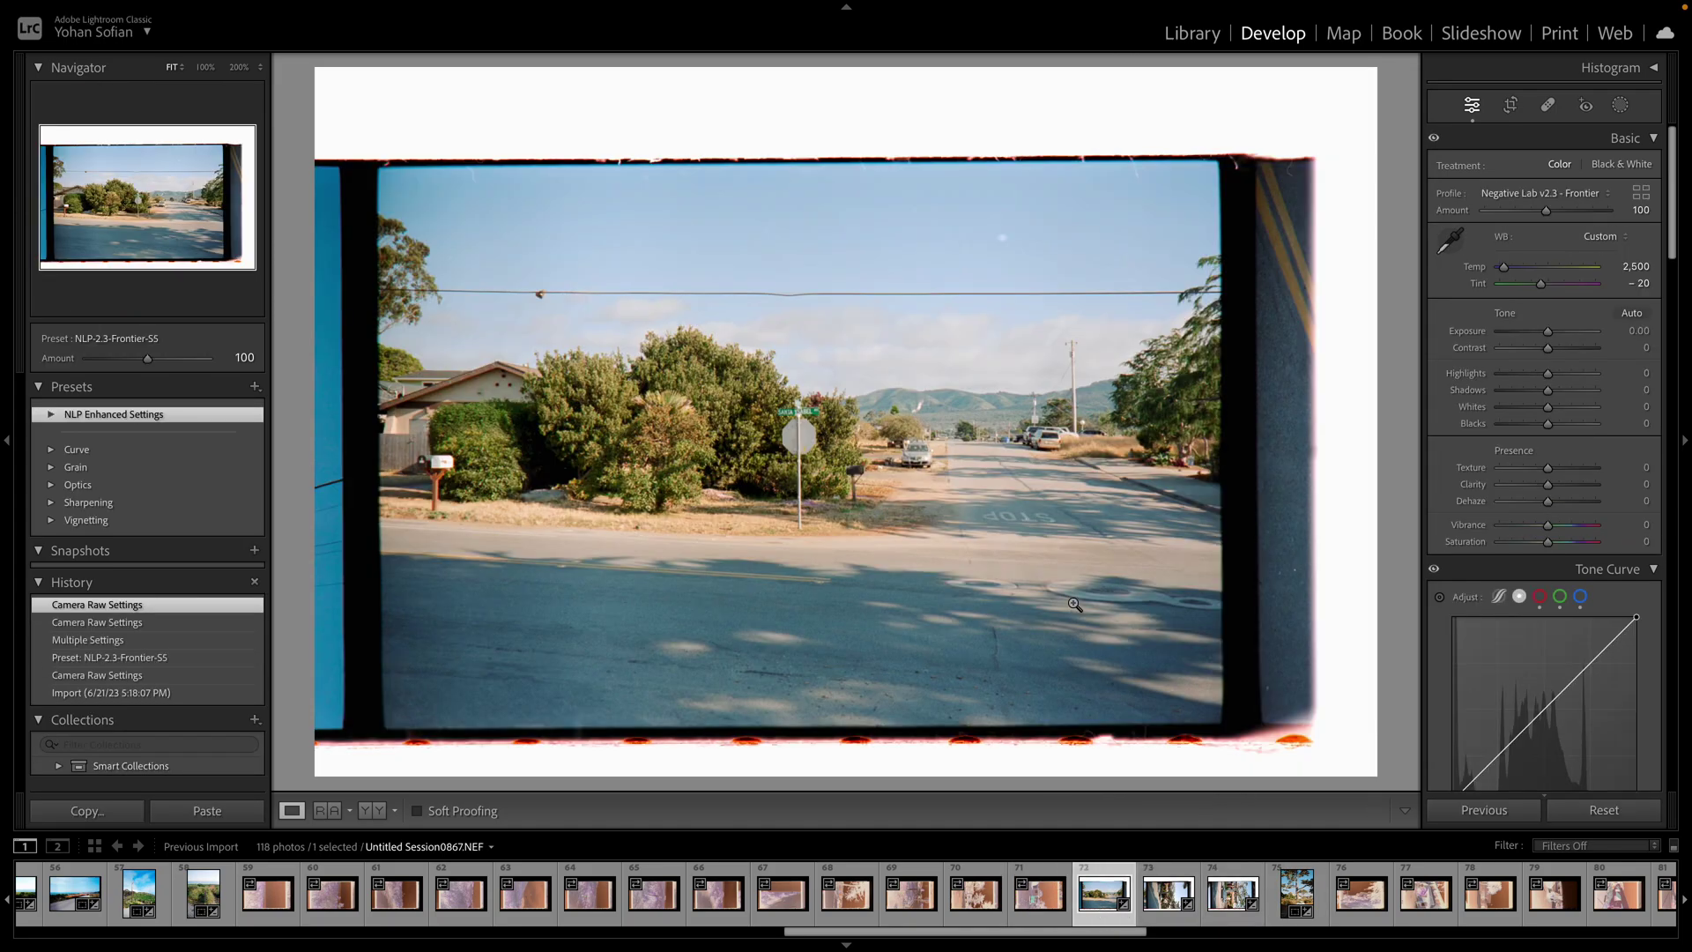
key(Right)
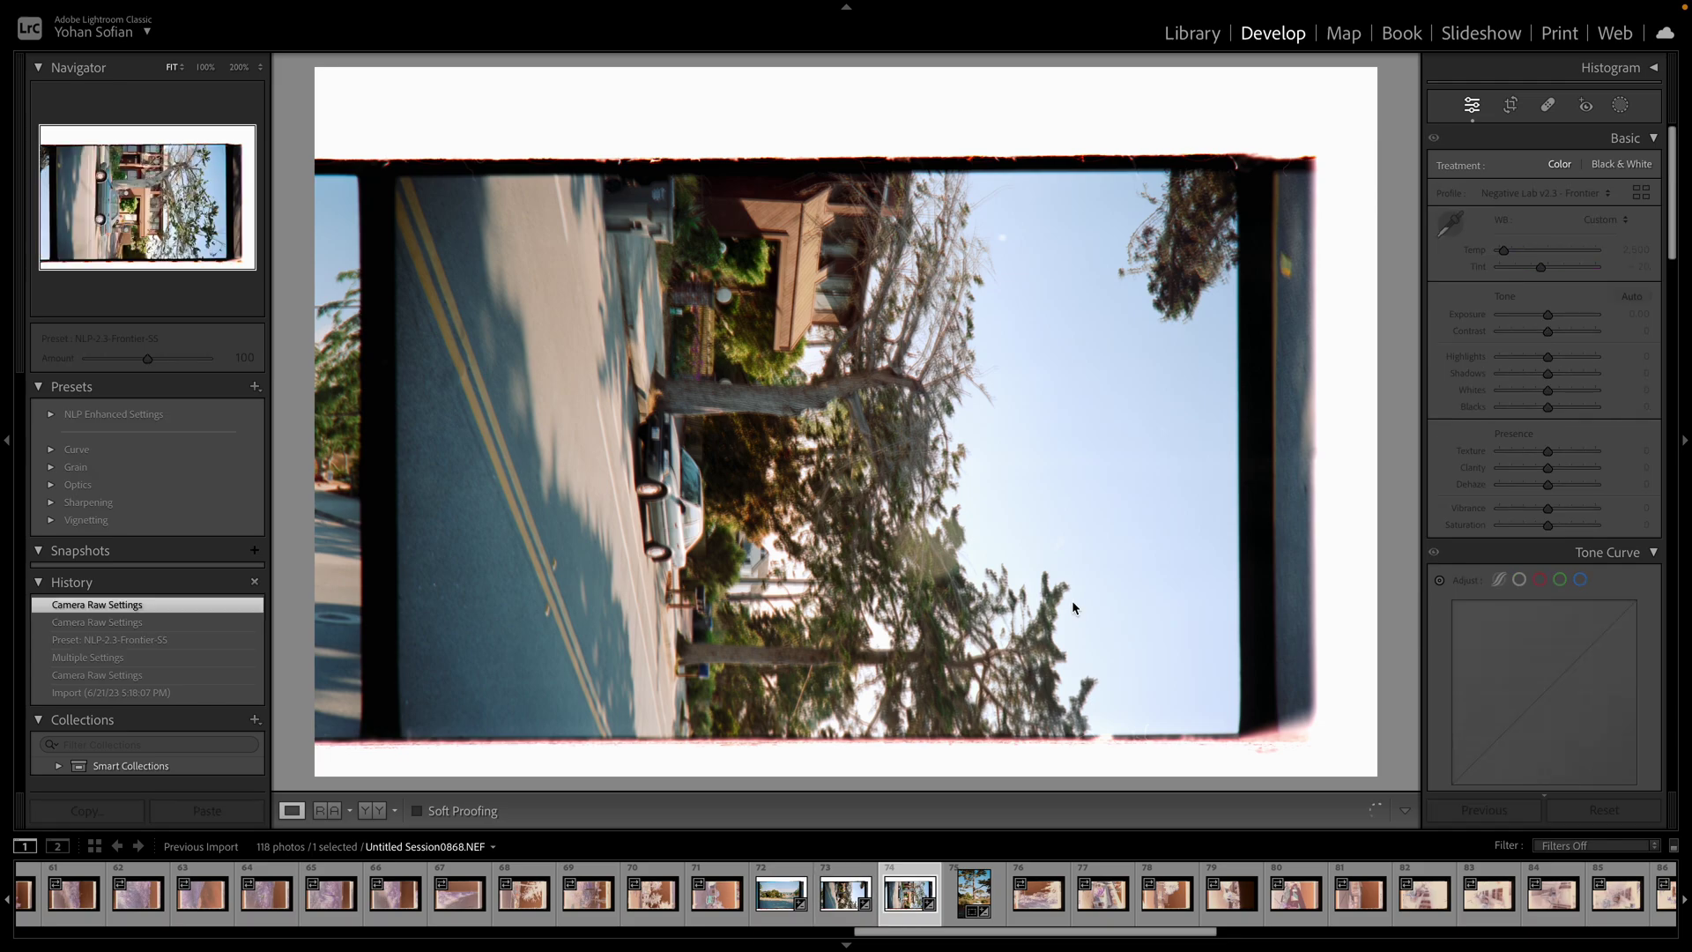
Rotate scan 74, the blue sedan under the tree, counterclockwise to upright
key(Right)
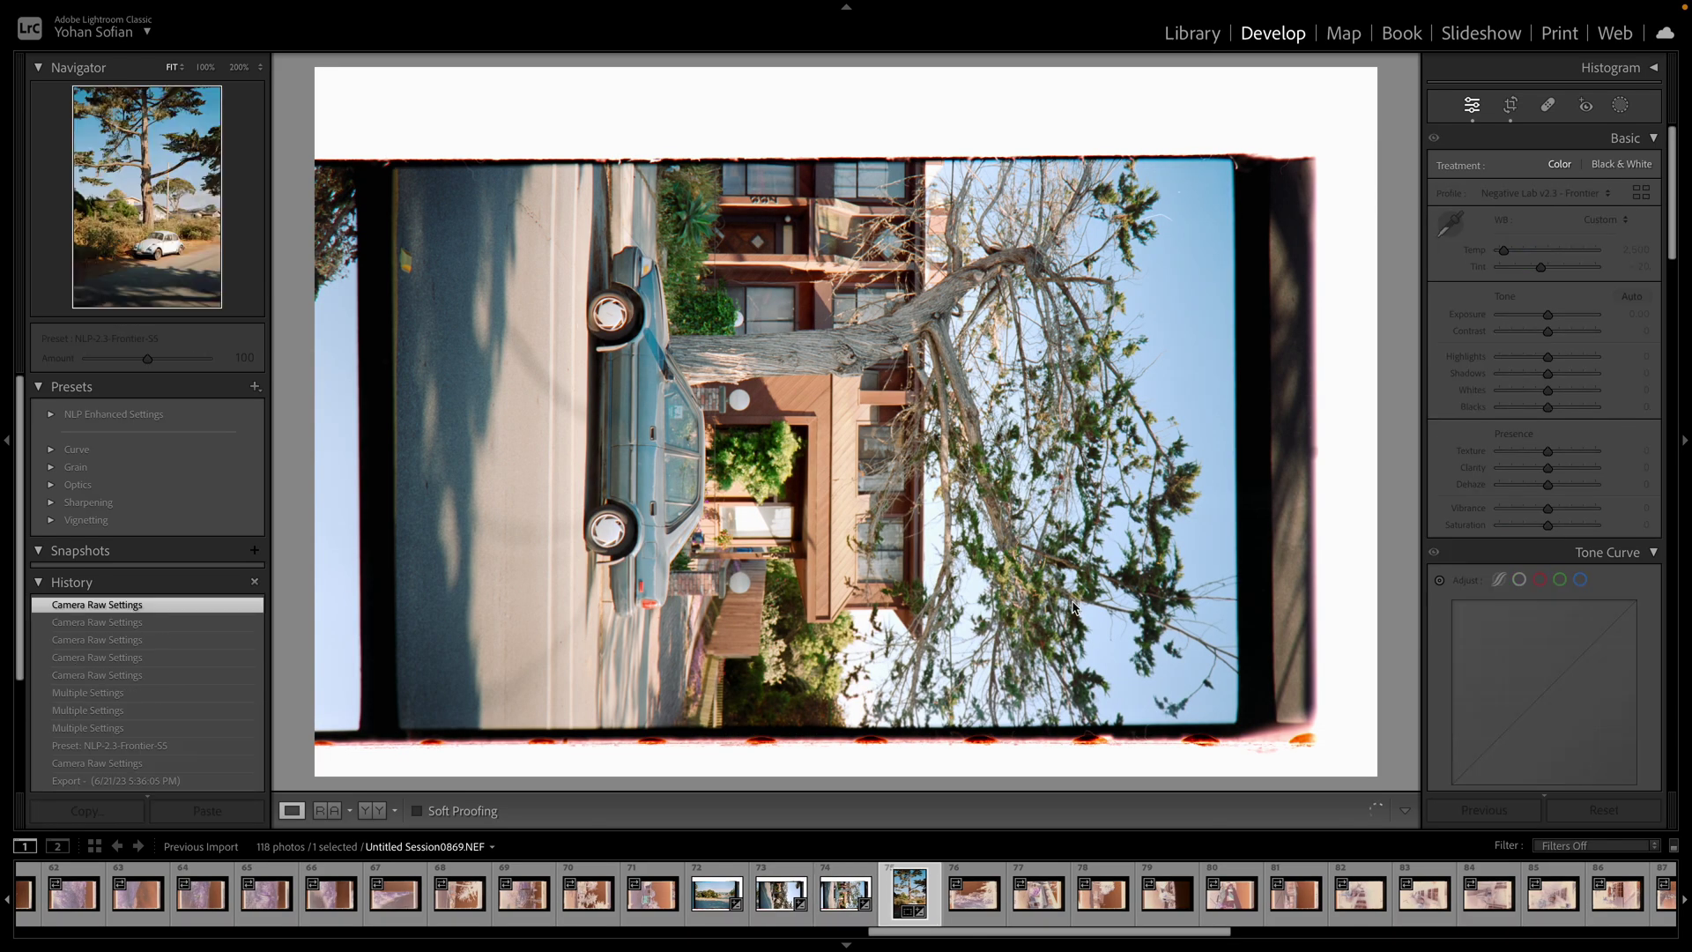
key(Left)
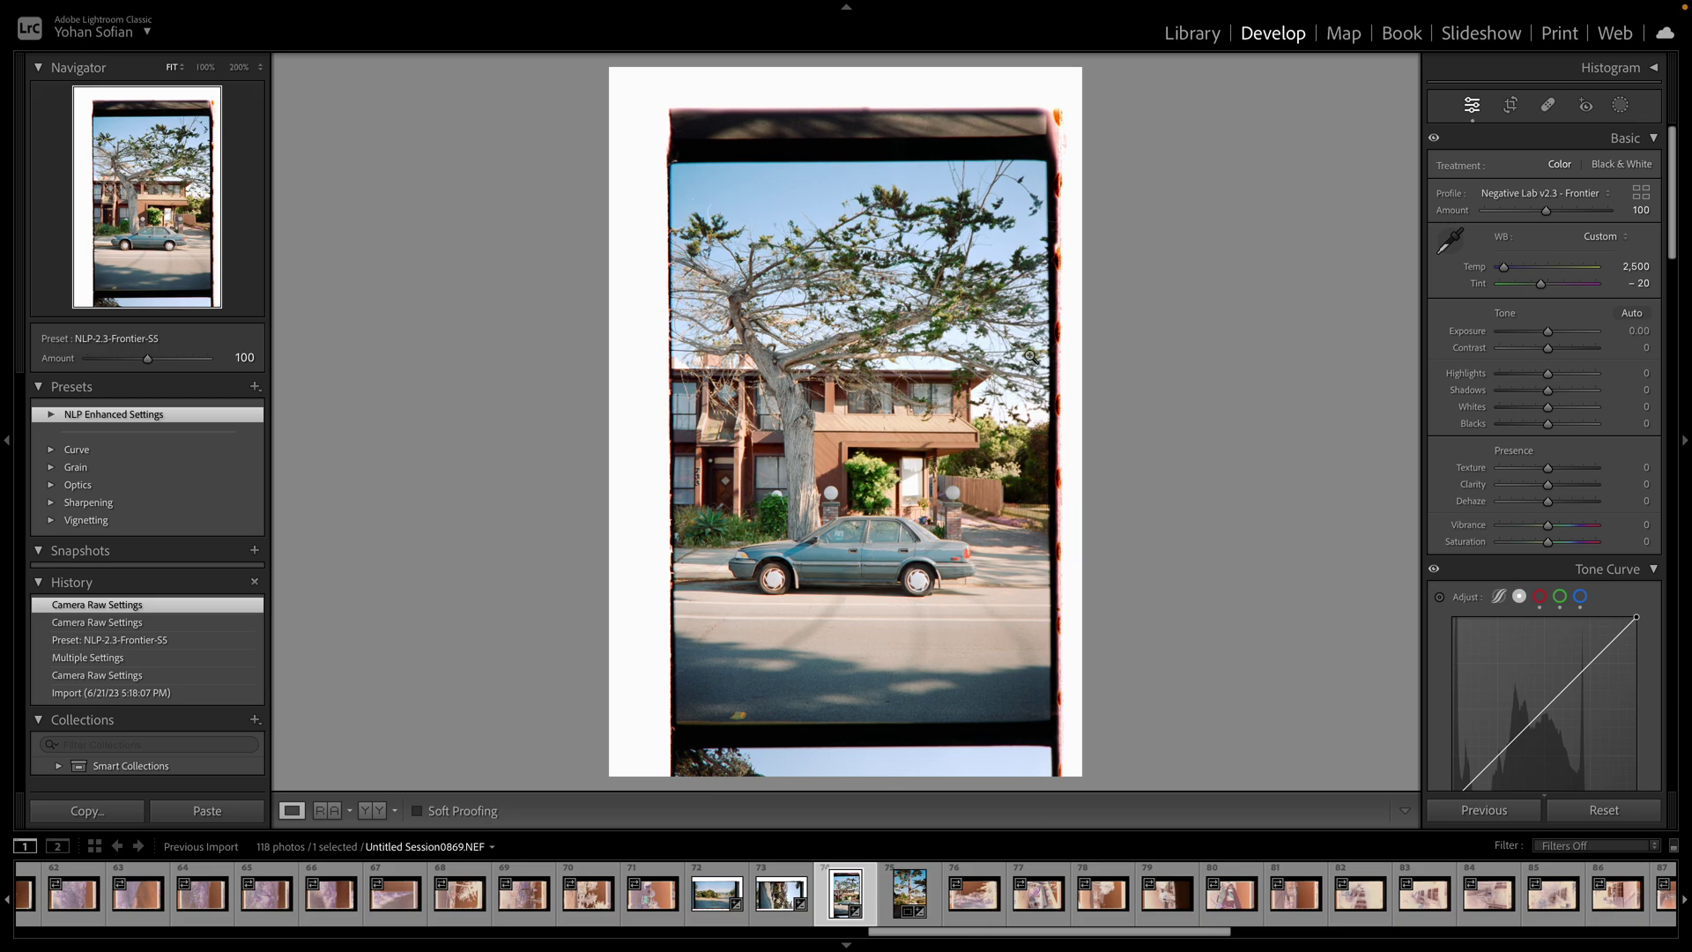
Paste the copied settings onto scan 76, the houses behind the field, and reposition its crop inside the film border
click(974, 893)
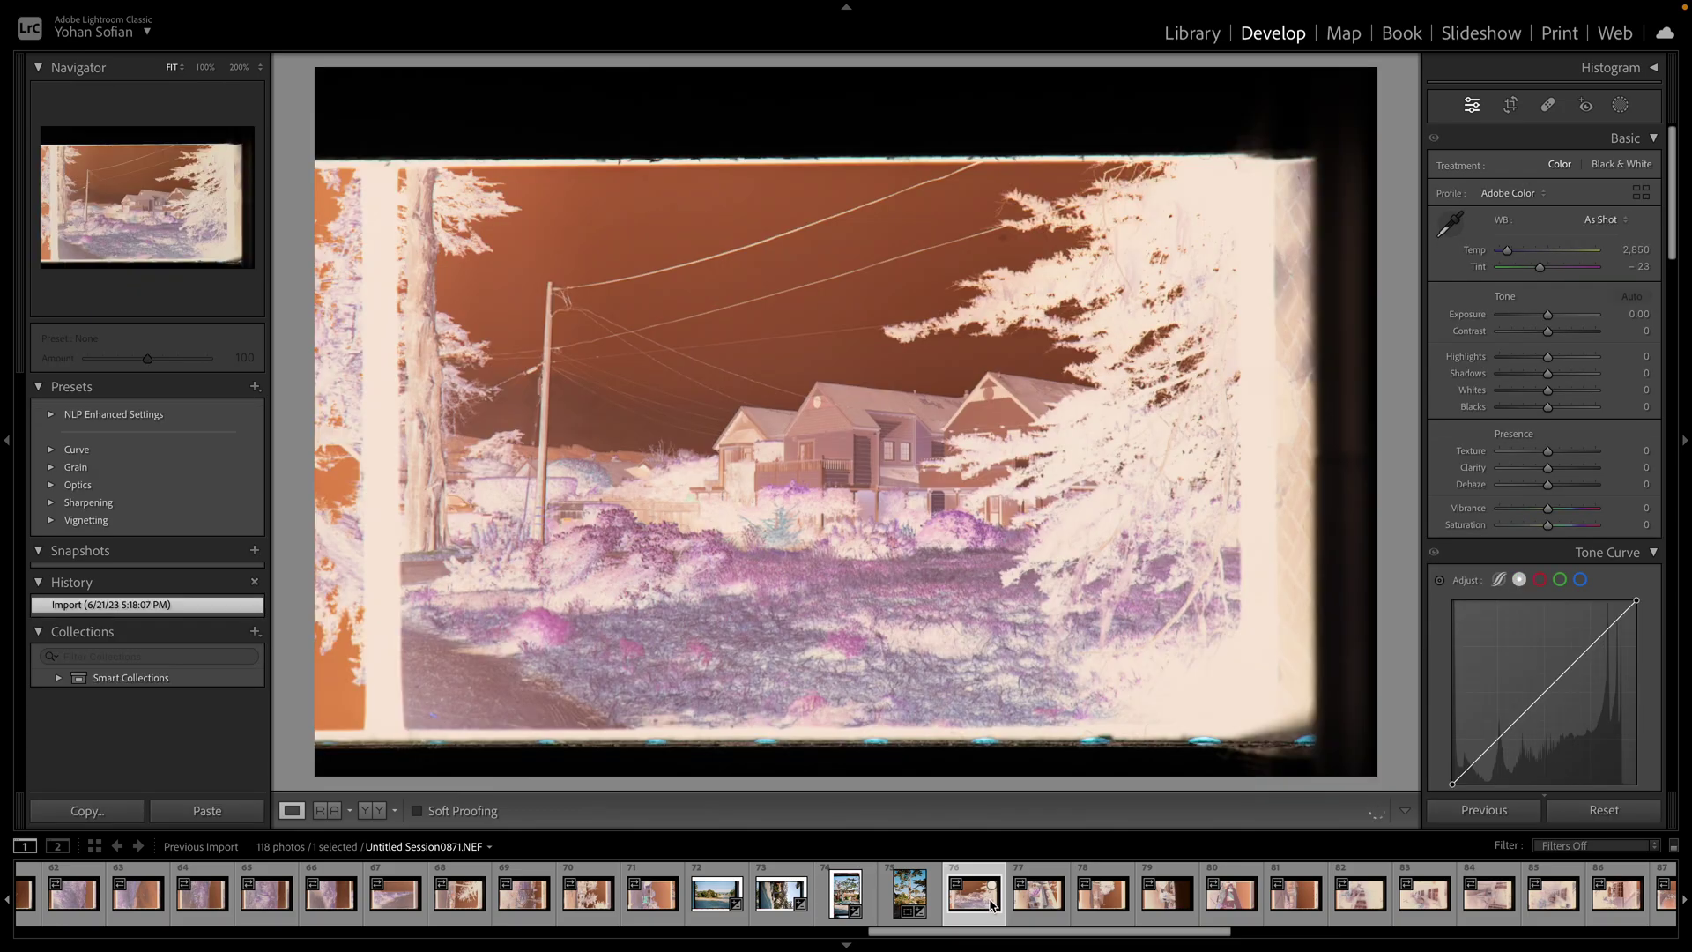
click(170, 804)
click(1511, 105)
drag(918, 296, 920, 300)
Use Sync Scene in Negative Lab Pro to carry scan 75's conversion over to scan 76, apply, and check scan 76
key(ctrl+n)
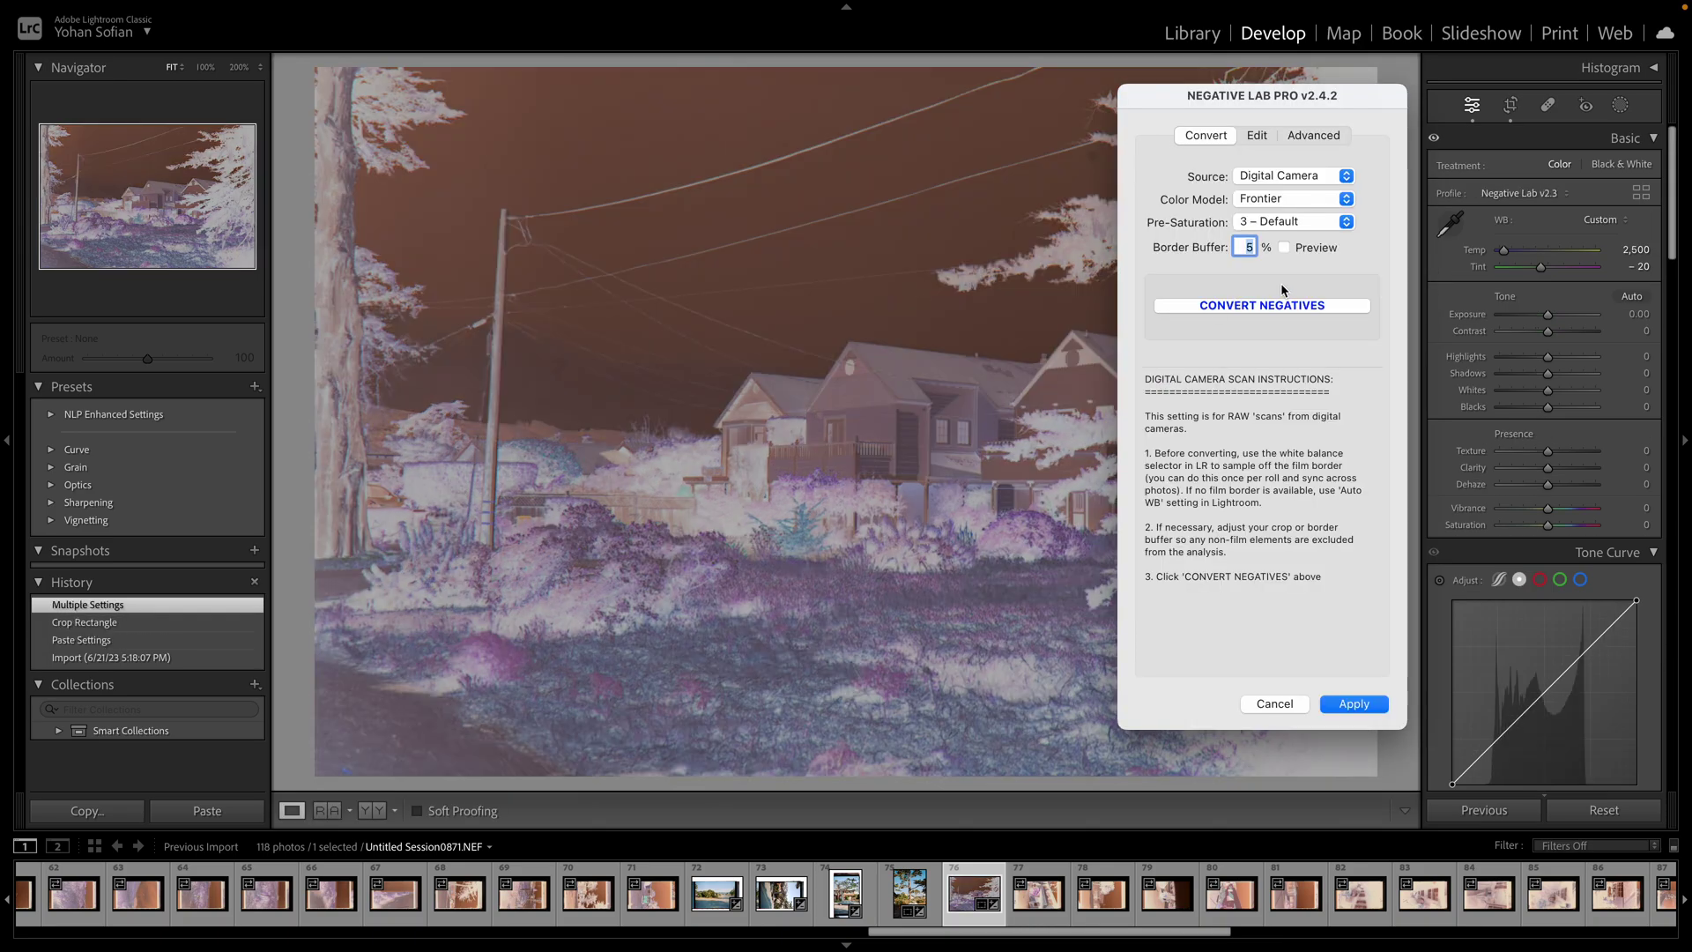
click(1273, 704)
click(910, 893)
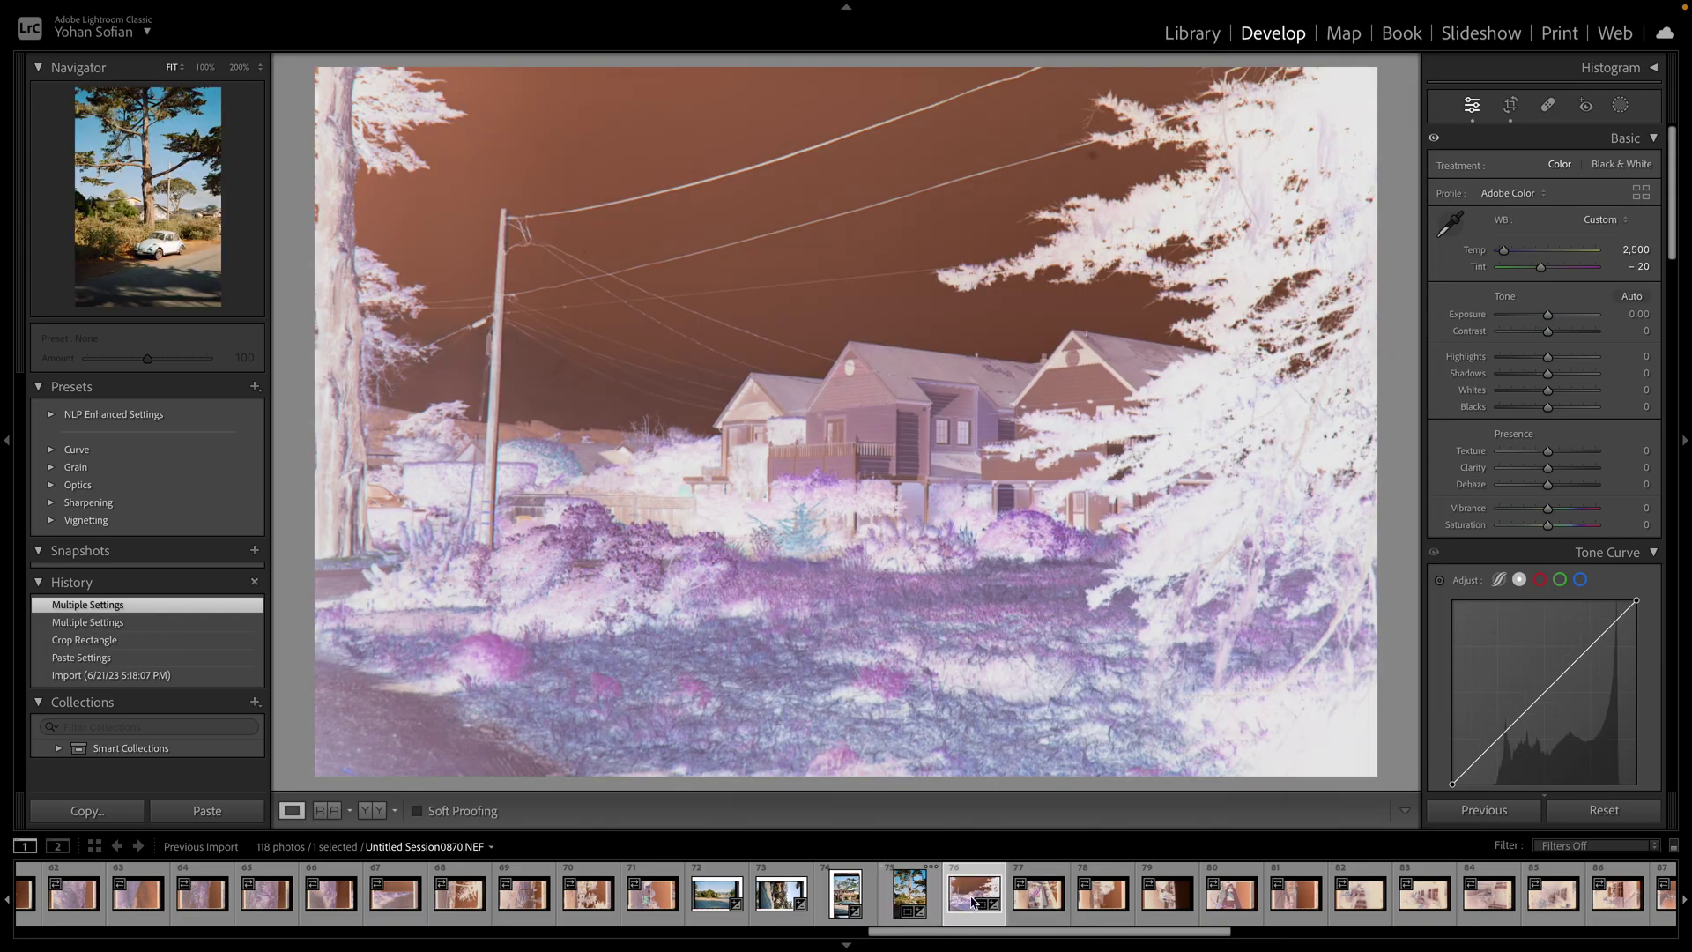
shift+click(973, 898)
key(ctrl+n)
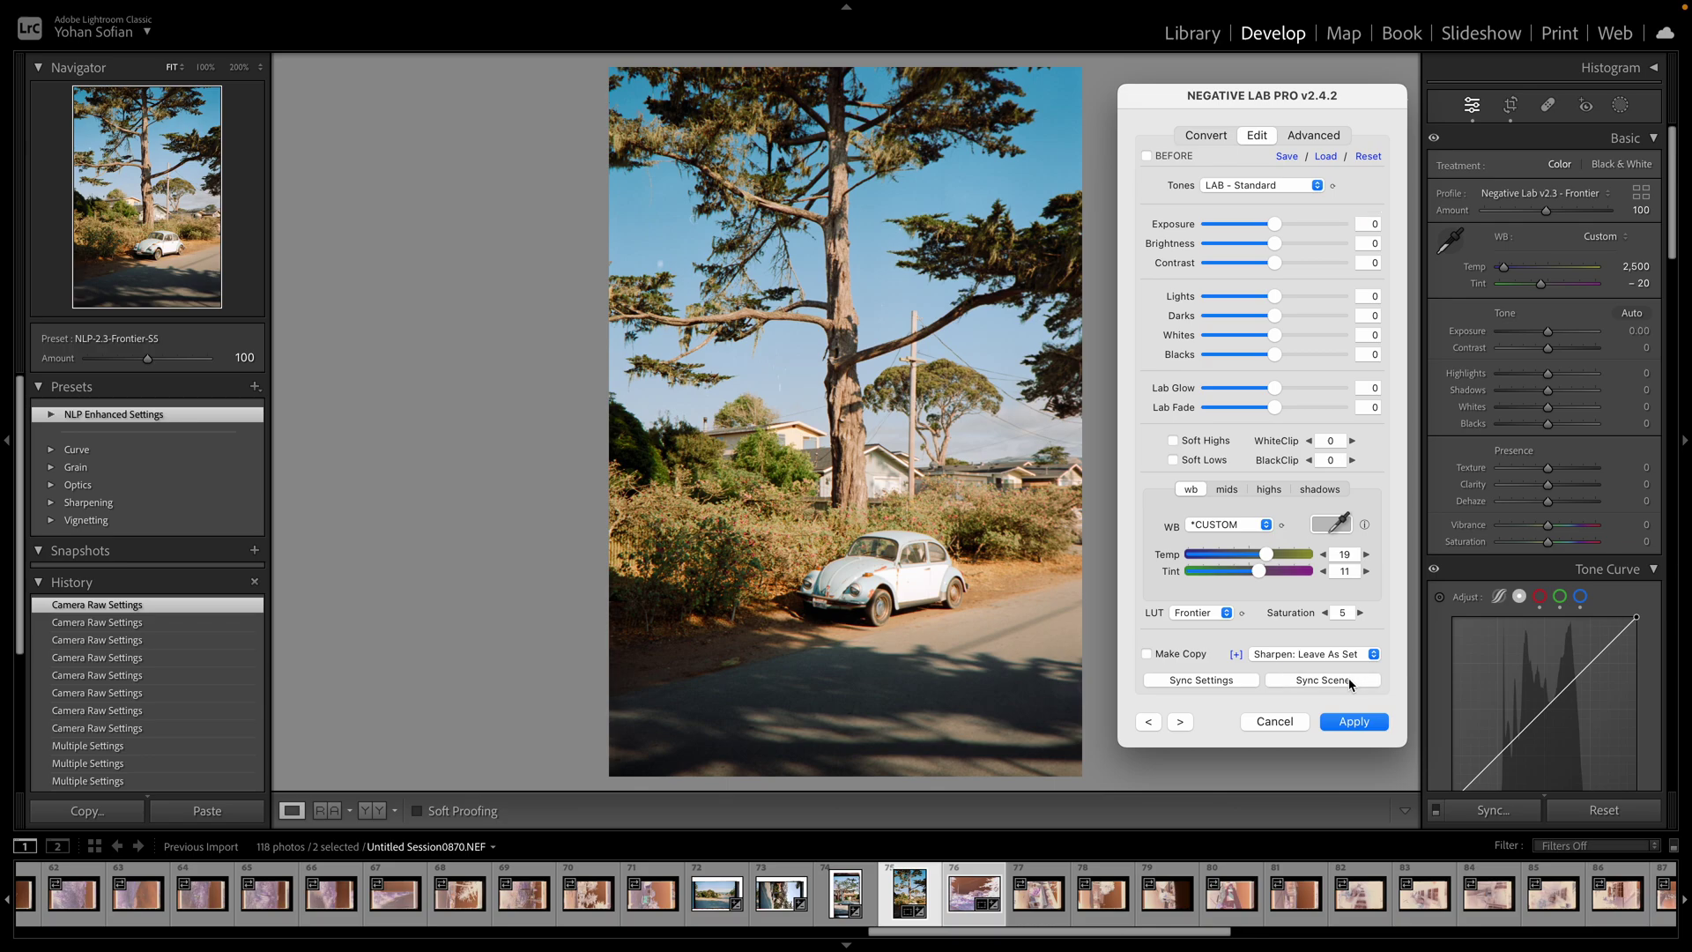
click(1353, 684)
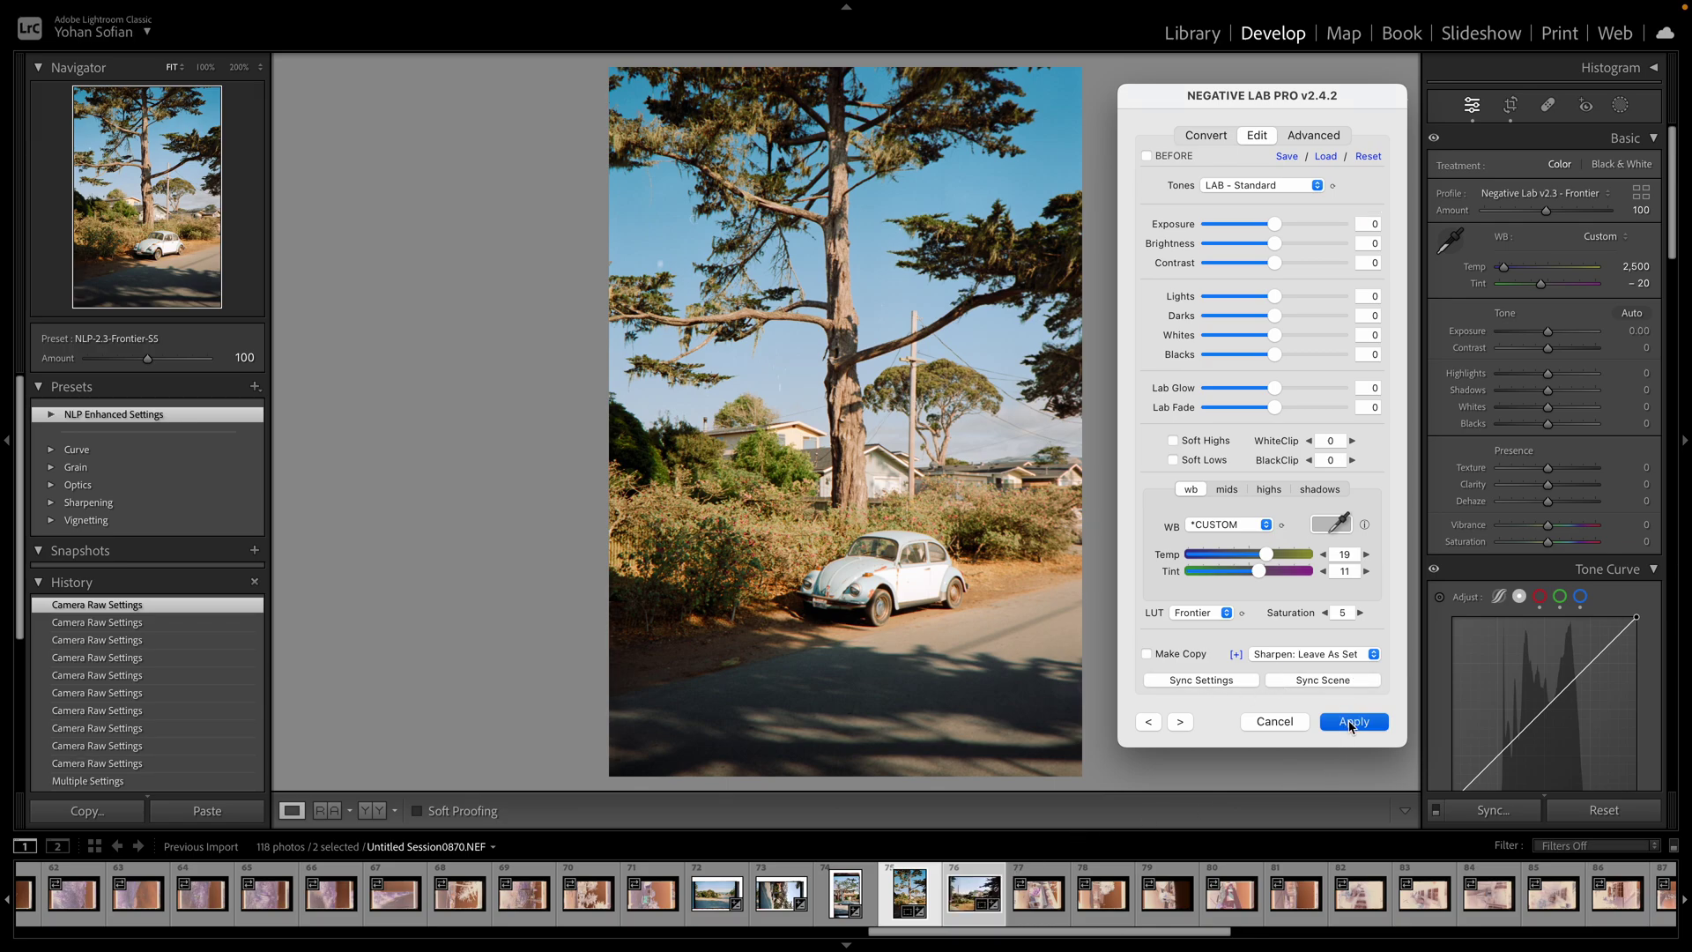
click(1353, 721)
click(987, 884)
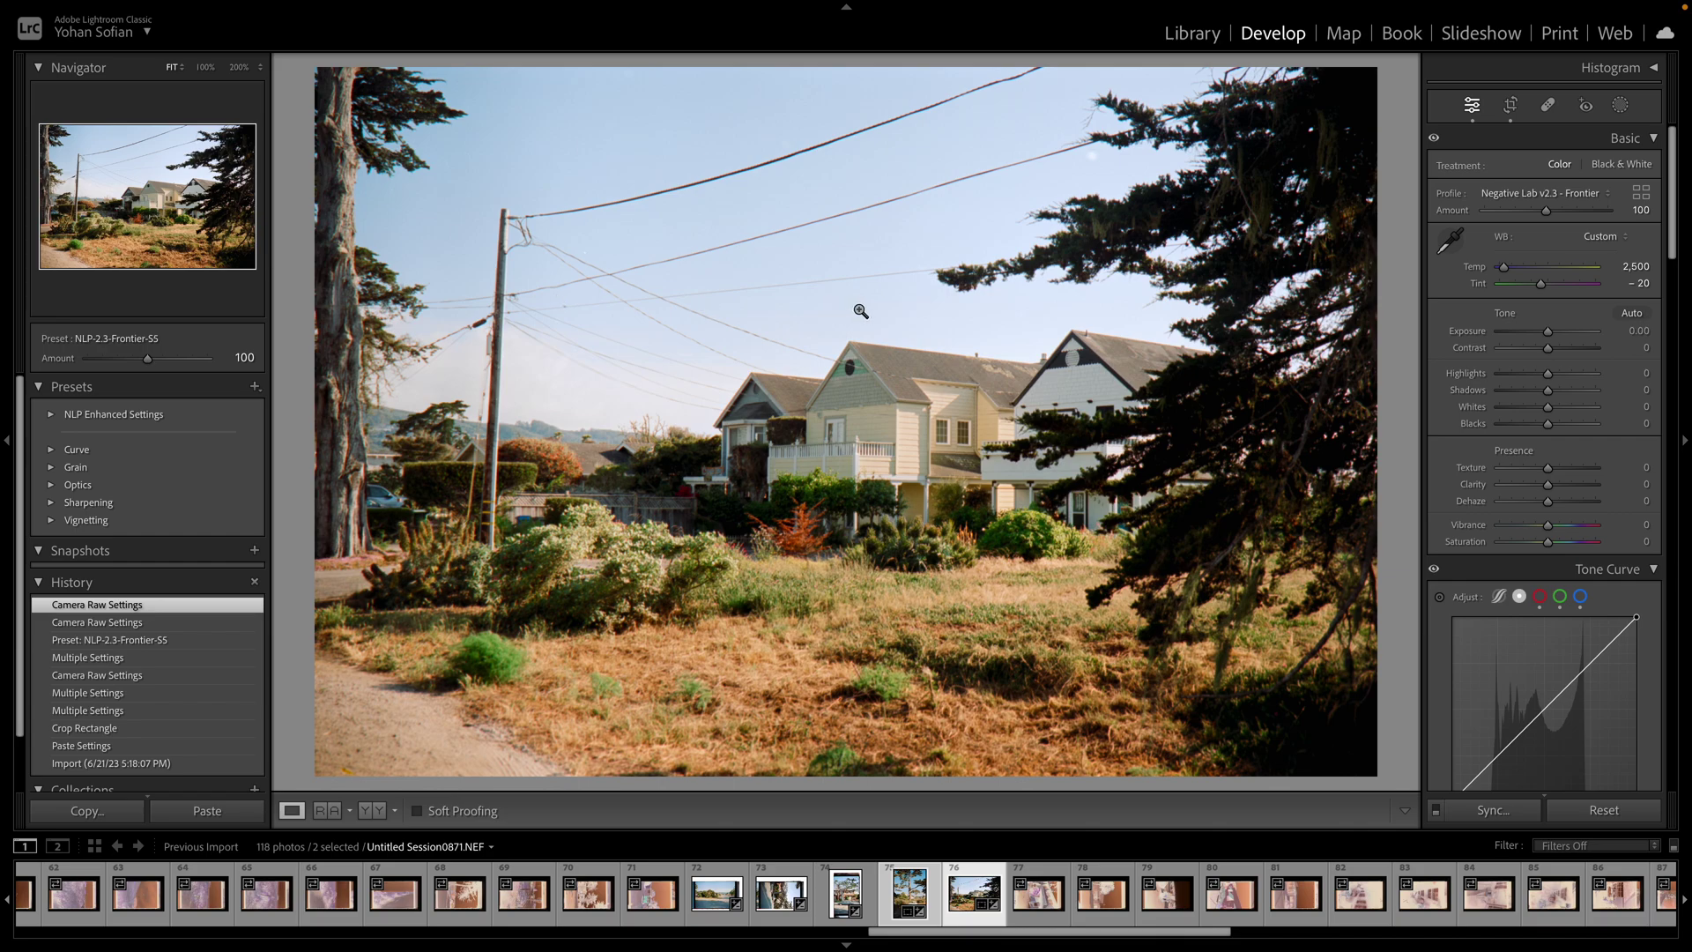
mouse_move(1089, 7)
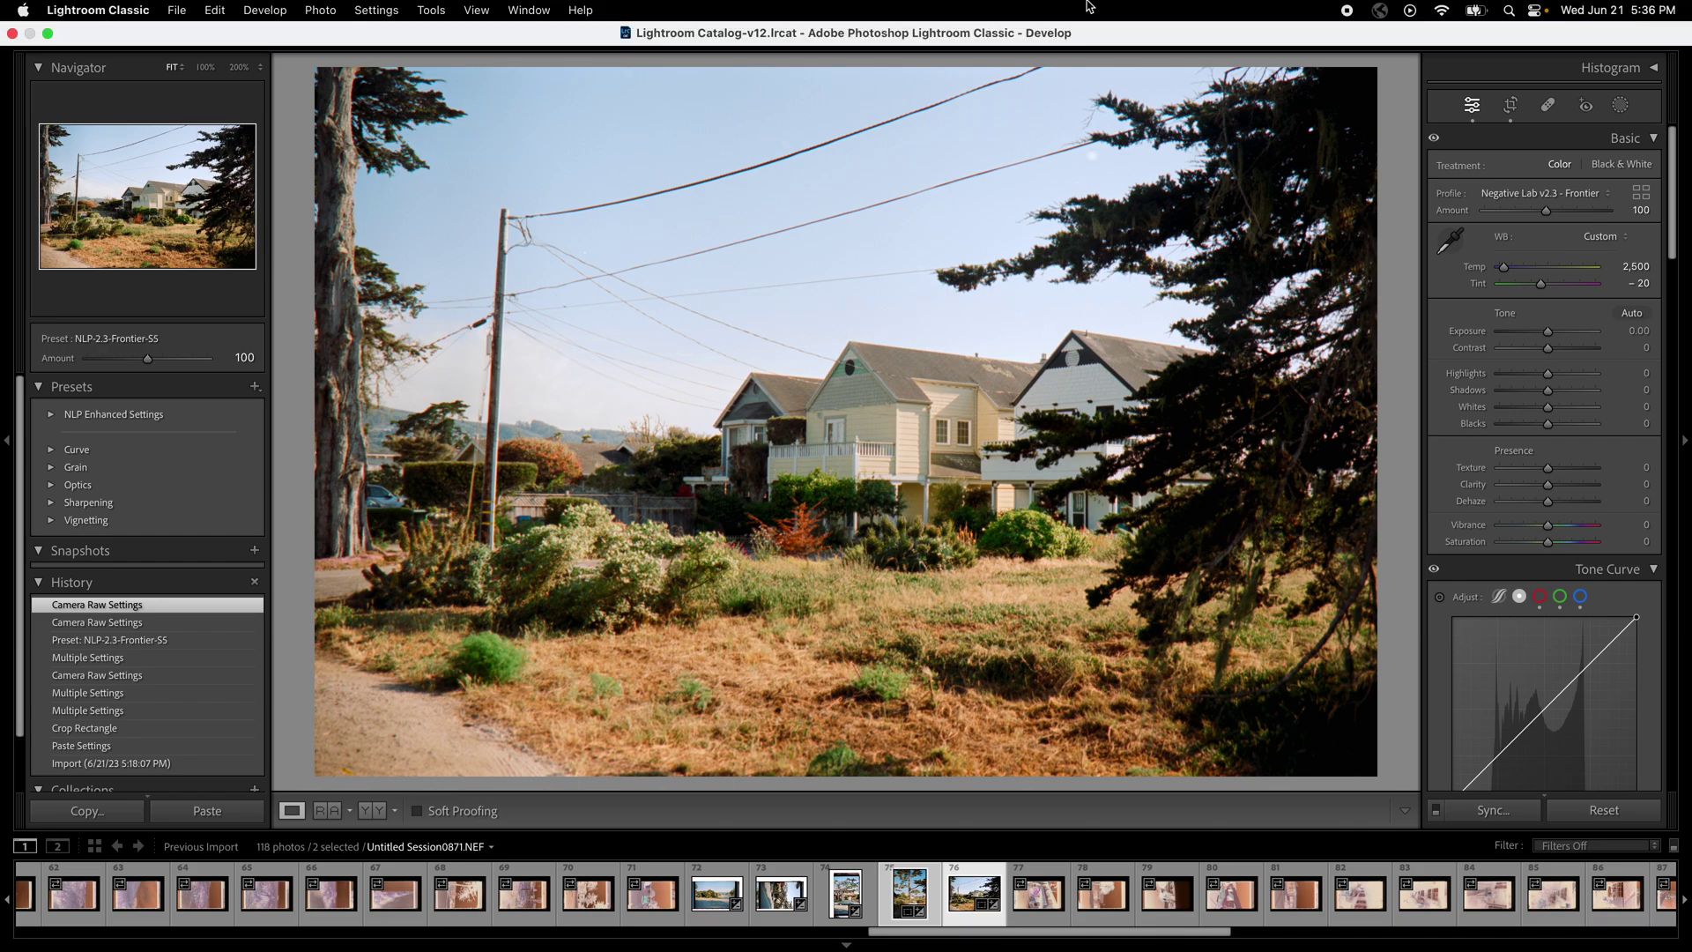